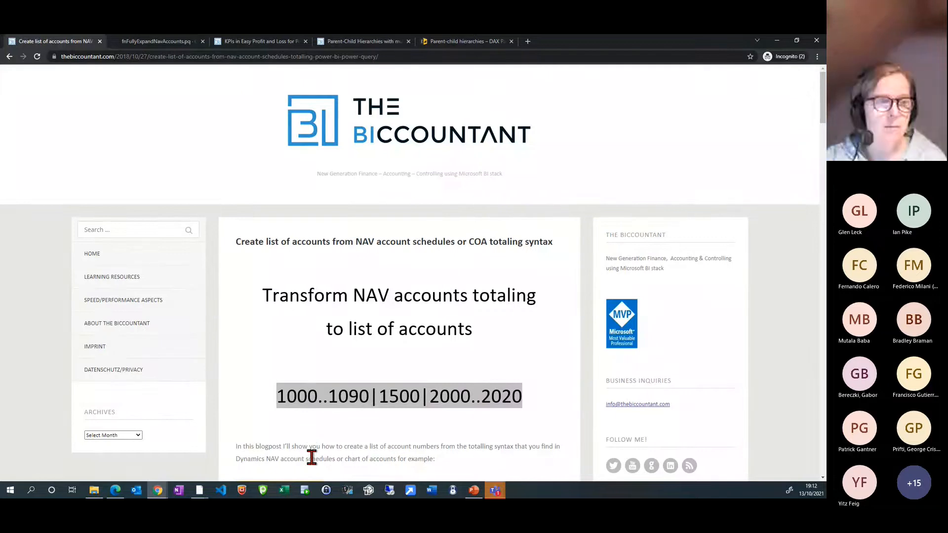
Skim the blog post's introduction, switch to the Power BI Desktop report and filter the Type slicer to Accounts
scroll(311, 457, "down", 2)
scroll(312, 457, "down", 2)
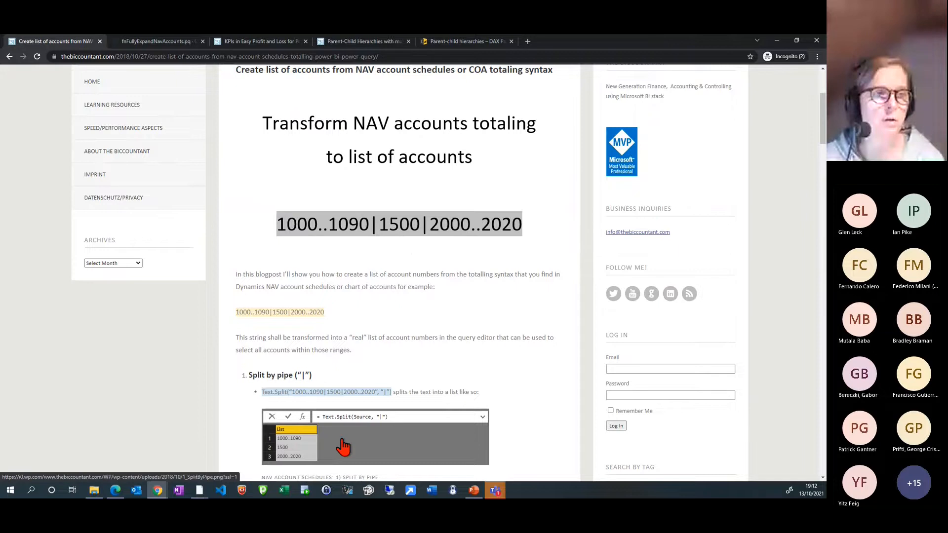
mouse_move(199, 490)
left_click(152, 443)
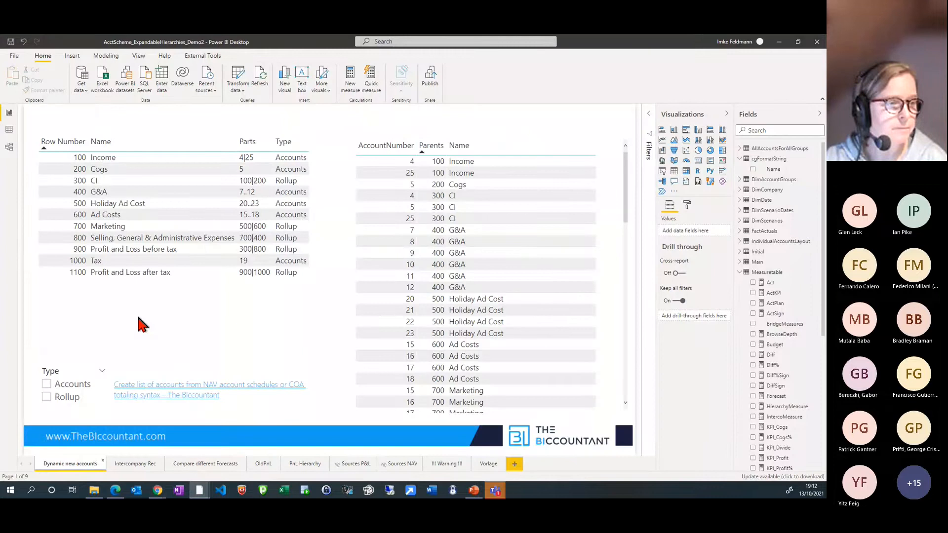
left_click(48, 386)
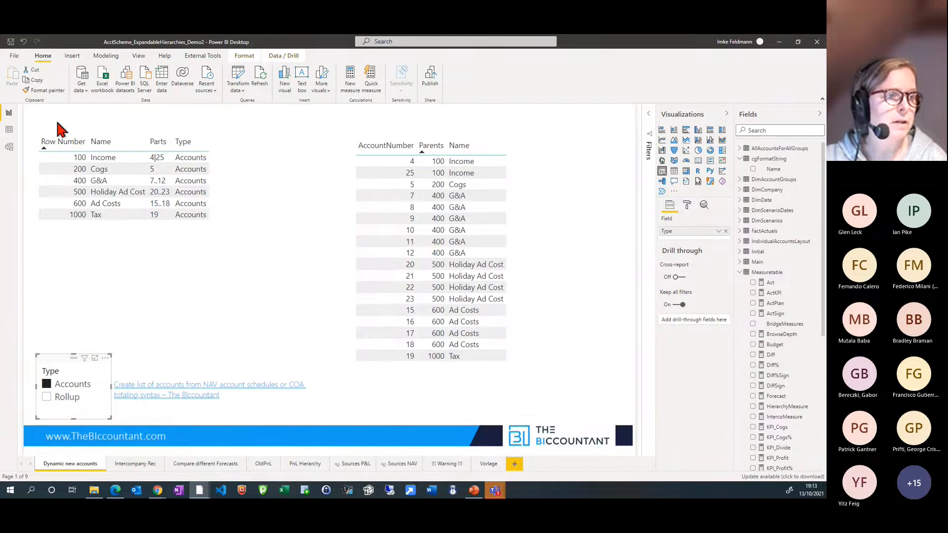
Check the model diagram and the table data, and sort the report's table of accounts and parents by AccountNumber
left_click(9, 147)
left_click_drag(411, 179, 323, 150)
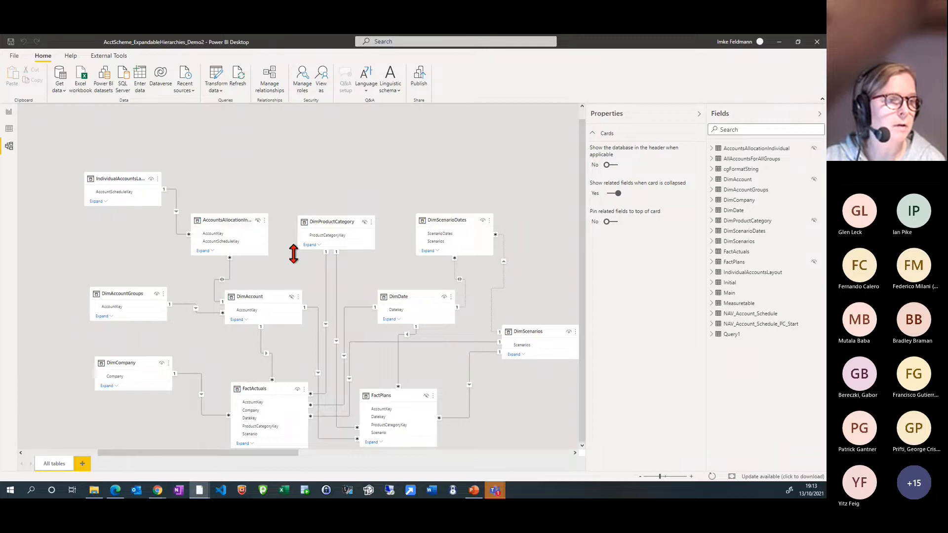
left_click(9, 129)
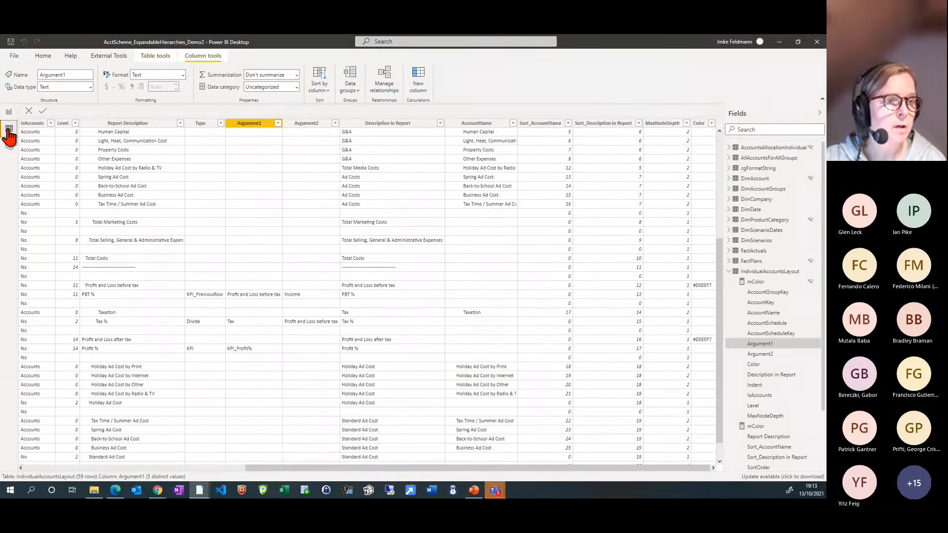
left_click(8, 112)
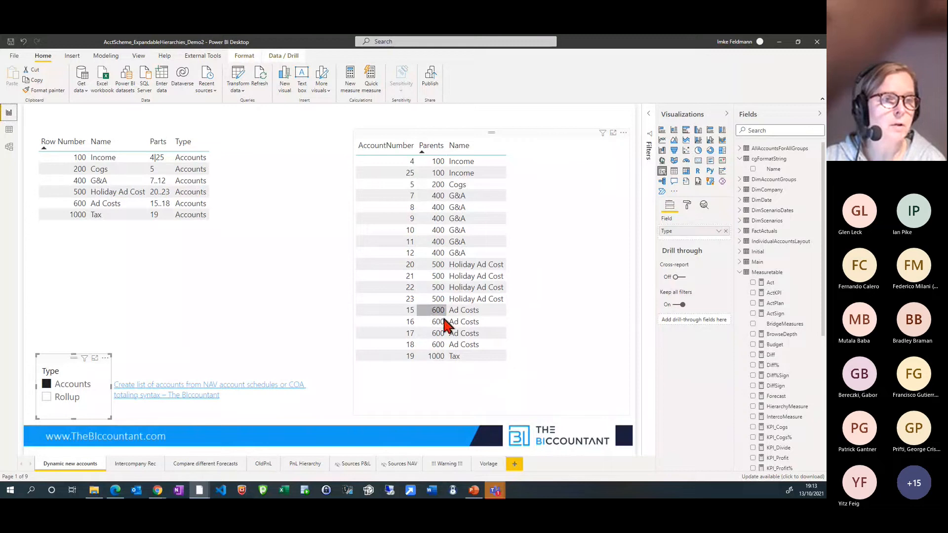
left_click(398, 147)
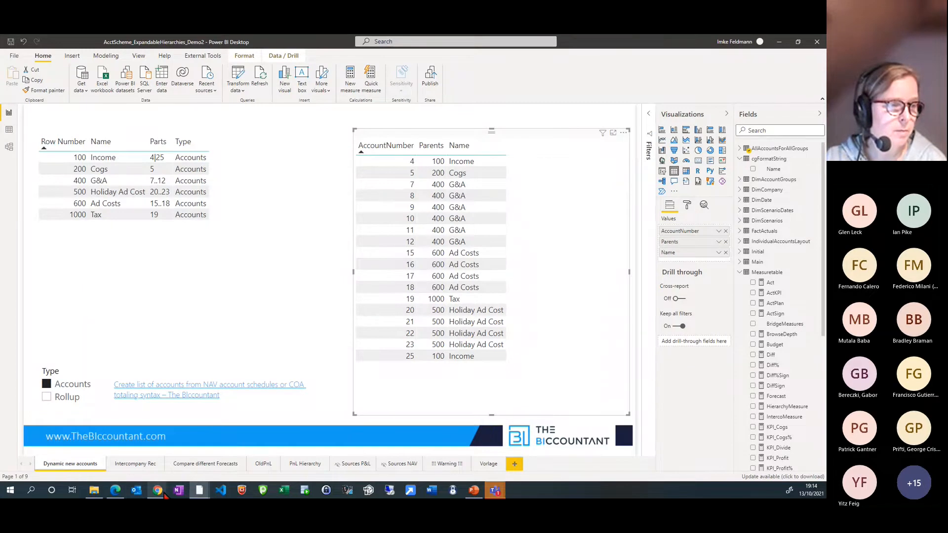
Switch to the blog post in Chrome, open the raw NAV.AccountListFromTotaling.pq code and copy all of it
mouse_move(158, 492)
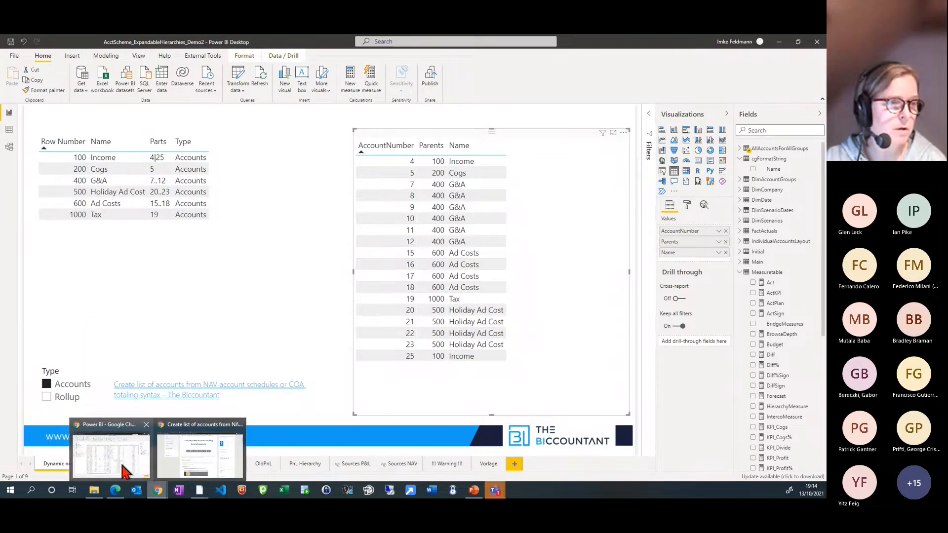
left_click(190, 460)
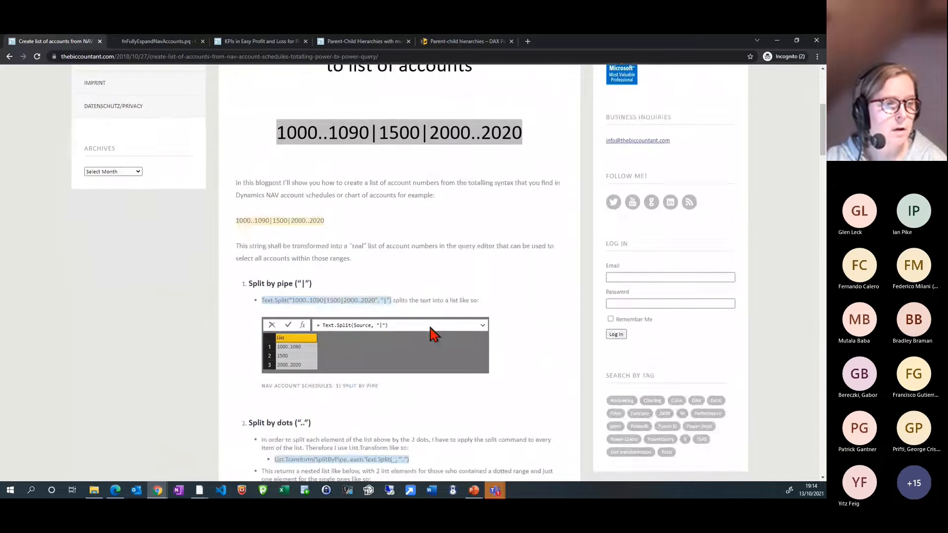
scroll(497, 349, "down", 20)
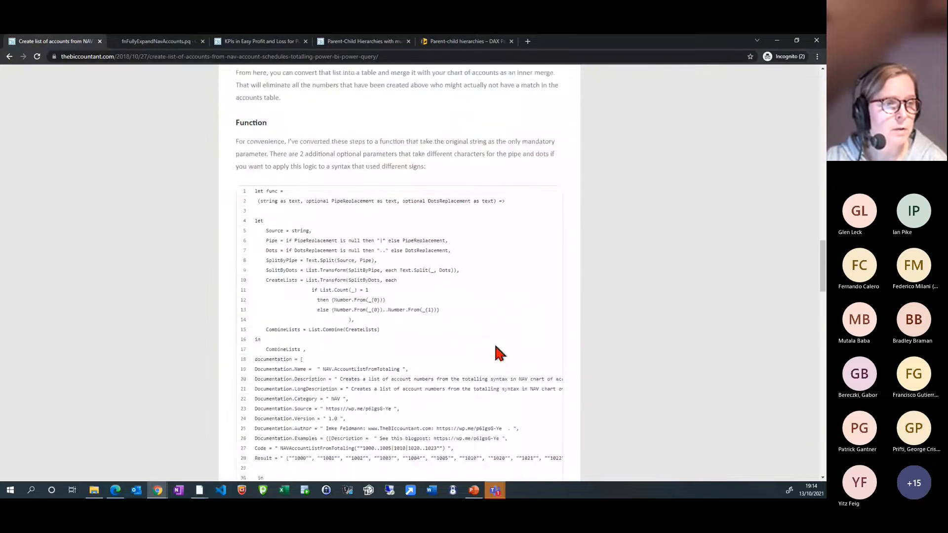
scroll(498, 353, "down", 3)
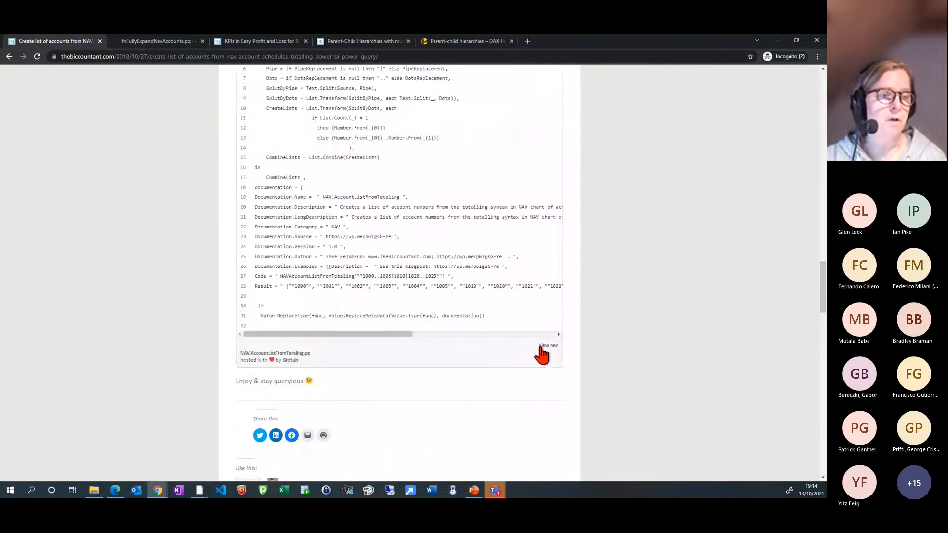
scroll(371, 275, "up", 1)
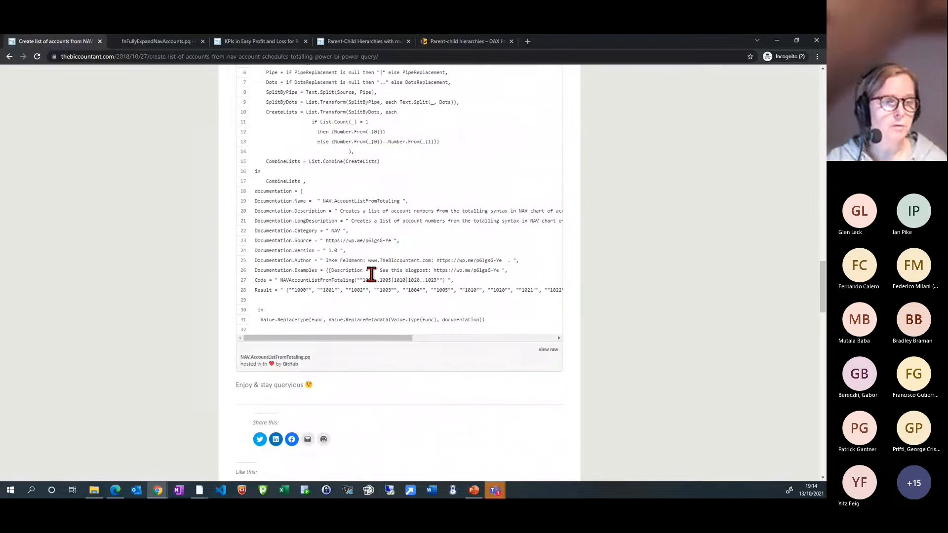
scroll(526, 412, "up", 2)
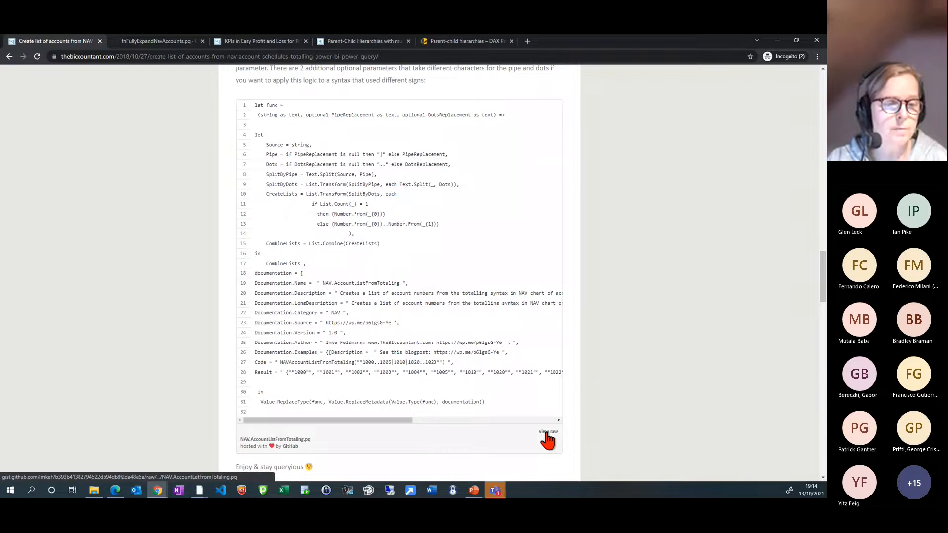
left_click(545, 432)
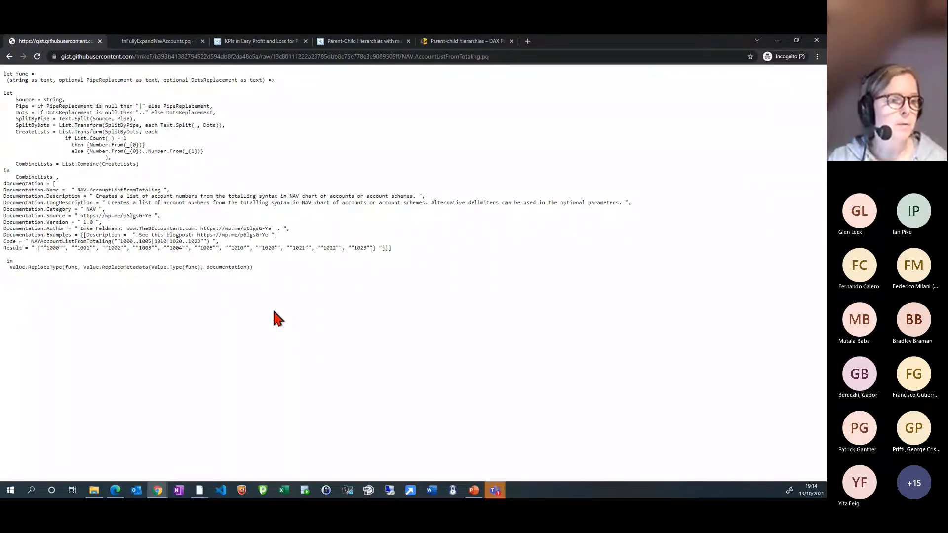
left_click_drag(274, 318, 4, 74)
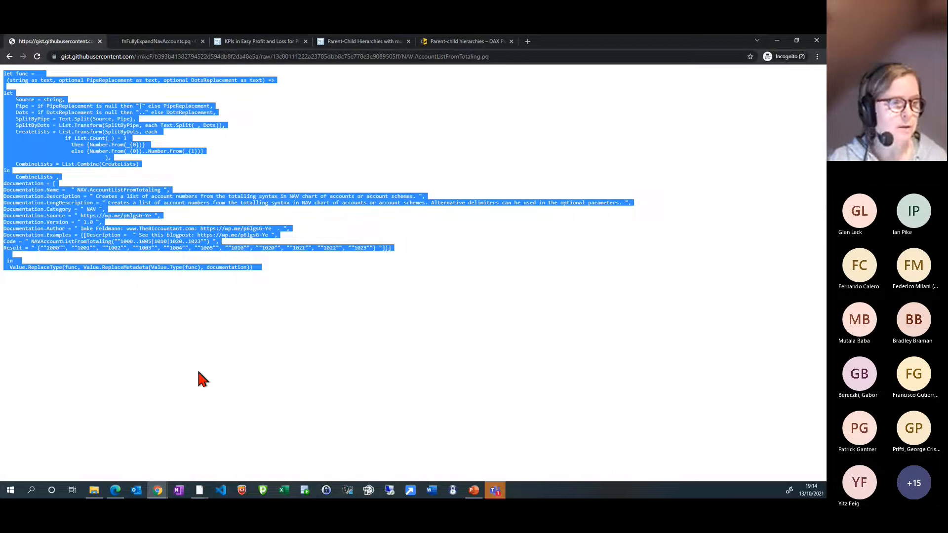
Switch to the Power Query Editor of AcctScheme_ExpandableHierarchies_Demo2 and create a blank query
left_click(200, 491)
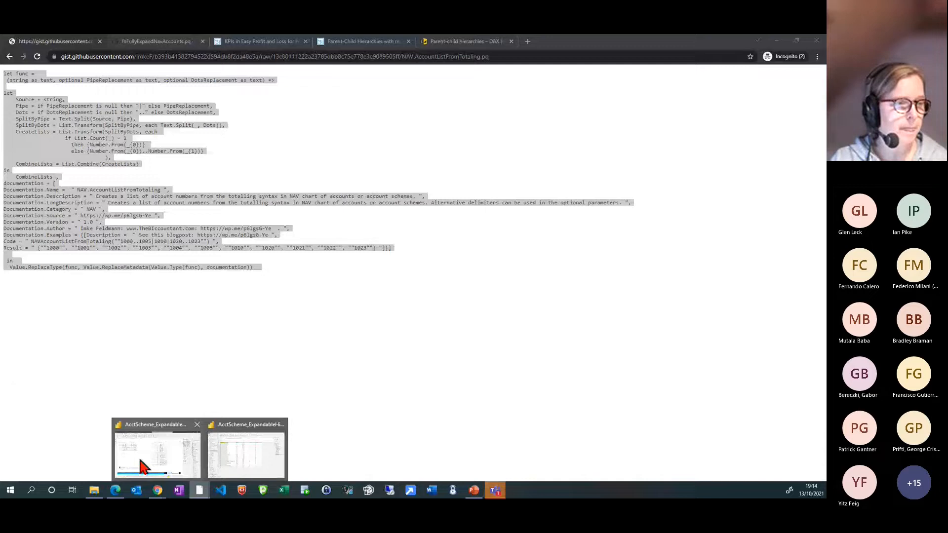
left_click(141, 464)
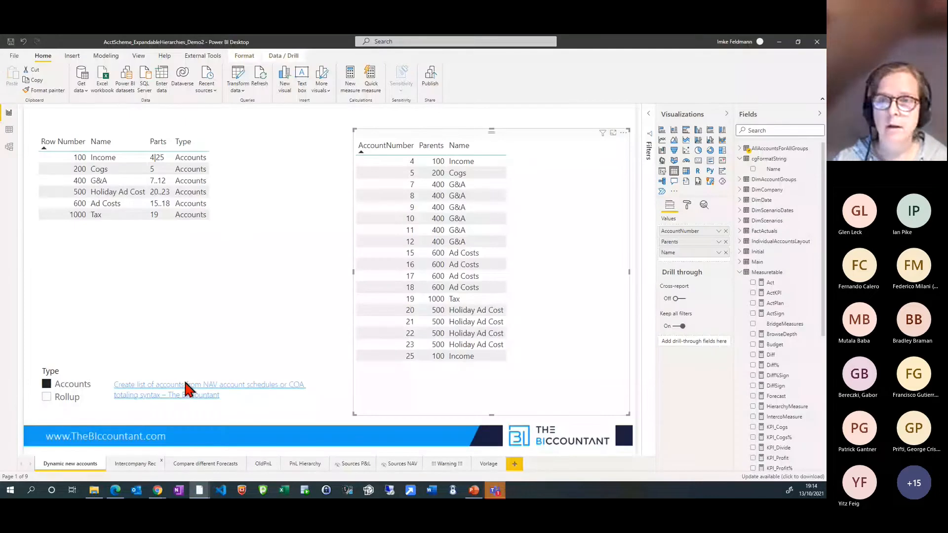
left_click_drag(824, 82, 413, 51)
left_click(748, 48)
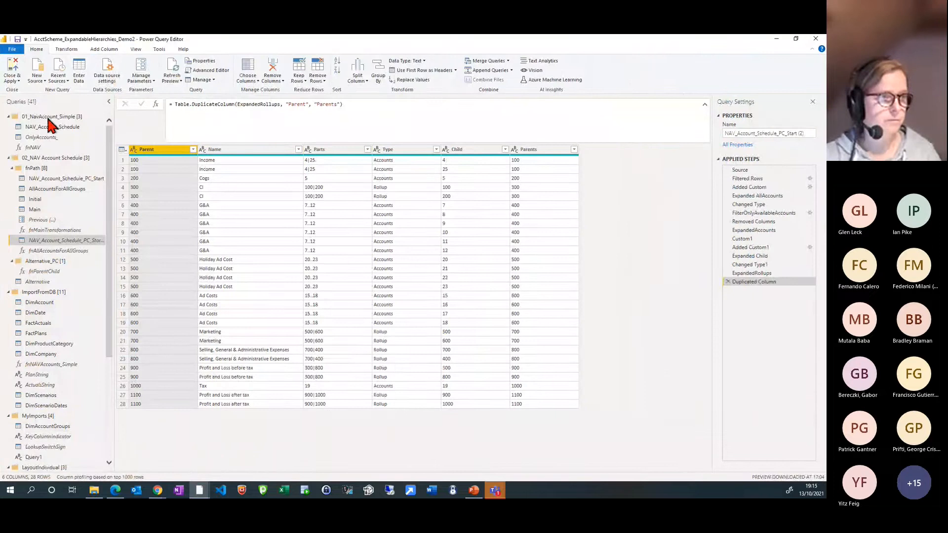
left_click(38, 80)
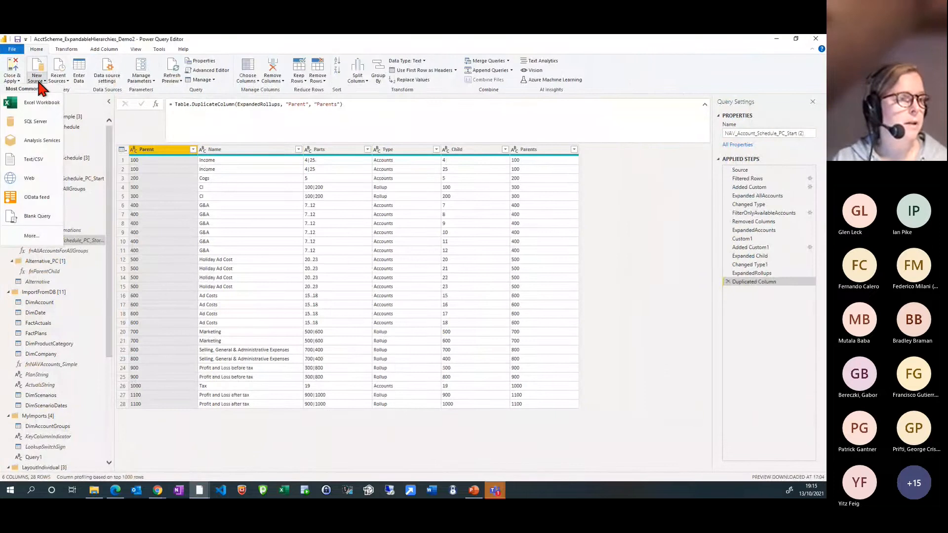
left_click(41, 216)
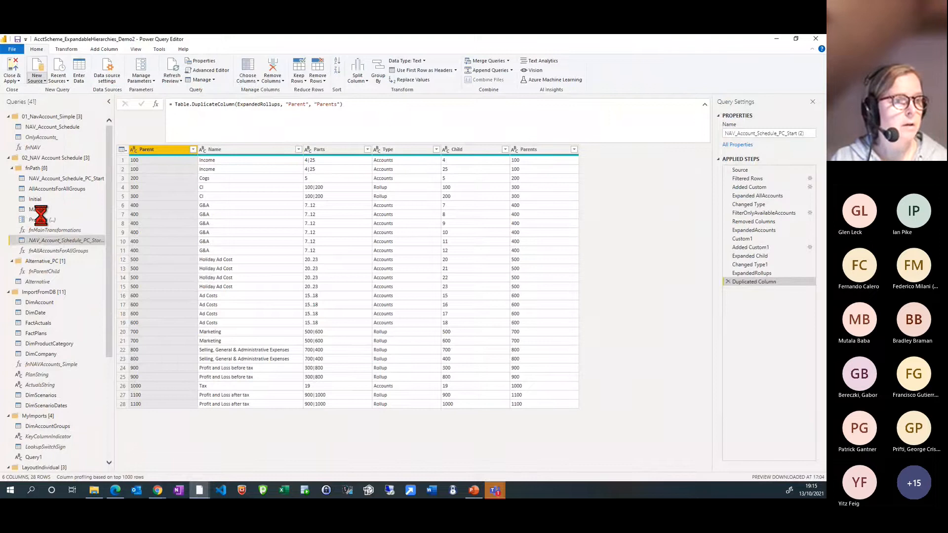
Replace the blank query's default code with the copied NAV.AccountListFromTotaling function code in the Advanced Editor
left_click(211, 70)
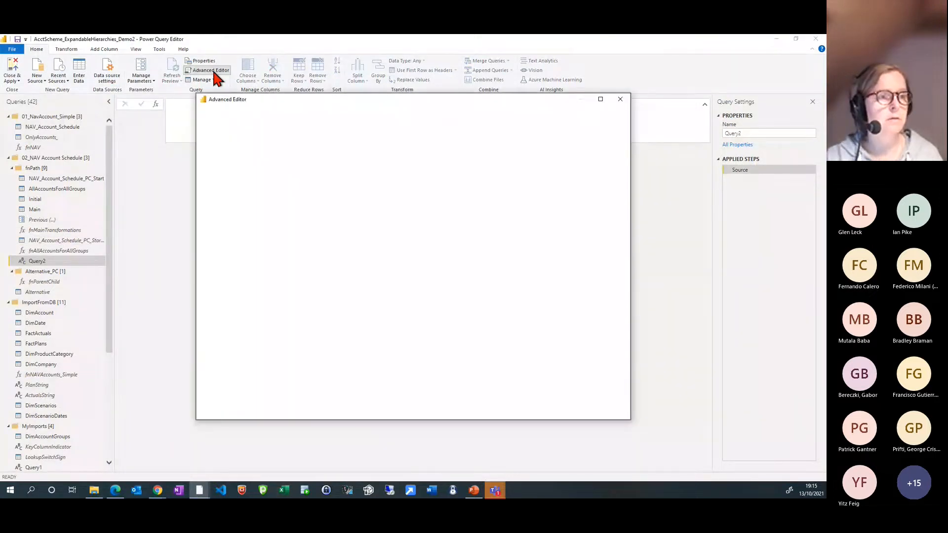
left_click_drag(260, 174, 206, 142)
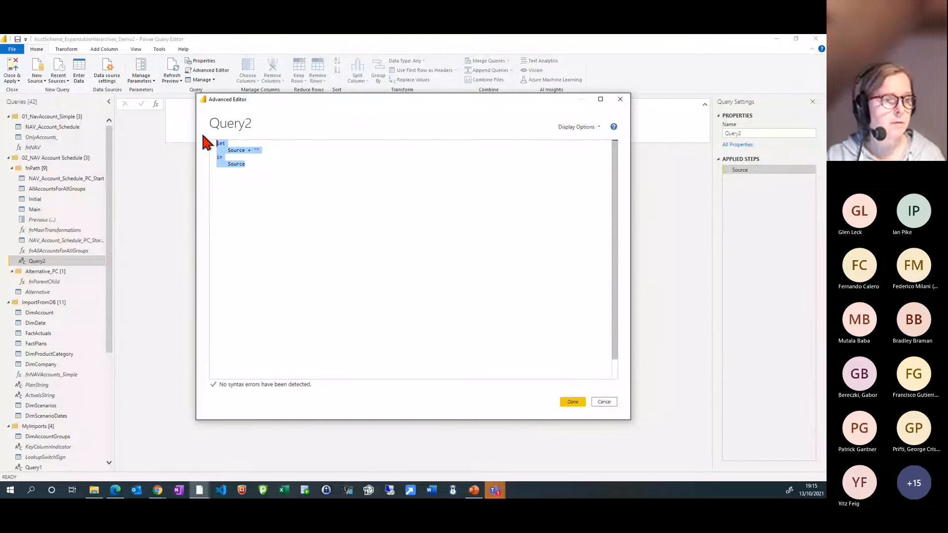
key("ctrl+v")
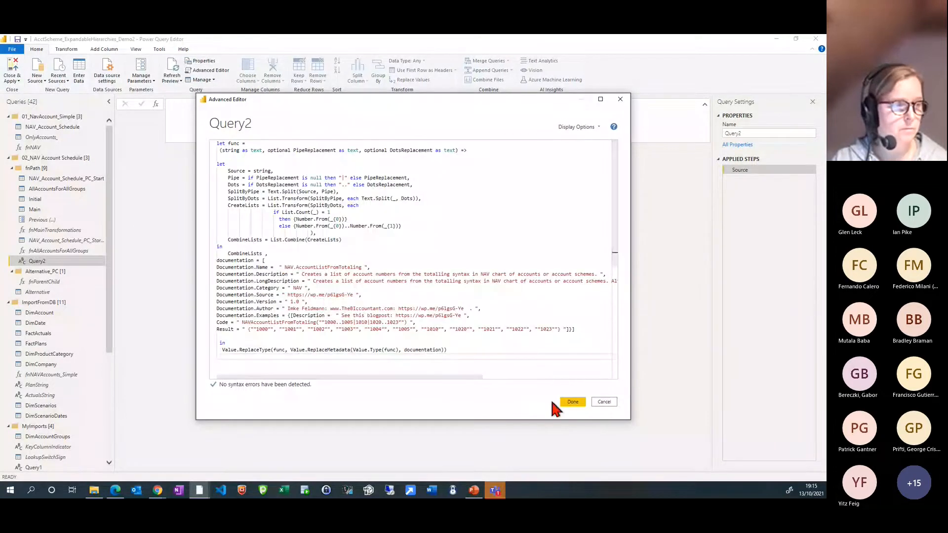
left_click(565, 401)
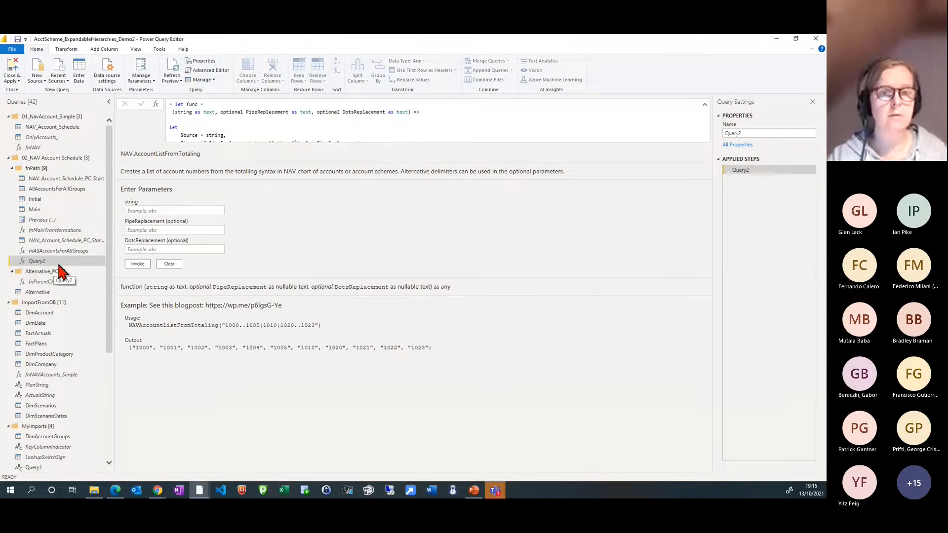
Rename the function query as fnNAVAccountTransformation and move it into the 01_NavAccount_Simple group
left_click_drag(760, 134, 702, 135)
type("fn")
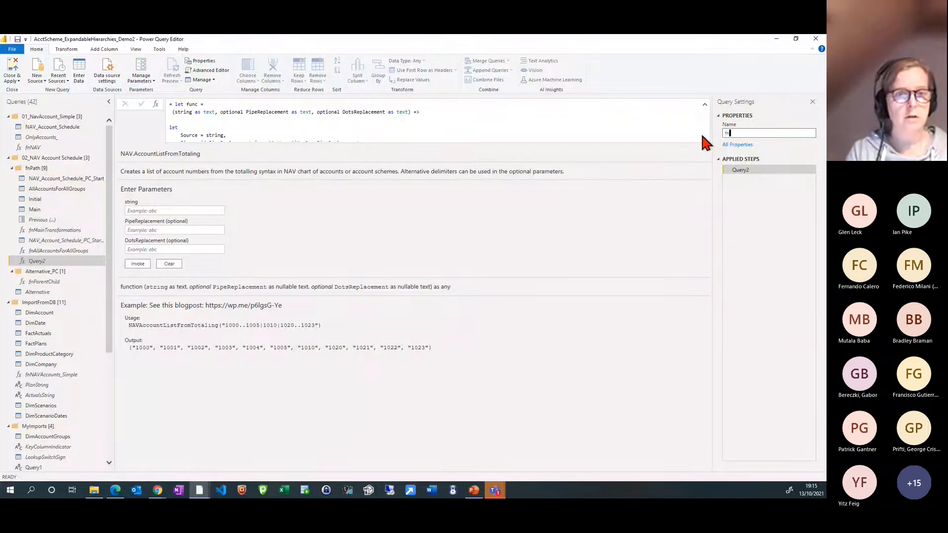
type("NAV")
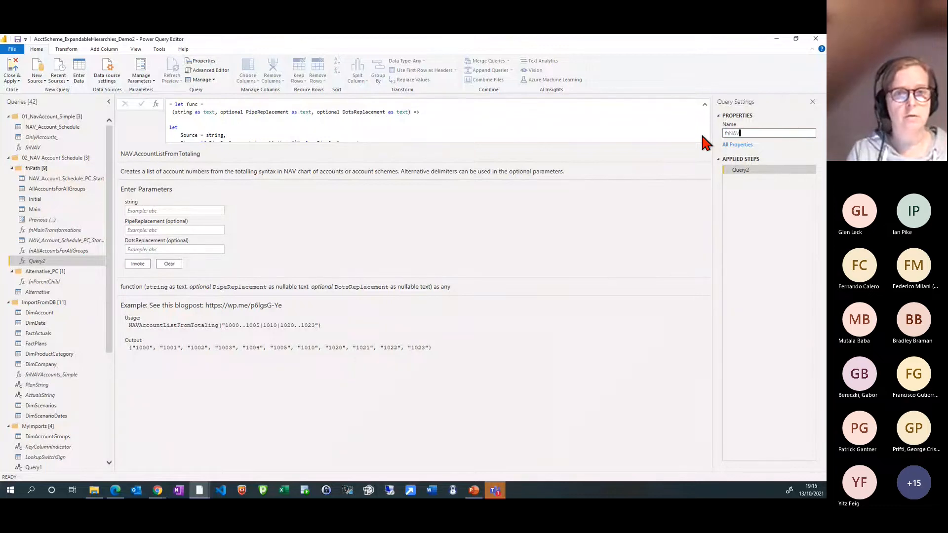
type("AccountTransformation")
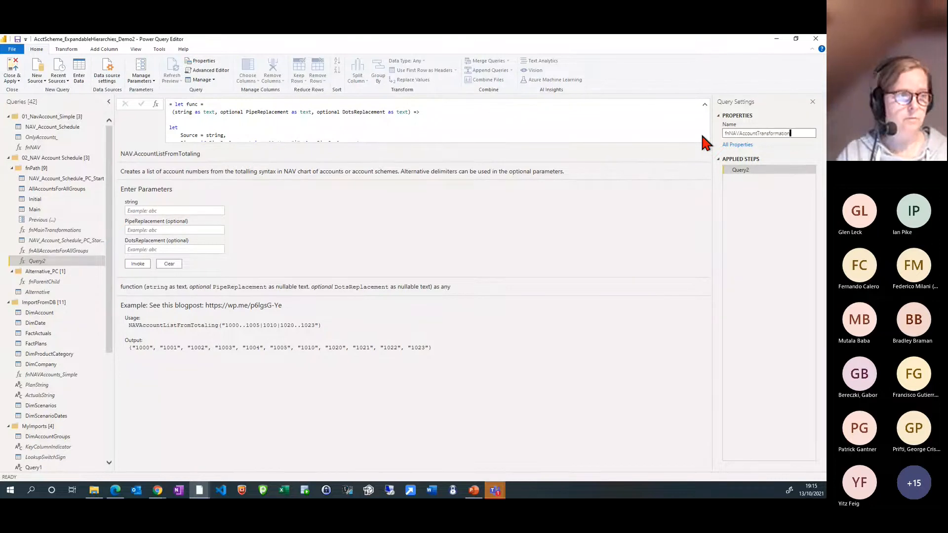
key("Return")
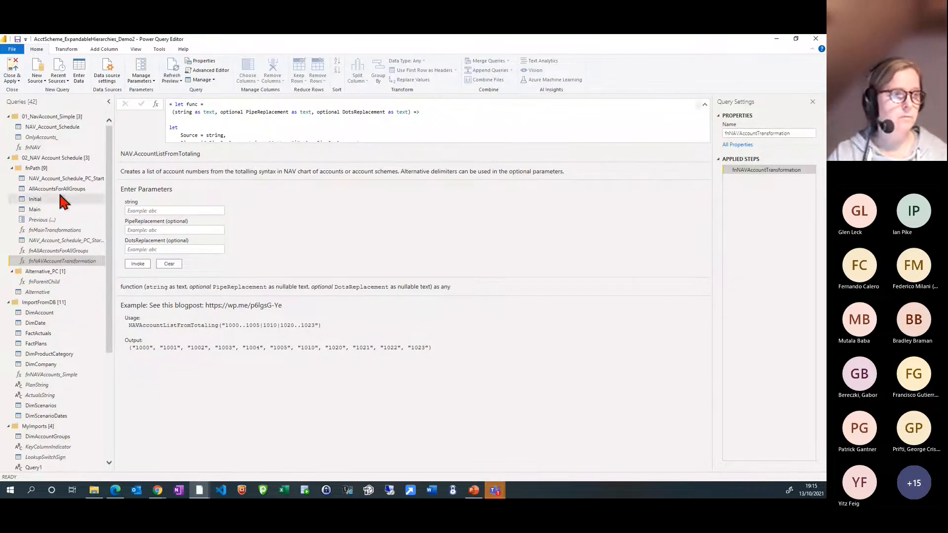
left_click_drag(75, 261, 74, 154)
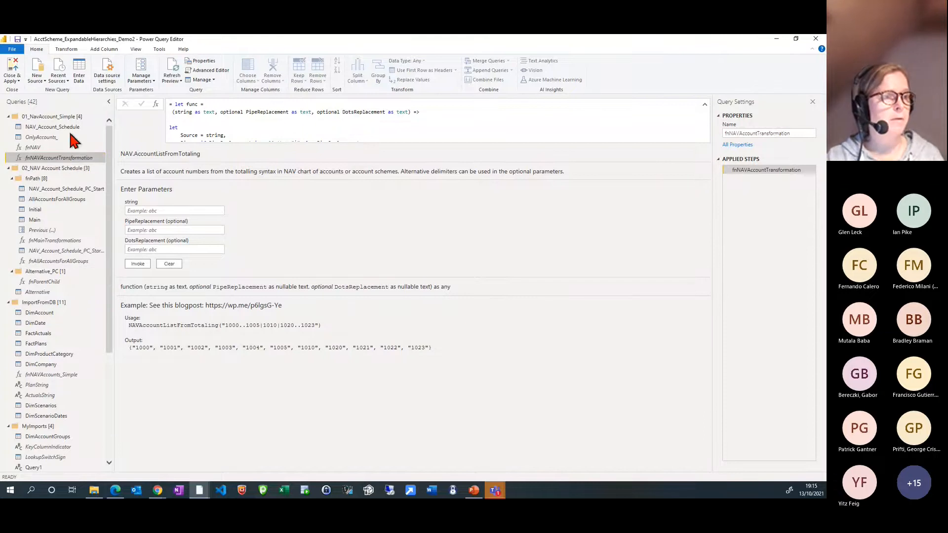
Inspect the NAV_Account_Schedule table and the function's string parameter, and create a query that references NAV_Account_Schedule
left_click(72, 127)
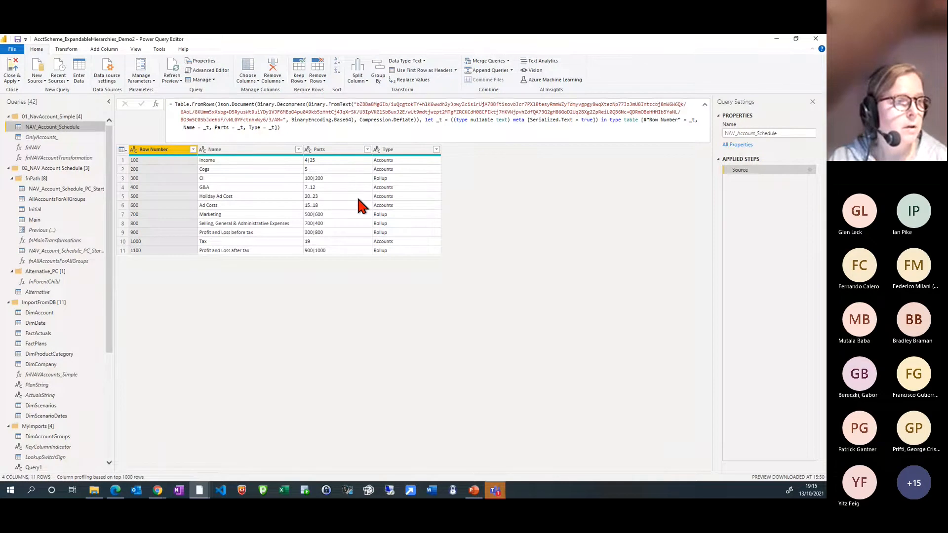
left_click(60, 158)
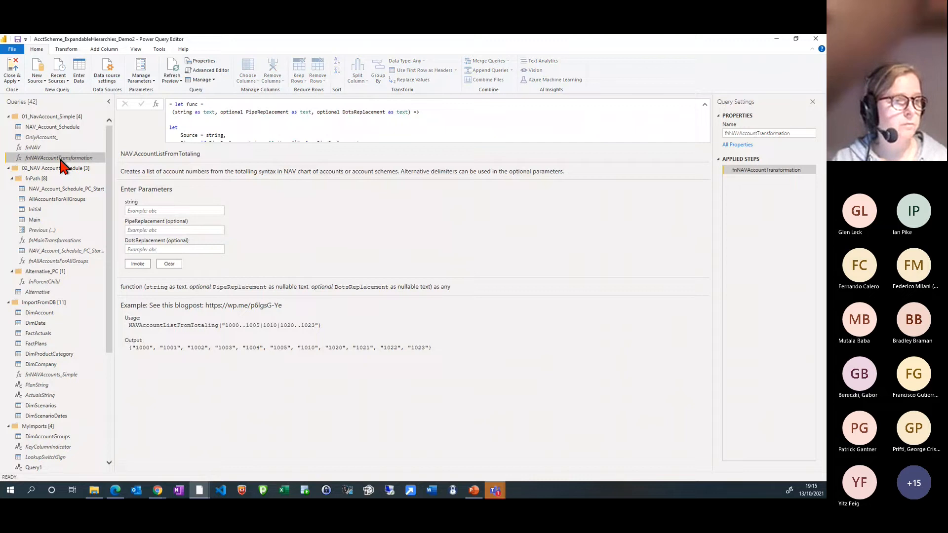
left_click(178, 209)
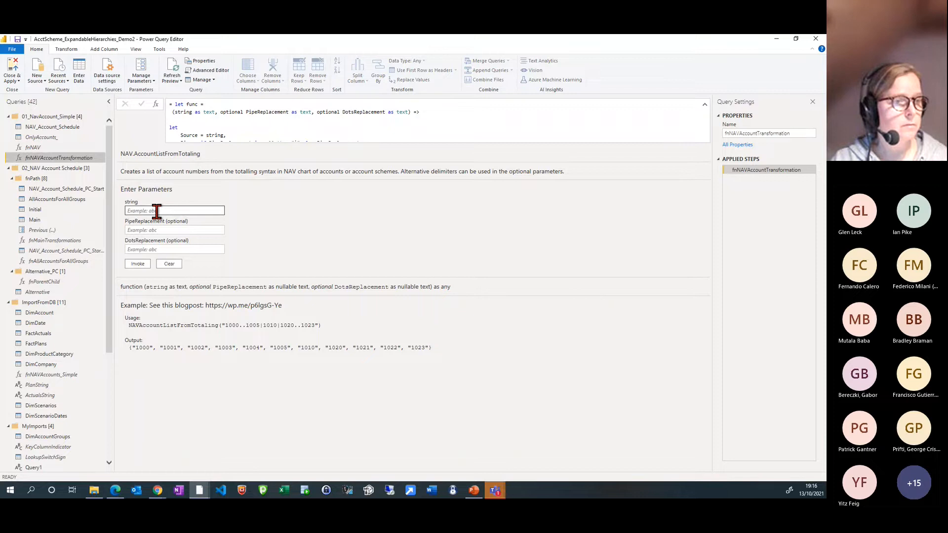
left_click(157, 211)
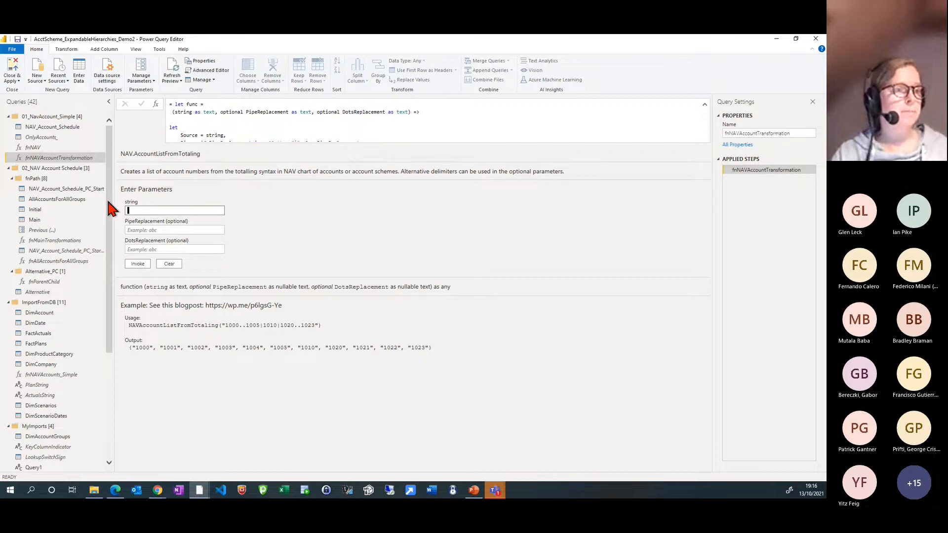
left_click(61, 128)
right_click(62, 129)
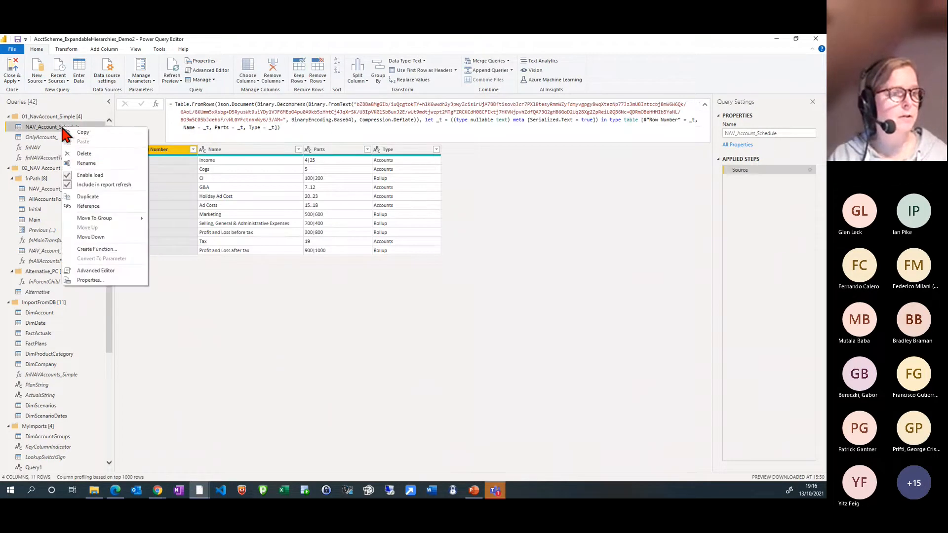
left_click(97, 204)
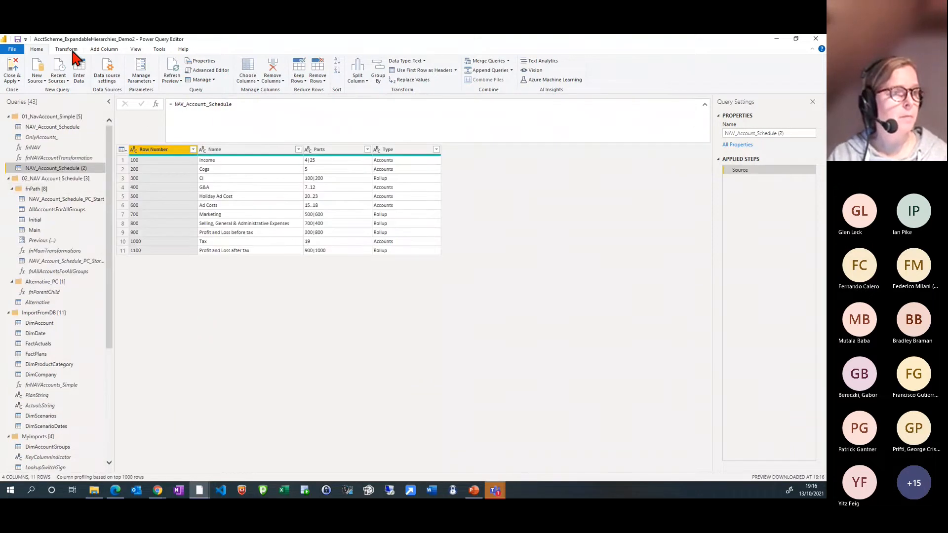
Start invoking a custom function as a new column on NAV_Account_Schedule (2), choosing fnNAVAccountTransformation as the function query
left_click(101, 50)
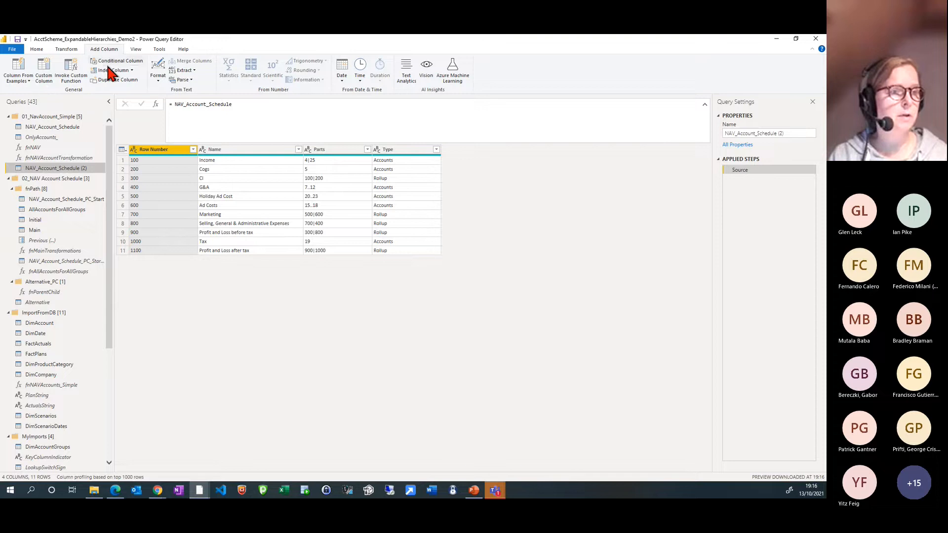
left_click(73, 70)
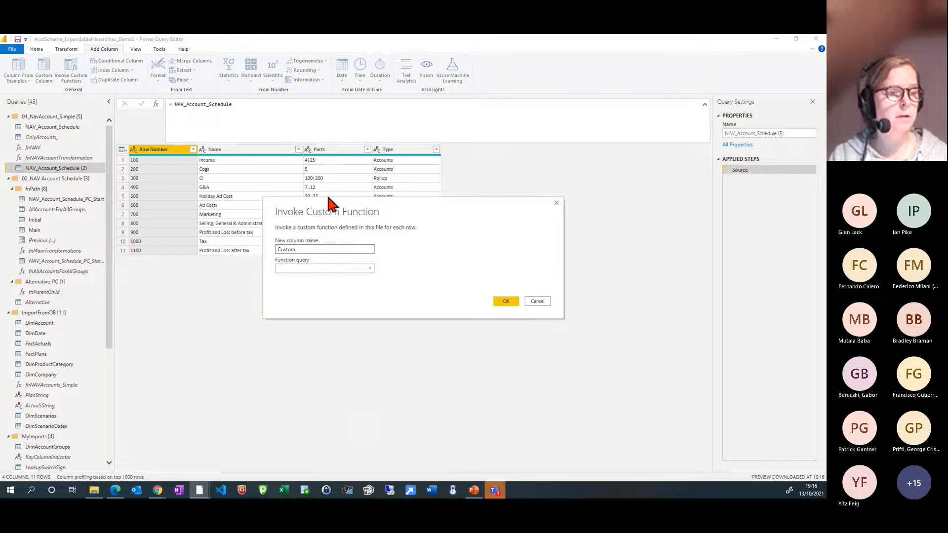
left_click(312, 269)
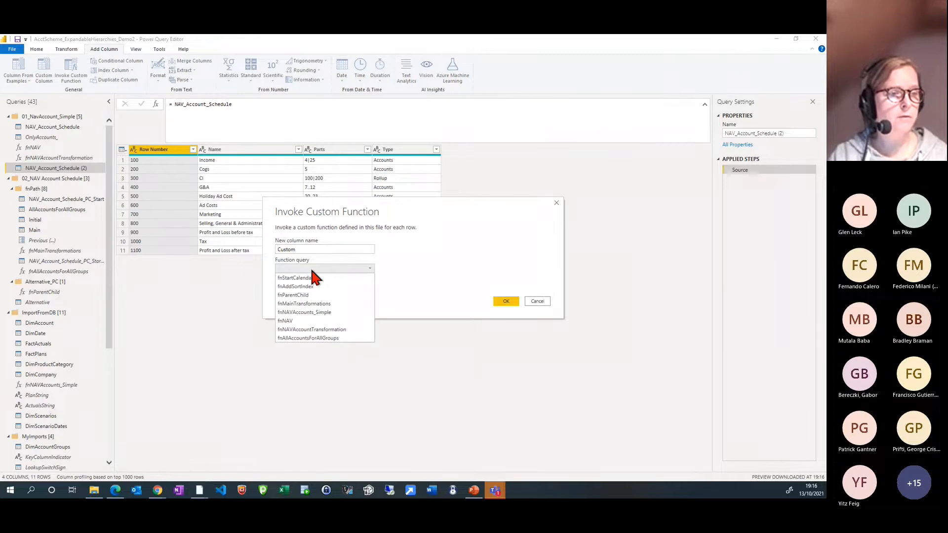
left_click(325, 329)
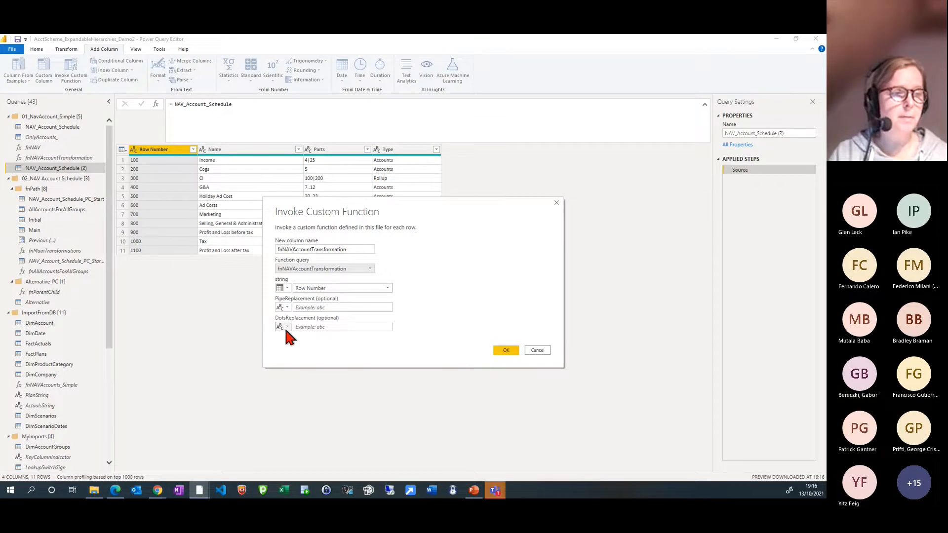
left_click(333, 326)
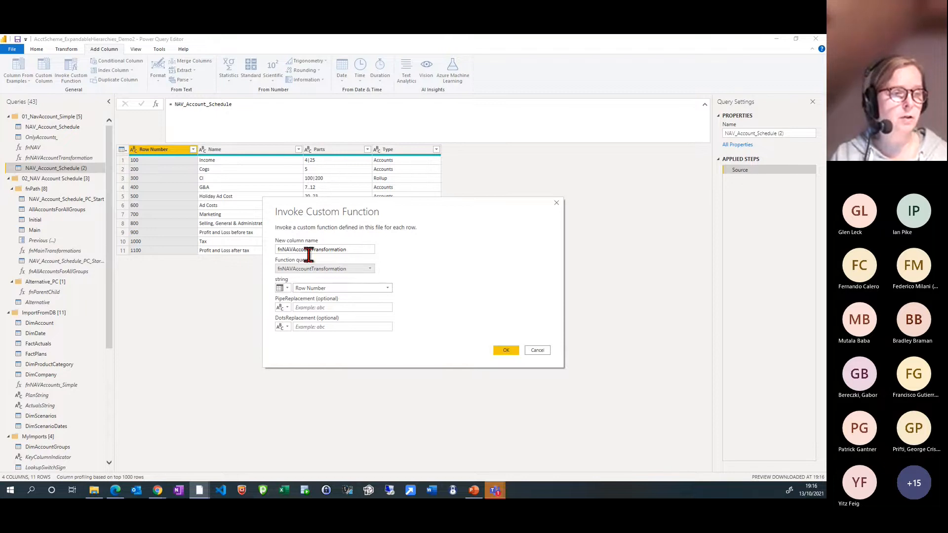
Supply the Parts column as the function's string argument, leave both optional replacements empty, and add the column
left_click(284, 289)
left_click(302, 308)
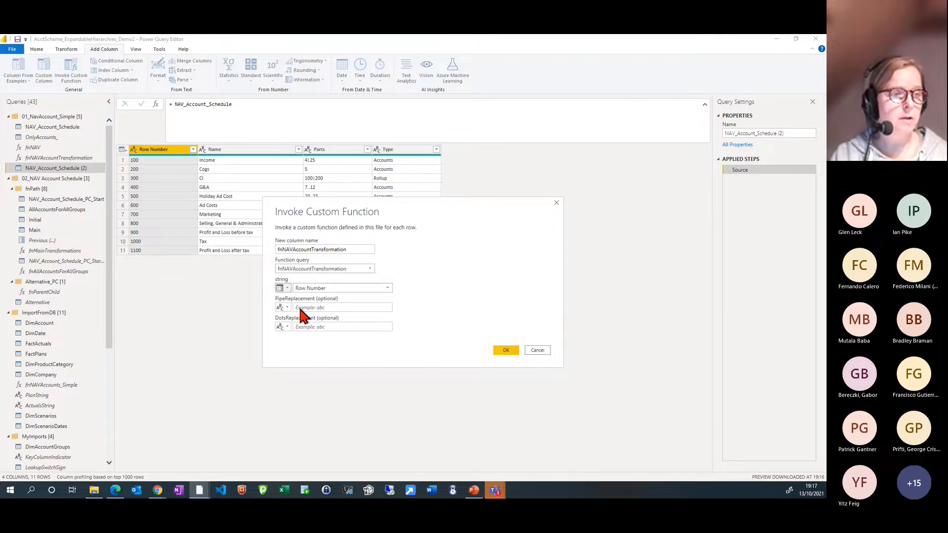
left_click(286, 289)
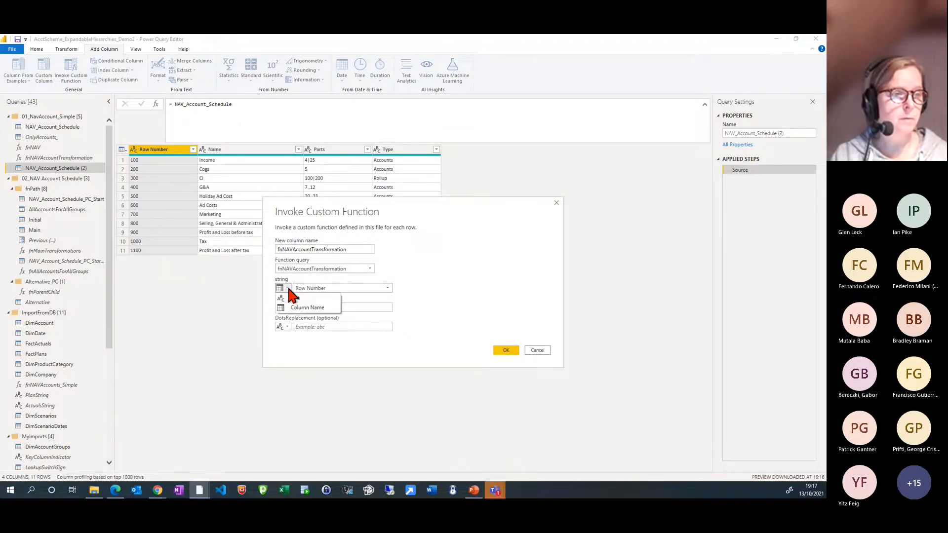
left_click(309, 310)
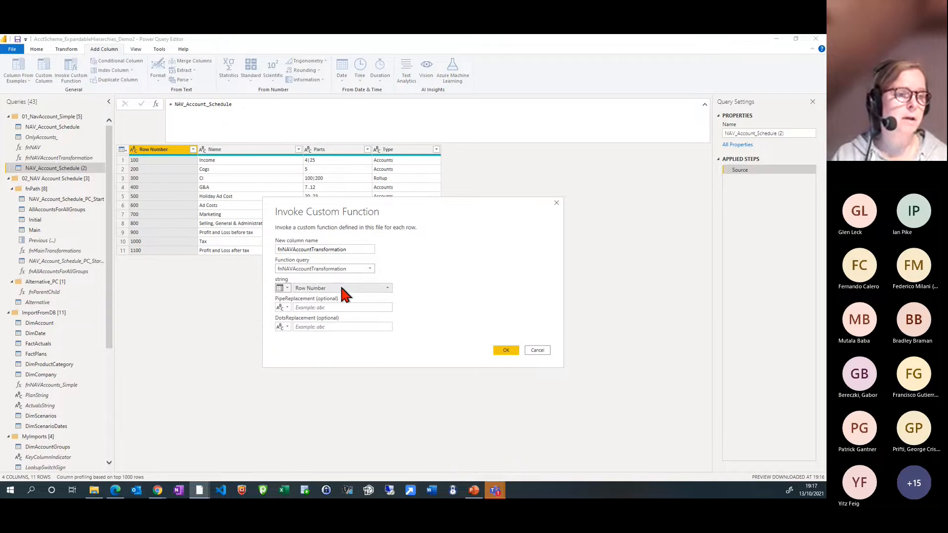
left_click(343, 289)
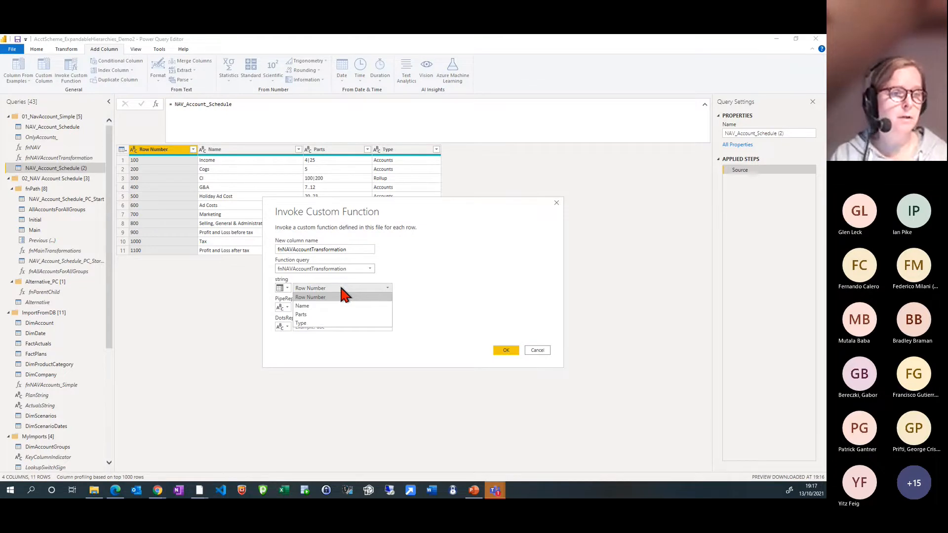
left_click(315, 311)
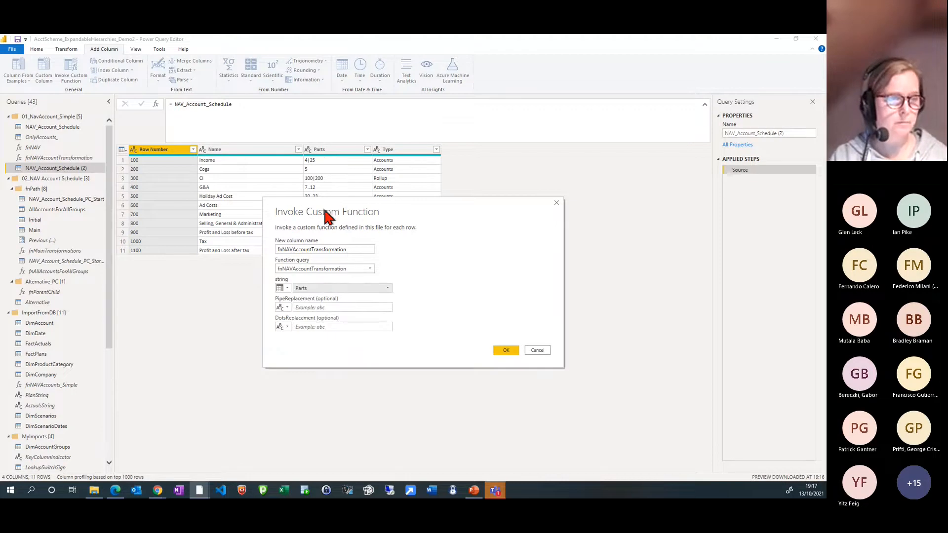
left_click(321, 308)
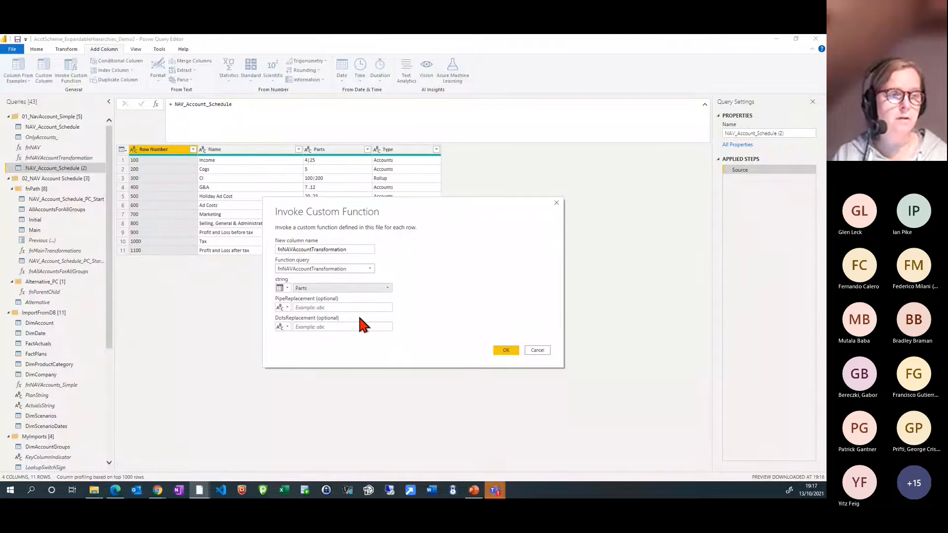
left_click(506, 350)
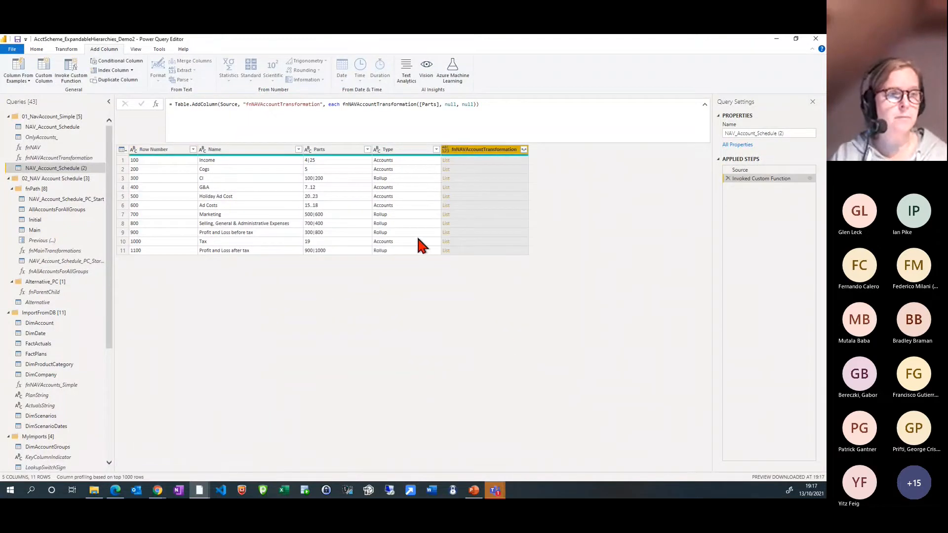
Preview the account lists for the Income and G&A rows, and expand the fnNAVAccountTransformation column to new rows
left_click(473, 162)
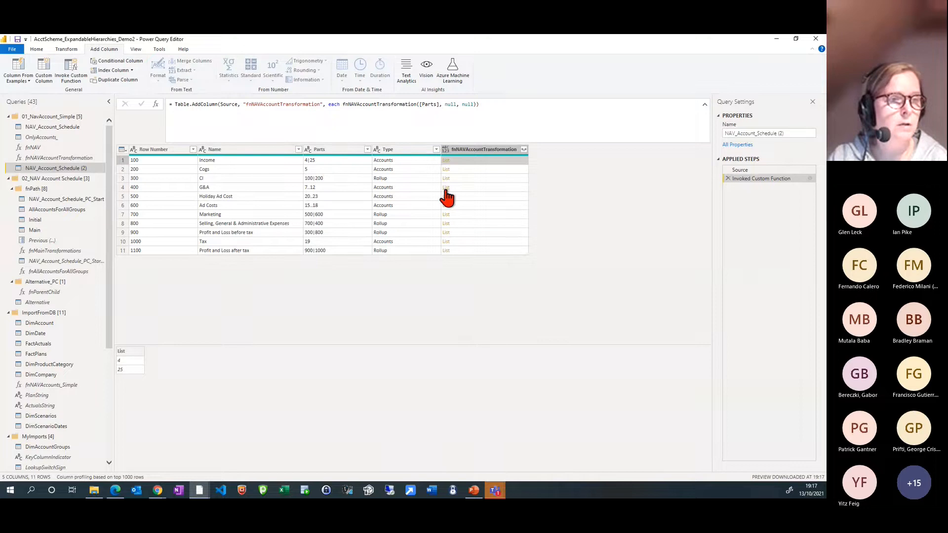
left_click(462, 188)
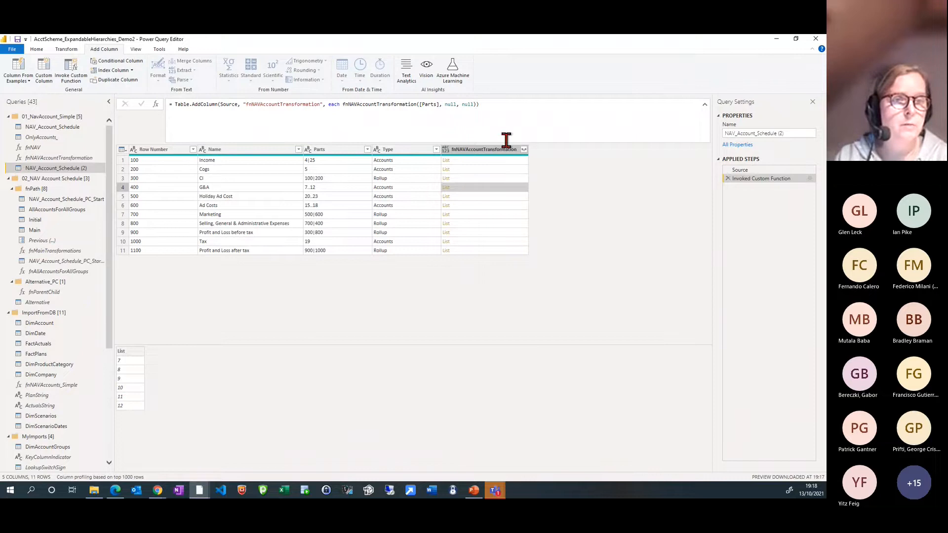
left_click(523, 149)
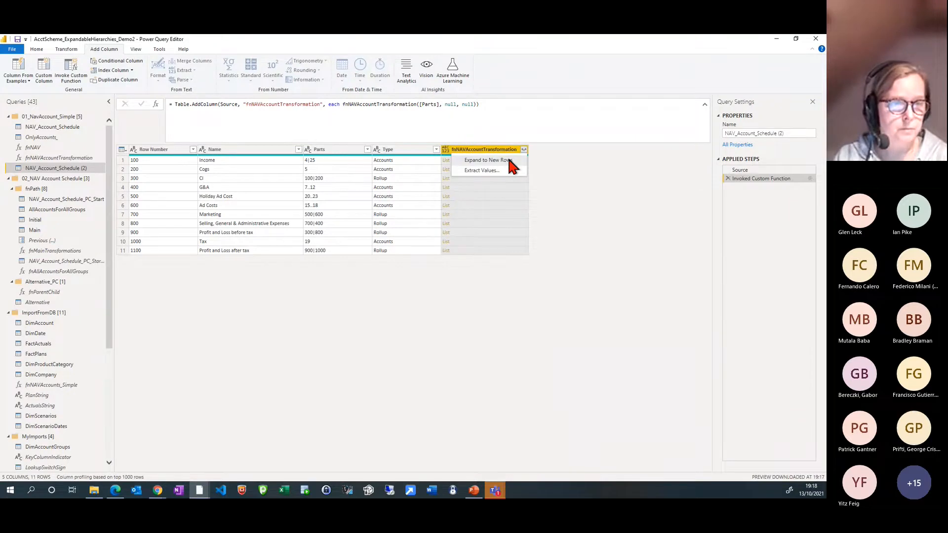
left_click(509, 159)
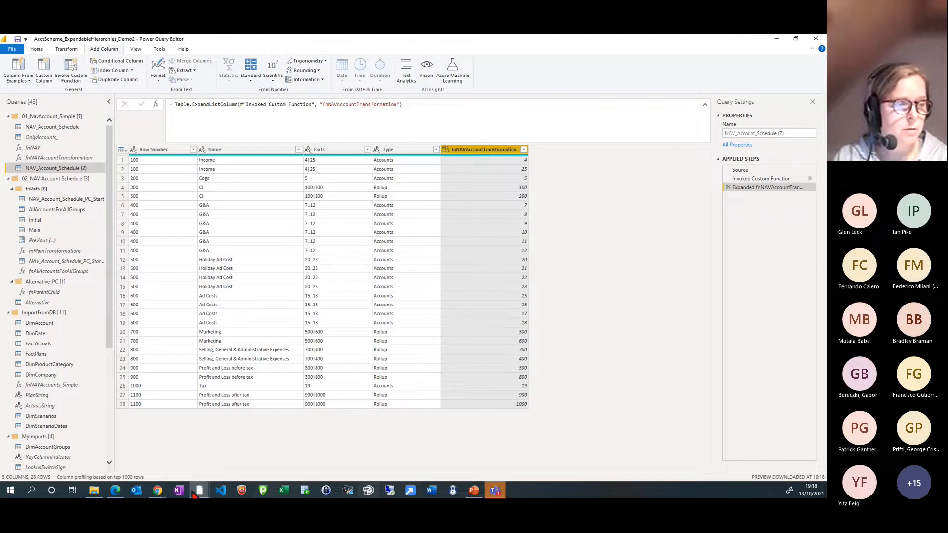
Switch to the Power BI Desktop report and clear the Type slicer's selection
mouse_move(199, 493)
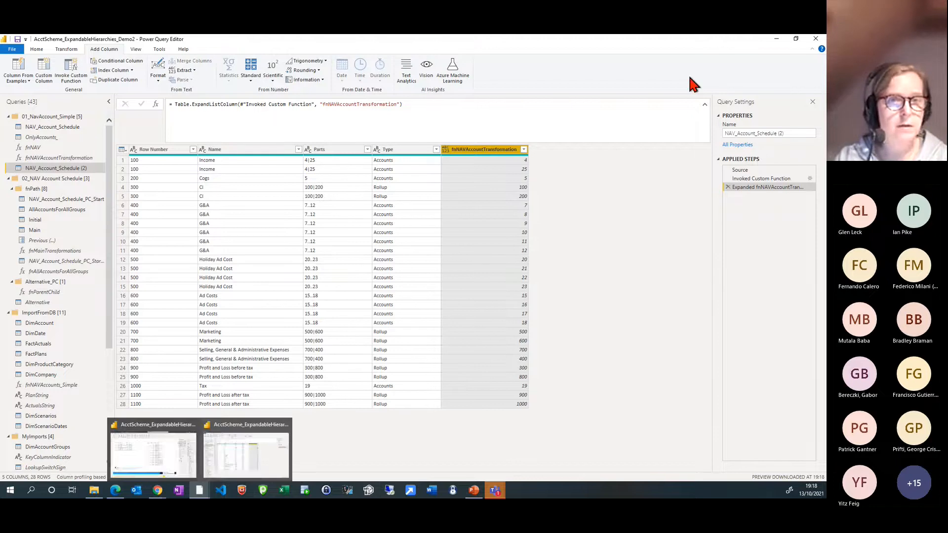
left_click(776, 39)
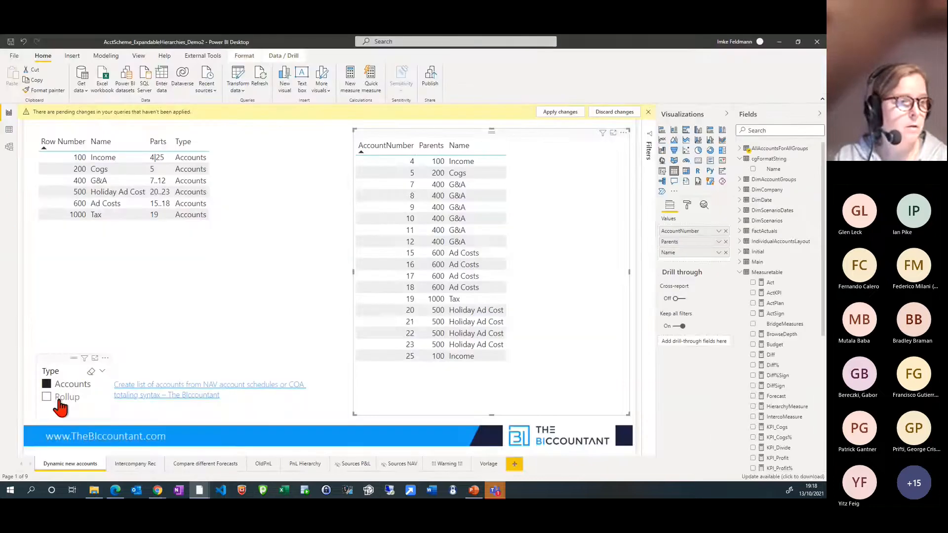
left_click(91, 372)
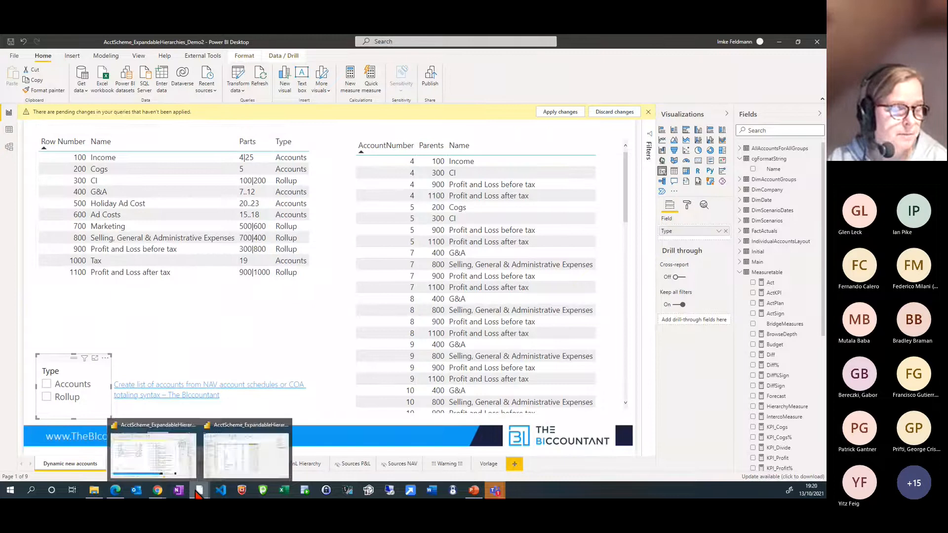
Switch to Chrome, go back from the raw code to the blog post, and bring up the fnFullyExpandNavAccounts.pq gist
mouse_move(118, 494)
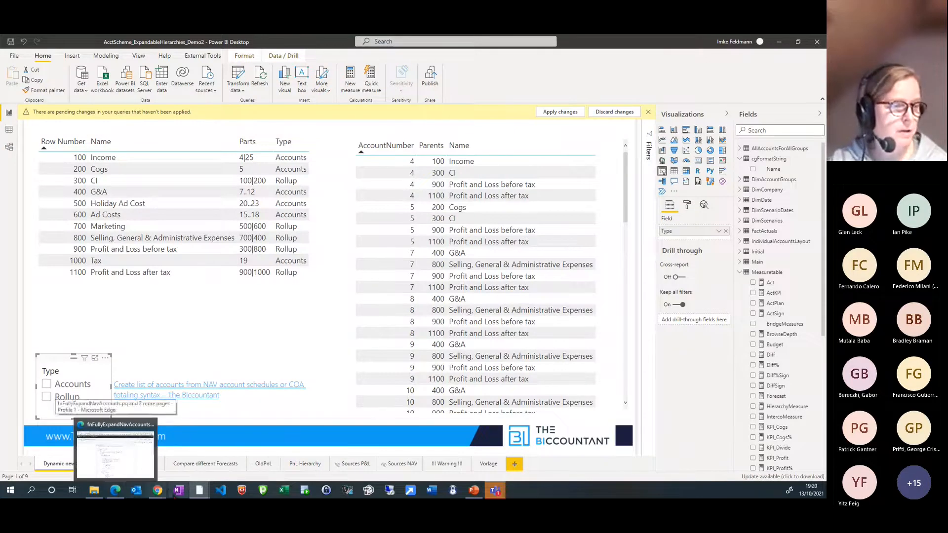
mouse_move(157, 495)
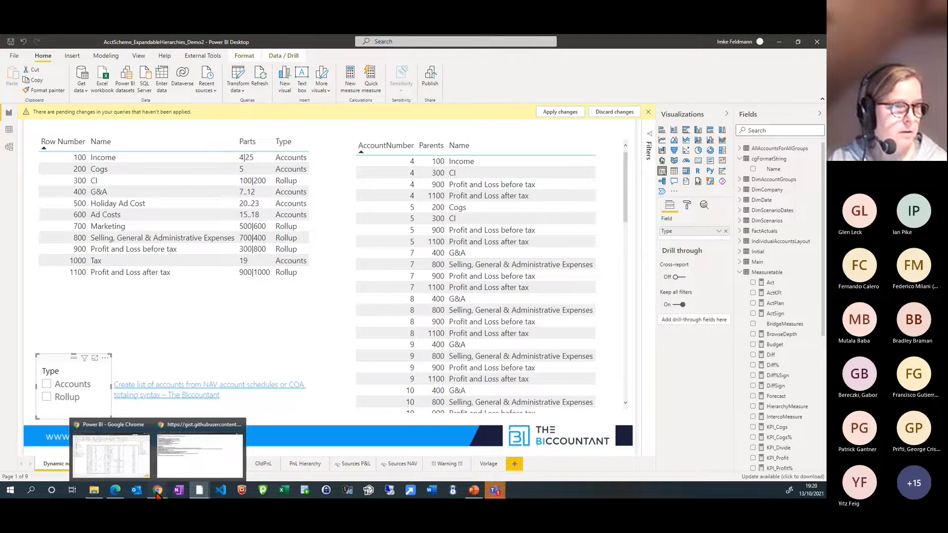
left_click(174, 472)
left_click(9, 57)
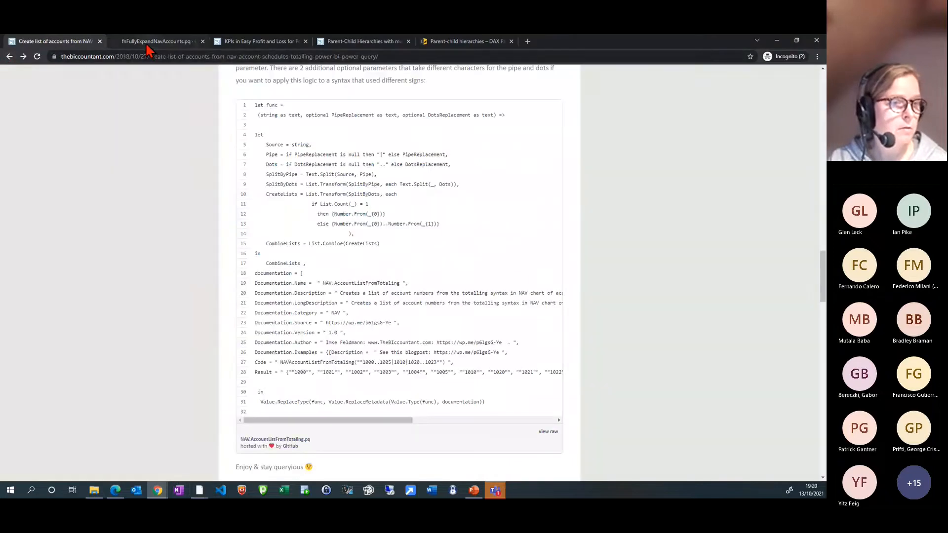
left_click(147, 44)
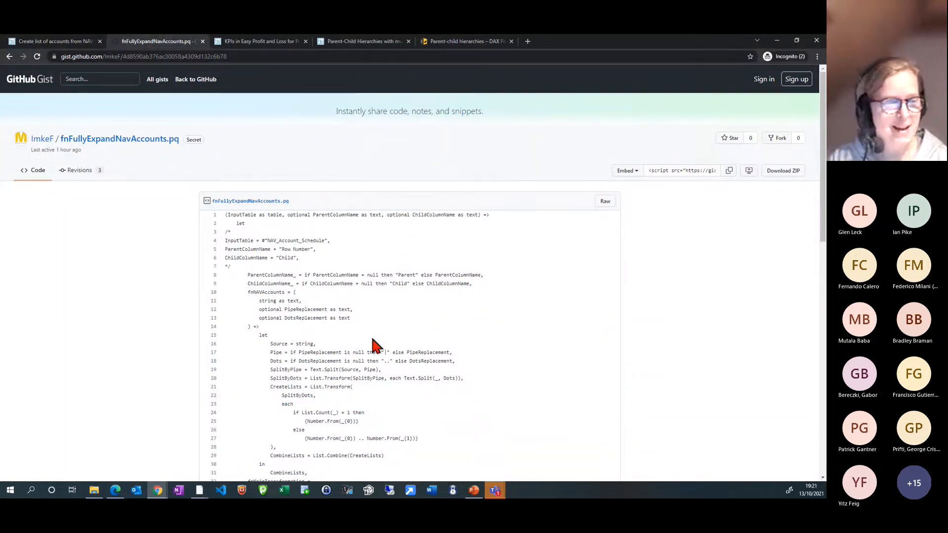
Look over the fnFullyExpandNavAccounts.pq code, show it in raw form, and copy all of it
scroll(373, 344, "down", 2)
scroll(373, 344, "up", 2)
scroll(374, 344, "down", 10)
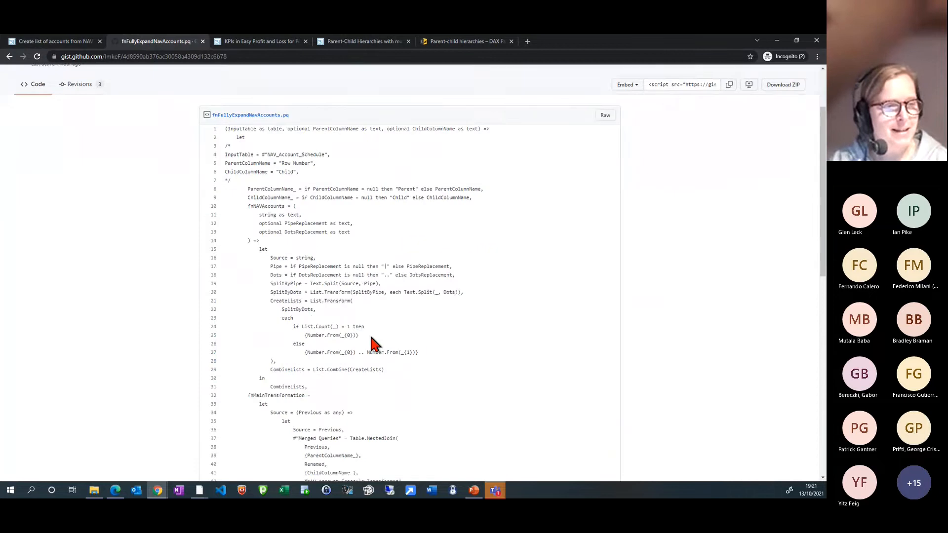
scroll(385, 323, "up", 10)
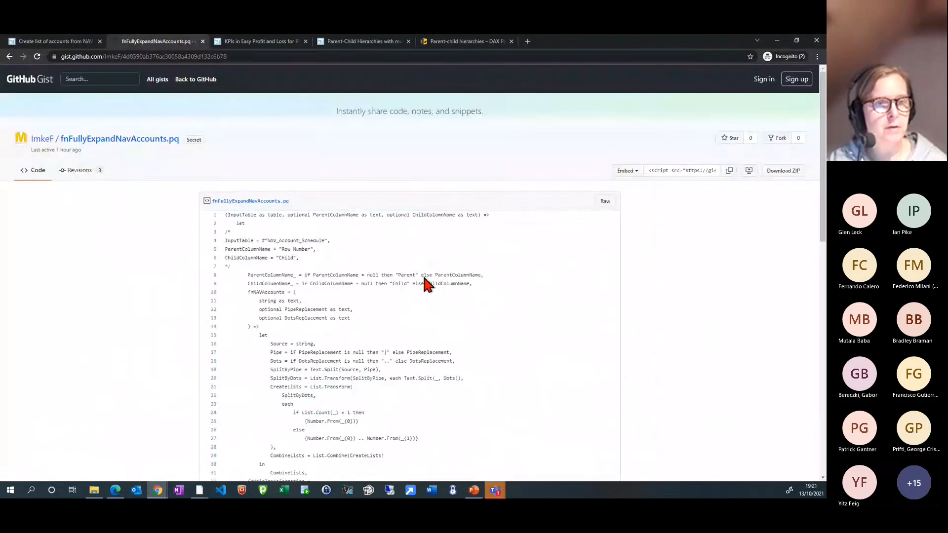
left_click(605, 203)
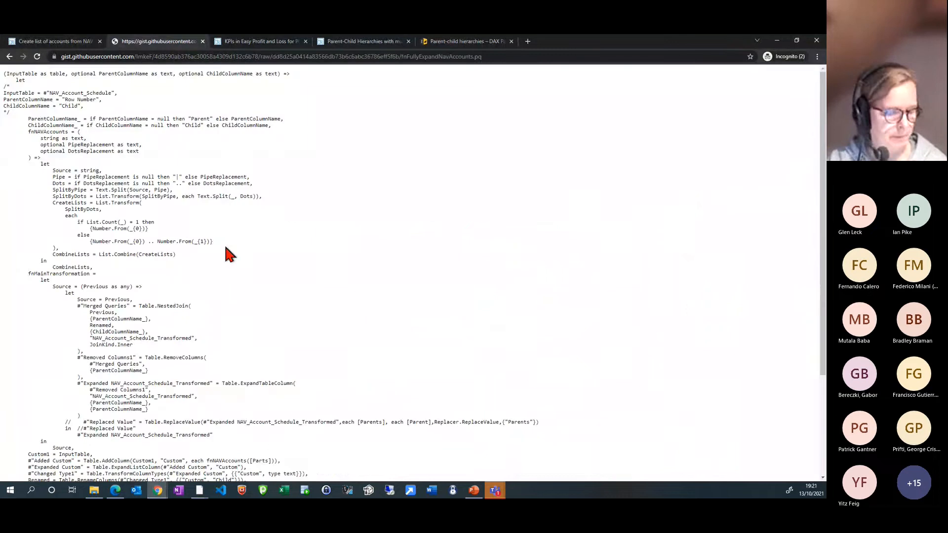
key("ctrl+a")
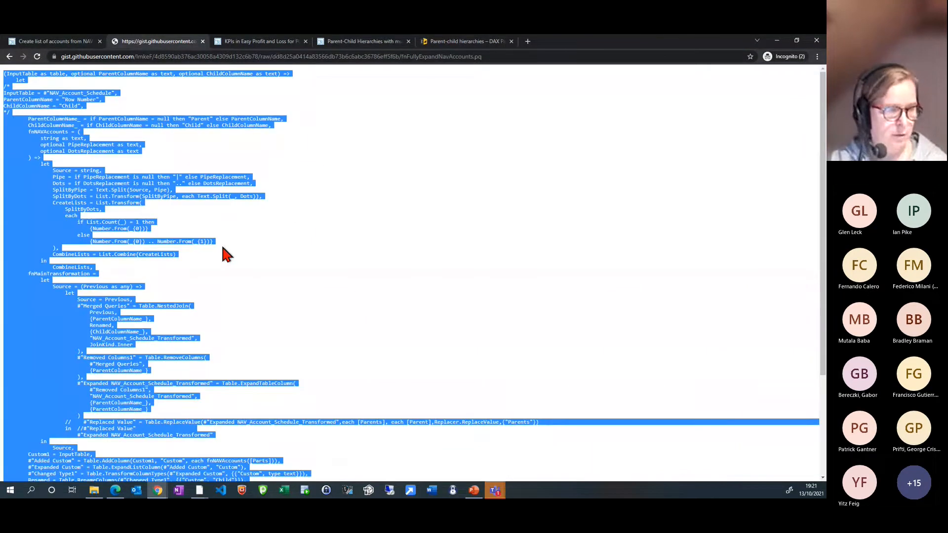
Switch back to the Power Query Editor of AcctScheme_ExpandableHierarchies_Demo2 and create another blank query
left_click(200, 491)
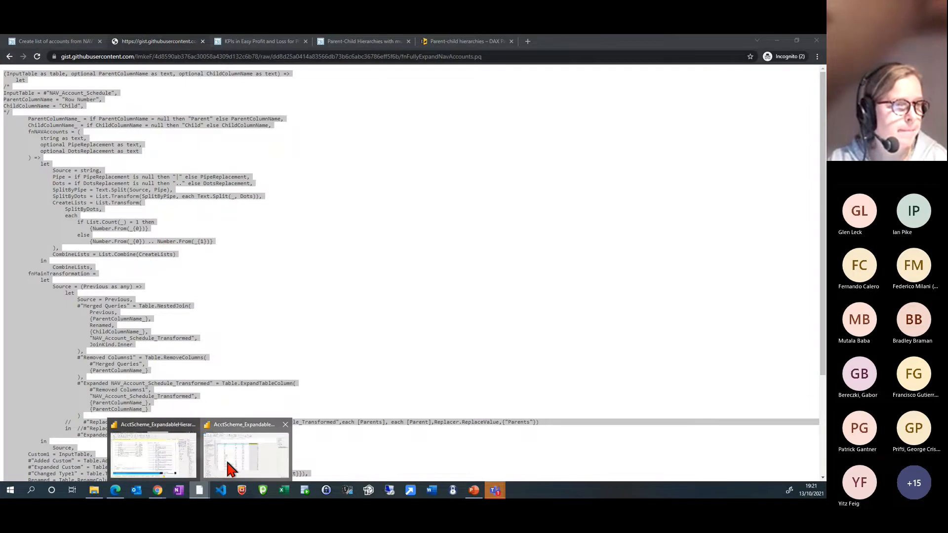
left_click(246, 455)
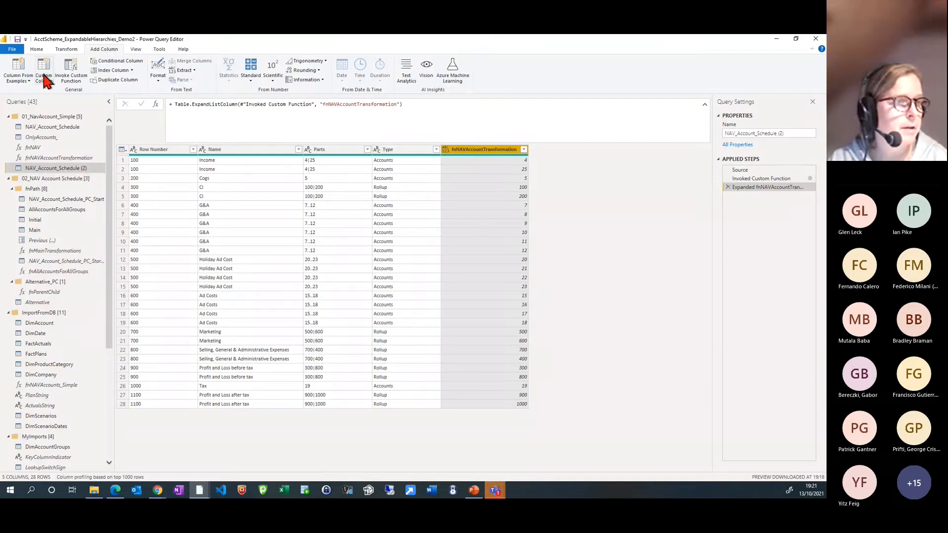
left_click(36, 50)
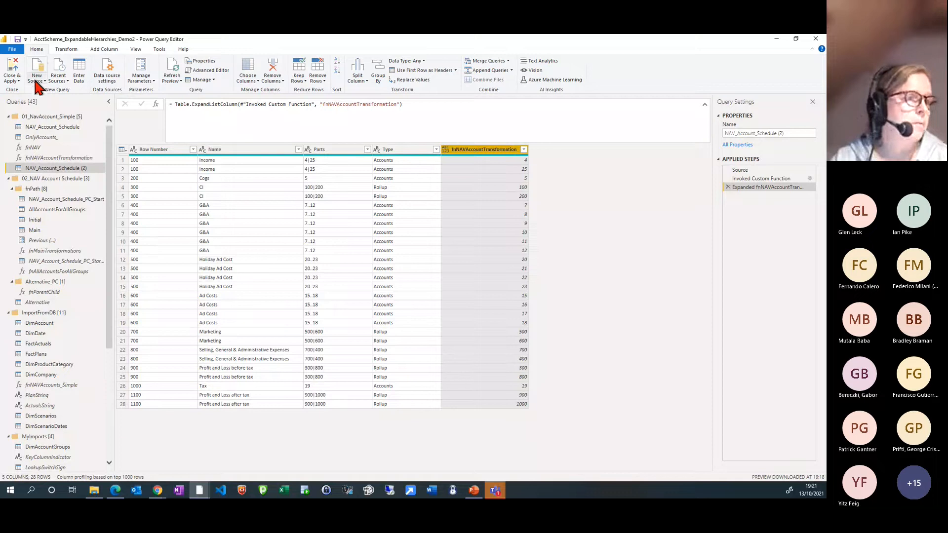
left_click(34, 76)
left_click(39, 215)
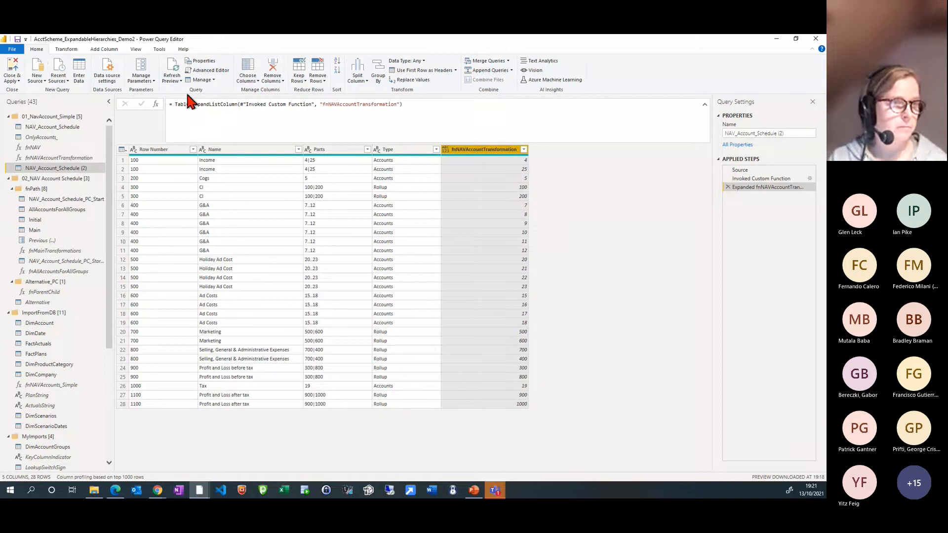
Replace the new blank query's default code with the copied fnFullyExpandNavAccounts function code in the Advanced Editor
left_click(210, 71)
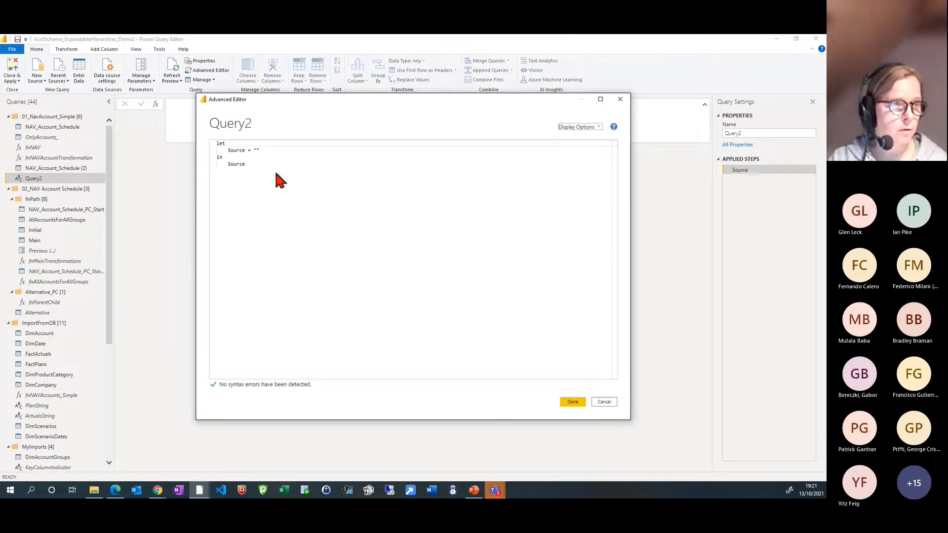
left_click_drag(275, 180, 173, 142)
key("ctrl+v")
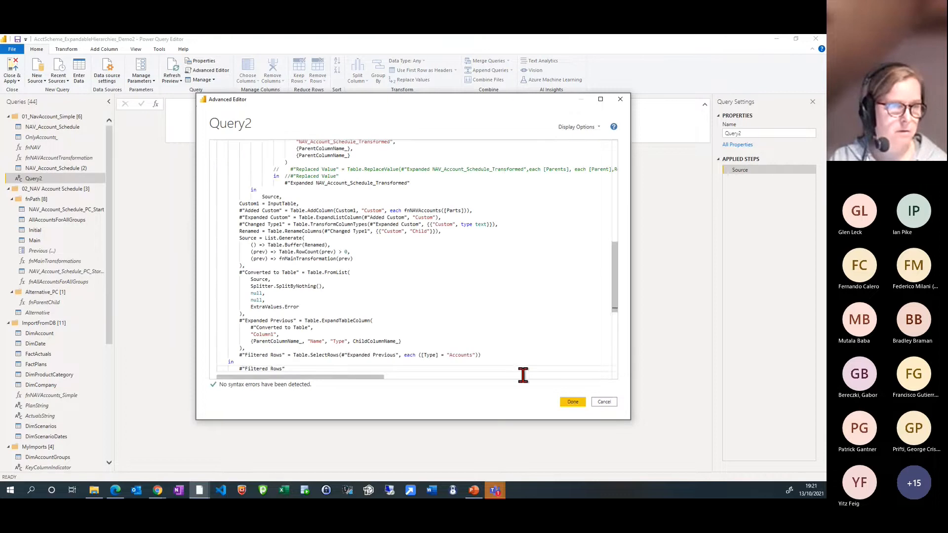
left_click(568, 402)
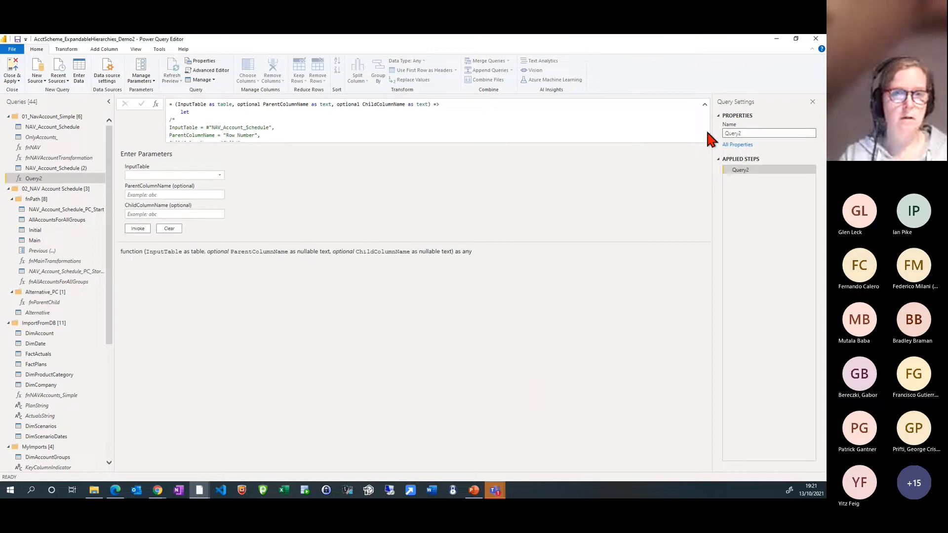
Rename the new function query to fnFullRollup
double_click(744, 133)
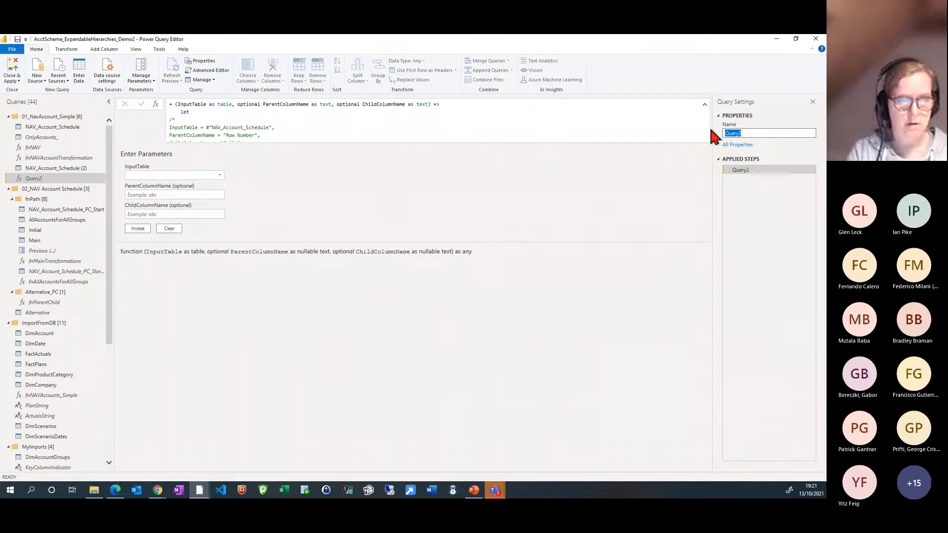
type("fnFu")
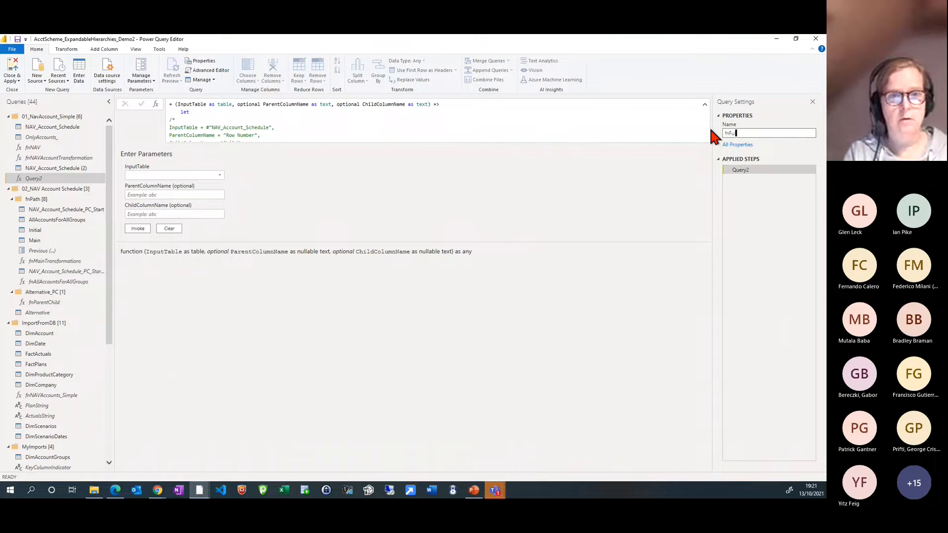
type("llRollup")
key("Return")
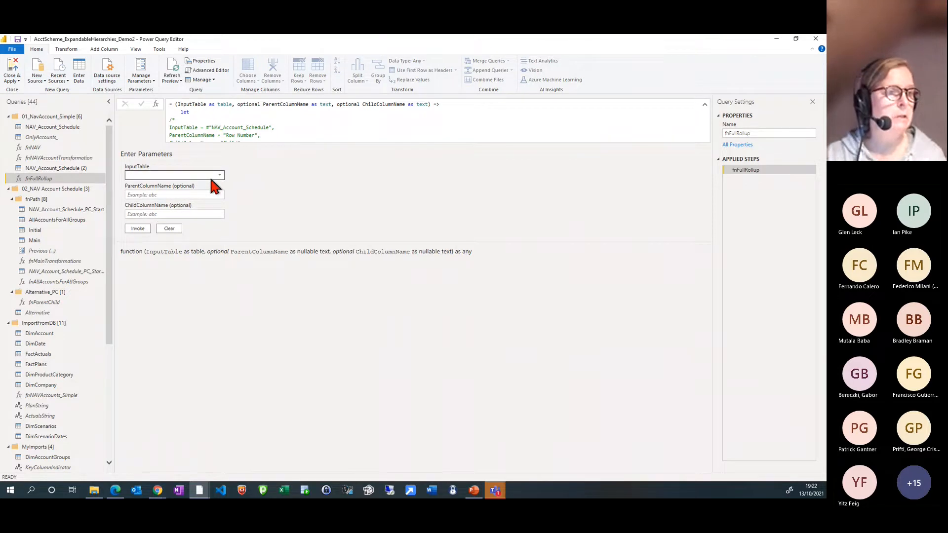
Check the column names in NAV_Account_Schedule and set that table as the InputTable of fnFullRollup
left_click(60, 126)
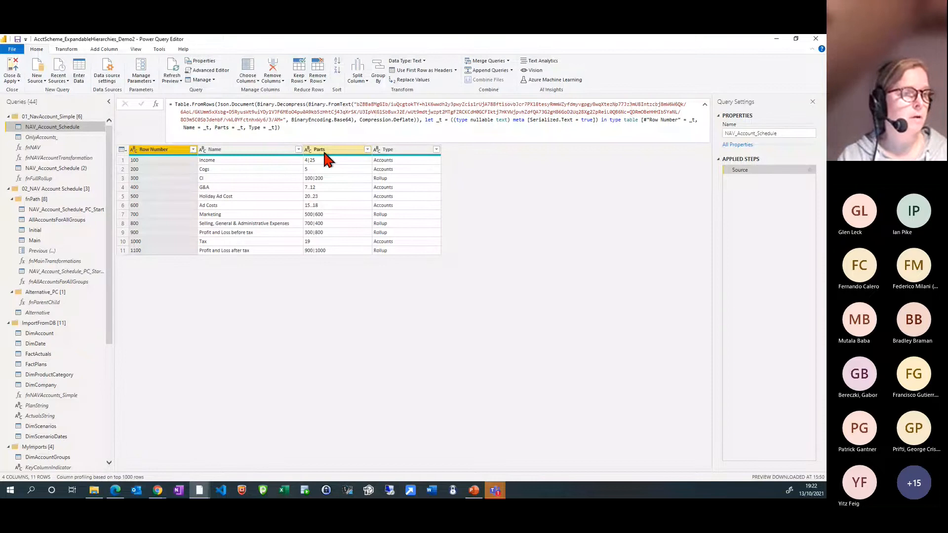
left_click(49, 179)
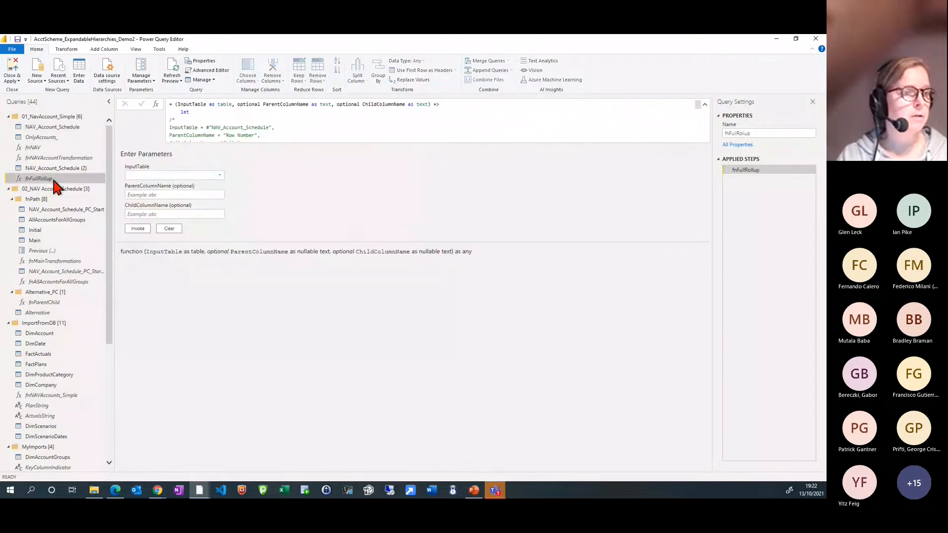
left_click(153, 175)
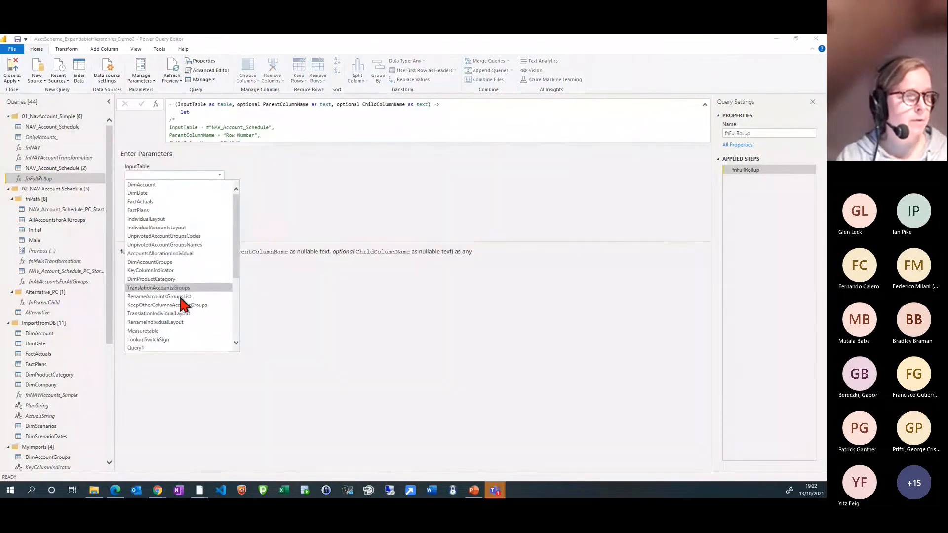
scroll(193, 345, "down", 3)
scroll(195, 346, "down", 1)
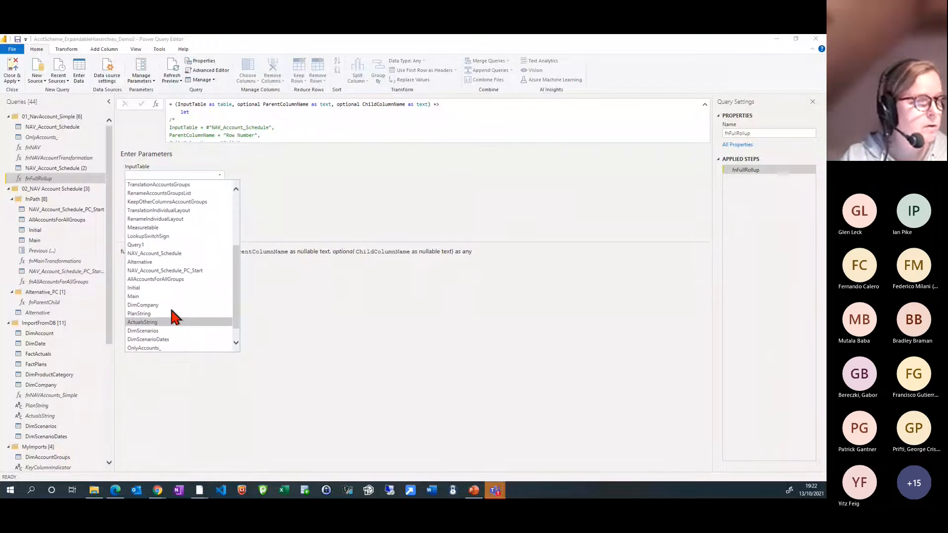
left_click(158, 253)
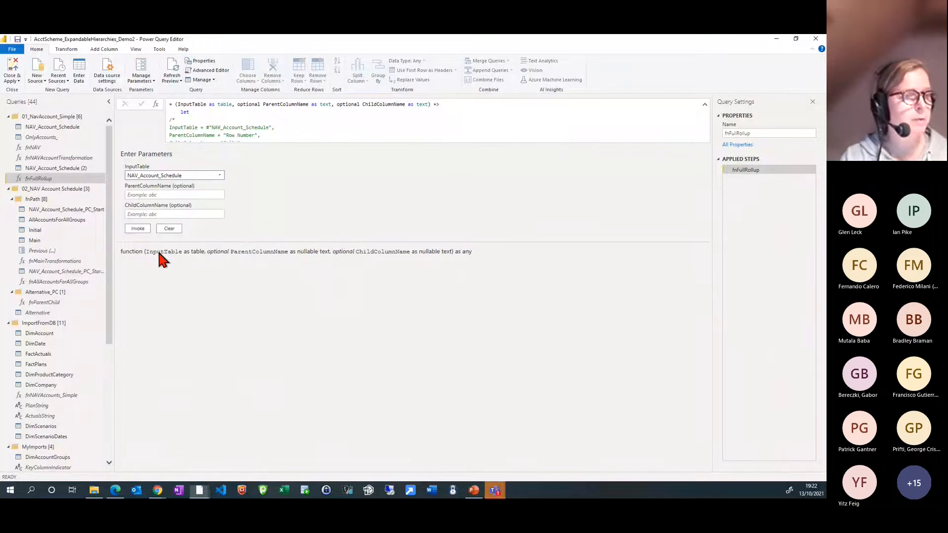
Invoke fnFullRollup with Row Number as the parent column name and Parts as the child column name
left_click(154, 195)
type("Row")
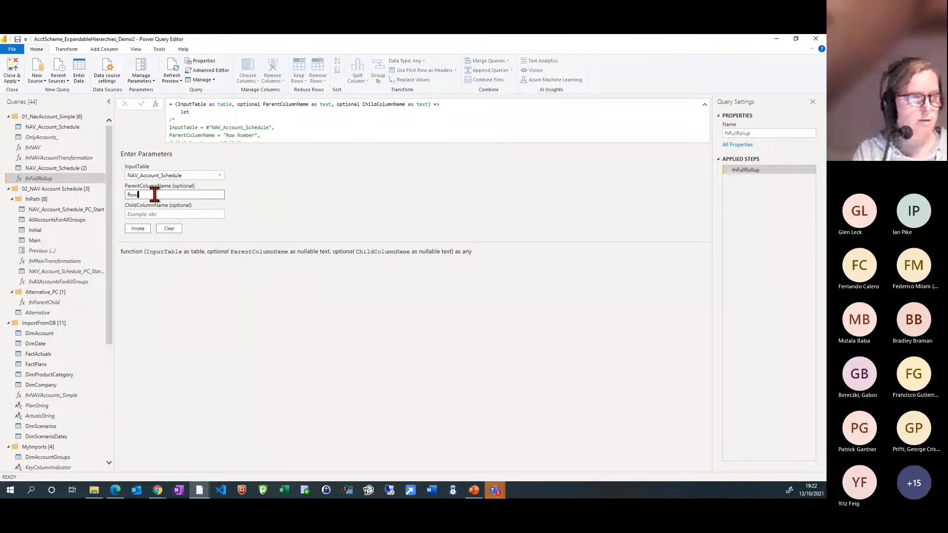
type(" Numb")
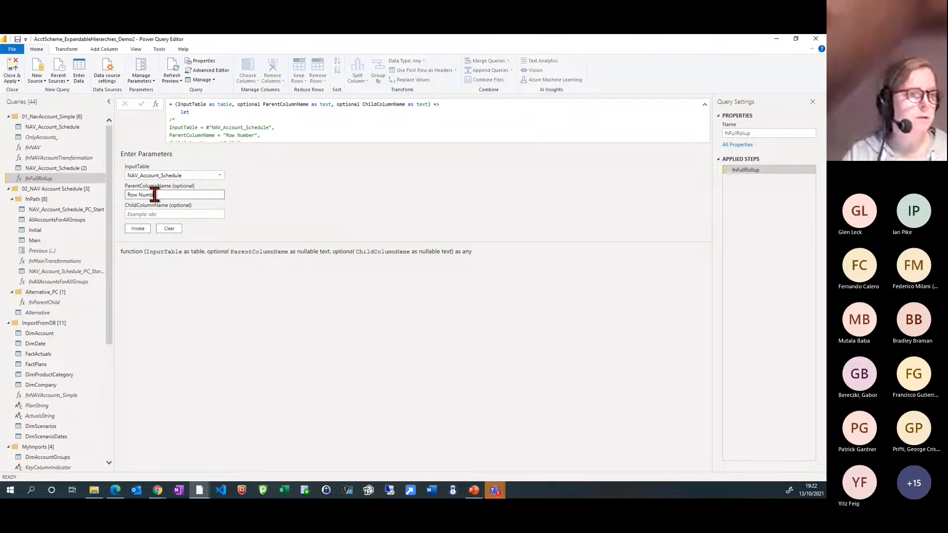
type("er")
key("Tab")
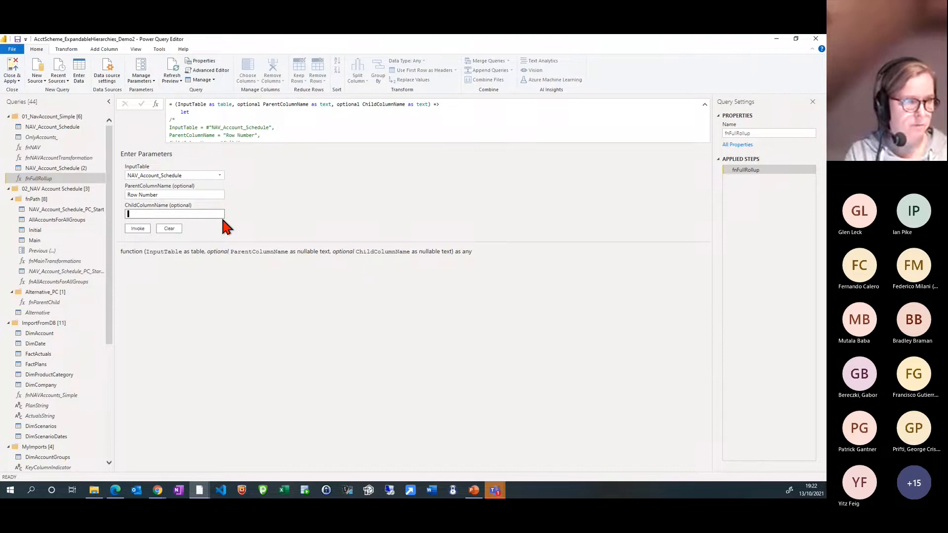
type("Parts")
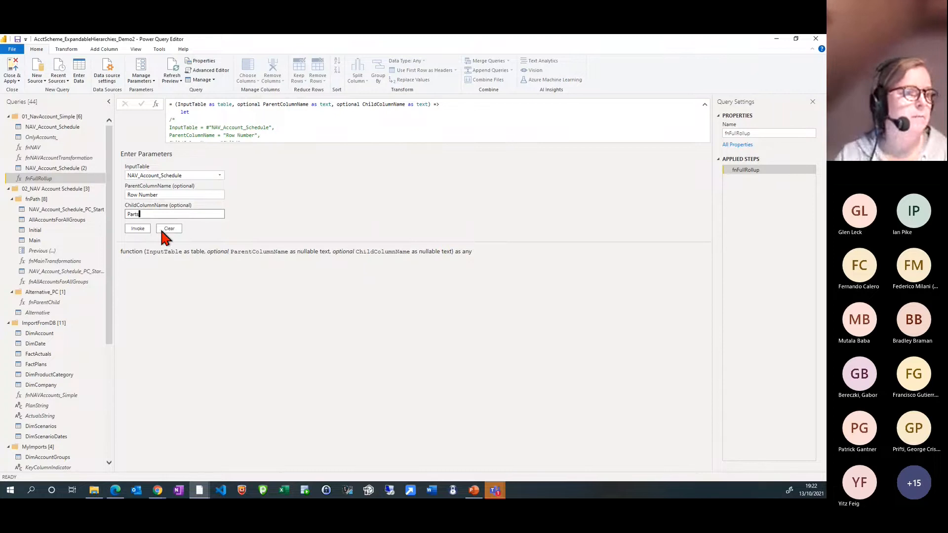
left_click(138, 229)
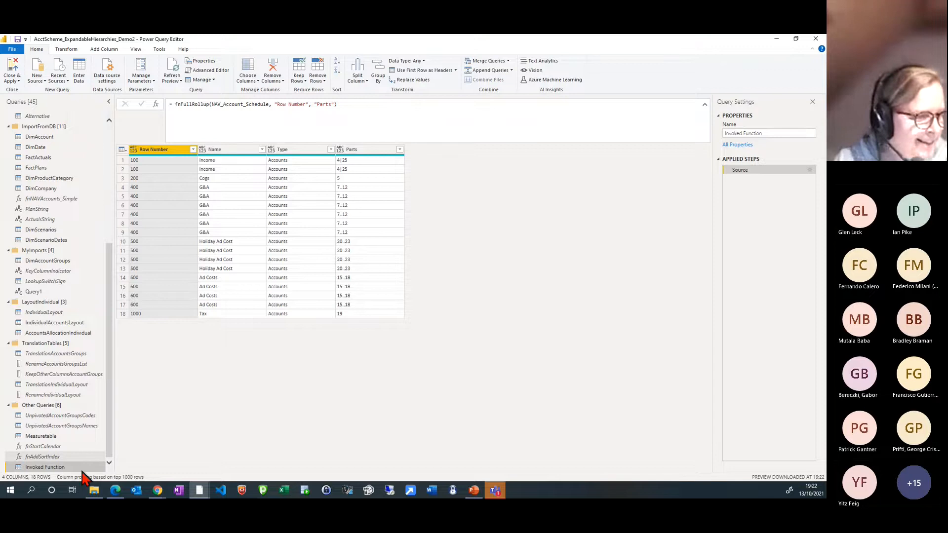
Move the query produced by fnFullRollup into the 01_NavAccount_Simple group, directly below the function
left_click_drag(84, 467, 110, 38)
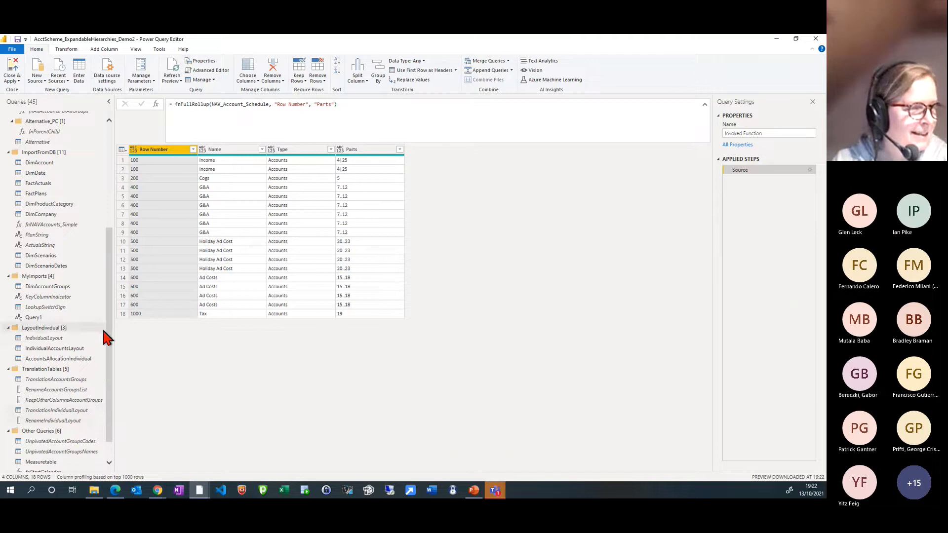
scroll(103, 367, "down", 2)
left_click_drag(75, 467, 96, 193)
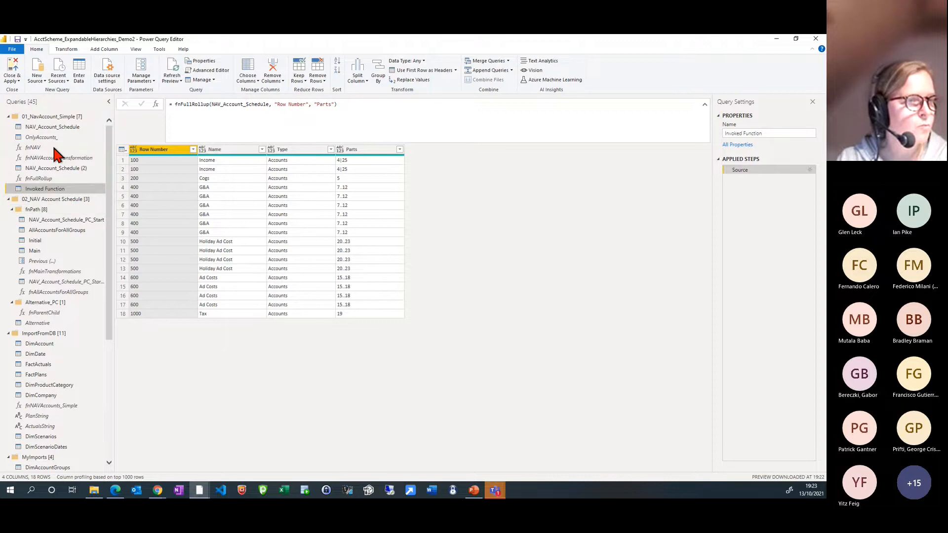
Compare the fnFullRollup function and its invoked result with the expanded rows in NAV_Account_Schedule (2)
left_click(40, 179)
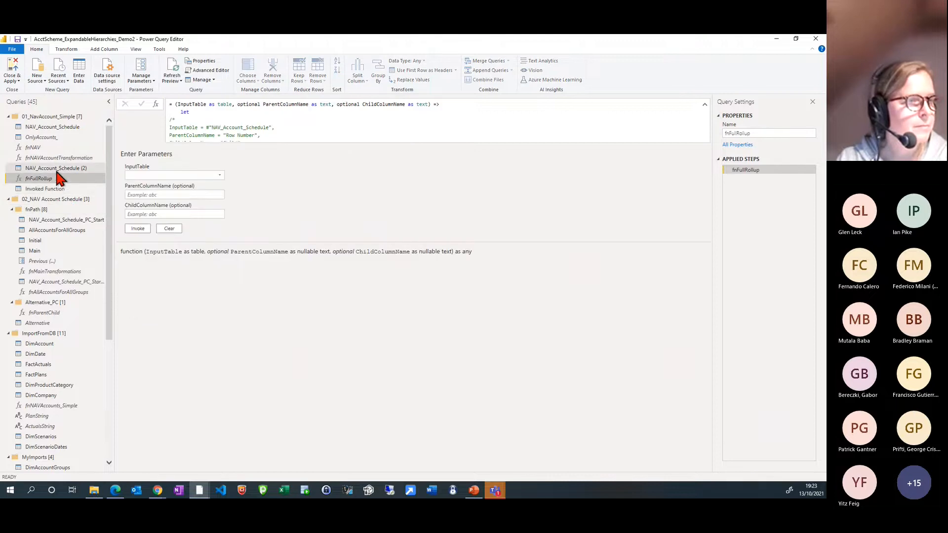
left_click(55, 170)
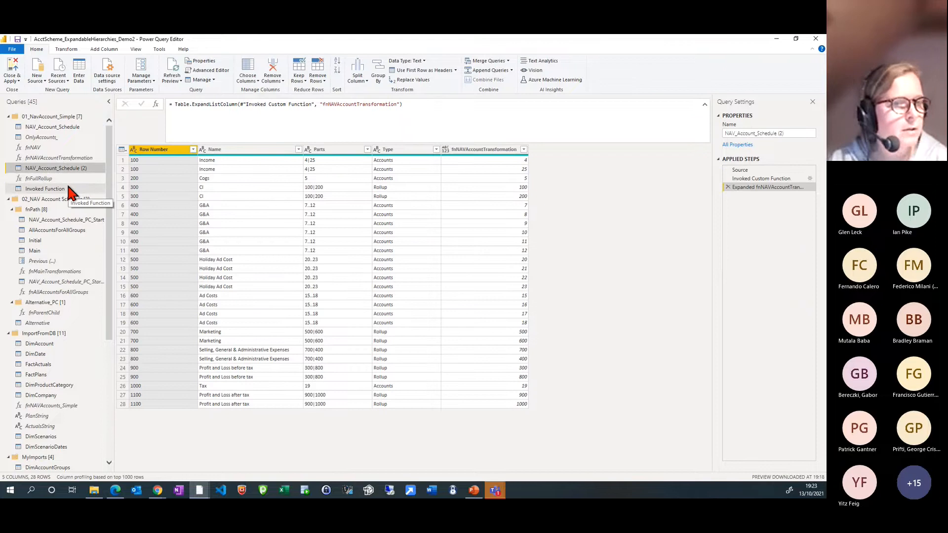
left_click(67, 188)
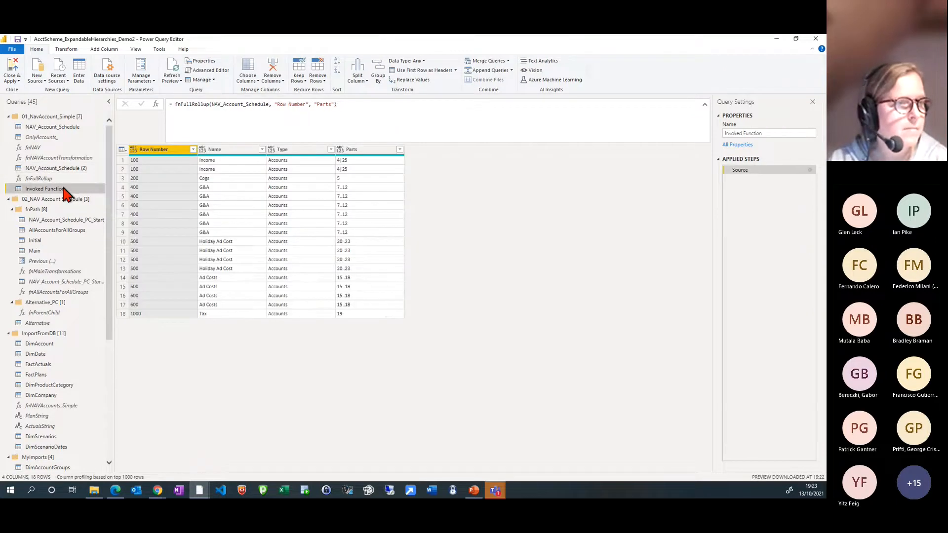
left_click(60, 179)
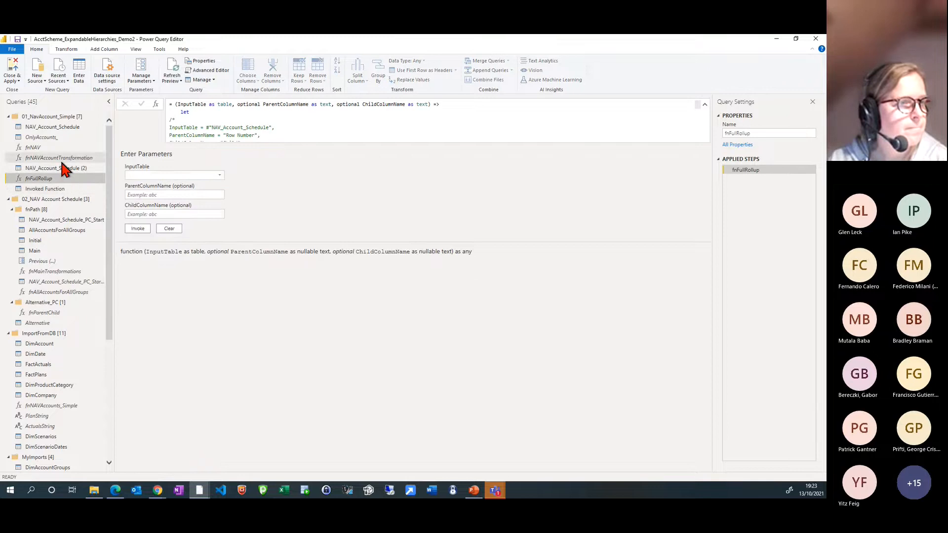
Bring up the fnAllAccountsForAllGroups function in the fnPath group and set its InputTable to NAV_Account_Schedule
left_click(64, 292)
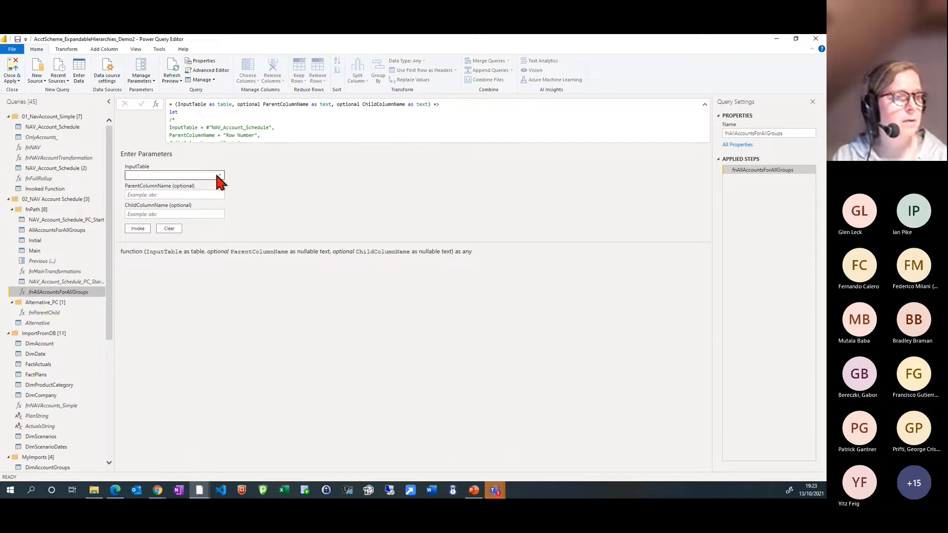
left_click(217, 176)
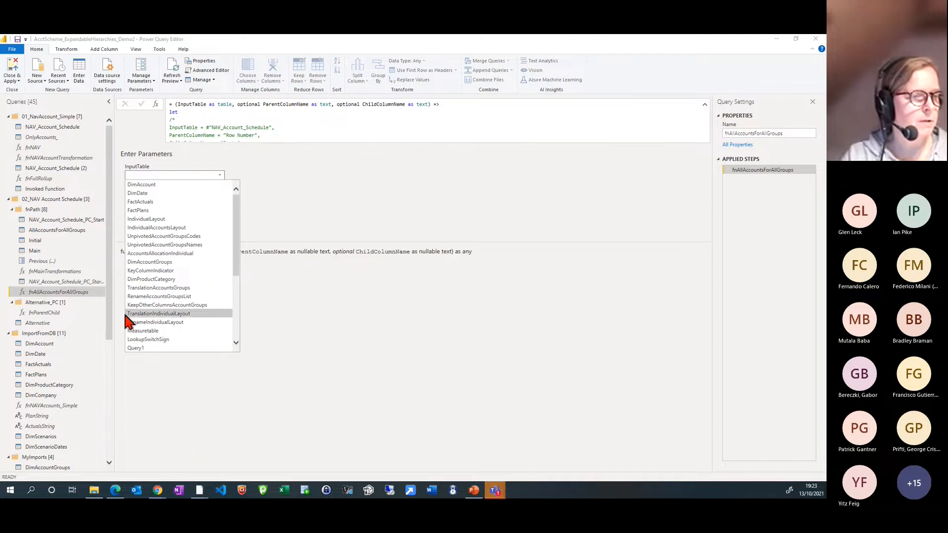
scroll(217, 322, "down", 5)
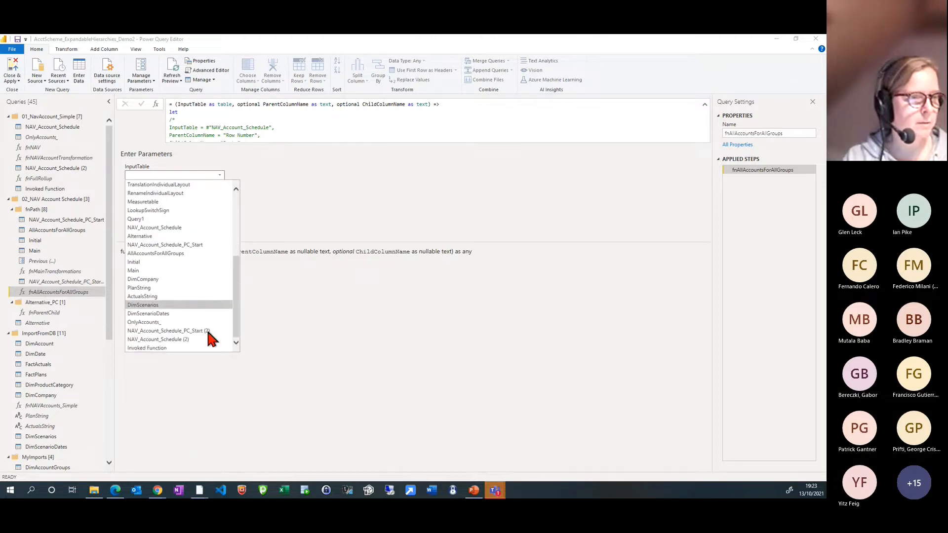
scroll(211, 338, "up", 5)
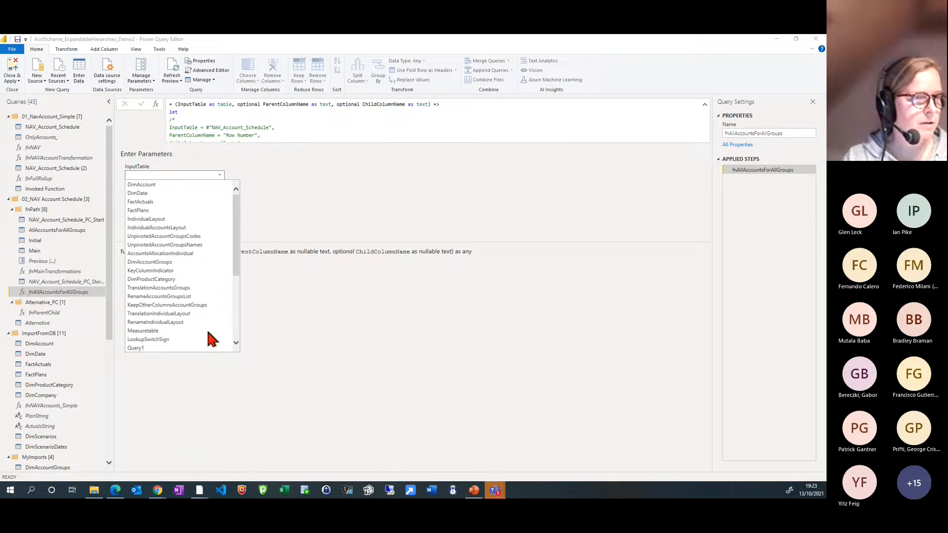
scroll(195, 306, "down", 5)
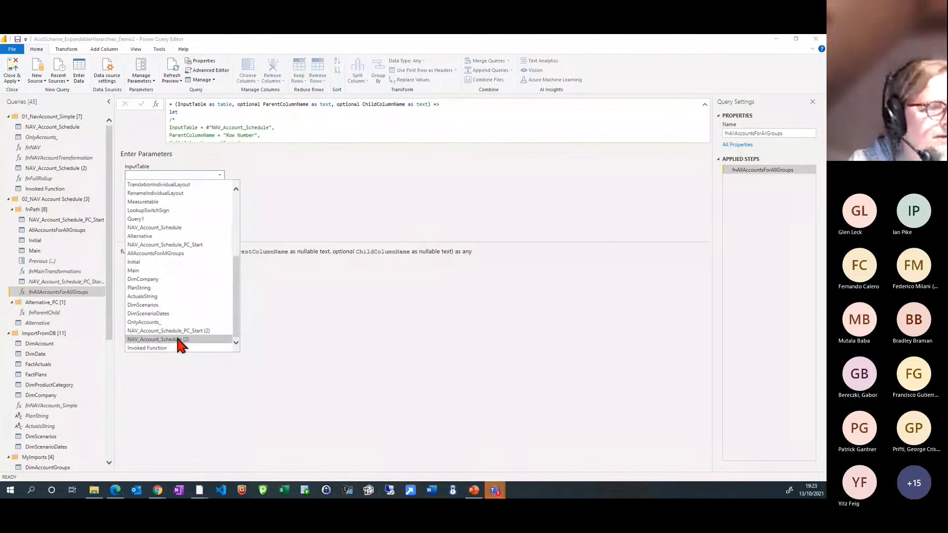
scroll(186, 337, "up", 2)
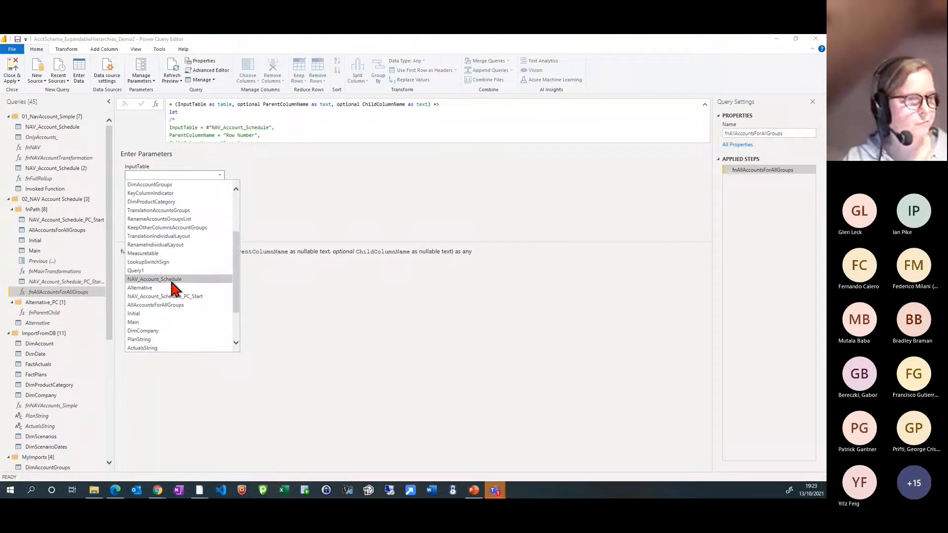
left_click(172, 280)
Invoke fnAllAccountsForAllGroups with parent column Row Number and child column Parts, and move the resulting query into the fnPath group
left_click(166, 195)
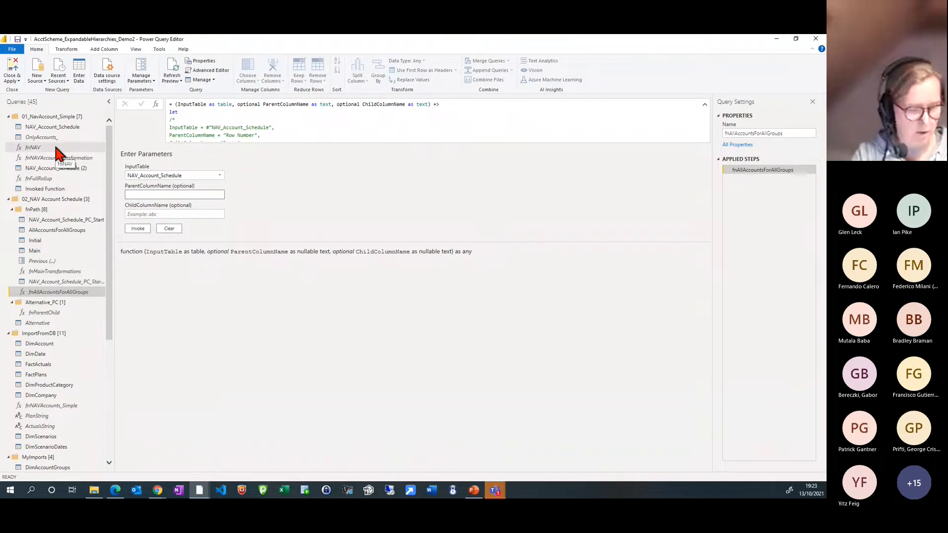
type("Row Number")
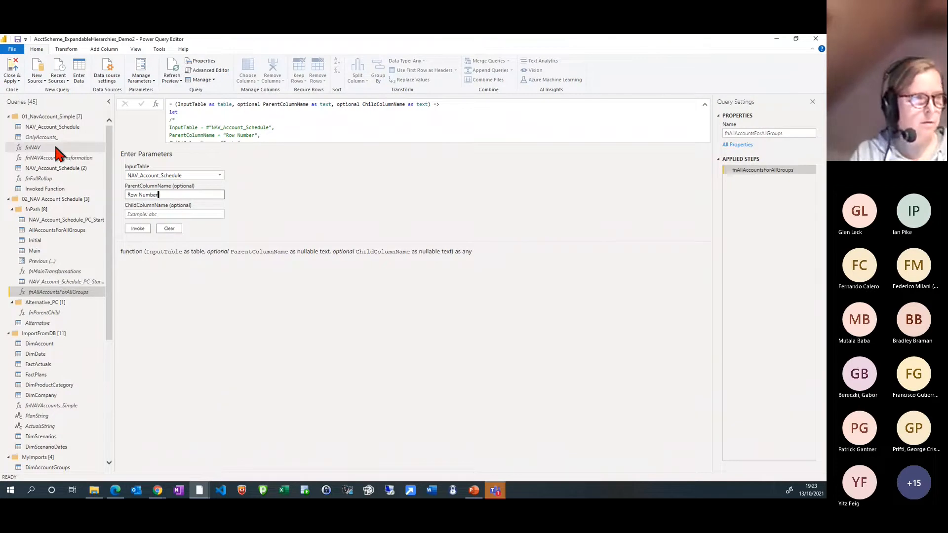
left_click(158, 214)
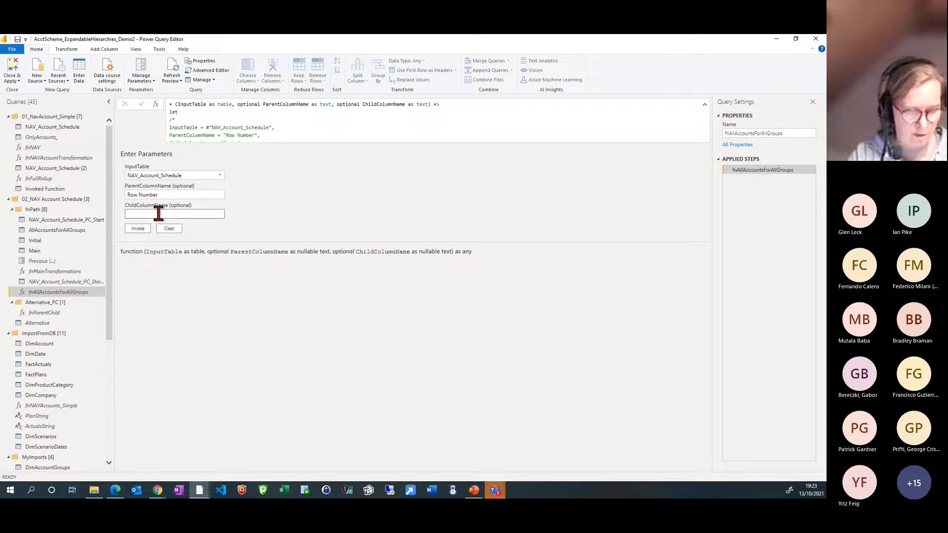
type("Parts")
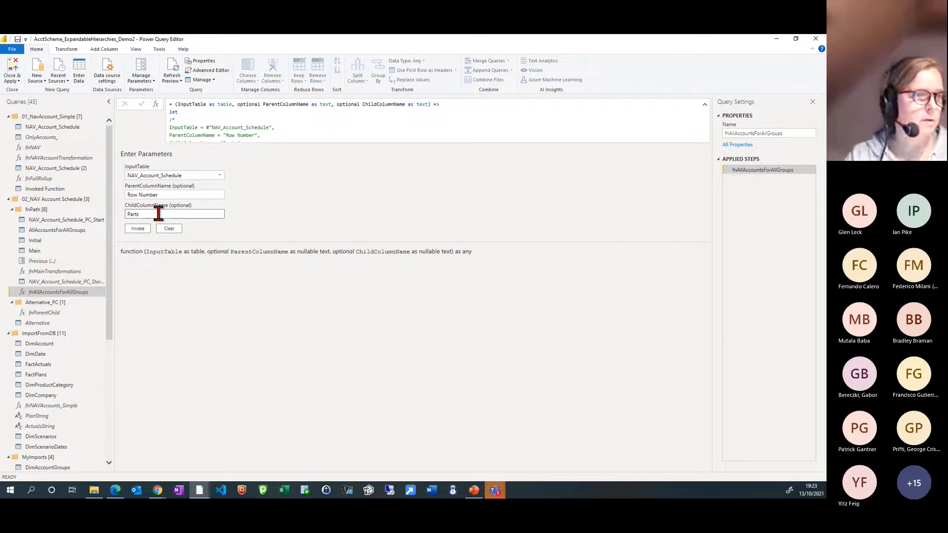
left_click(141, 229)
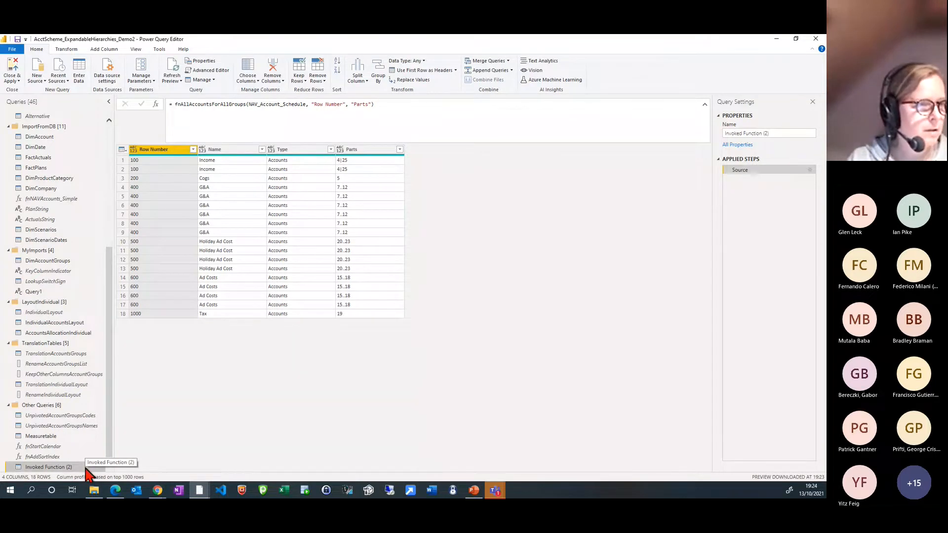
left_click_drag(87, 474, 103, 299)
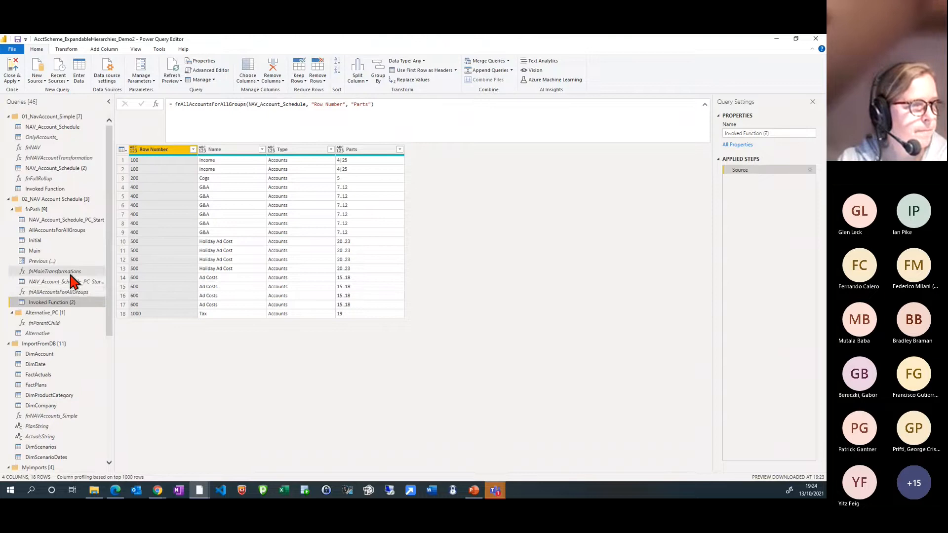
Examine the expanded rows of the AllAccountsForAllGroups query and the output of the Main query in fnPath
left_click(65, 231)
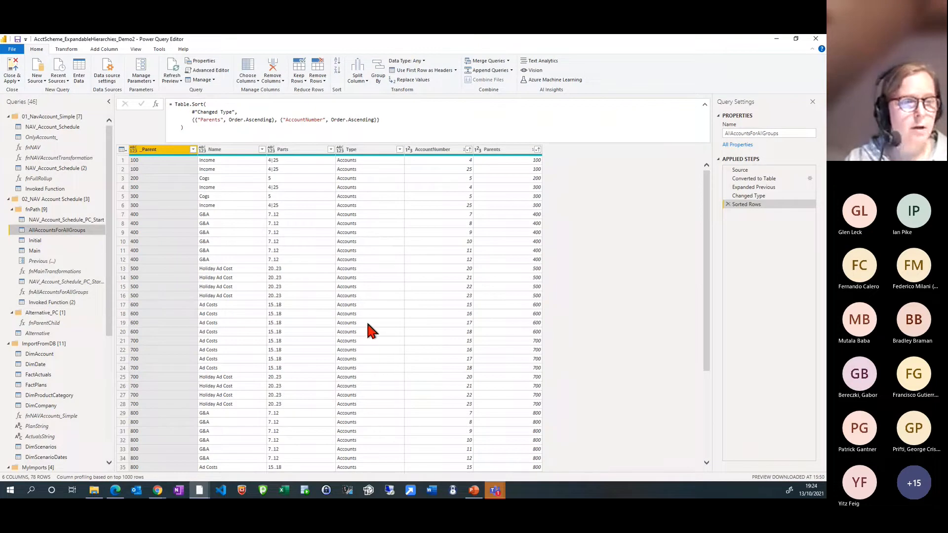
scroll(342, 302, "down", 14)
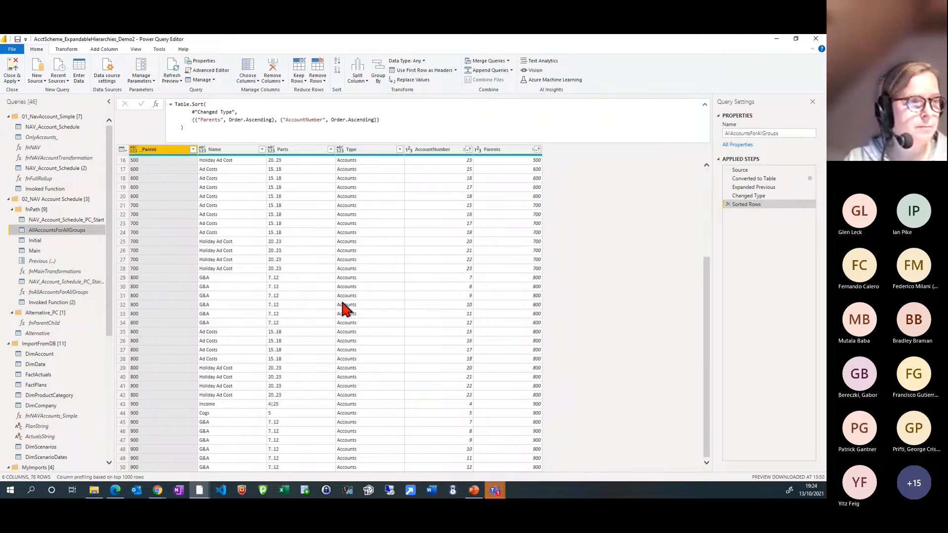
scroll(345, 309, "up", 14)
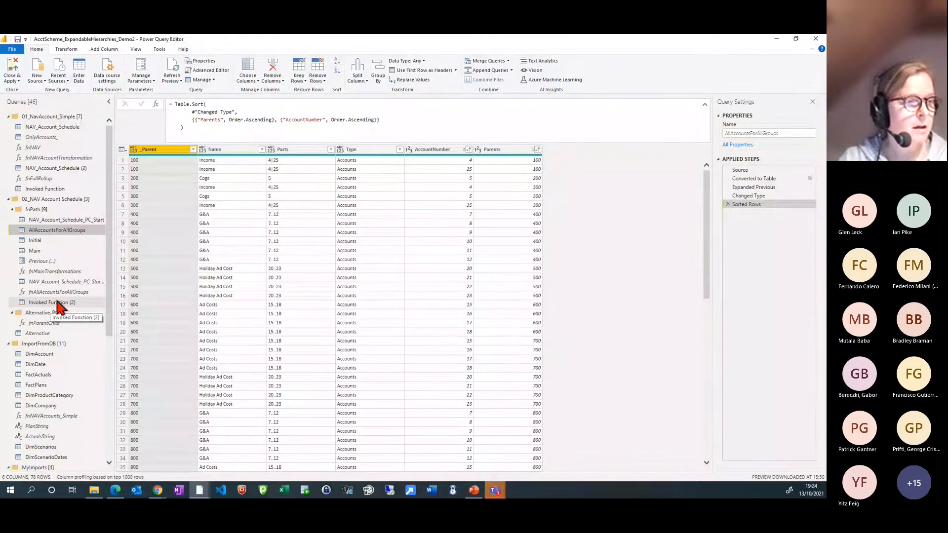
left_click(67, 252)
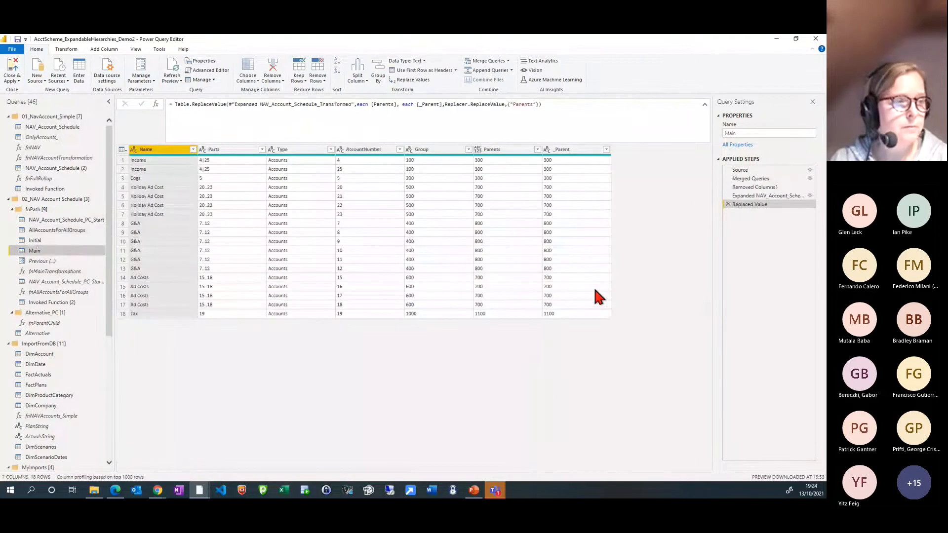
Trace the Main query's applied steps from Source through Merged Queries to Replaced Value, along with the List.Generate source of AllAccountsForAllGroups
left_click(750, 170)
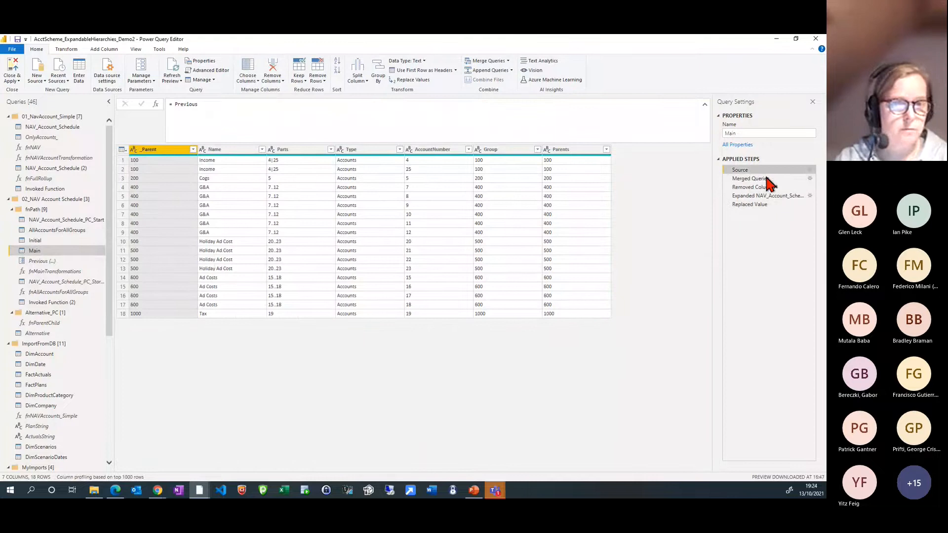
left_click(81, 230)
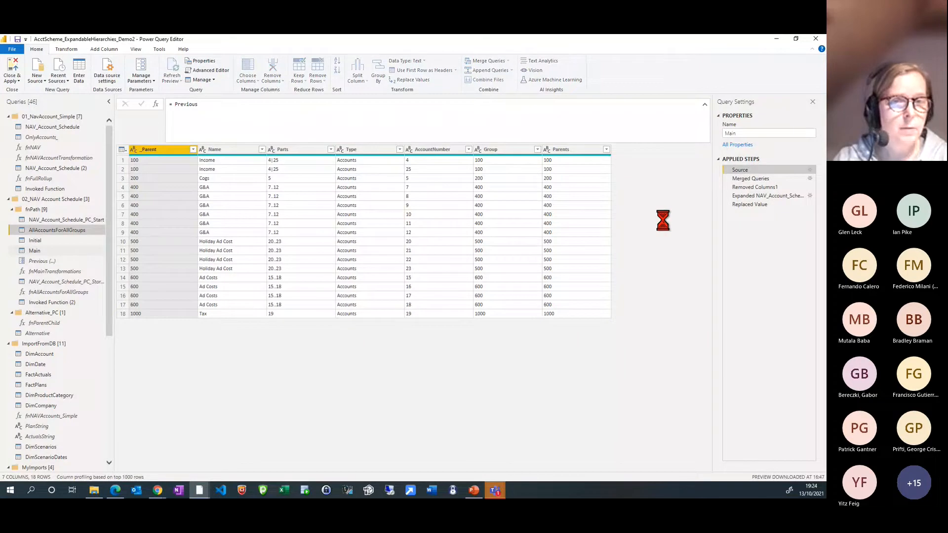
left_click(749, 170)
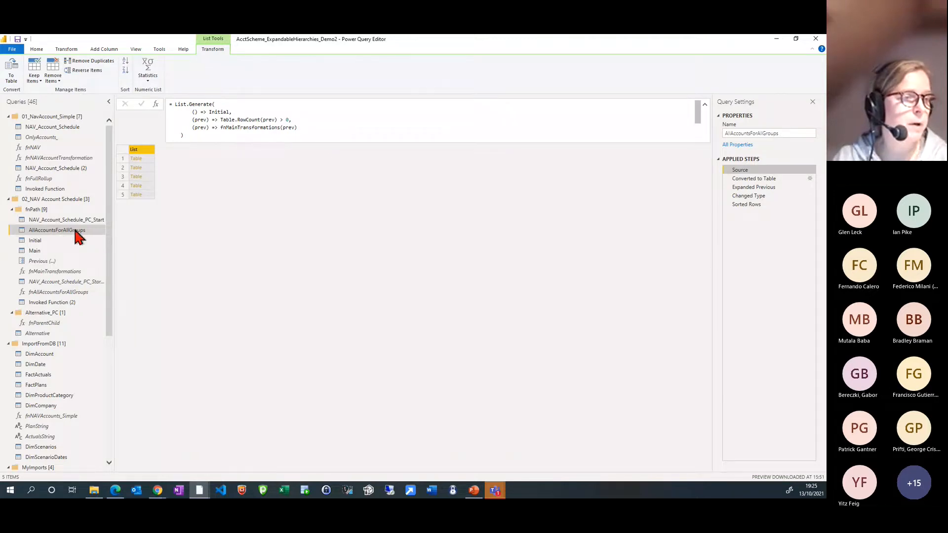
left_click(43, 249)
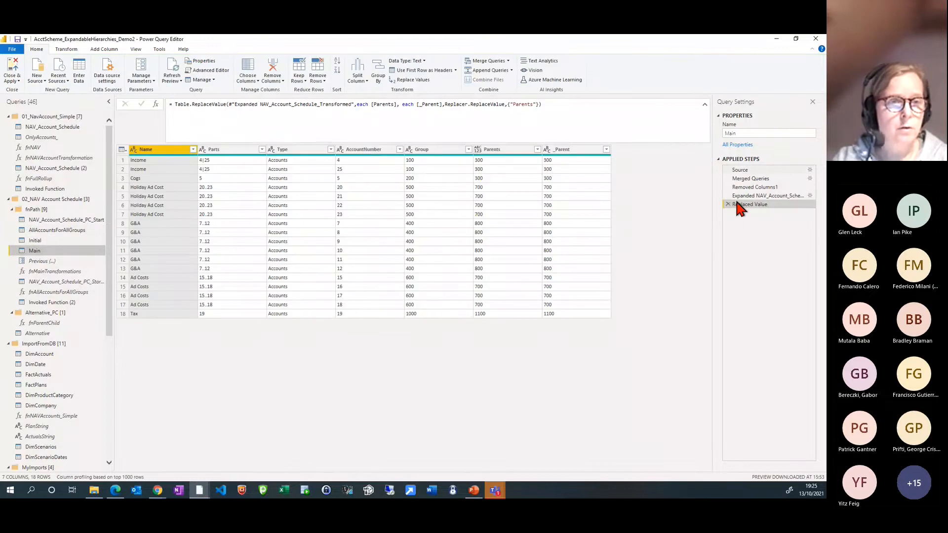
left_click(746, 170)
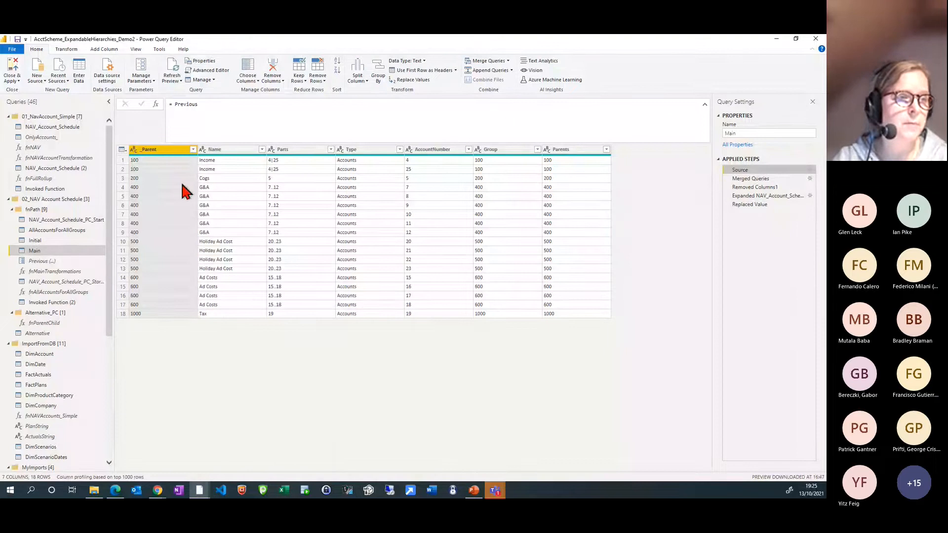
left_click(750, 179)
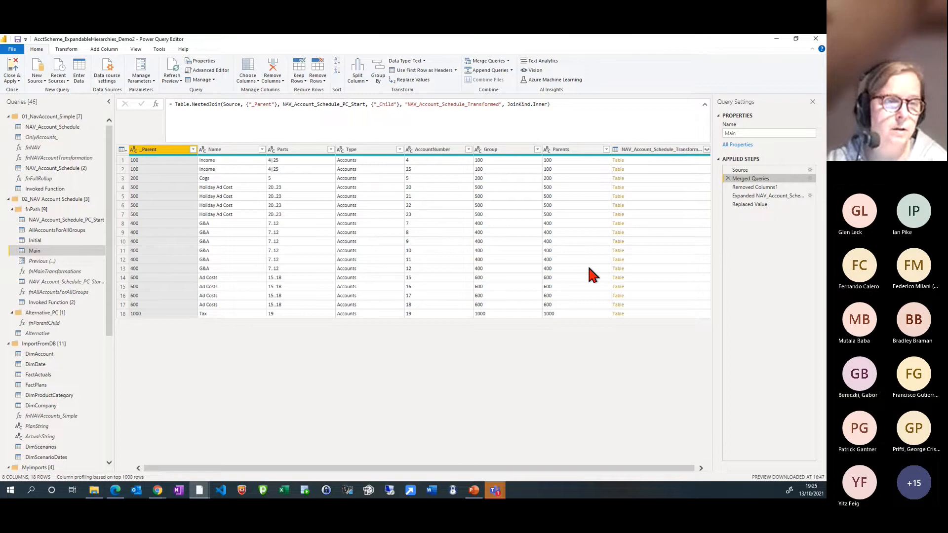
left_click(757, 188)
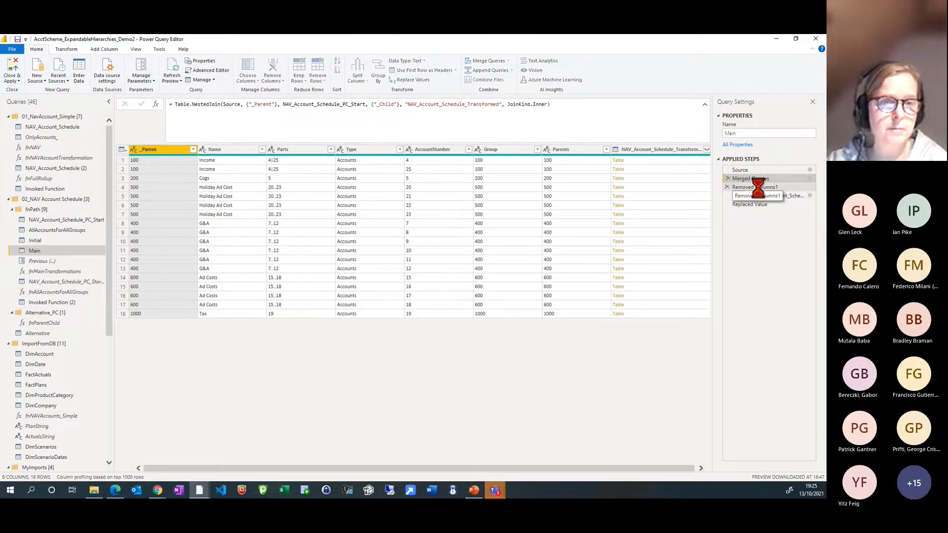
left_click(760, 205)
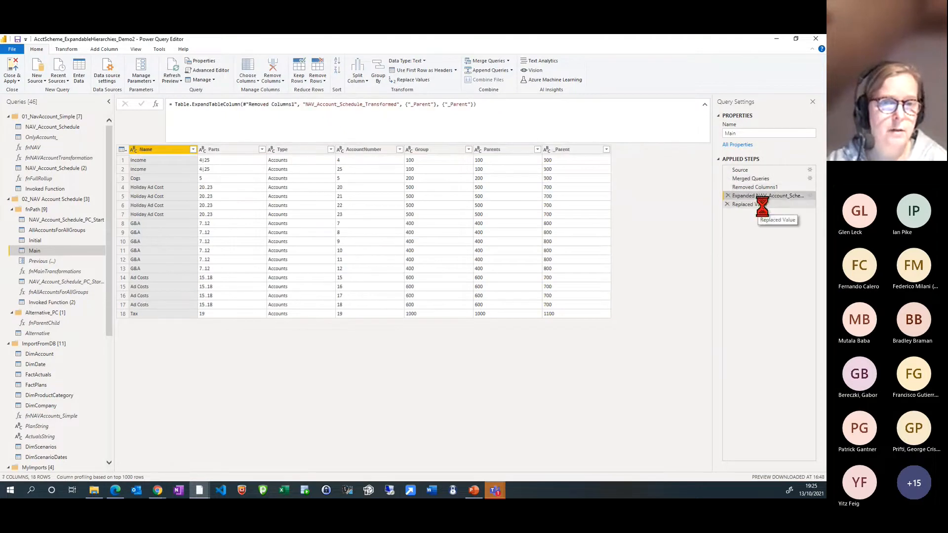
Review the full set of sorted rows in the AllAccountsForAllGroups query from first to last
left_click(55, 231)
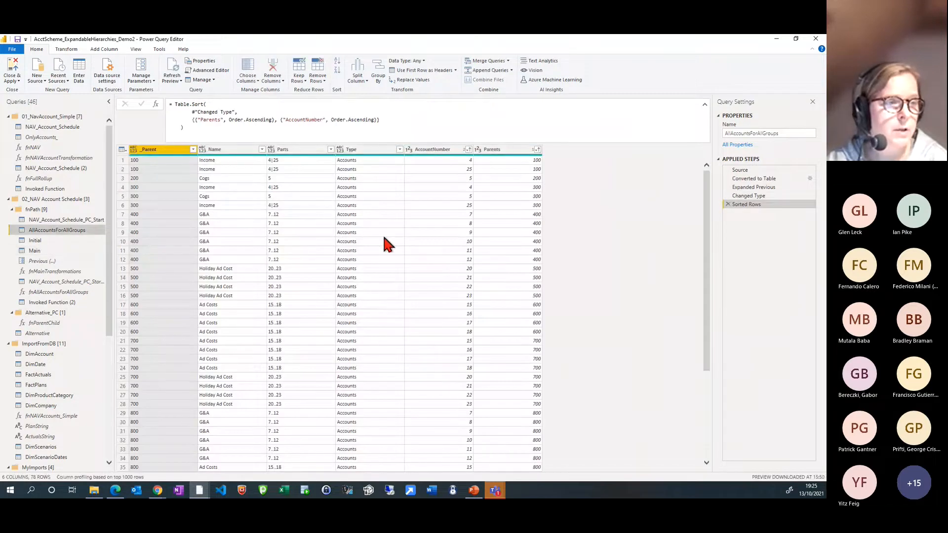
scroll(367, 227, "down", 10)
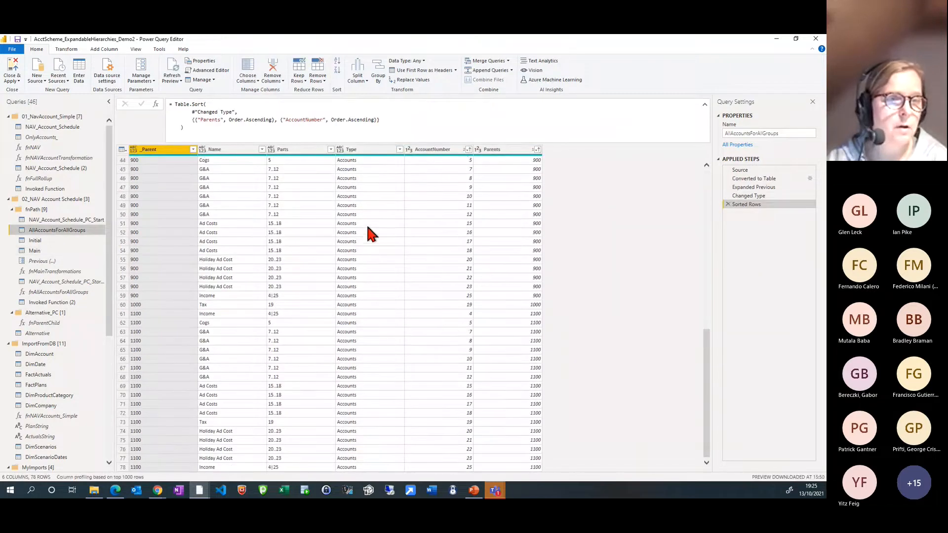
scroll(343, 338, "up", 10)
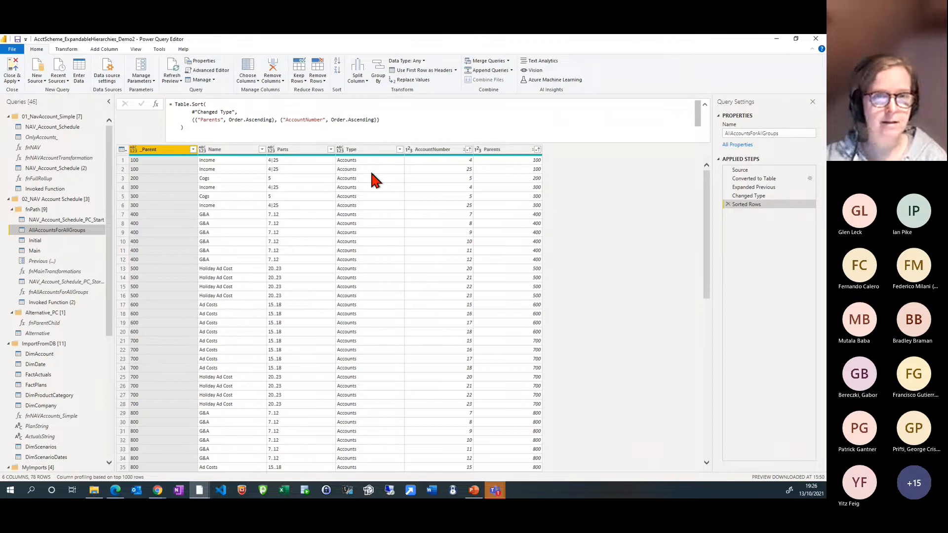
Switch to the Power BI Desktop report and bring up the Intercompany Rec page
left_click(776, 40)
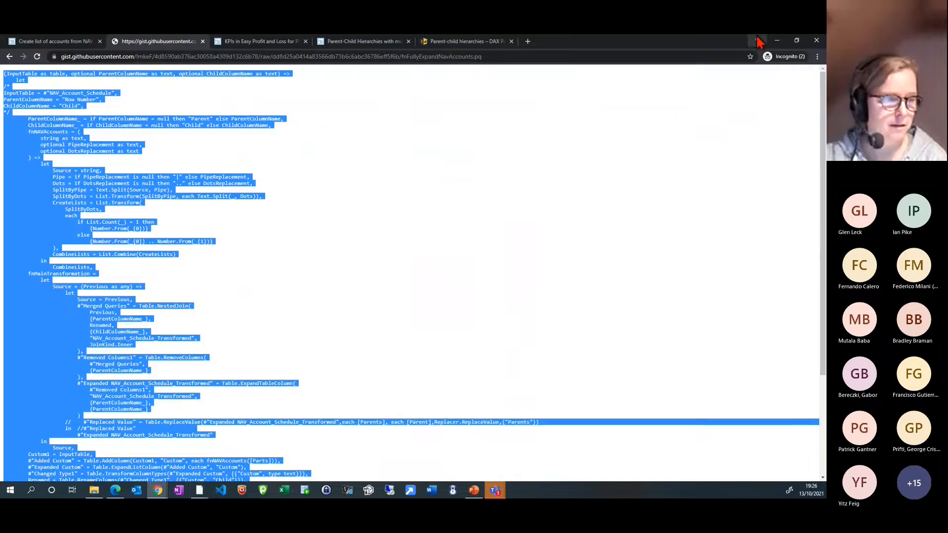
left_click(199, 490)
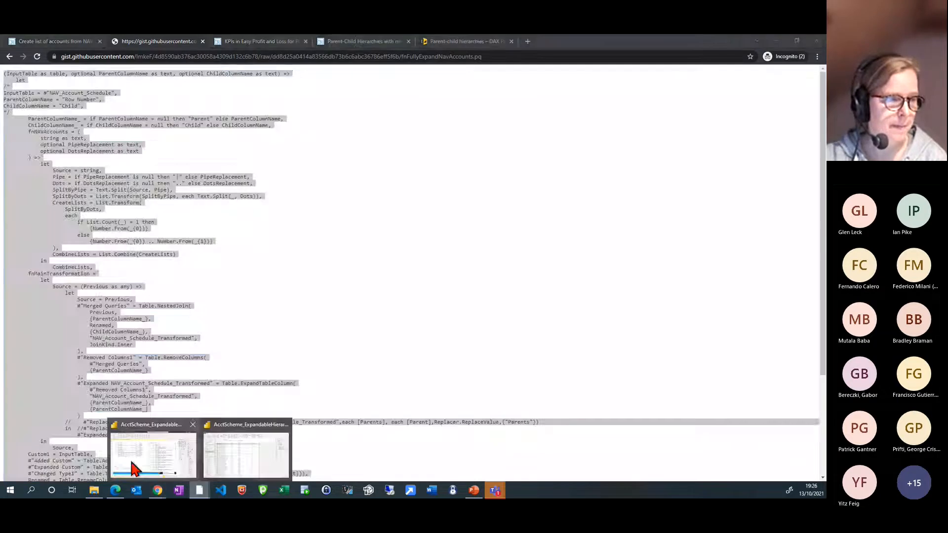
left_click(135, 468)
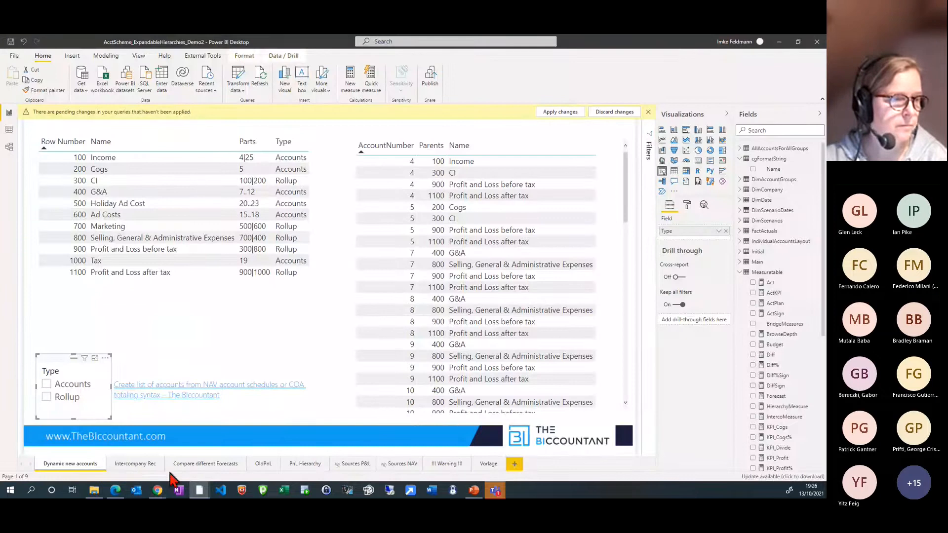
left_click(136, 464)
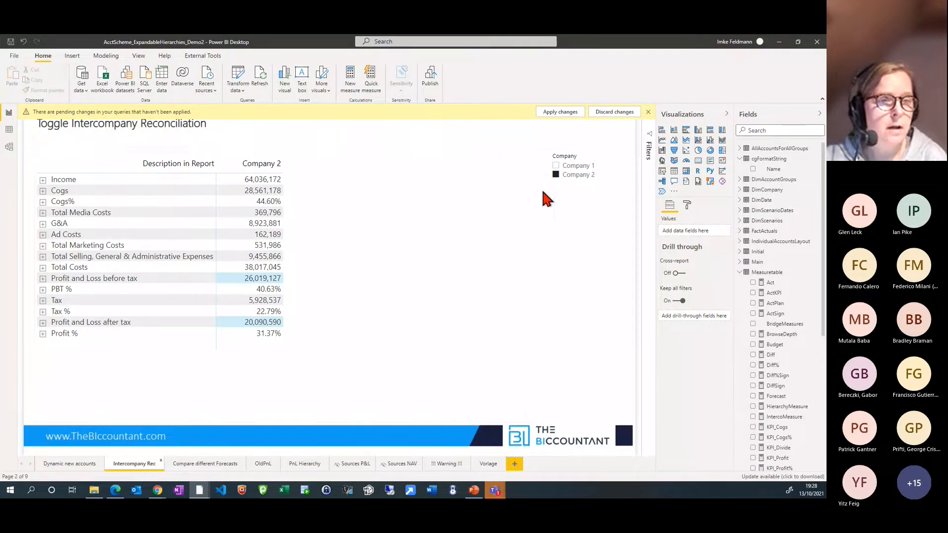
Compare the reconciliation matrix filtered to Company 1 alone, Company 2 alone, and both companies together
left_click(571, 167)
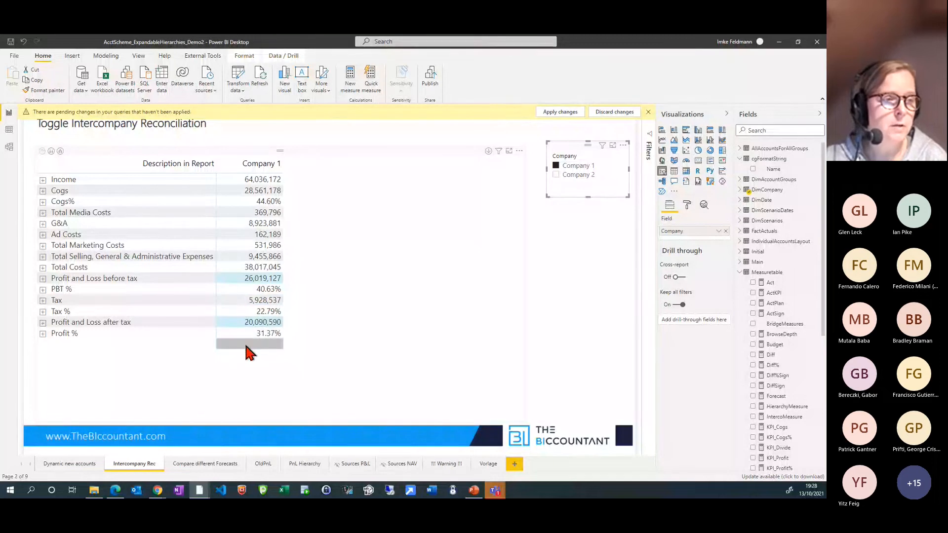
mouse_move(245, 347)
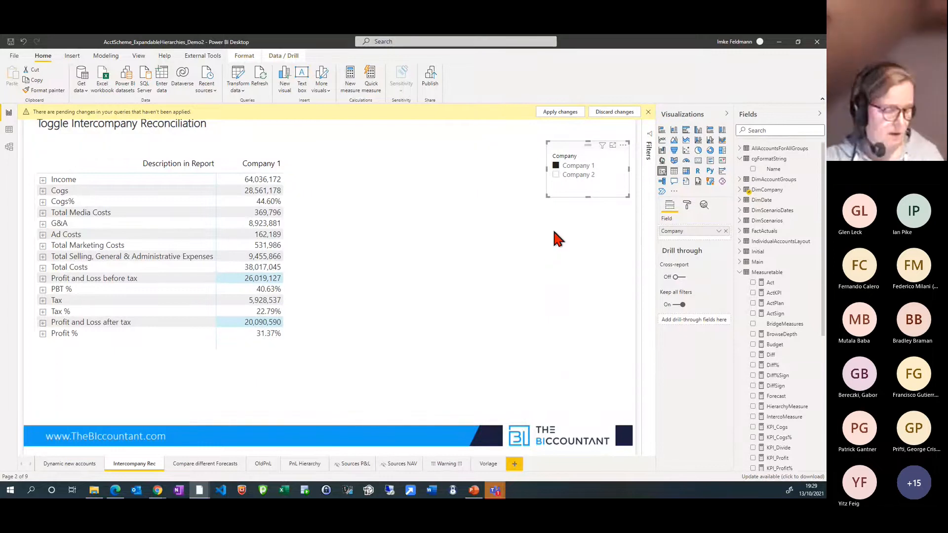
left_click(556, 175)
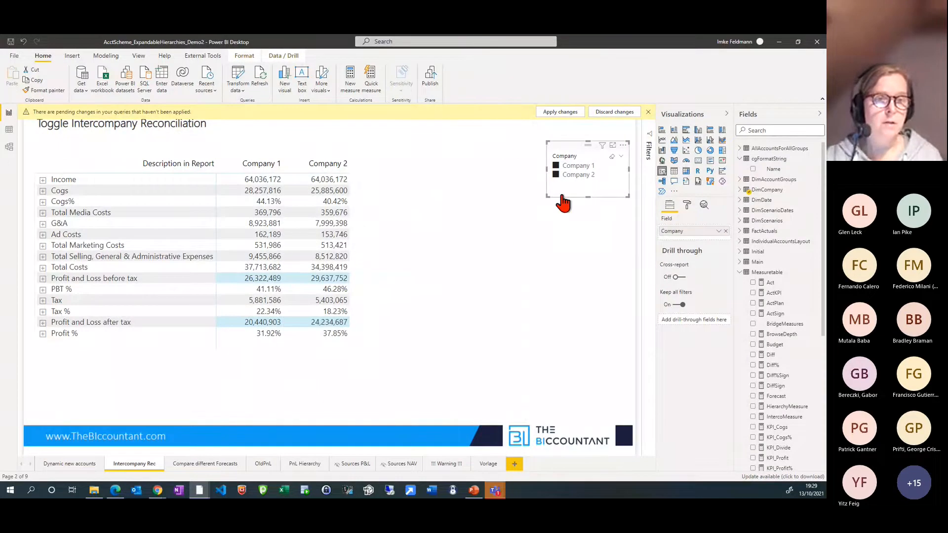
left_click(557, 166)
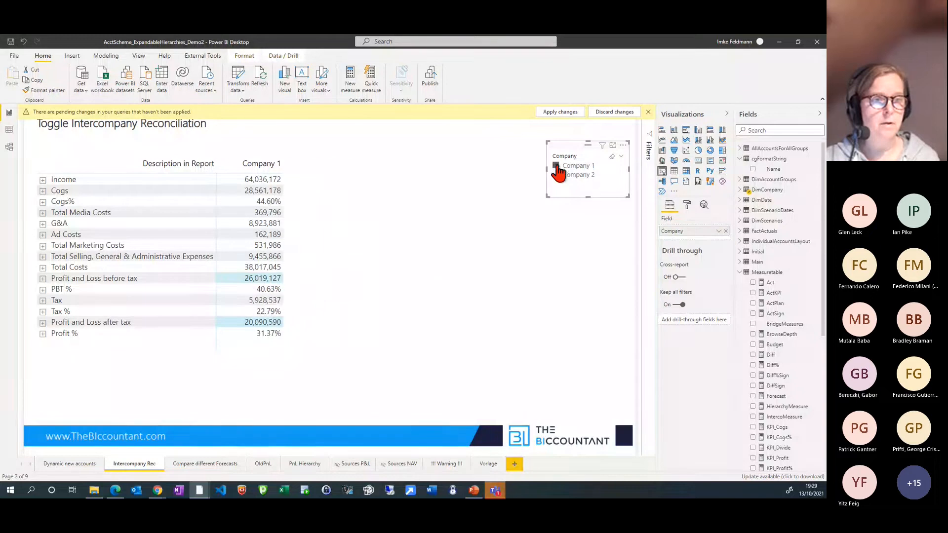
left_click(336, 269)
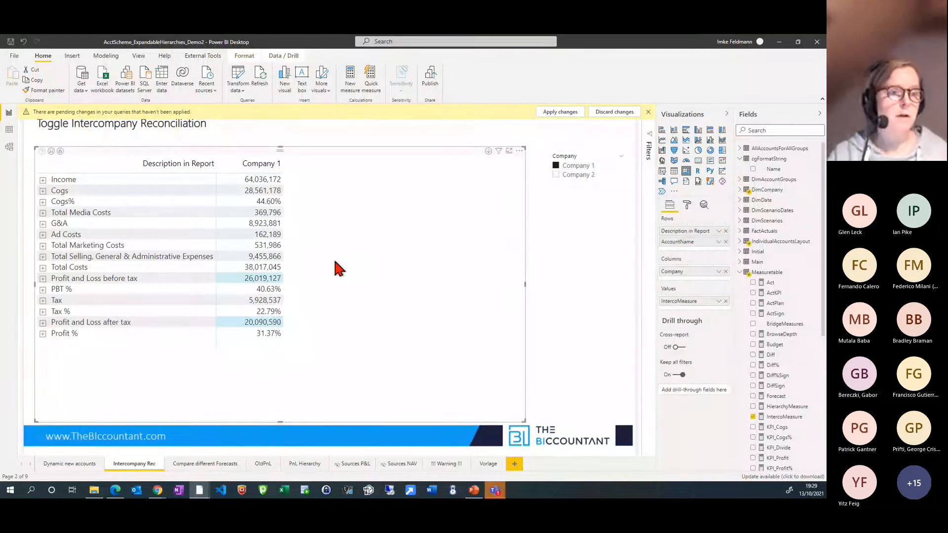
left_click(556, 175)
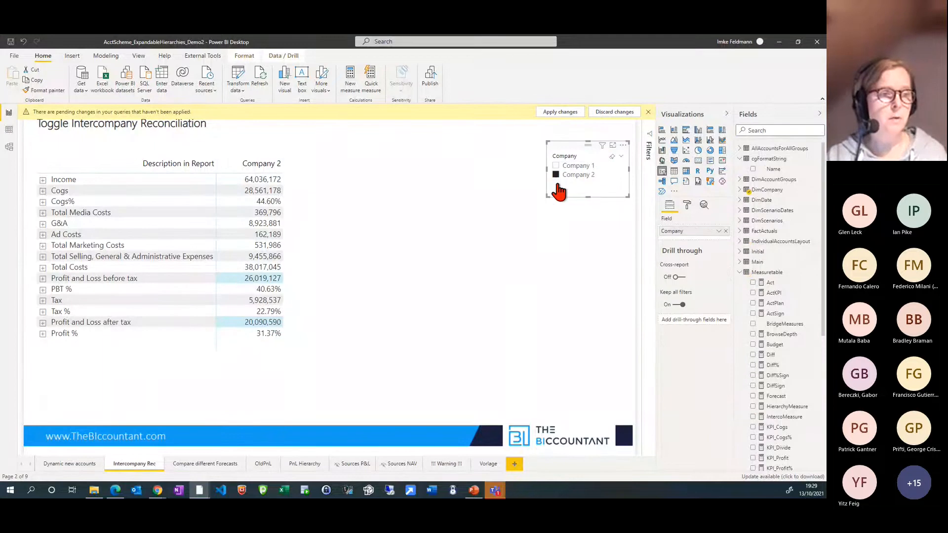
left_click(556, 166, "ctrl")
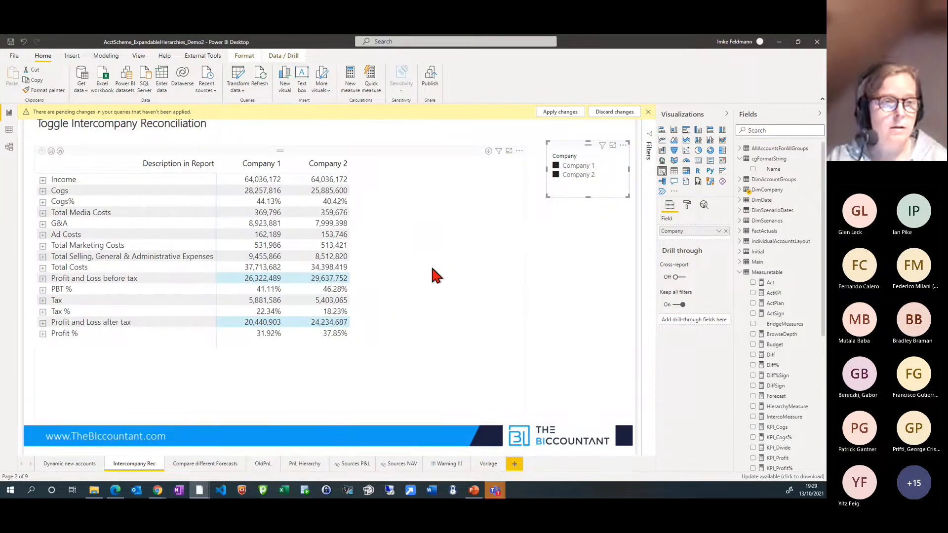
Inspect the DAX formula of IntercoMeasure behind the matrix, and filter the reconciliation to Company 2 only
left_click(382, 267)
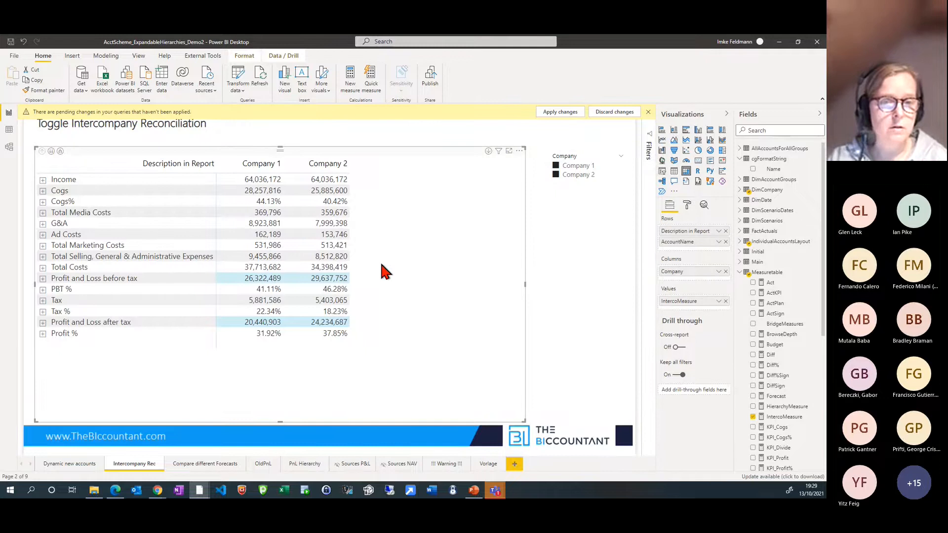
left_click(783, 418)
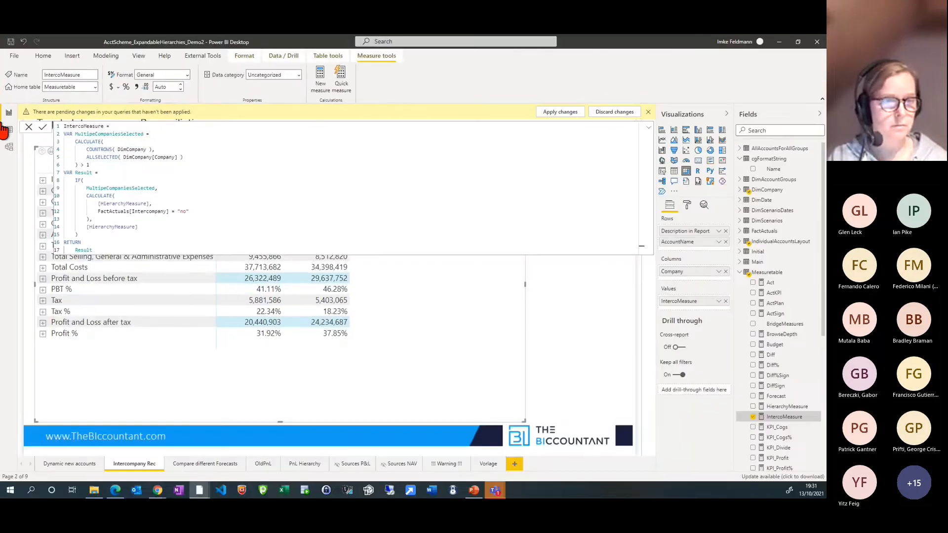
left_click(648, 131)
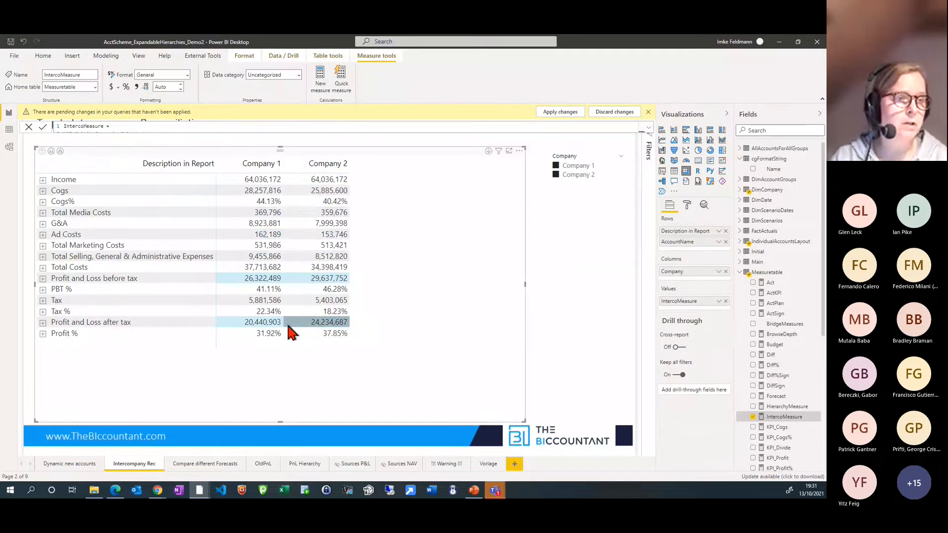
left_click(557, 175)
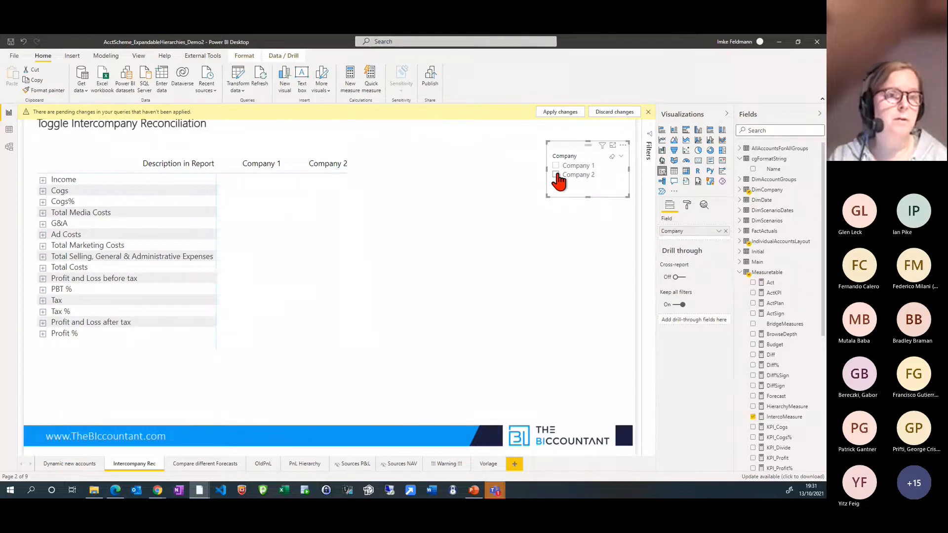
left_click(557, 175)
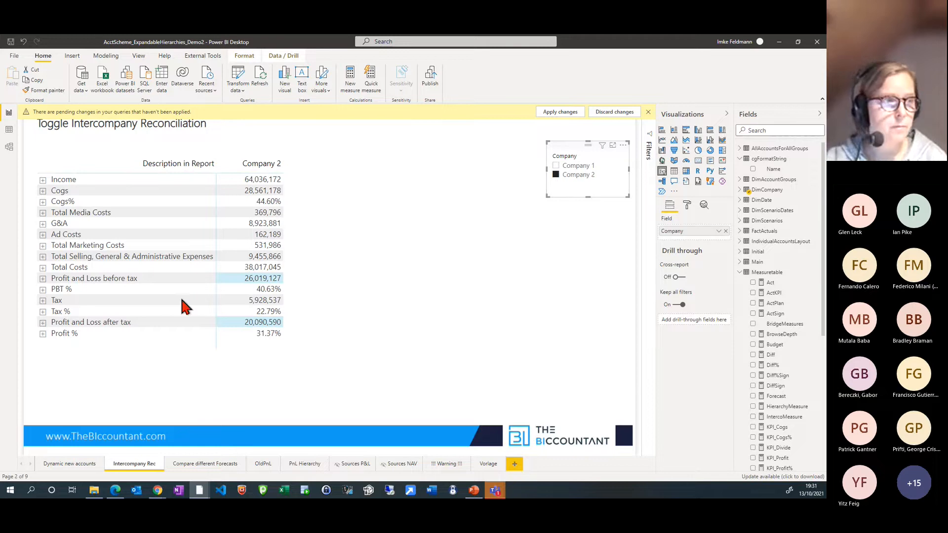
Close the query editor with its pending changes applied to the model, and recheck the Dynamic new accounts and Intercompany Rec pages
left_click(235, 76)
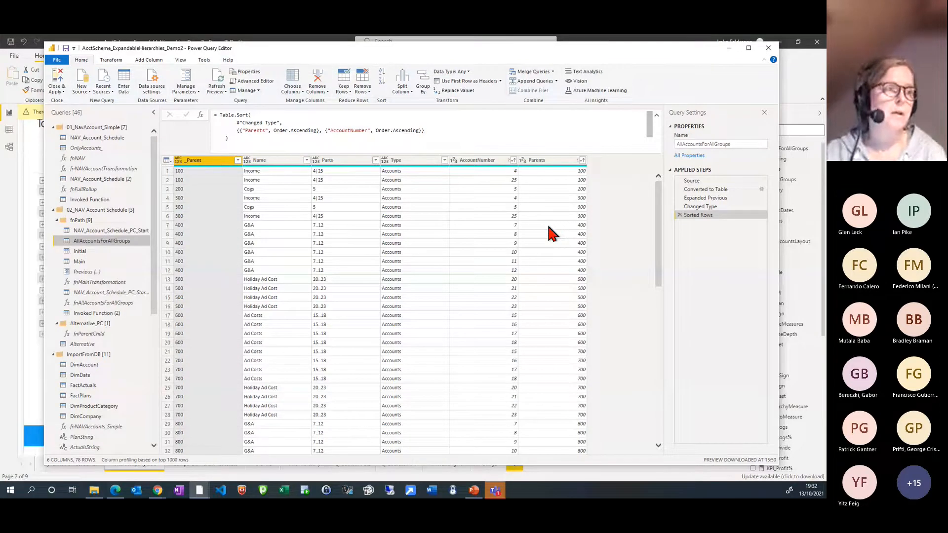
left_click(58, 74)
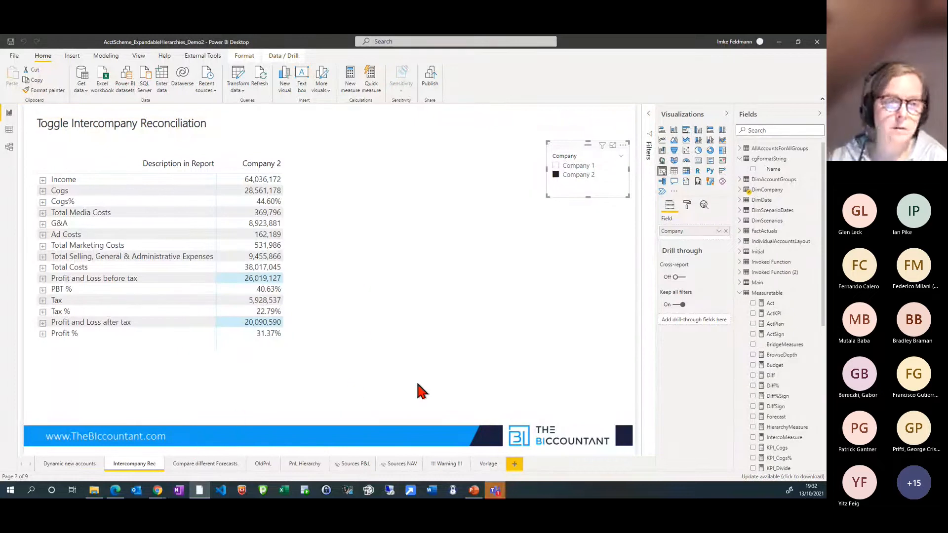
left_click(71, 464)
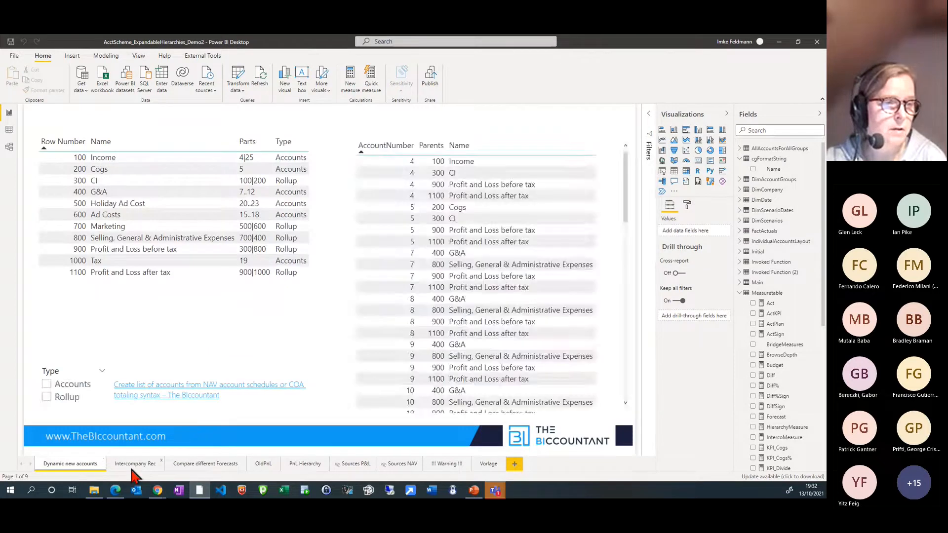
left_click(133, 467)
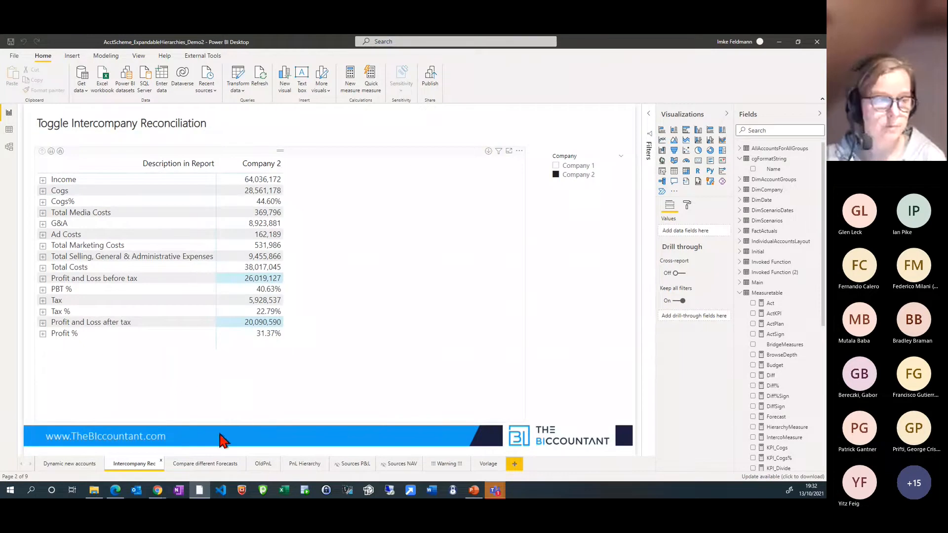
Compare the actual, budget and forecast lines in the charts on the Compare different Forecasts page, reading the May and June values
left_click(206, 465)
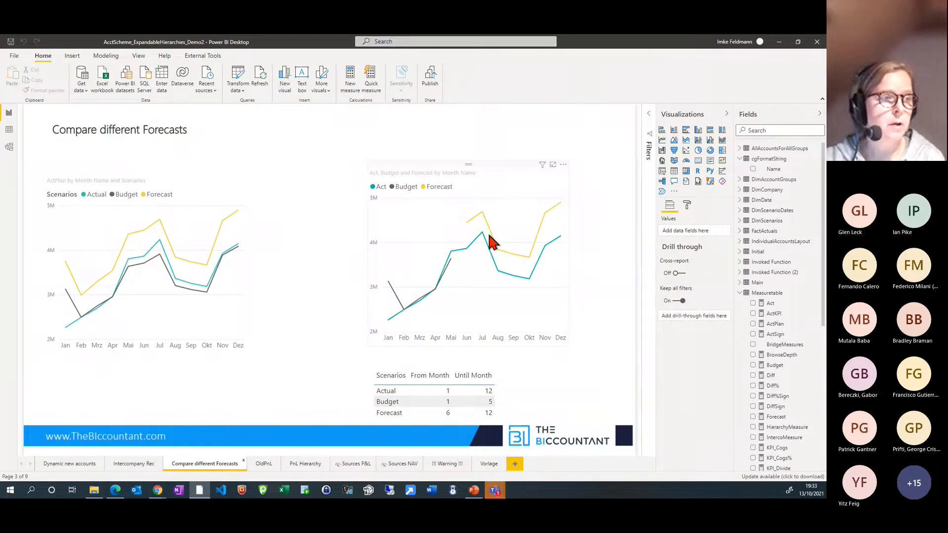
mouse_move(474, 232)
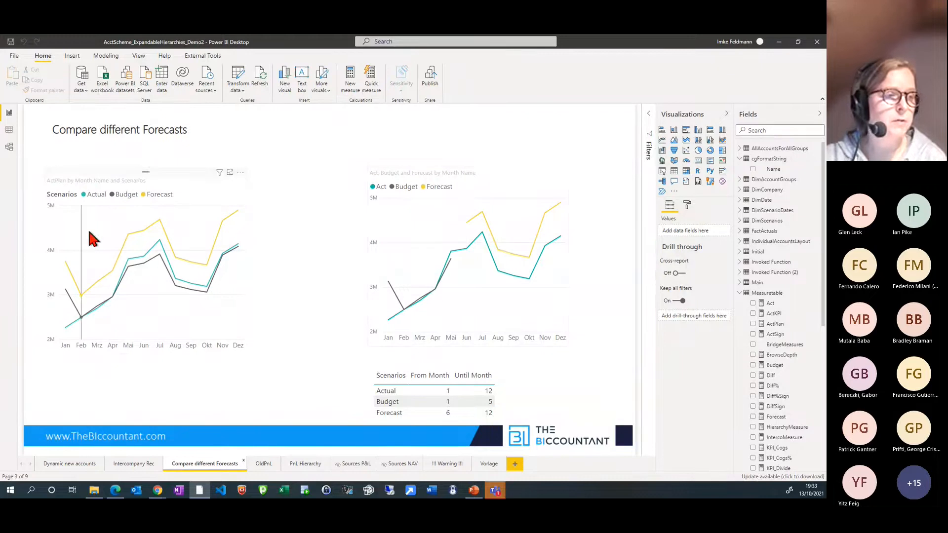
mouse_move(90, 233)
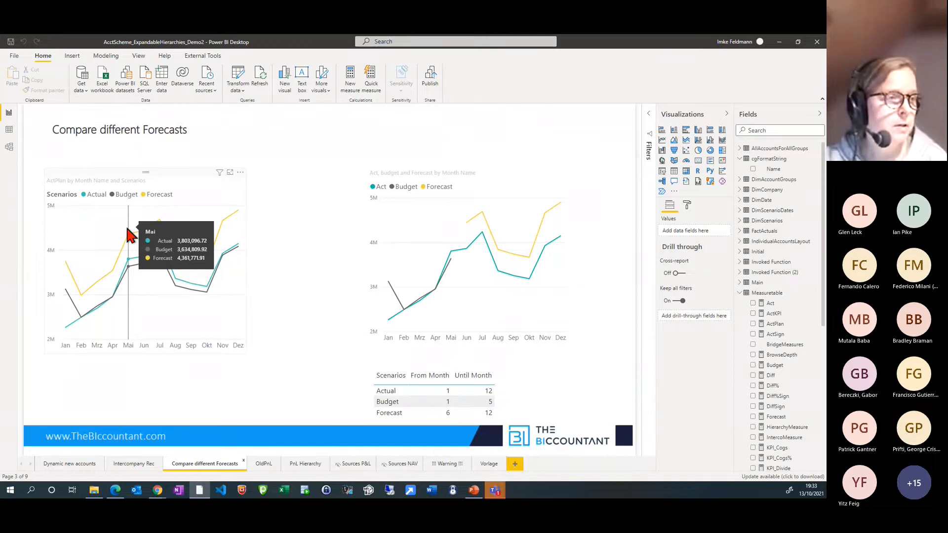
mouse_move(141, 257)
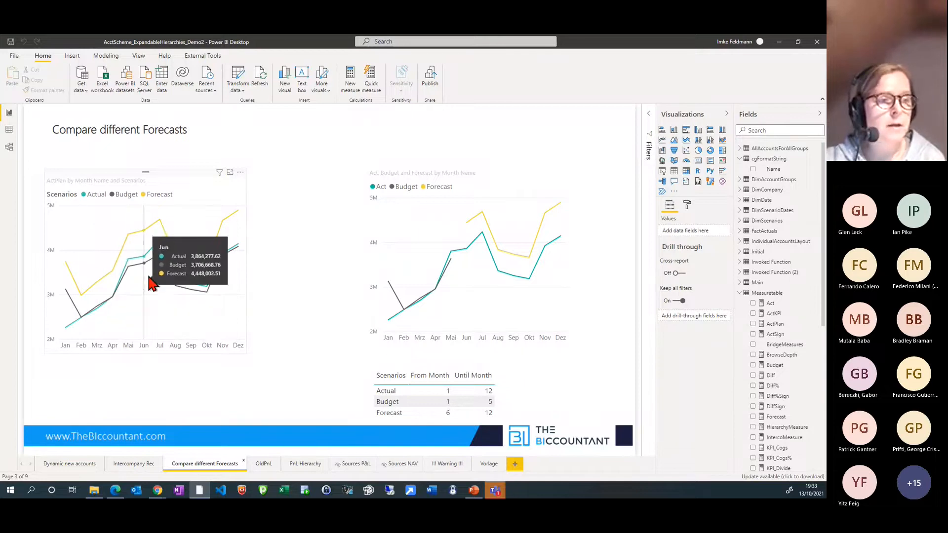
Read the January values in the ActPlan chart, and inspect the full DAX formula of the Forecast measure behind the Act, Budget and Forecast chart
mouse_move(68, 297)
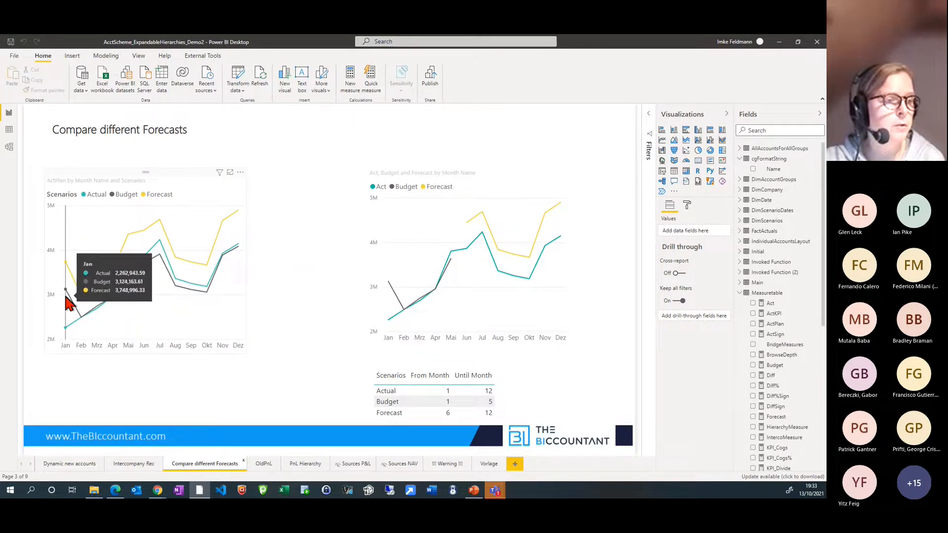
mouse_move(243, 262)
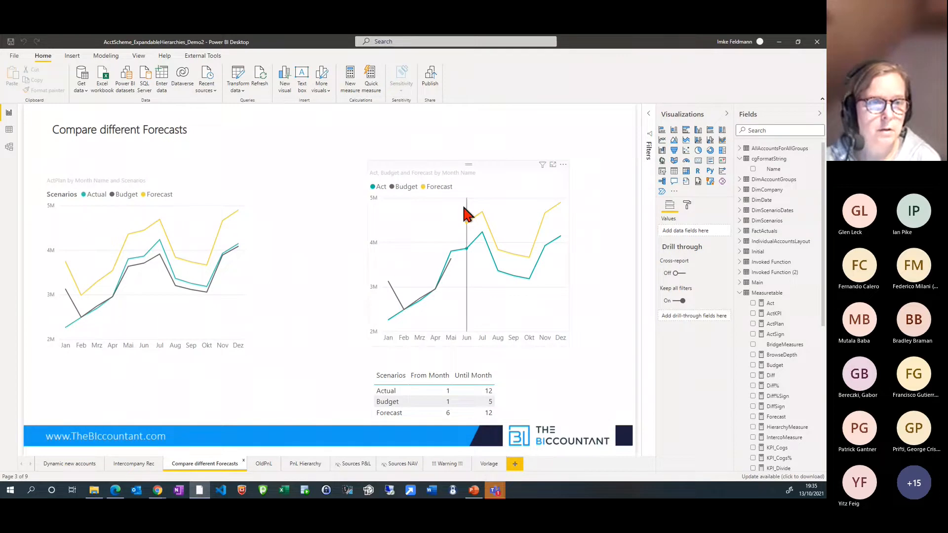
left_click(561, 276)
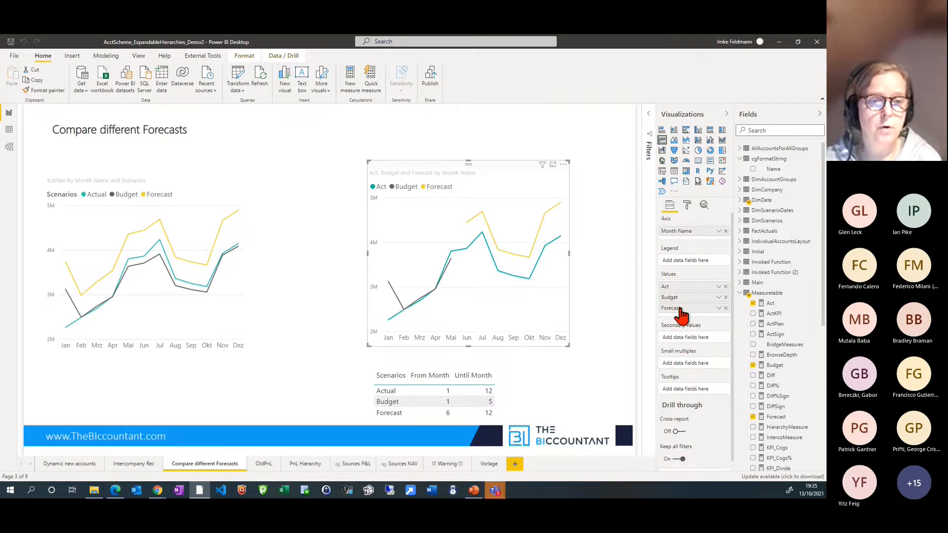
left_click(774, 420)
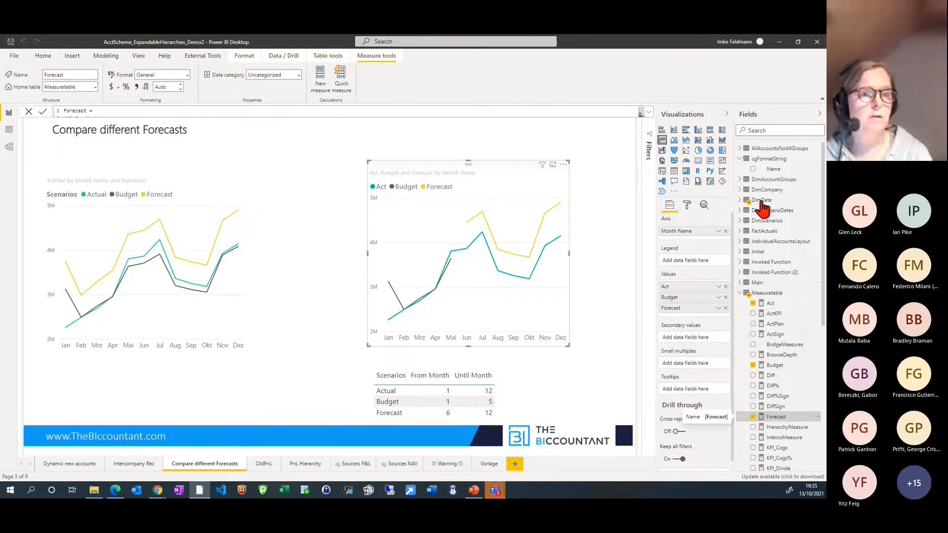
left_click(648, 112)
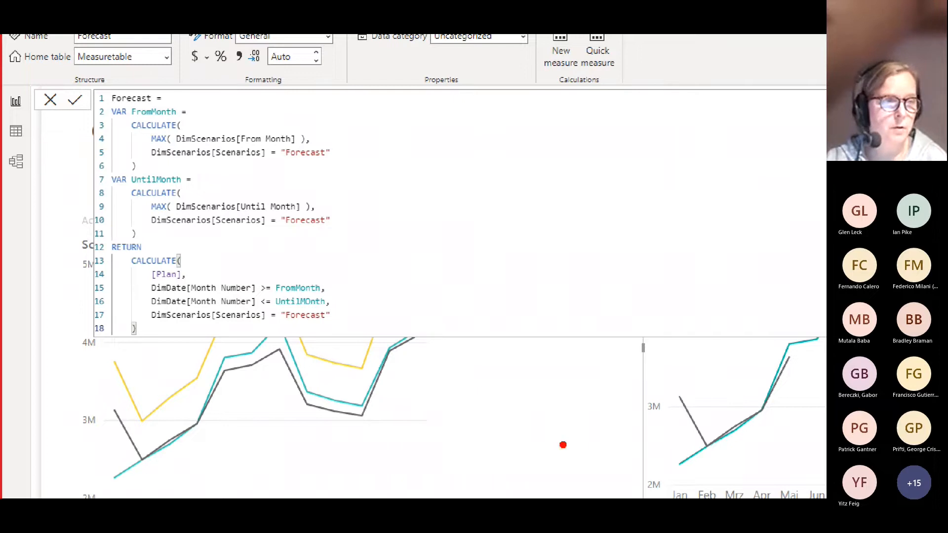
left_click_drag(556, 437, 479, 441)
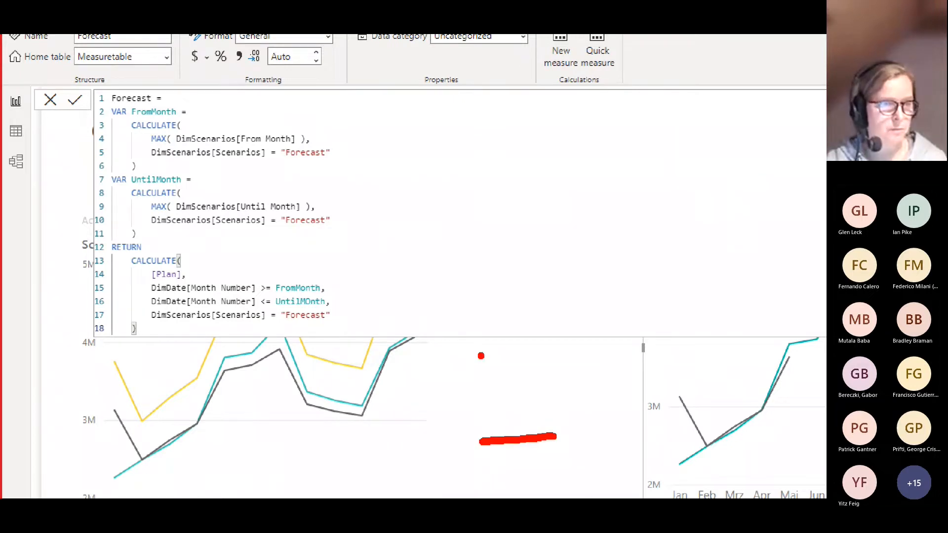
key("Escape")
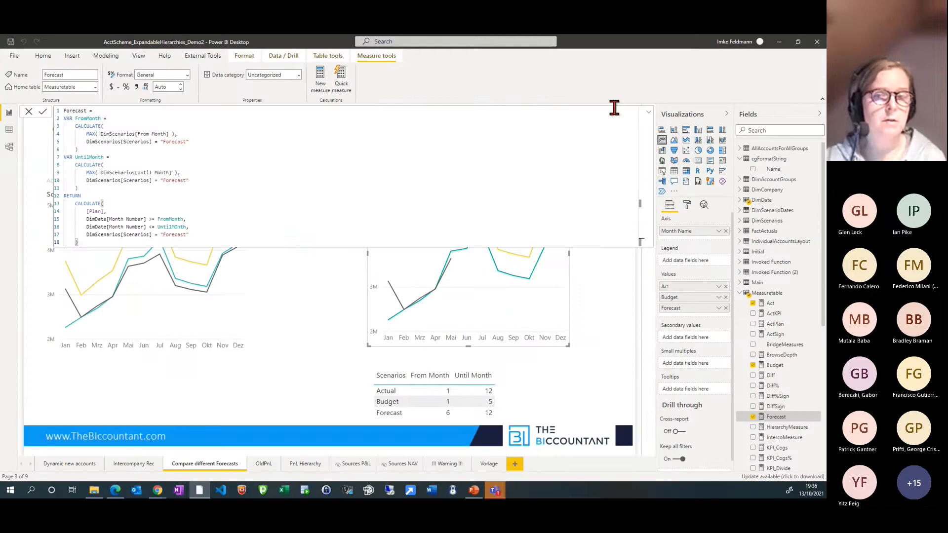
left_click(648, 114)
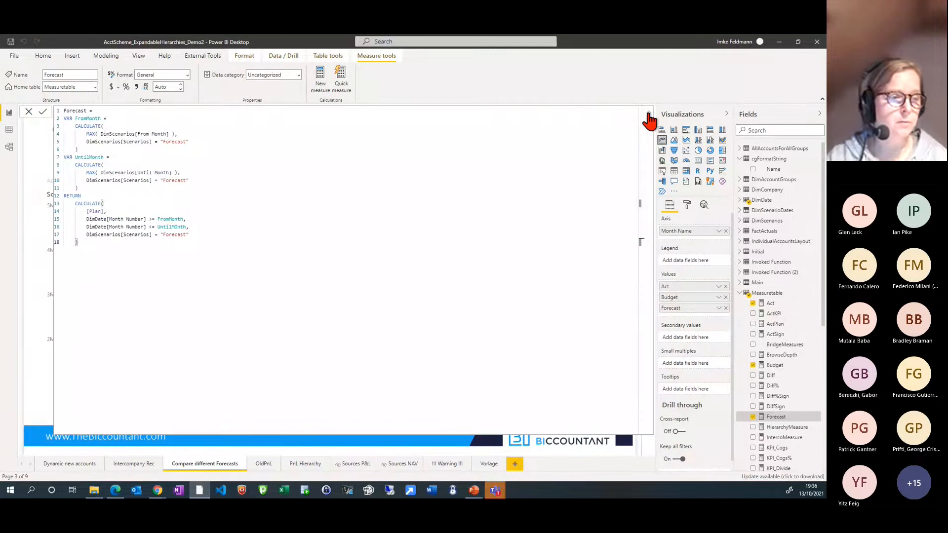
left_click(647, 115)
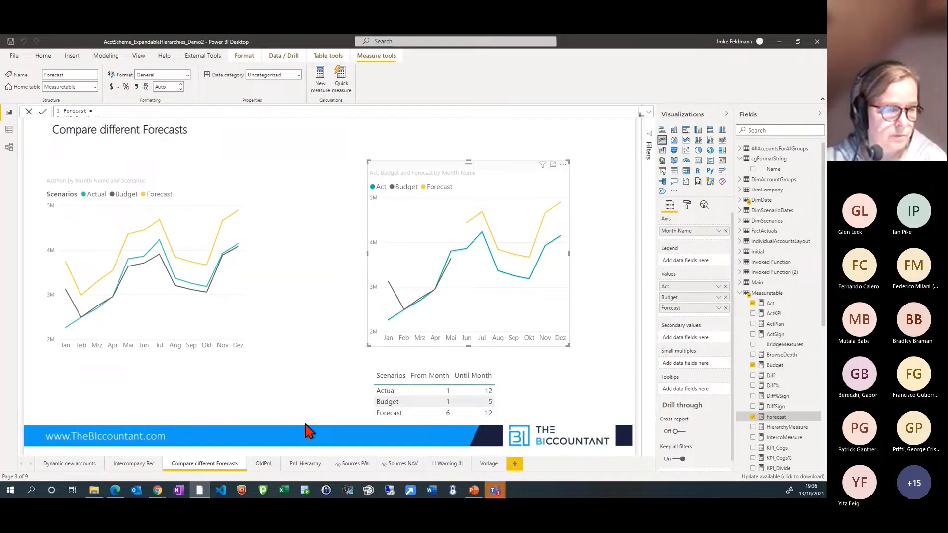
Review the OldPnL and Dynamic new accounts pages, briefly cross-filtering the account schedule by account 4's CI row
left_click(263, 464)
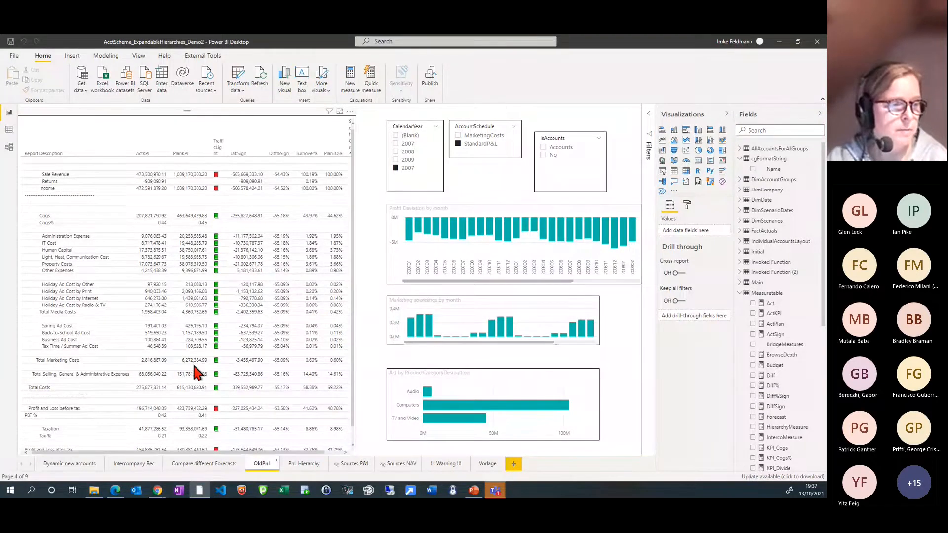
left_click(36, 467)
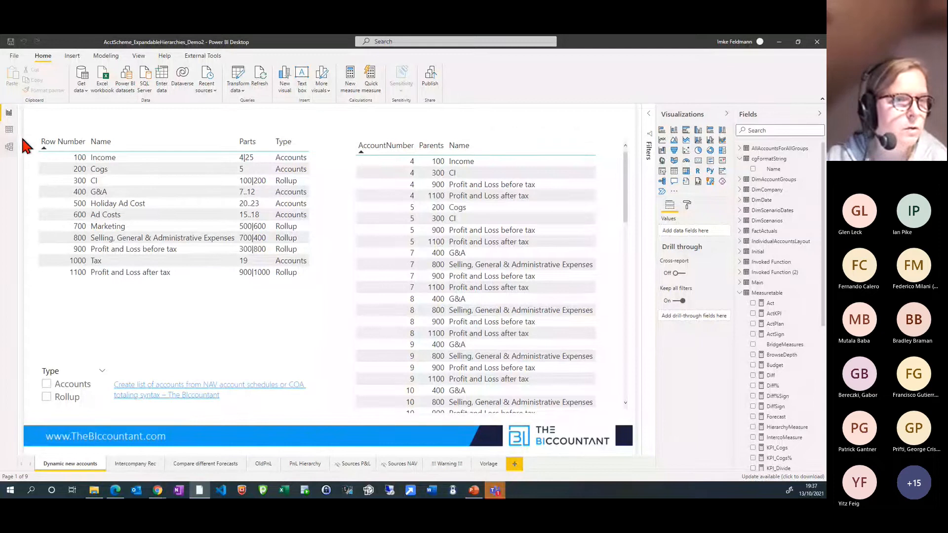
left_click(565, 174)
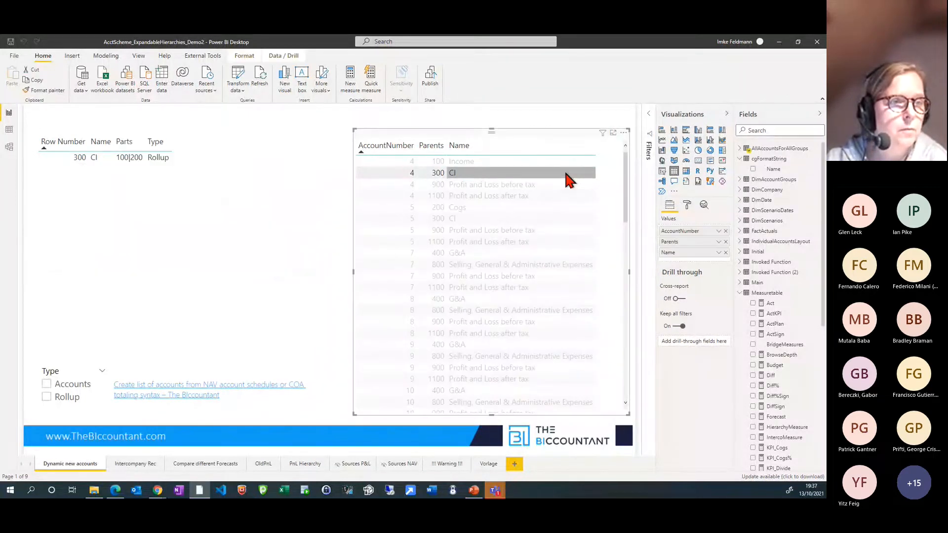
left_click(567, 175)
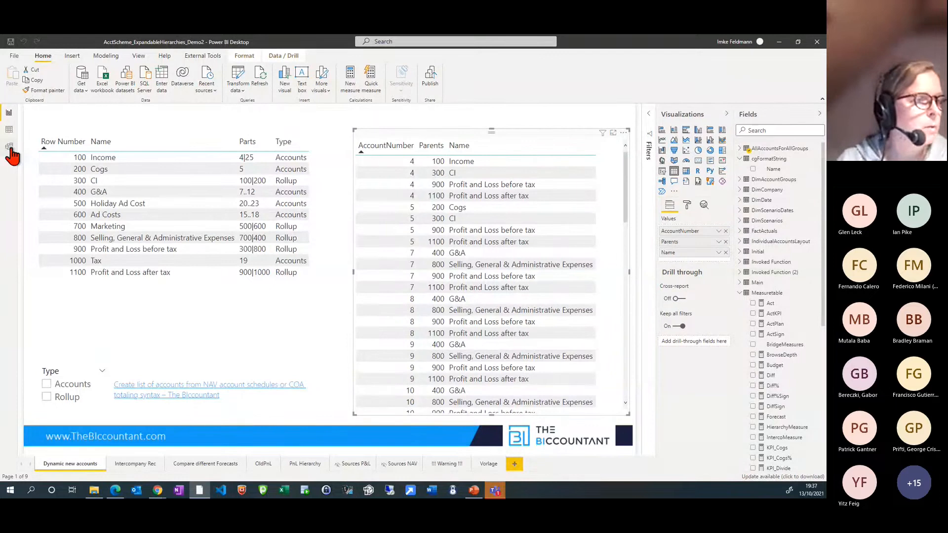
From the model diagram, inspect the AllAccountsForAllGroups query in the Power Query editor and return to the diagram
left_click(9, 147)
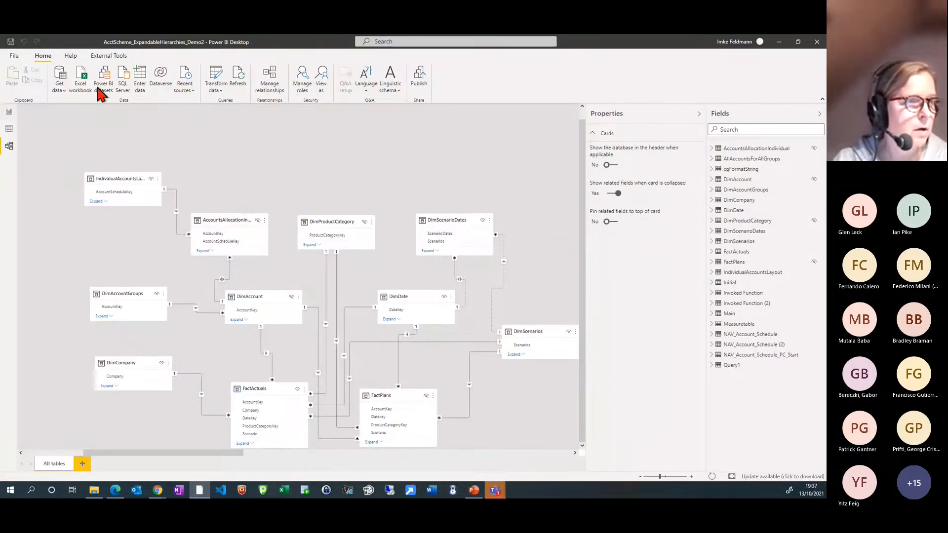
left_click(216, 75)
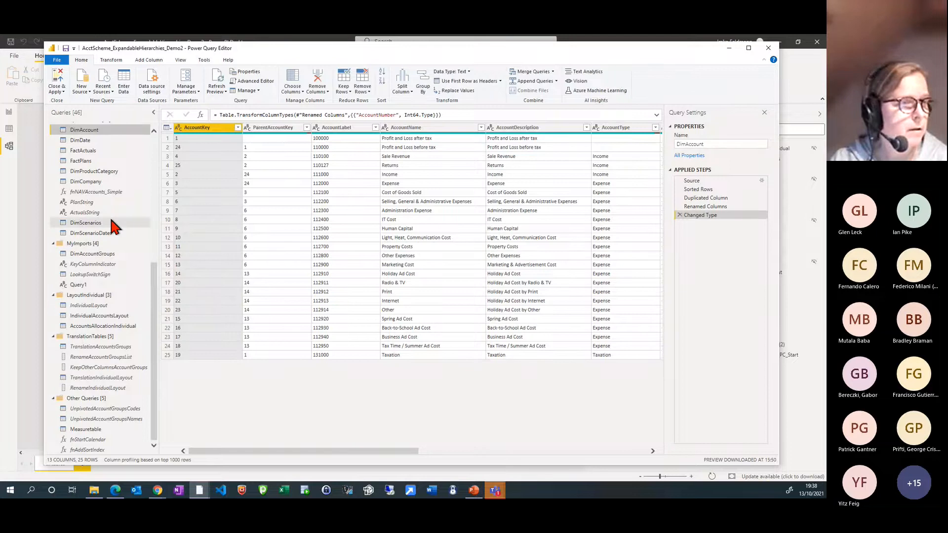
scroll(112, 227, "up", 8)
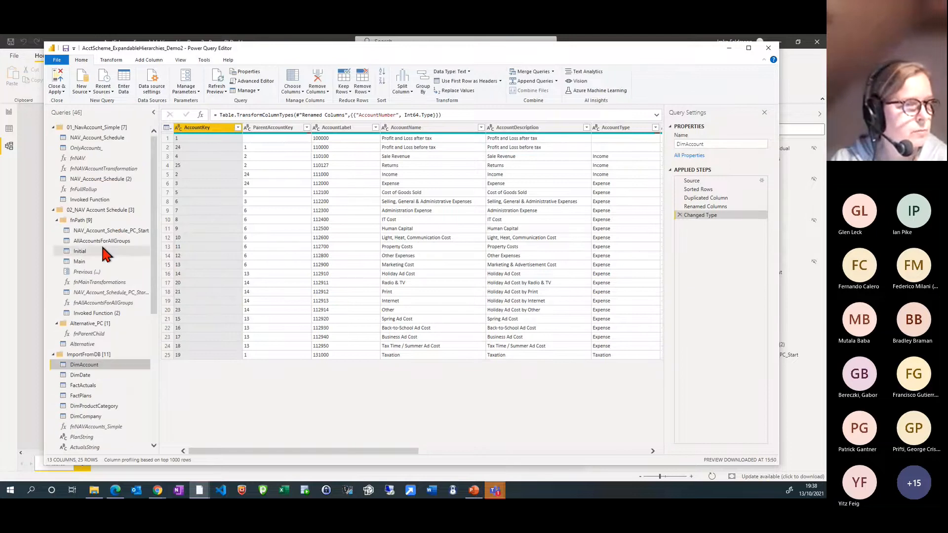
left_click(103, 242)
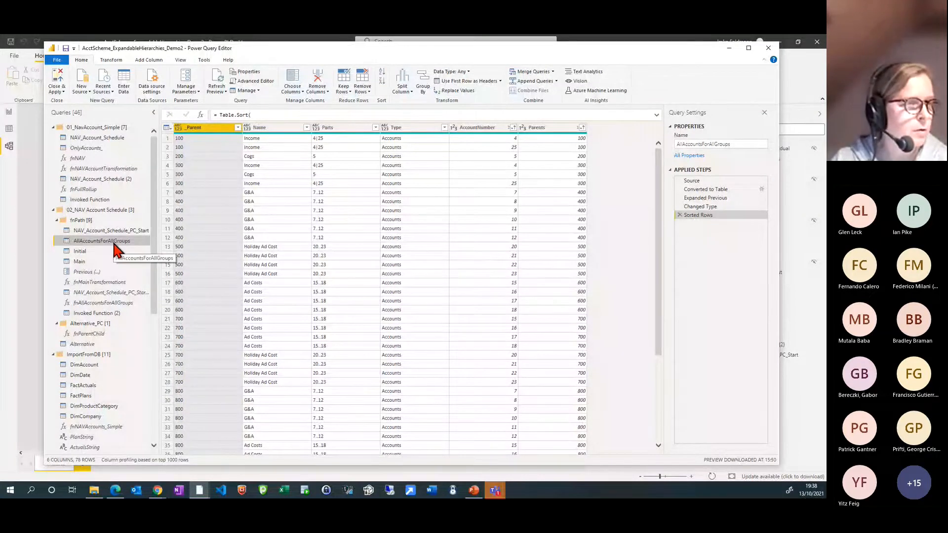
key("alt+Tab")
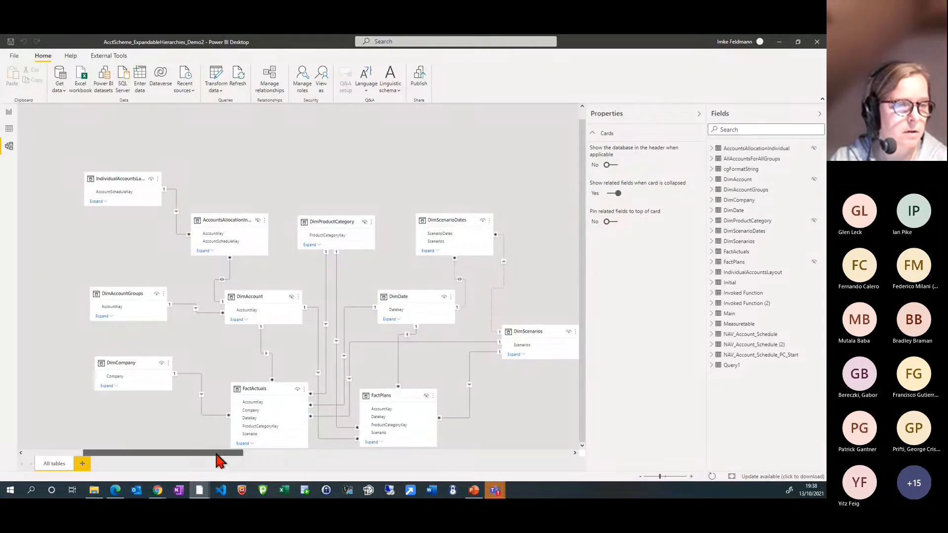
Find the AllAccountsForAllGroups table in the model diagram and move its card away from NAV_Account_Schedule towards DimScenarios
left_click_drag(220, 454, 447, 454)
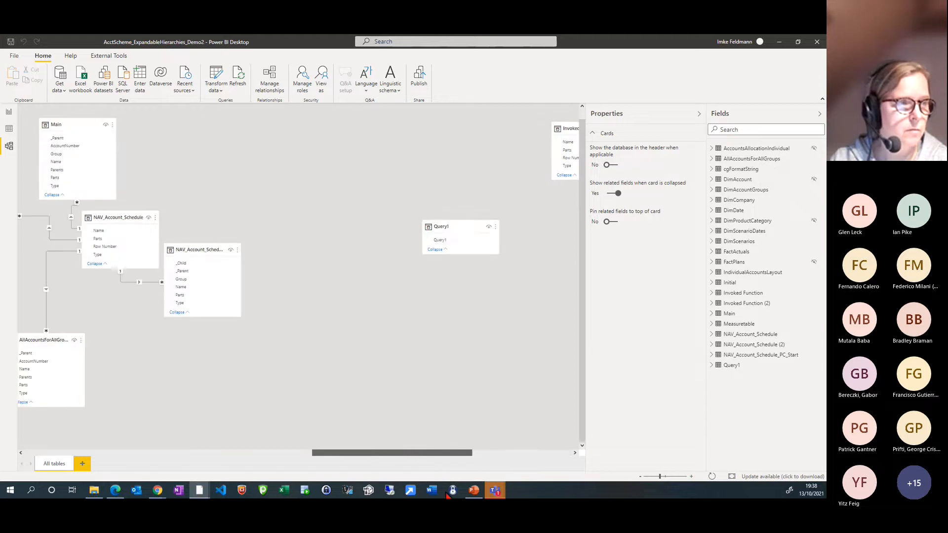
left_click_drag(446, 495, 326, 487)
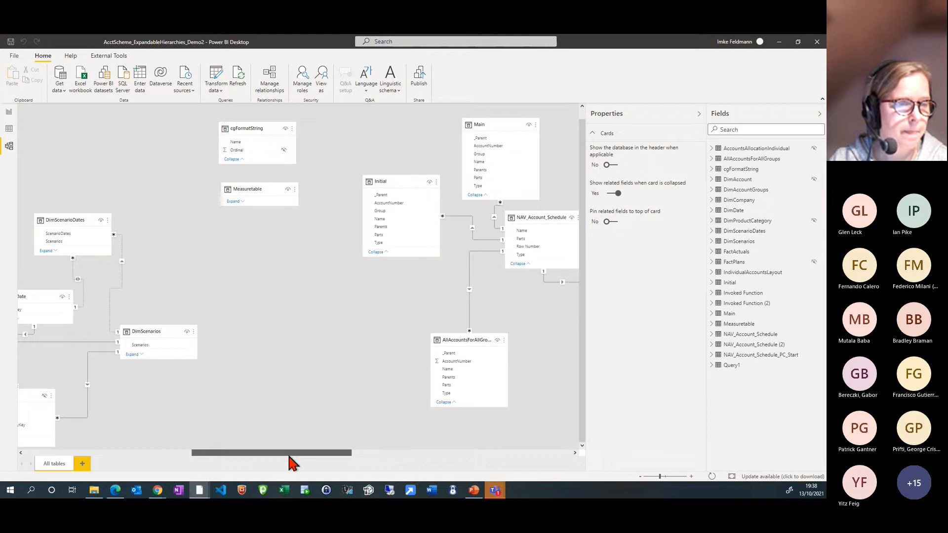
left_click_drag(289, 453, 270, 453)
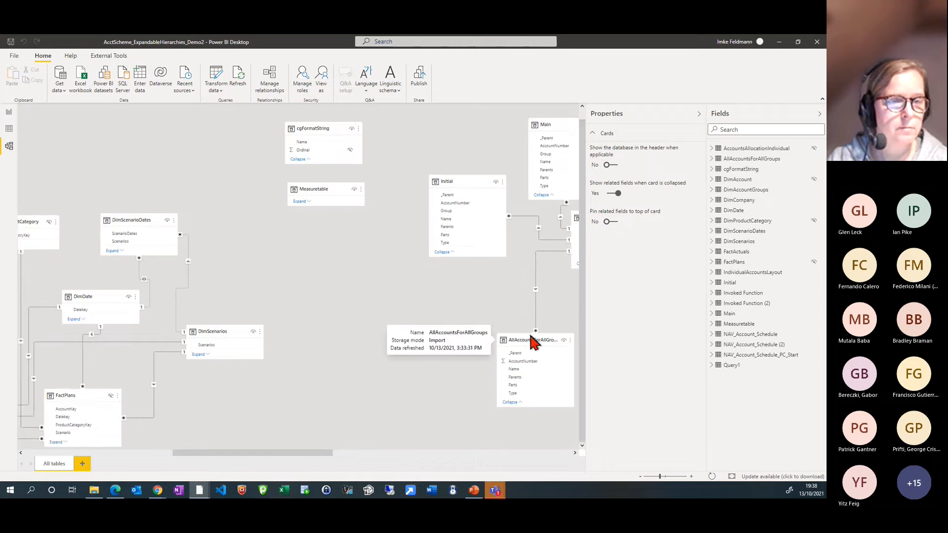
left_click_drag(300, 449, 388, 465)
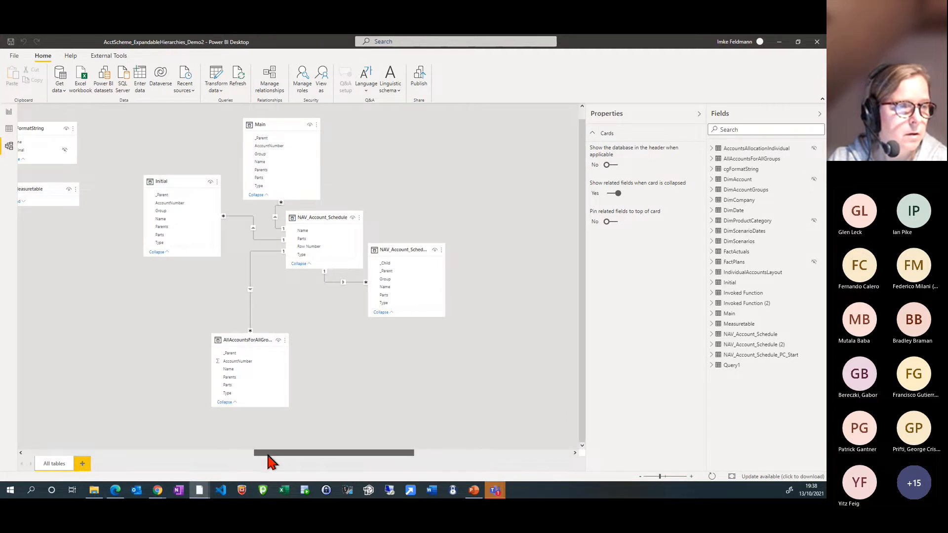
left_click_drag(267, 455, 161, 454)
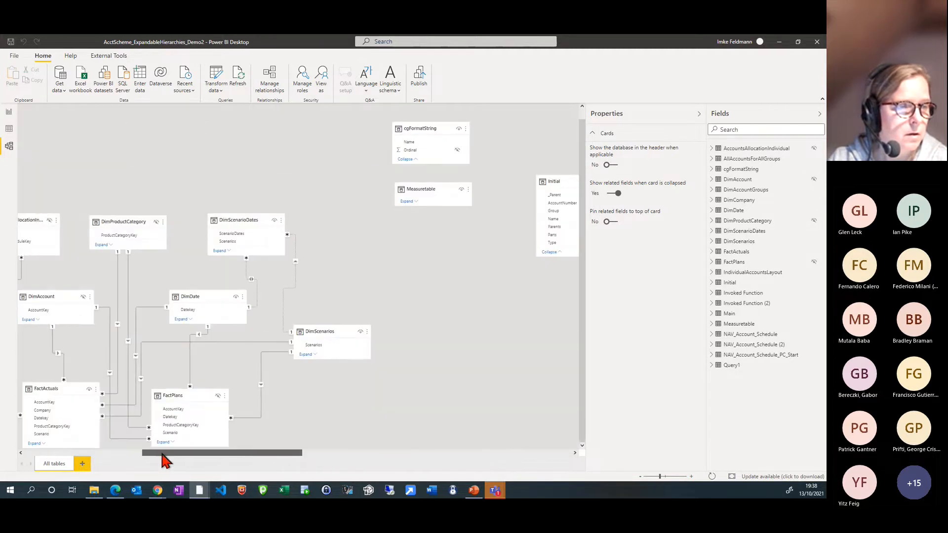
left_click_drag(163, 453, 218, 453)
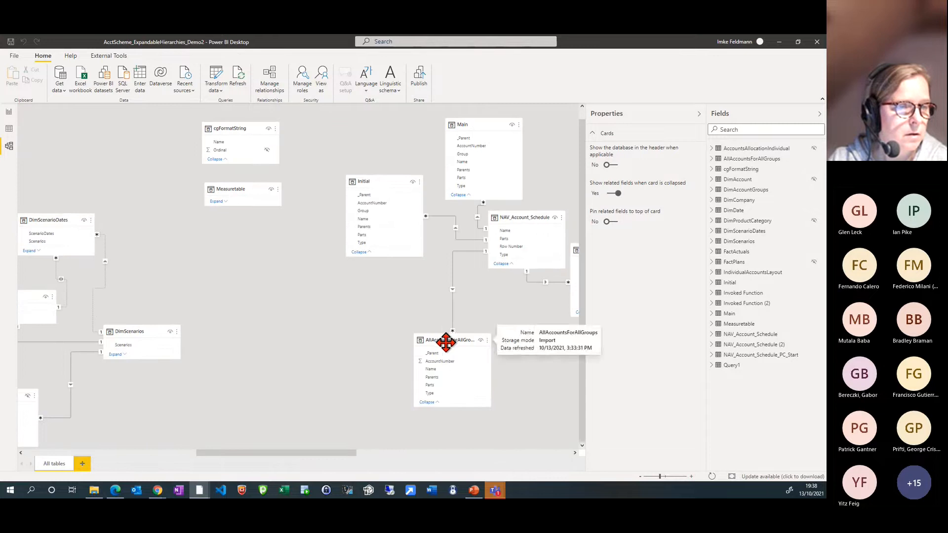
left_click_drag(444, 341, 323, 331)
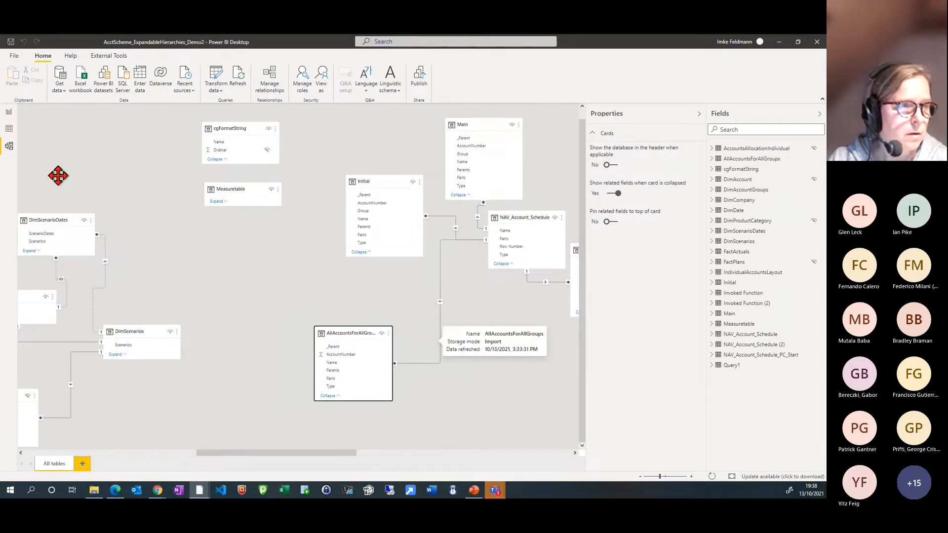
Examine the rows of the AllAccountsForAllGroups table in the data view and return to the model diagram
left_click(9, 130)
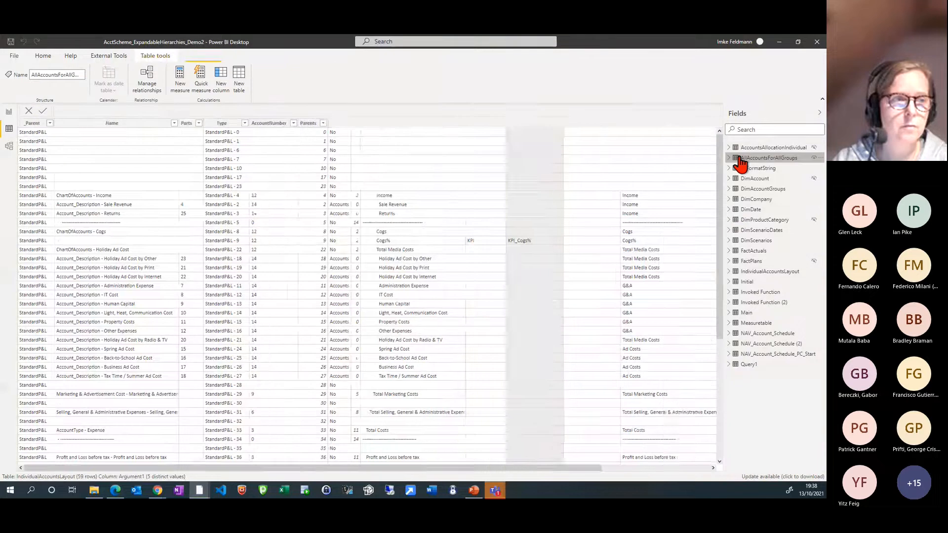
left_click(760, 158)
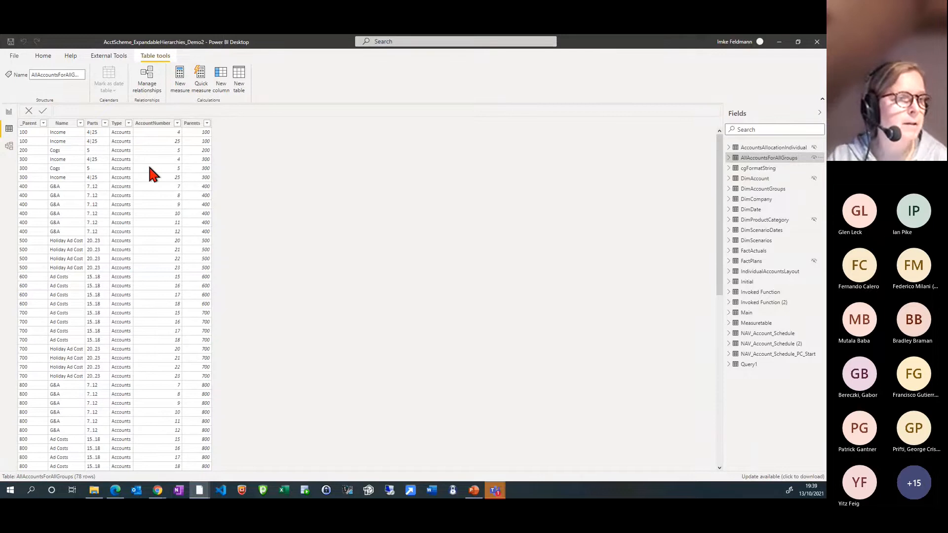
left_click(9, 146)
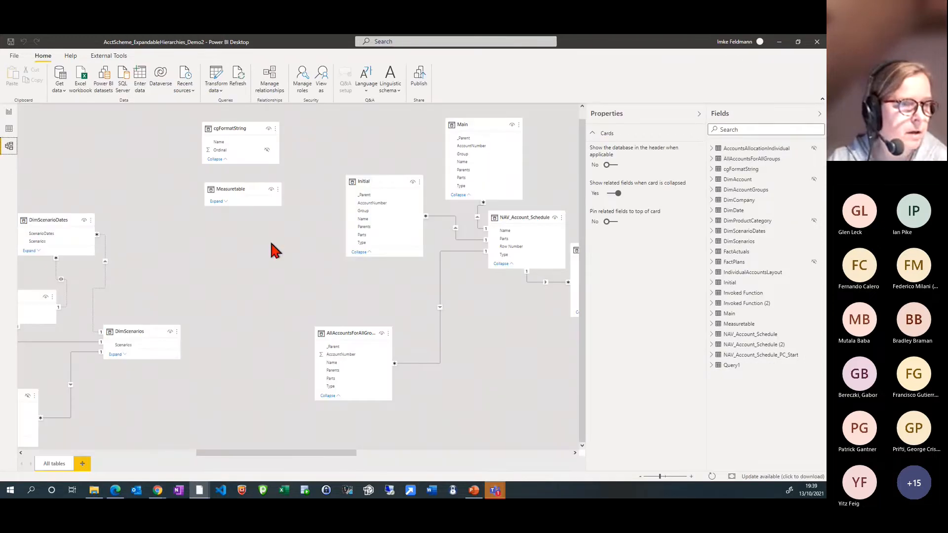
Move the AllAccountsForAllGroups card still closer to DimScenarios and bring DimAccount and the fact tables into view
left_click_drag(268, 452, 221, 458)
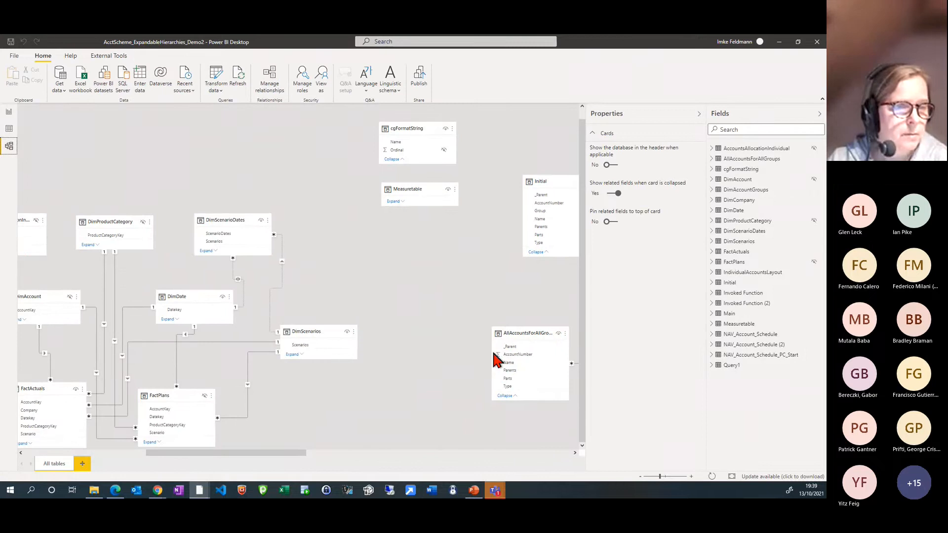
left_click_drag(495, 359, 436, 348)
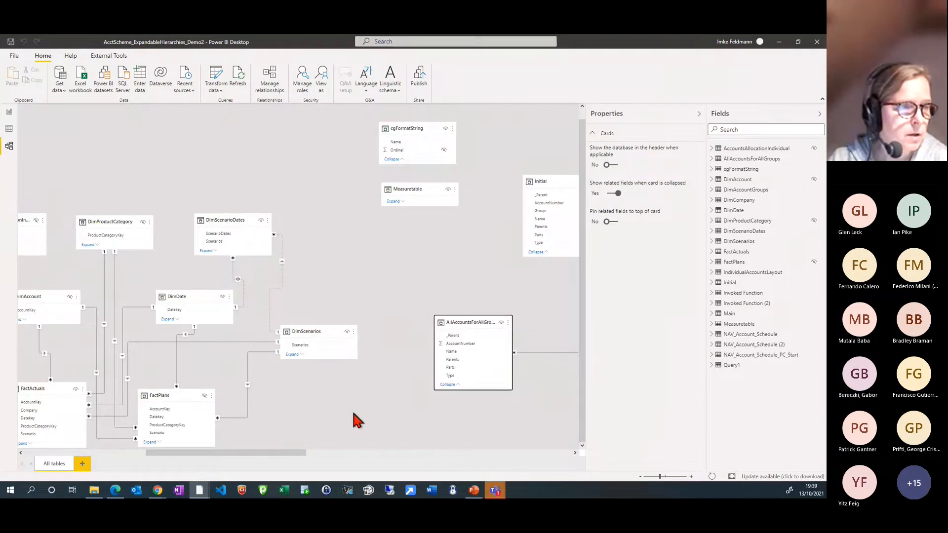
left_click_drag(278, 452, 247, 462)
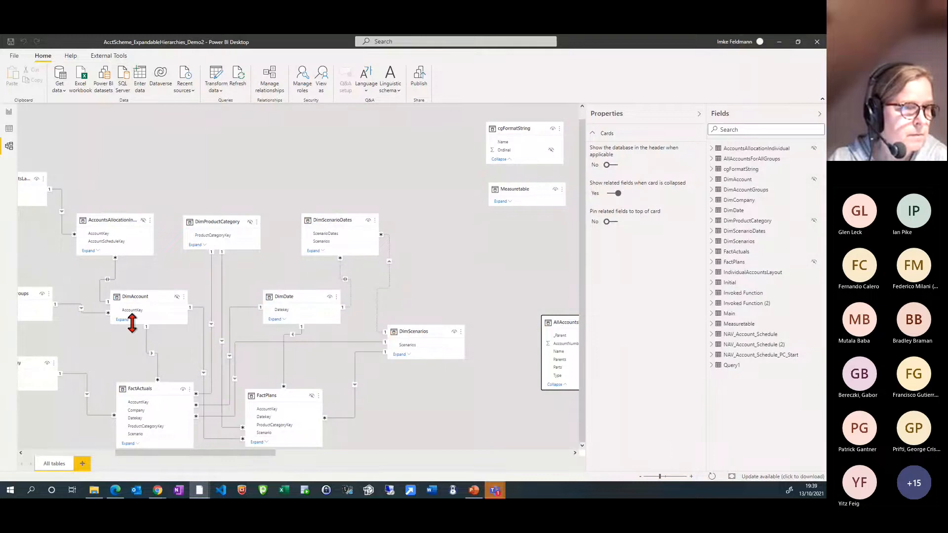
Examine the DimAccount table's account columns in the data view and reopen the Power Query editor
left_click(9, 128)
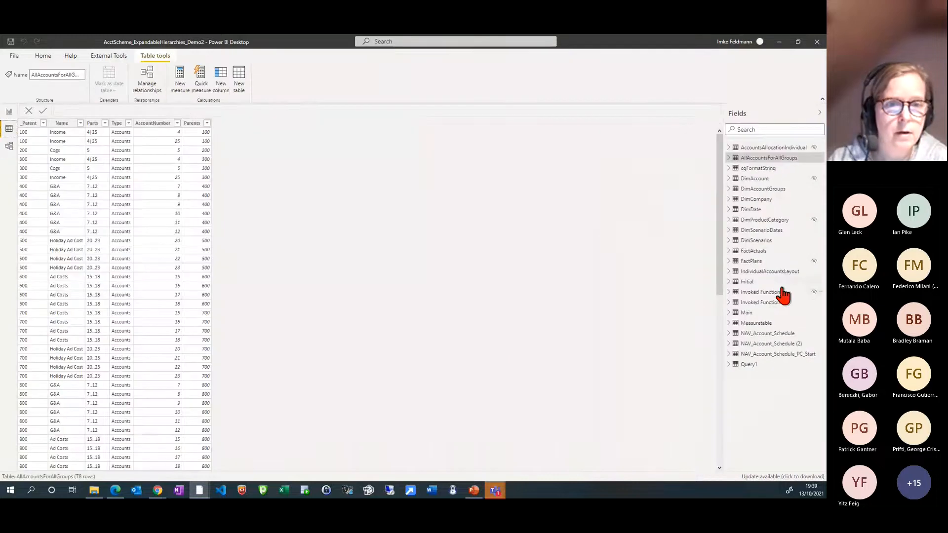
left_click(756, 179)
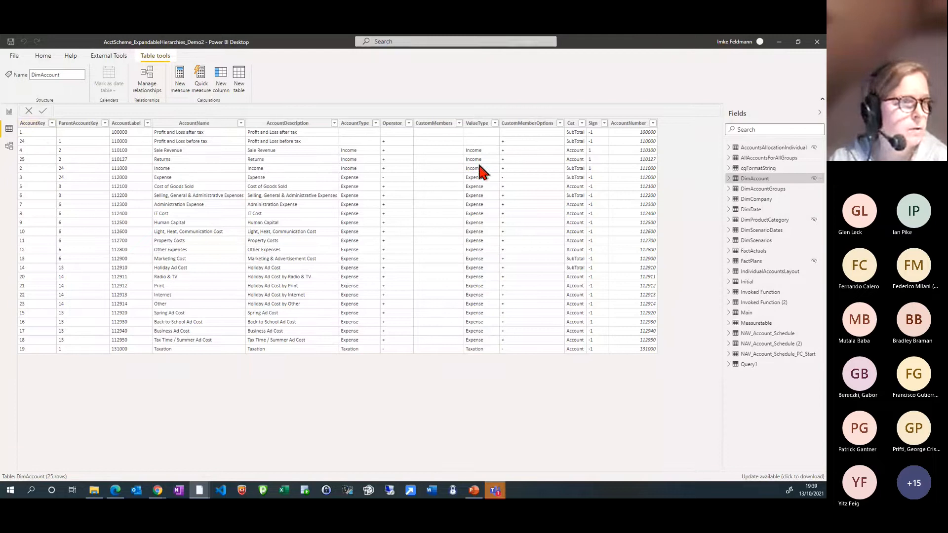
left_click(43, 58)
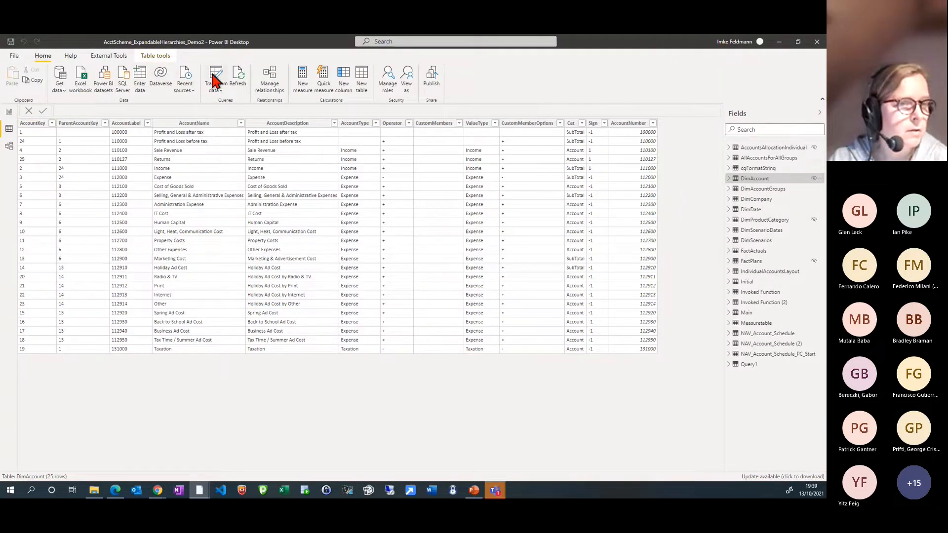
left_click(215, 79)
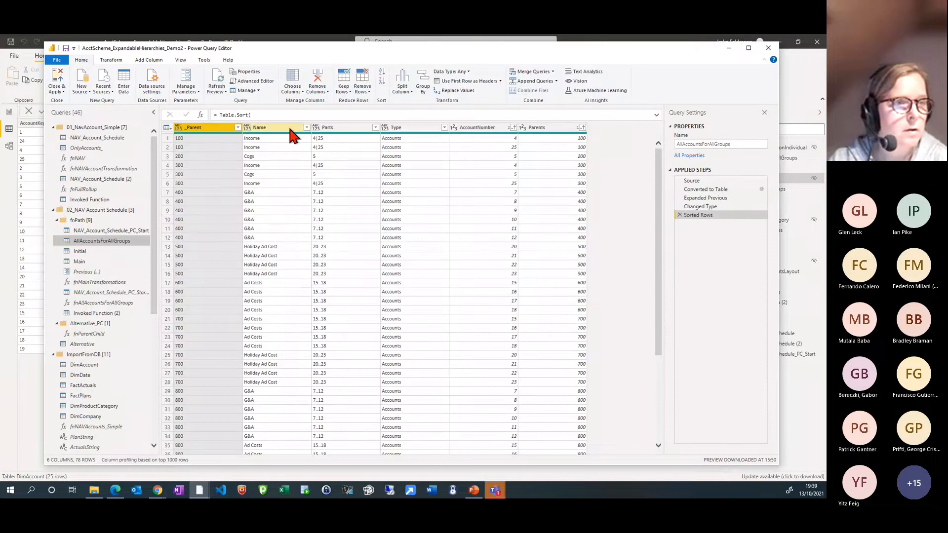
Review the NAV_Account_Schedule_PC_Start query and set the AccountNumber column's data type to Text in AllAccountsForAllGroups
left_click(454, 128)
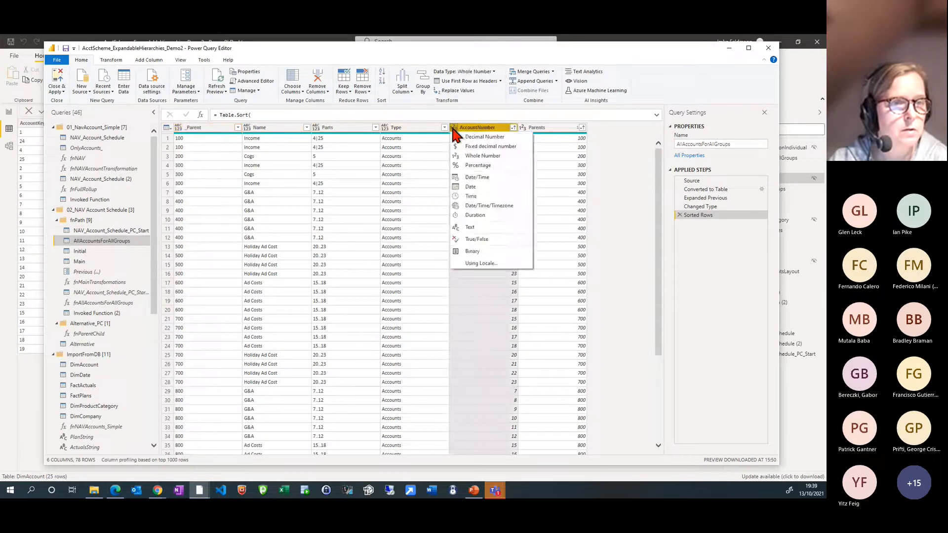
key("Escape")
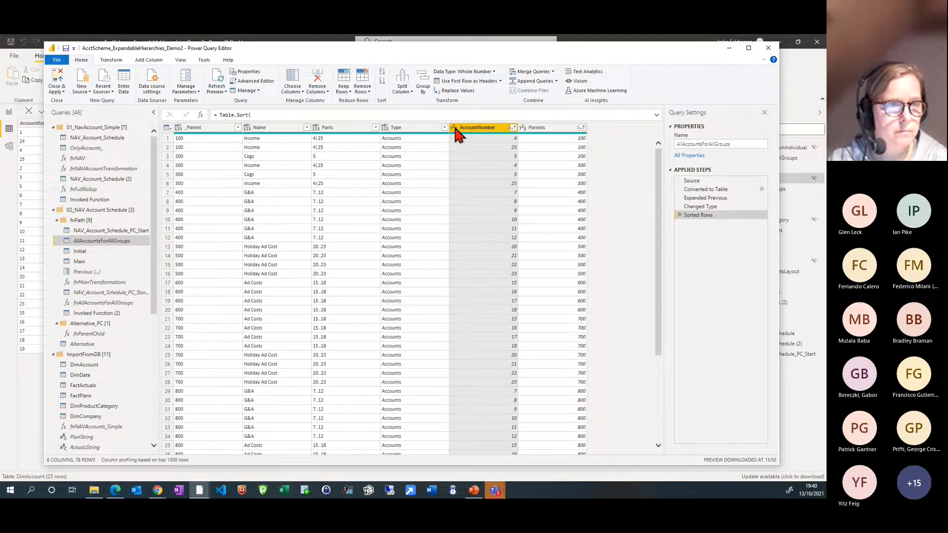
left_click(109, 231)
left_click(109, 243)
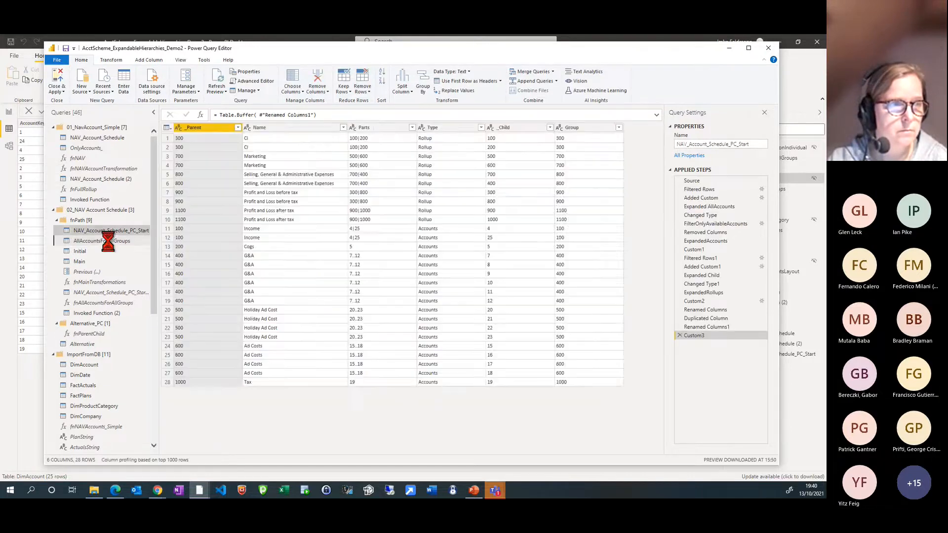
left_click(454, 127)
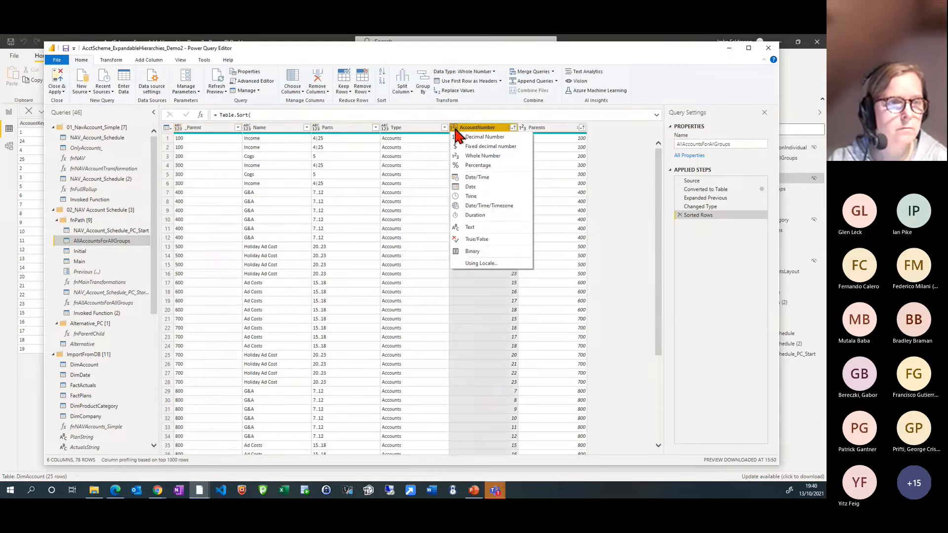
left_click(474, 228)
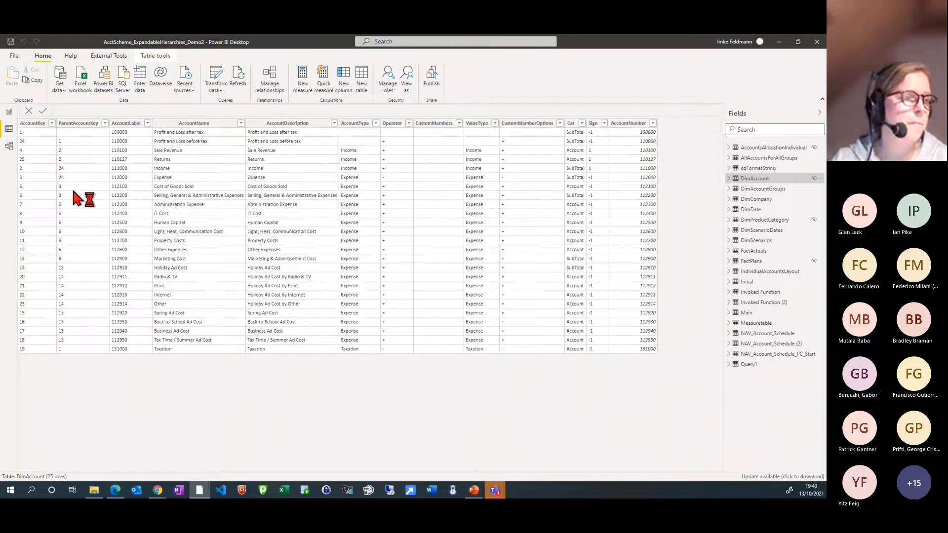
Return to the model diagram and relate AccountNumber in AllAccountsForAllGroups to AccountKey in DimAccount
left_click(9, 147)
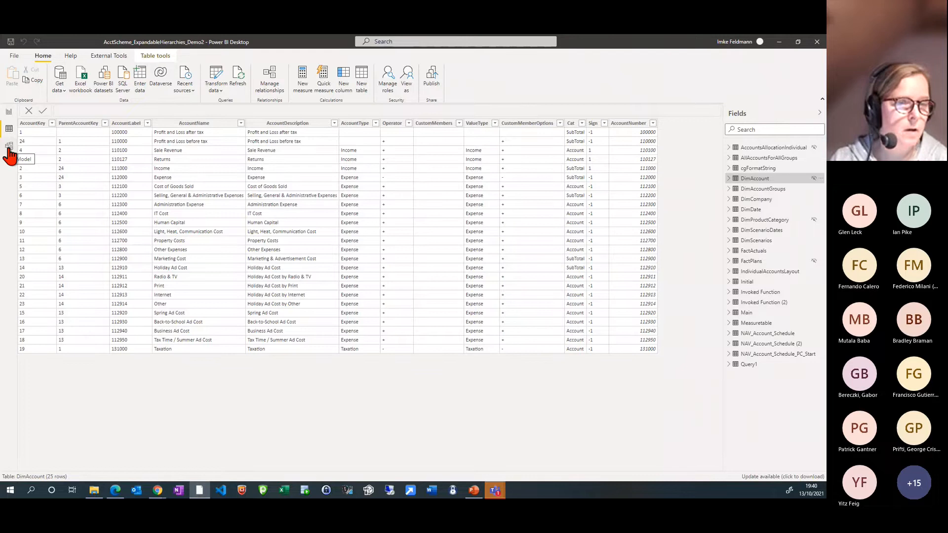
left_click(9, 147)
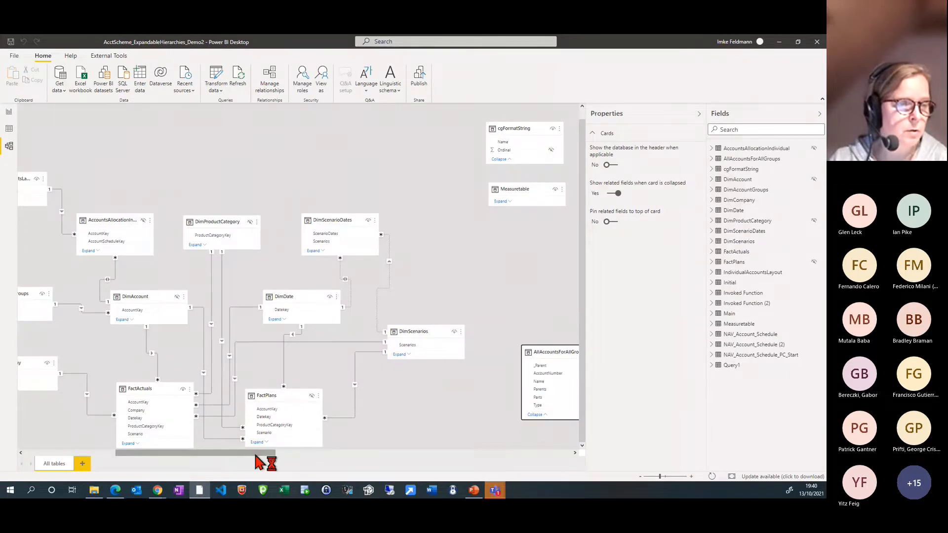
left_click_drag(255, 455, 286, 459)
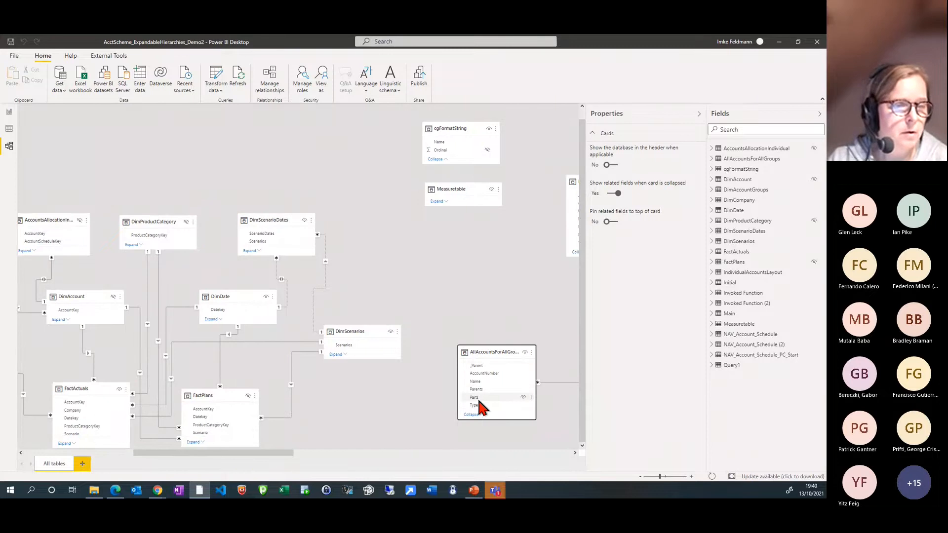
left_click(484, 371)
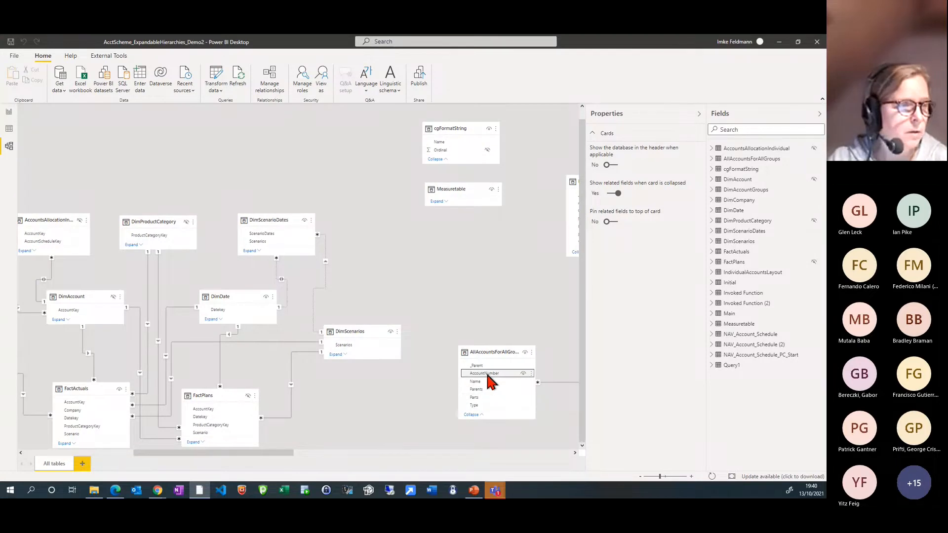
left_click_drag(486, 381, 95, 317)
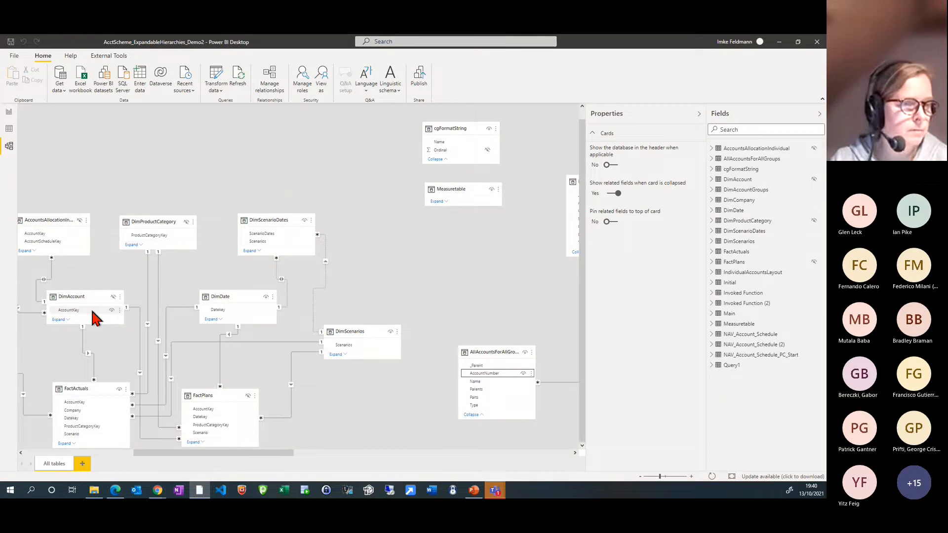
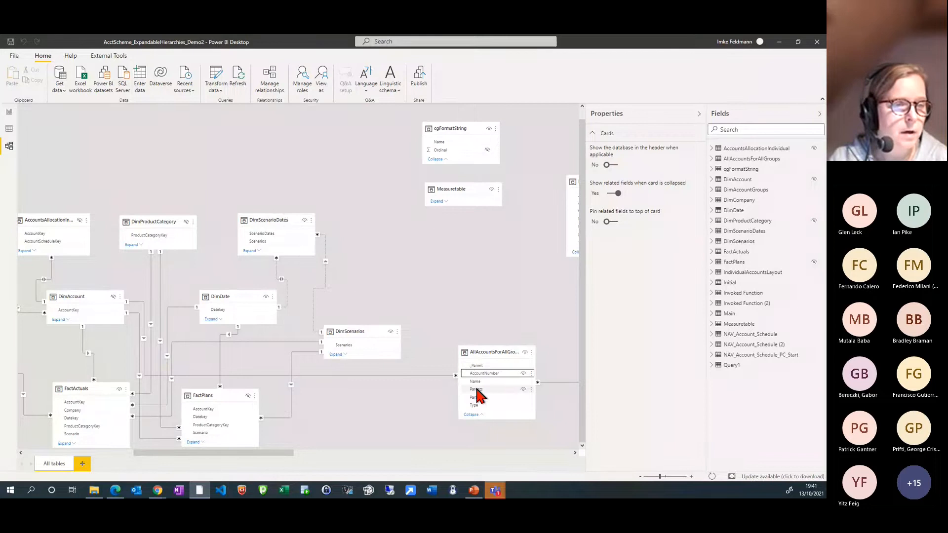
Add a new report page with a table visual listing _Parent and Name from AllAccountsForAllGroups
left_click(9, 112)
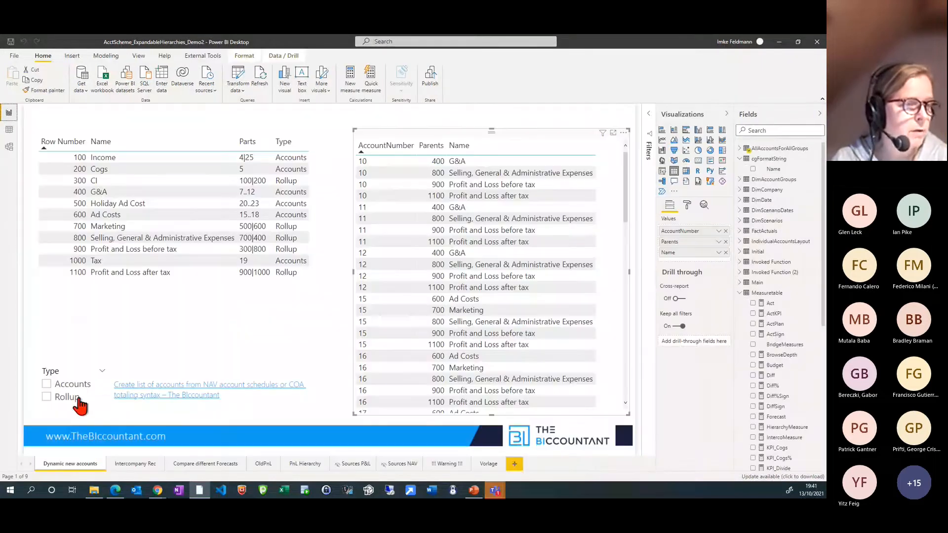
left_click(513, 464)
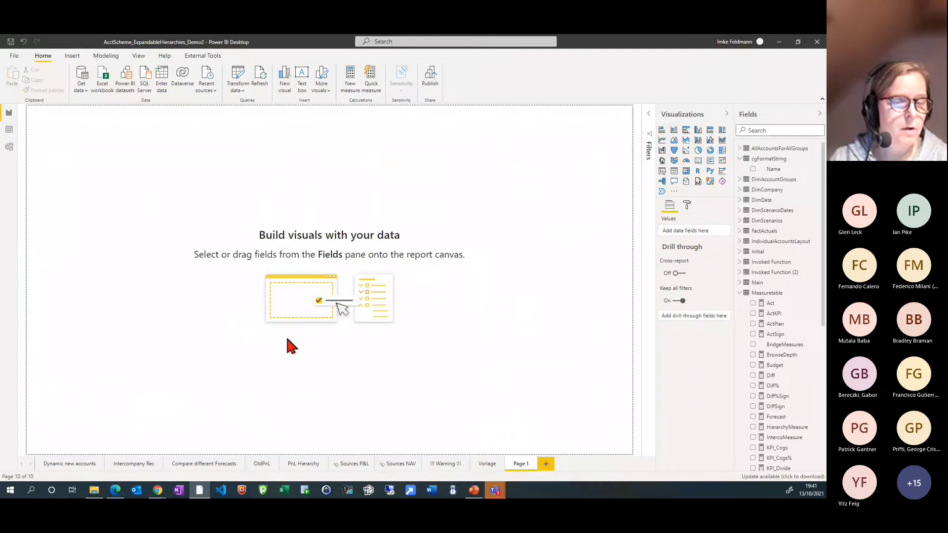
left_click(741, 150)
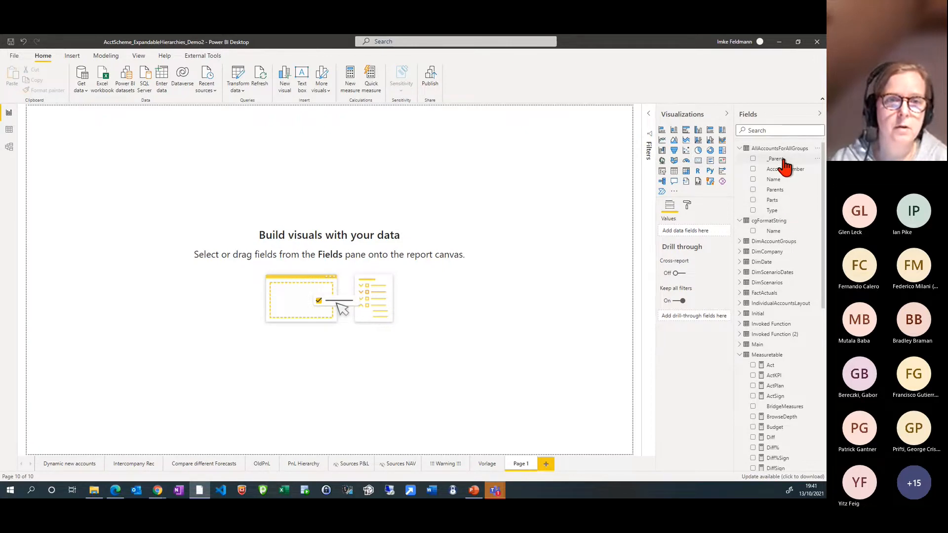
left_click_drag(784, 160, 214, 190)
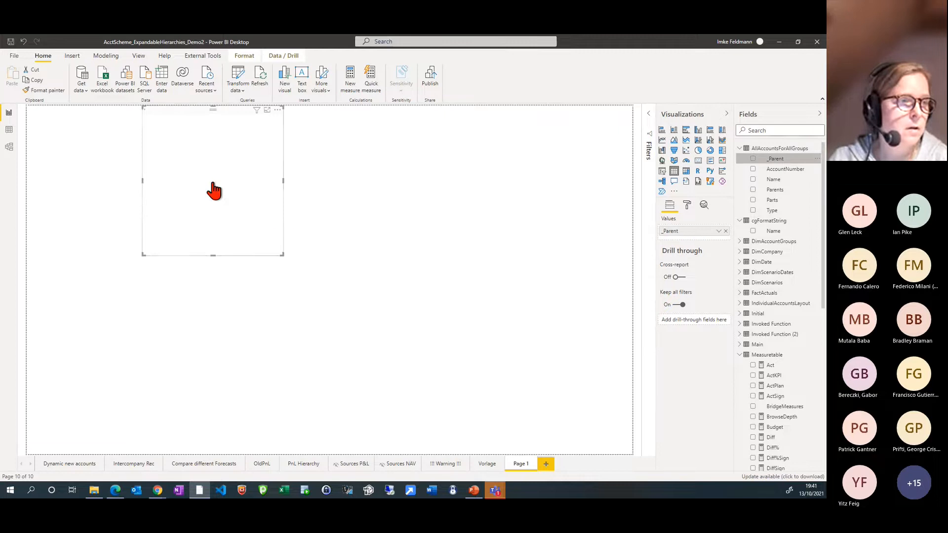
left_click_drag(254, 213, 249, 277)
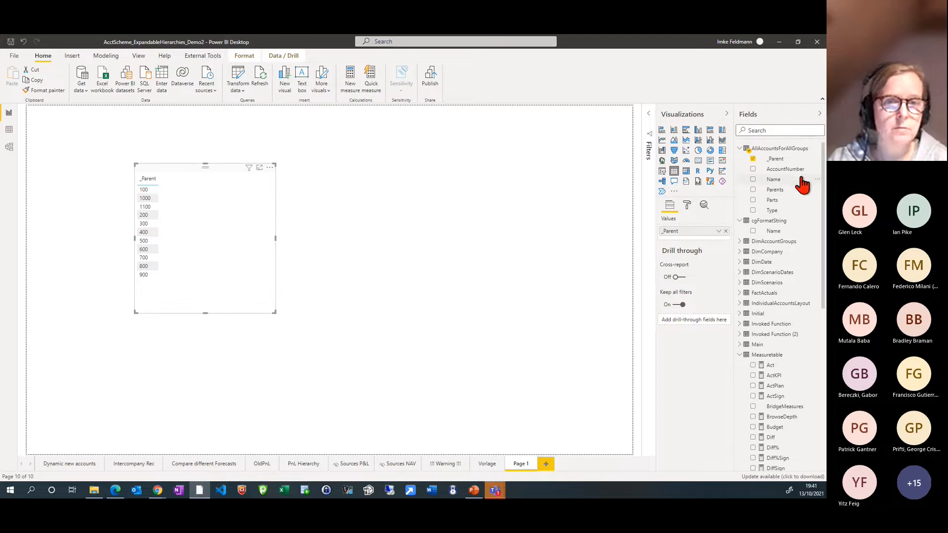
left_click_drag(774, 183, 193, 211)
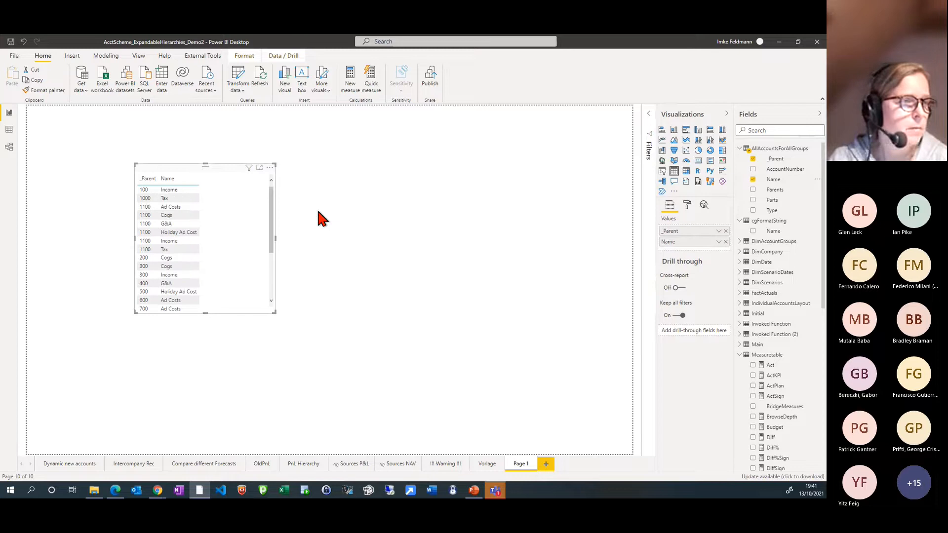
Examine the AllAccountsForAllGroups rows in the data view and return to the report
left_click(9, 131)
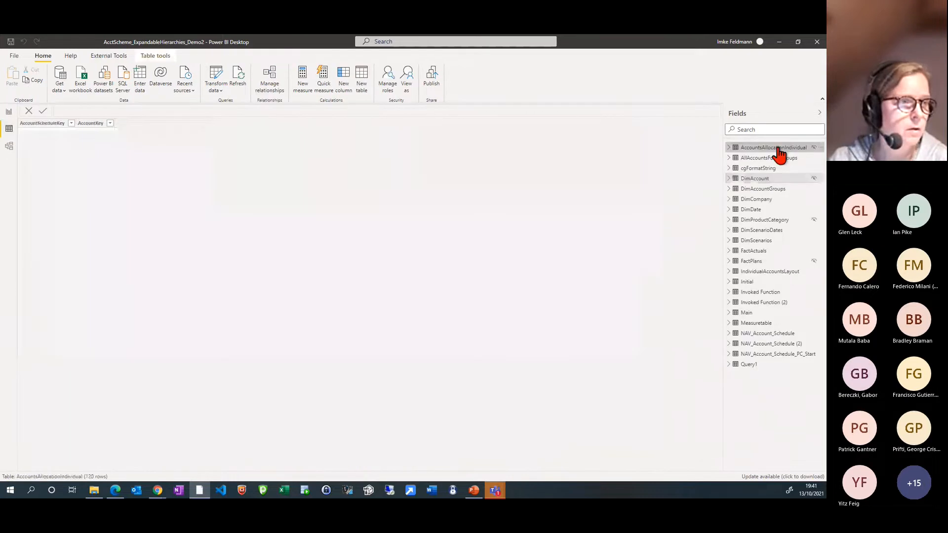
left_click(777, 160)
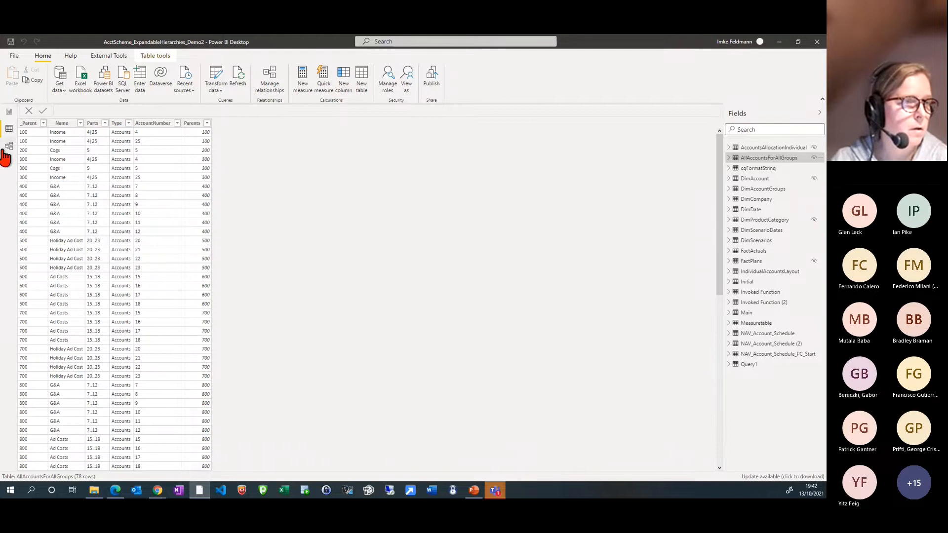
left_click(9, 113)
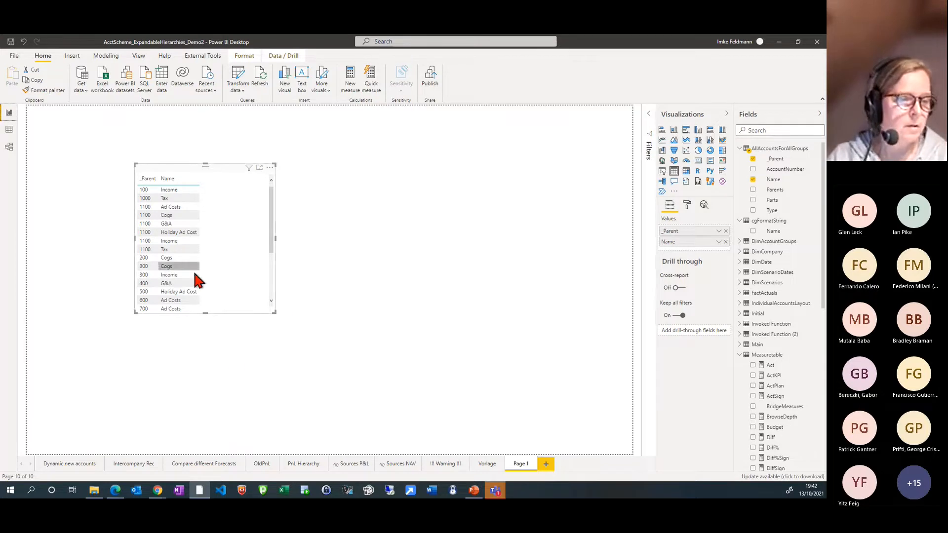
Compare the expandable P&L on the PnL Hierarchy page with the OldPnL page's report
left_click(302, 466)
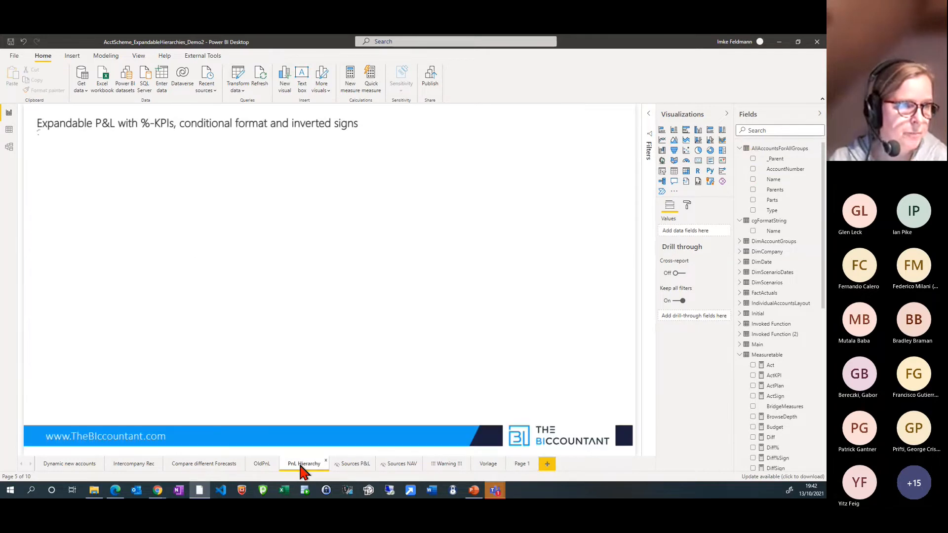
left_click(261, 467)
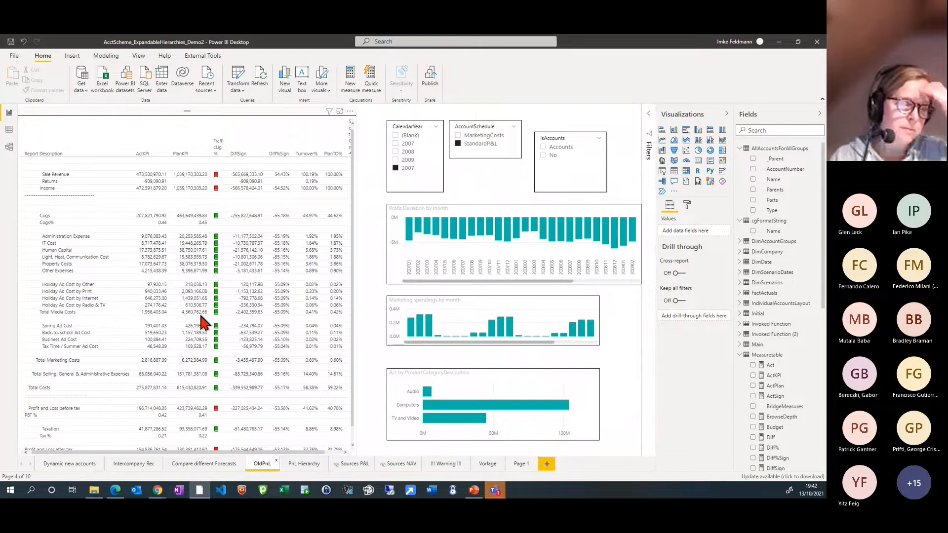
left_click(305, 466)
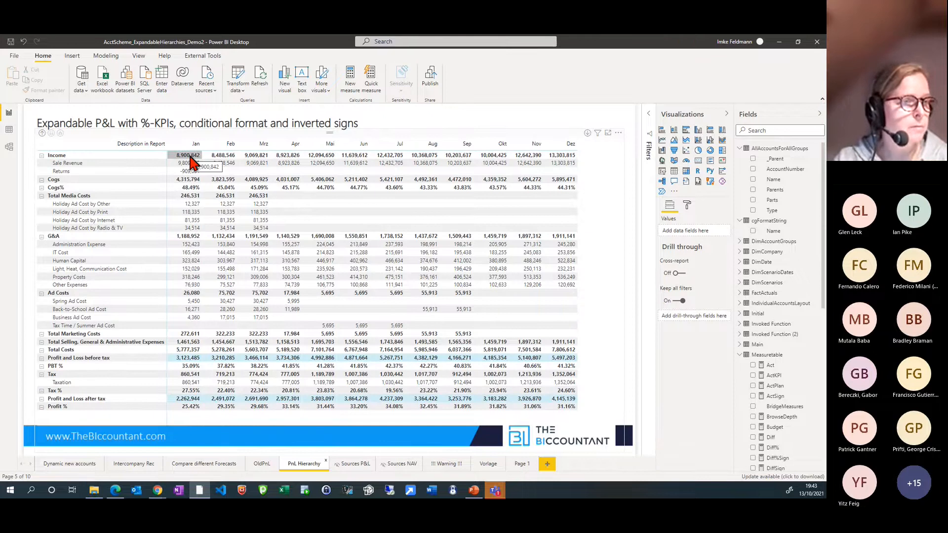
Collapse the expandable P&L matrix to its Description in Report level and expand all rows back to the account level
left_click(41, 137)
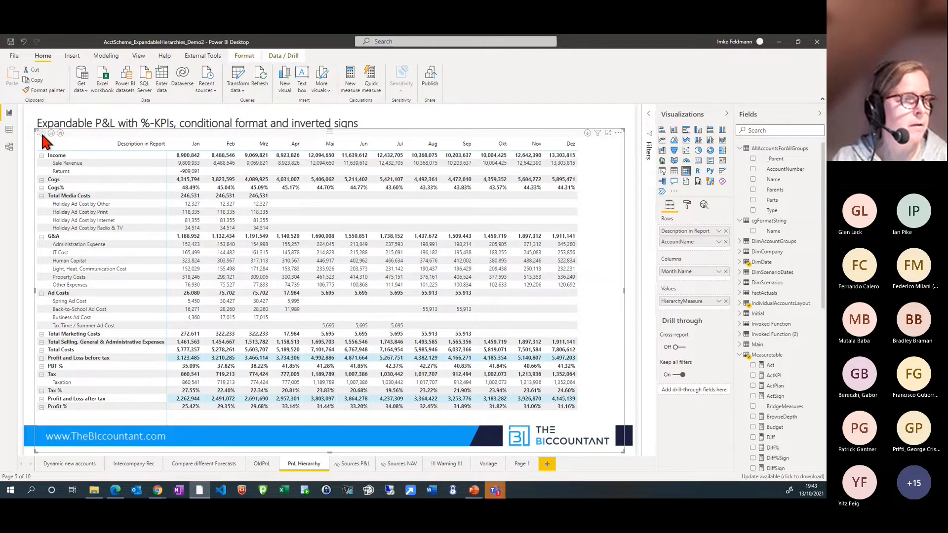
left_click(43, 133)
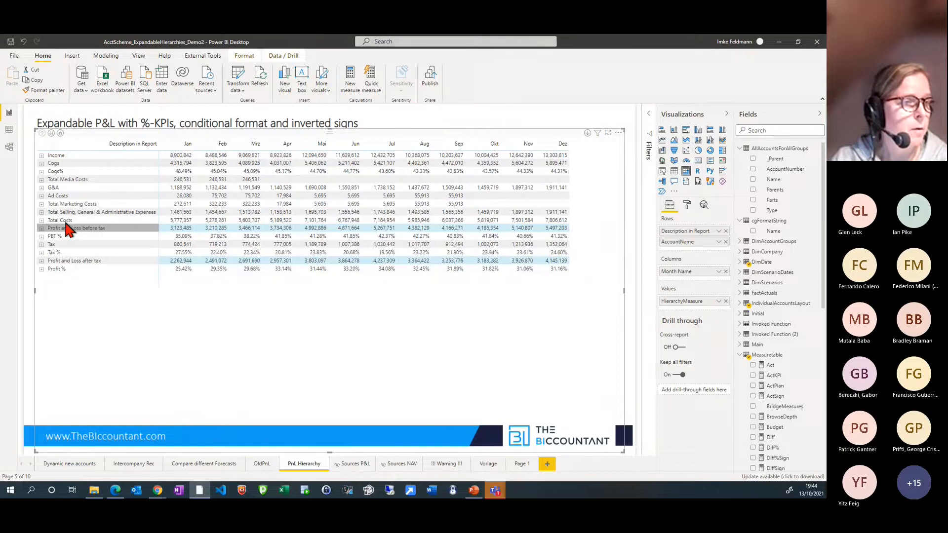
left_click(60, 134)
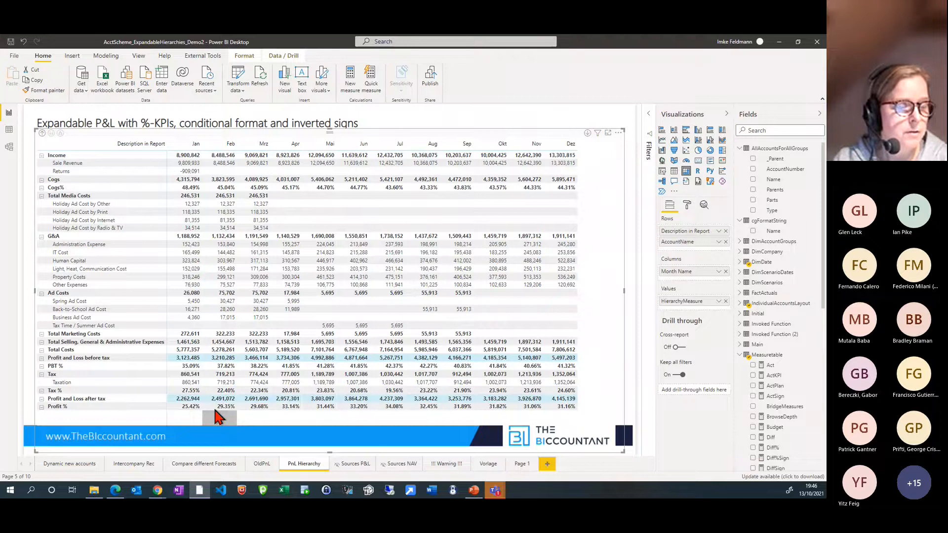
Show the OldPnL page, switch to Chrome and read through the article "KPIs in Easy Profit and Loss for PowerBI"
left_click(261, 464)
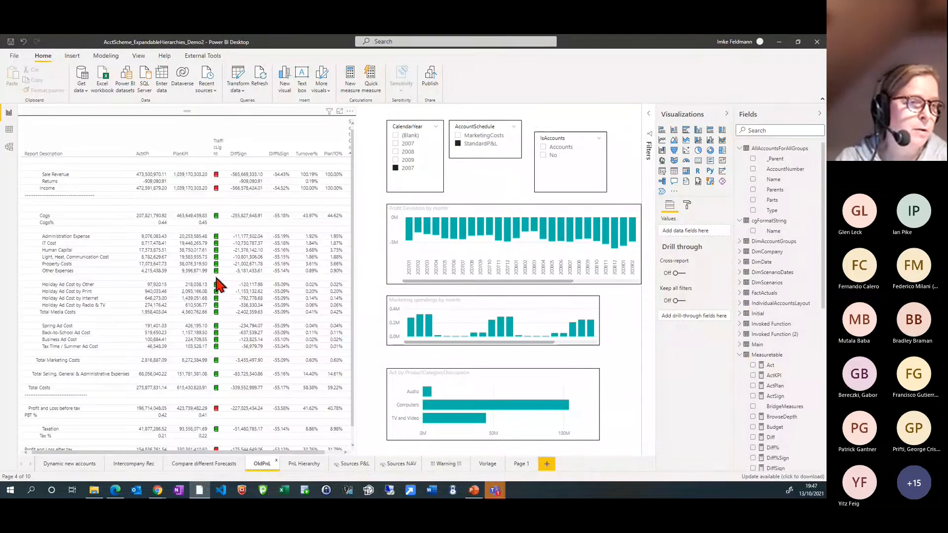
left_click(230, 374)
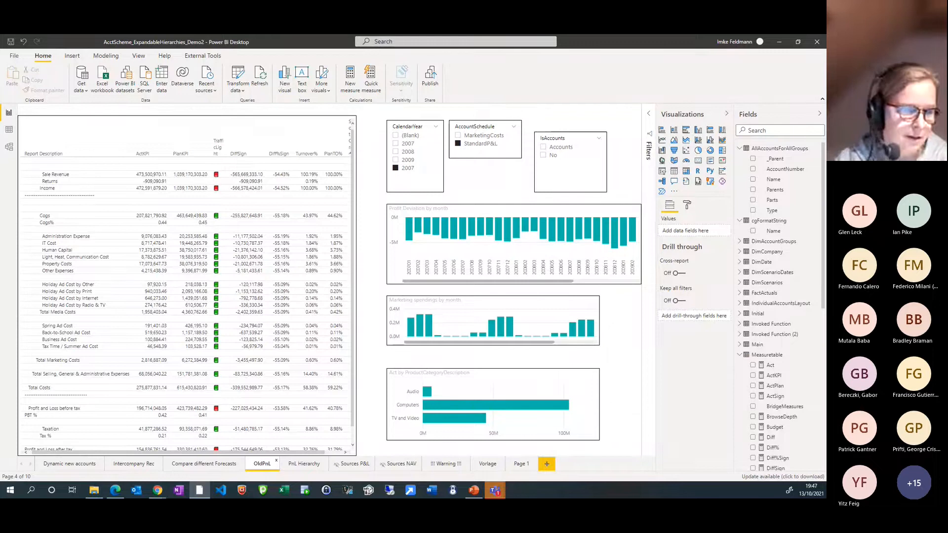
mouse_move(158, 490)
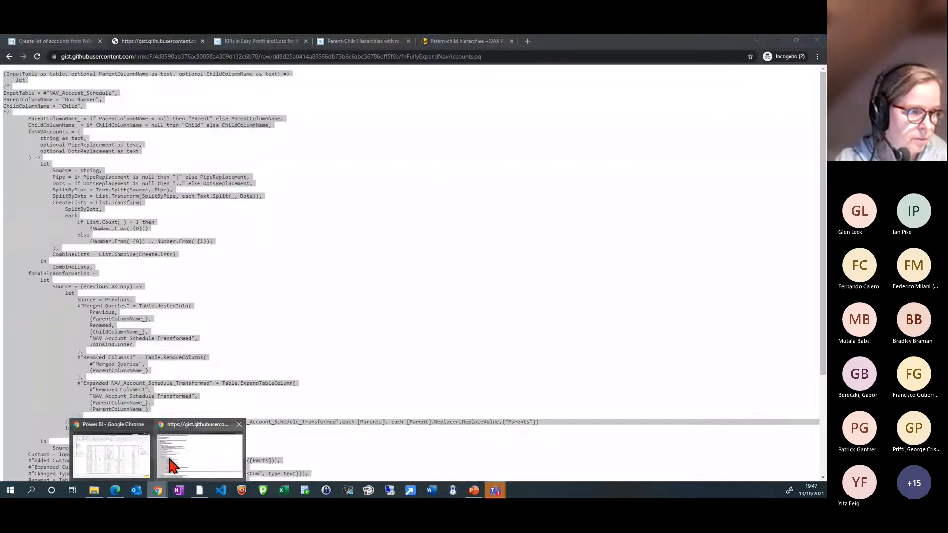
left_click(170, 465)
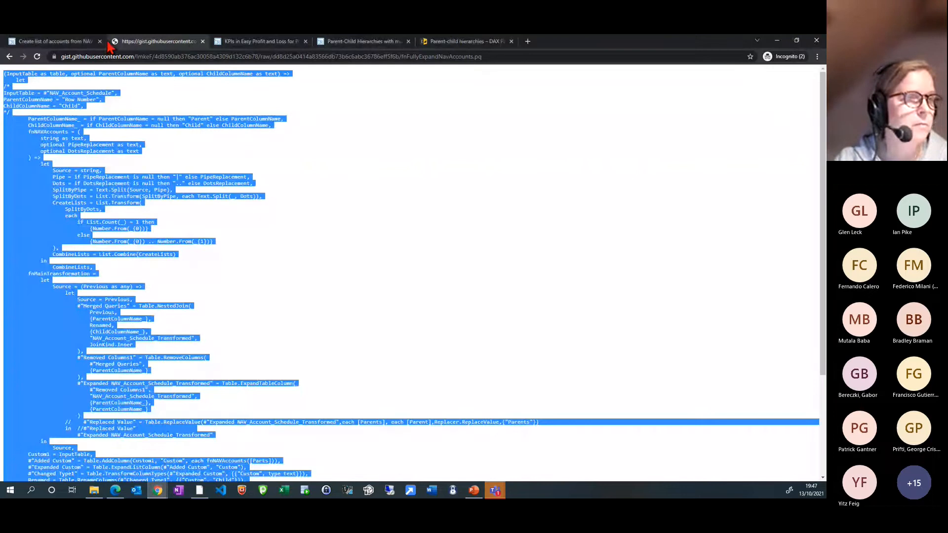
left_click(60, 43)
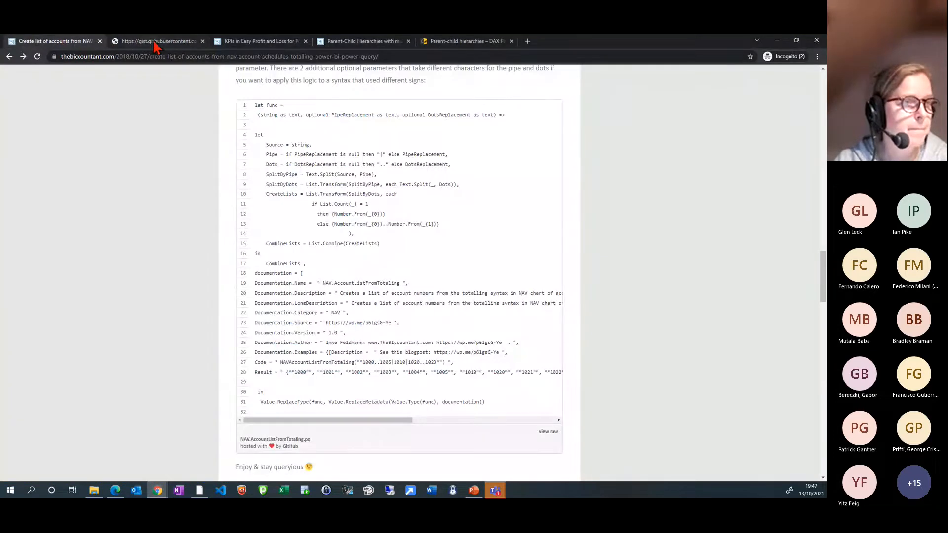
left_click(272, 43)
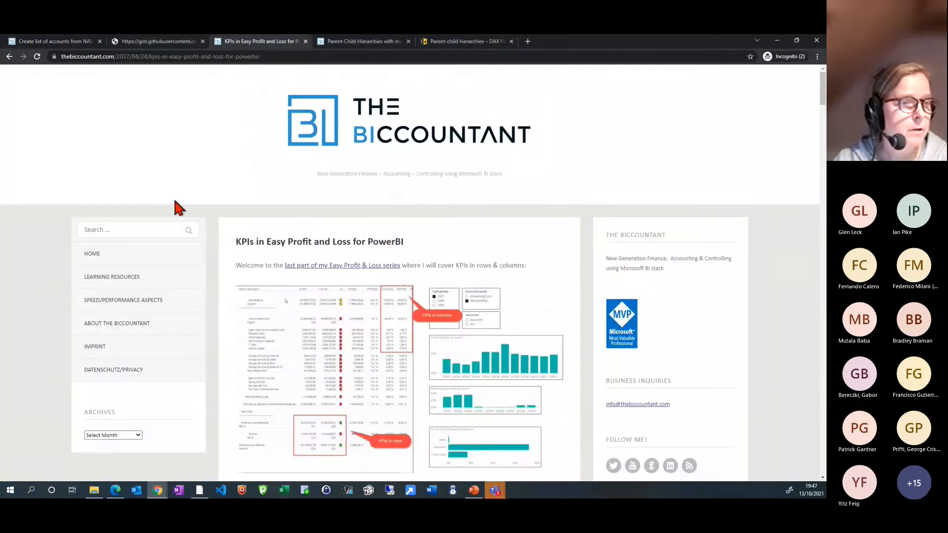
scroll(331, 275, "down", 1)
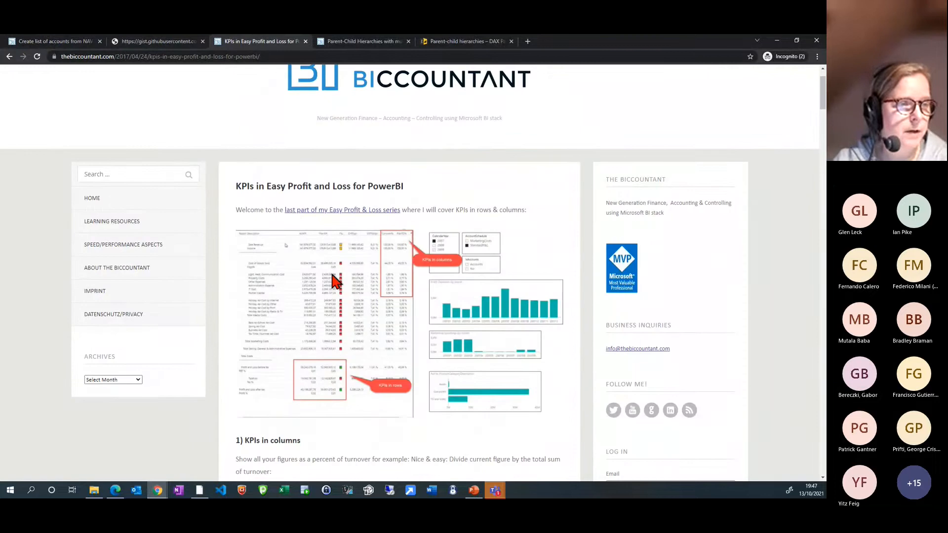
scroll(331, 274, "down", 15)
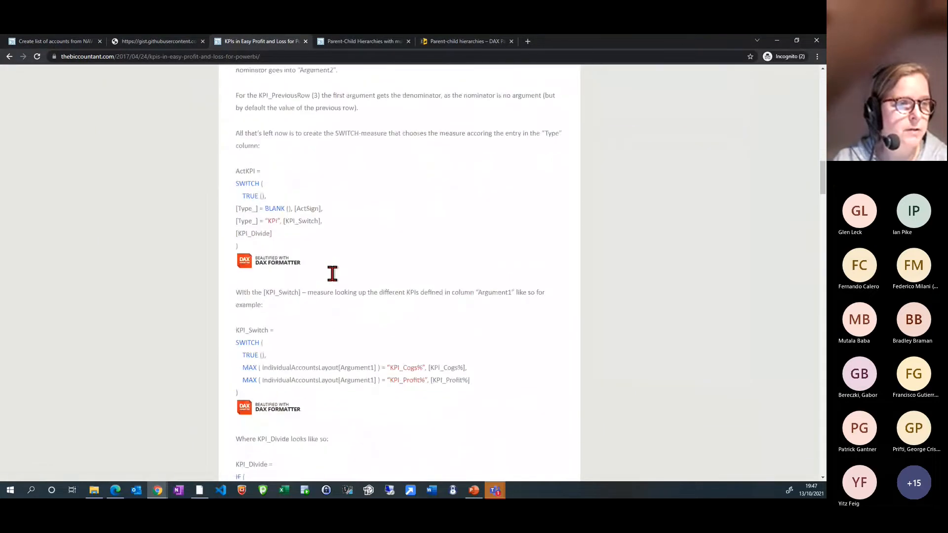
scroll(332, 275, "down", 15)
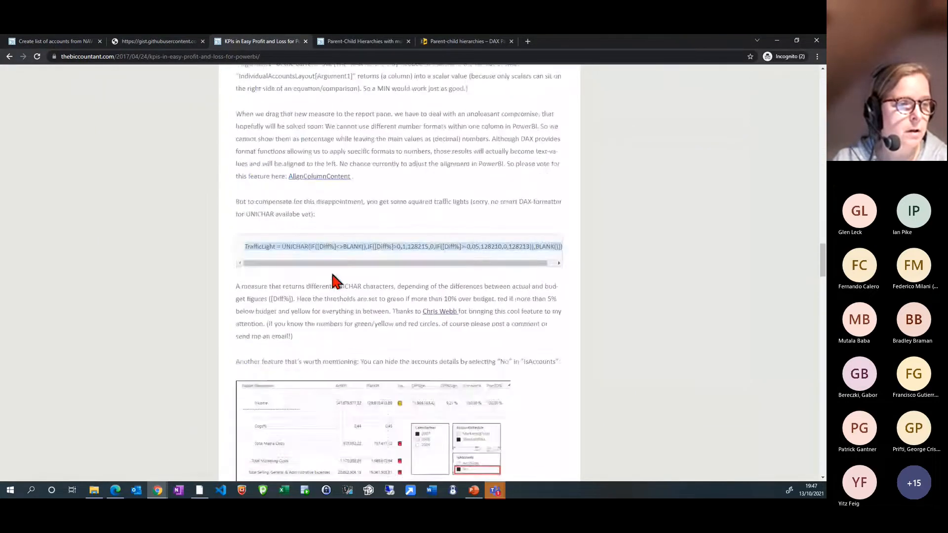
scroll(332, 279, "down", 10)
scroll(332, 281, "up", 3)
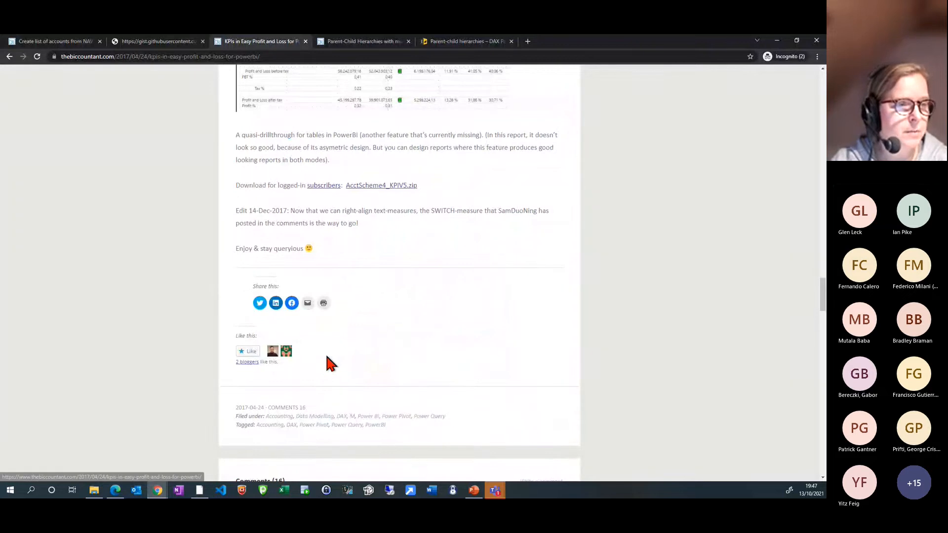
scroll(326, 356, "up", 15)
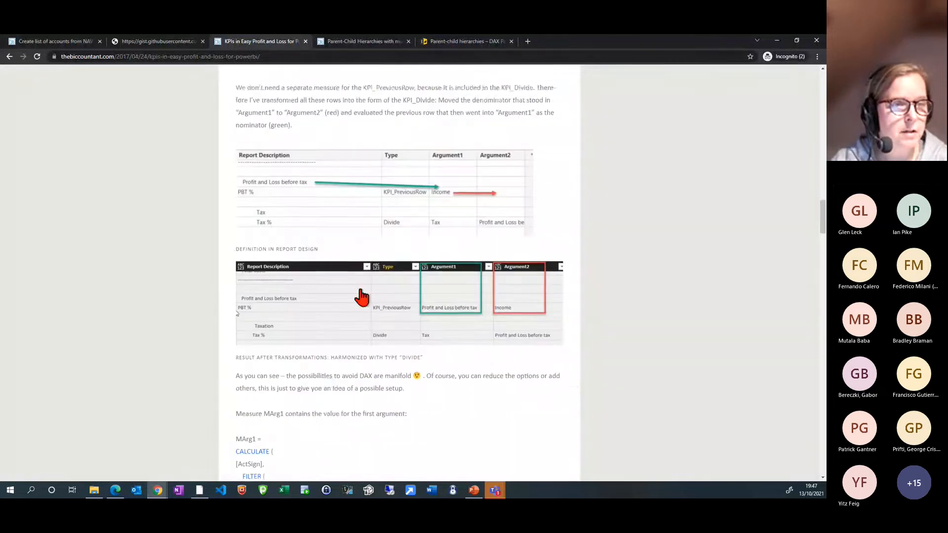
scroll(375, 272, "up", 10)
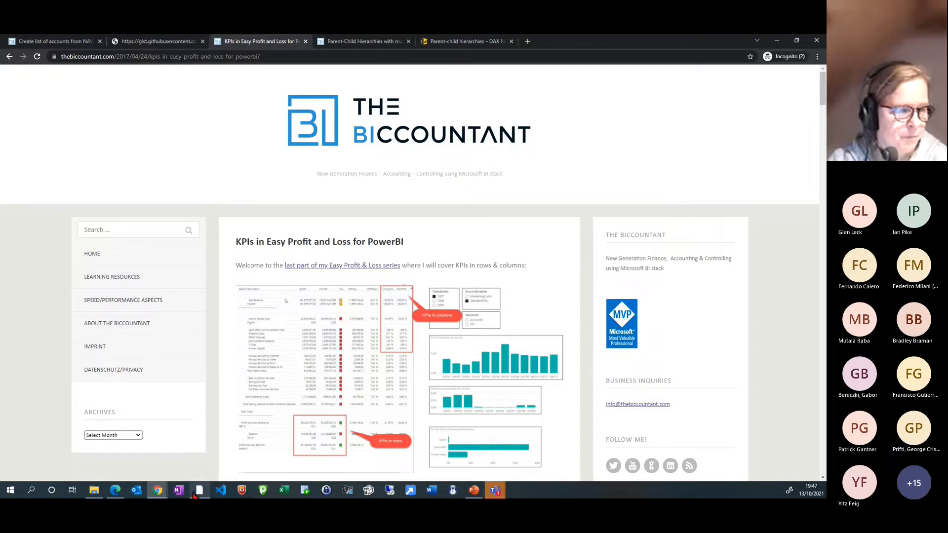
Switch back to Power BI Desktop and compare the PnL Hierarchy page with the OldPnL page
mouse_move(198, 496)
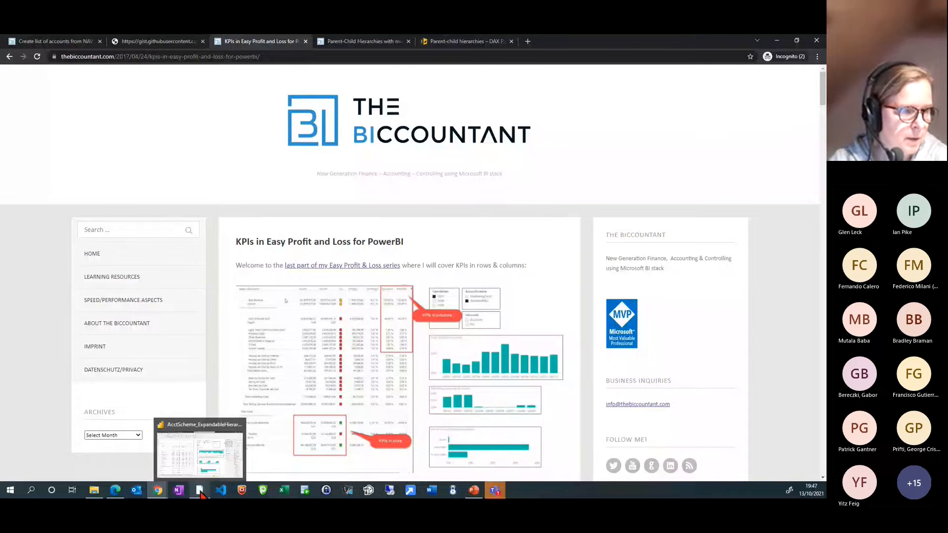
left_click(201, 493)
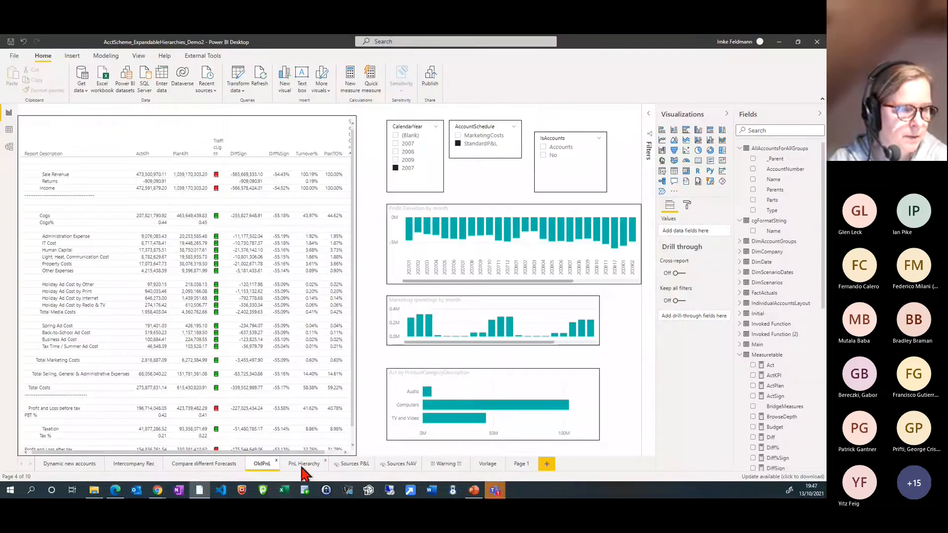
left_click(302, 466)
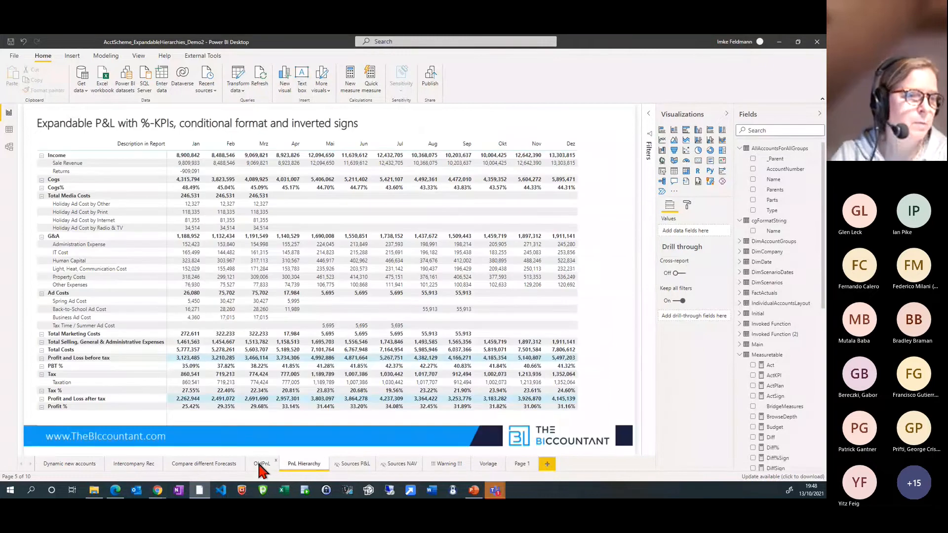
left_click(261, 467)
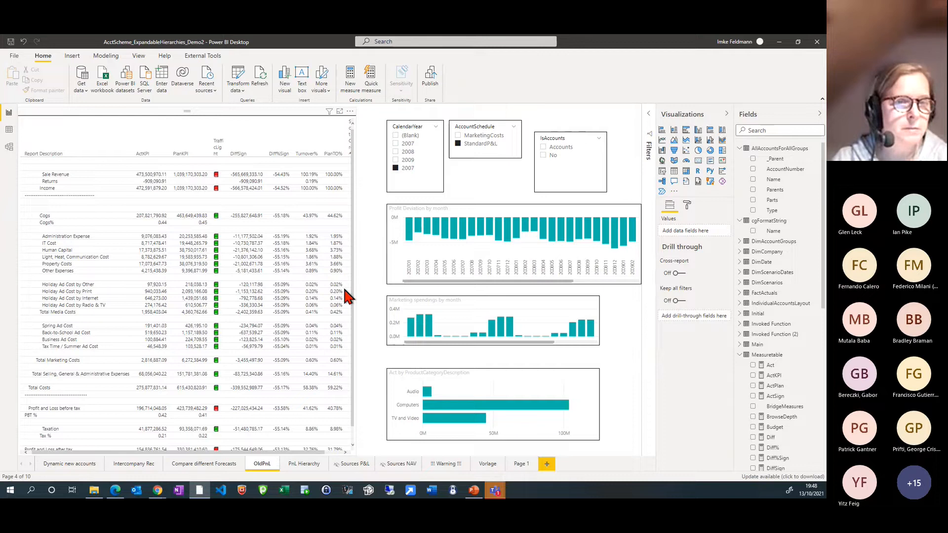
Filter the OldPnL report to IsAccounts "No", clear that filter again and return to the PnL Hierarchy page
left_click(354, 310)
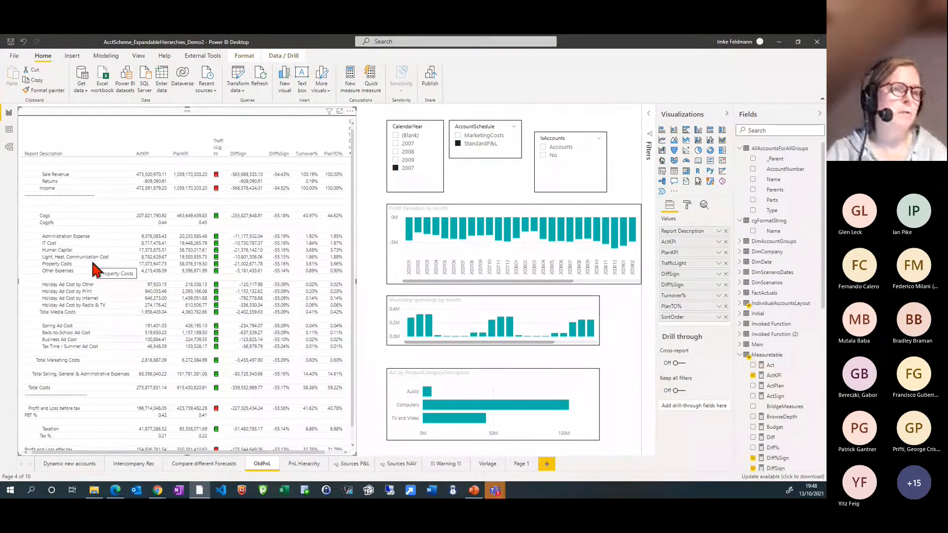
left_click(543, 156)
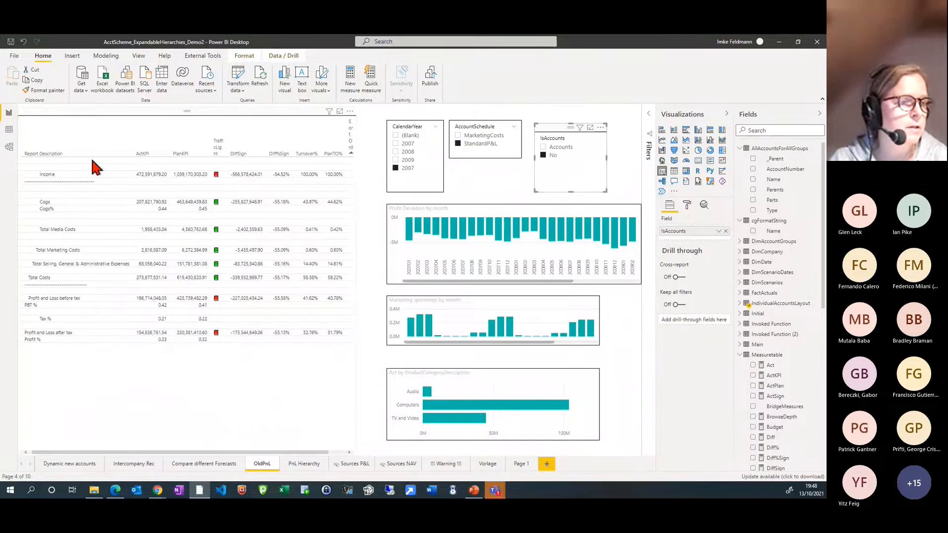
left_click(543, 156)
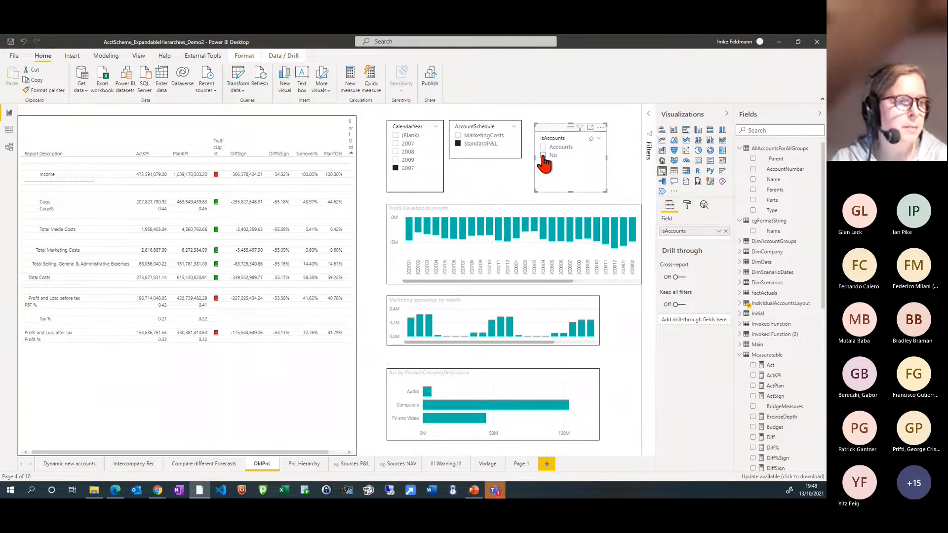
left_click(305, 469)
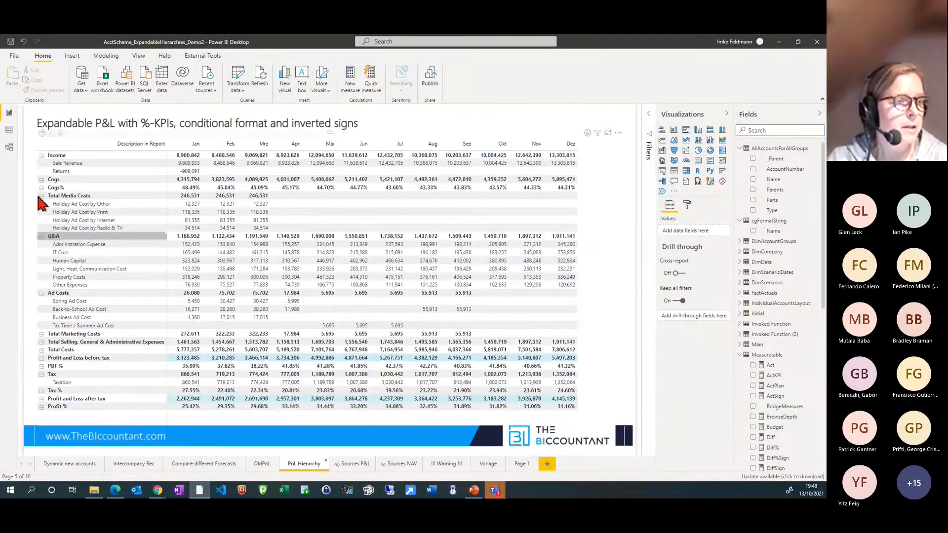
Highlight the Total Media Costs and Cogs% rows in the expandable P&L matrix and clear the highlighting again
left_click(69, 191)
left_click(101, 194)
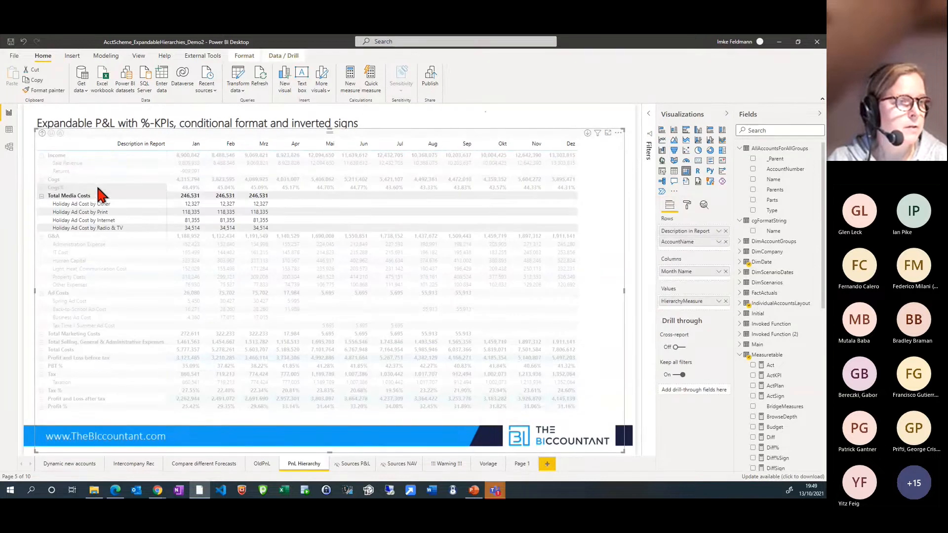
left_click(88, 189)
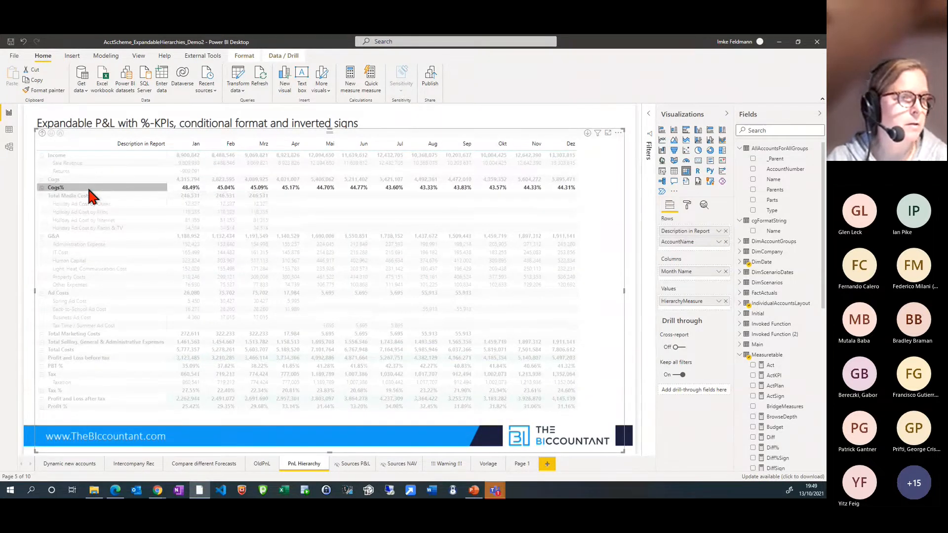
left_click(89, 189)
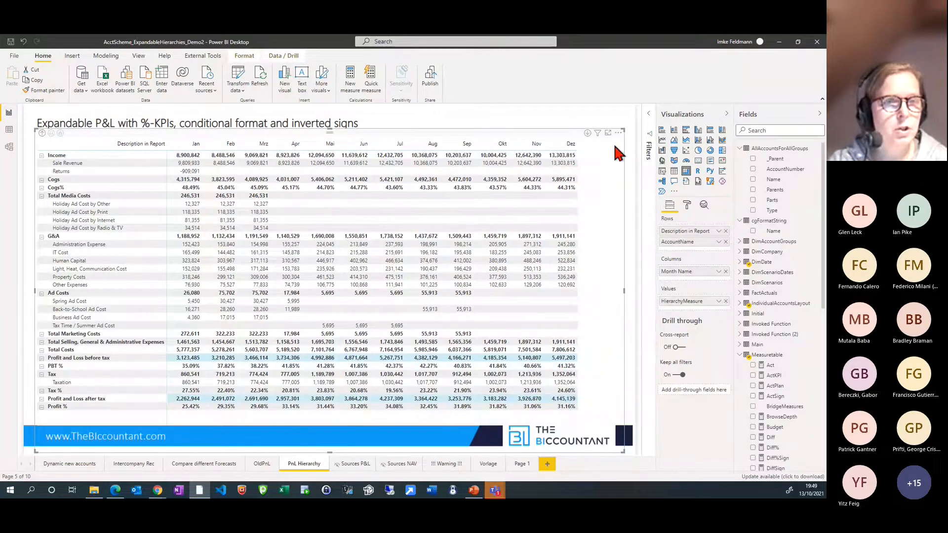
Show the filters applied to the P&L matrix, inspect the cgFormatString table's data and return to the report
mouse_move(597, 136)
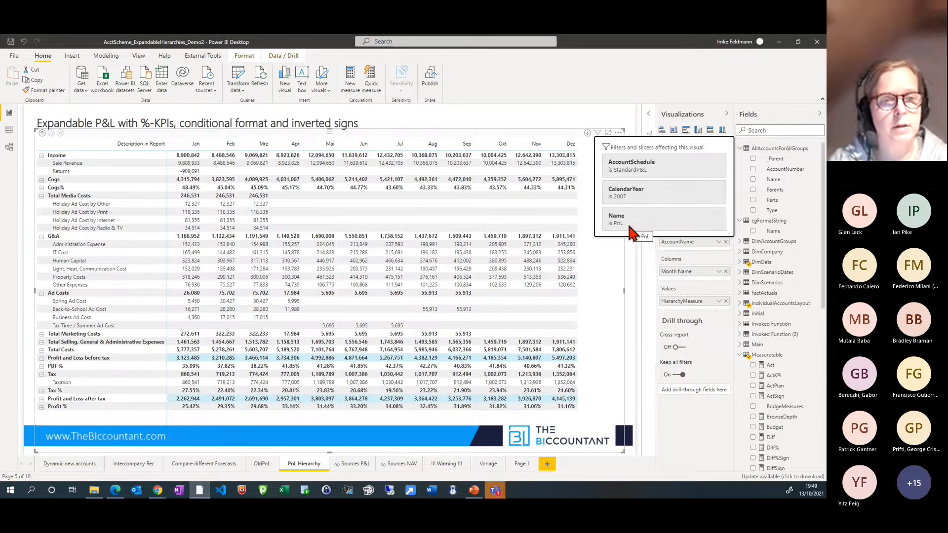
left_click(651, 117)
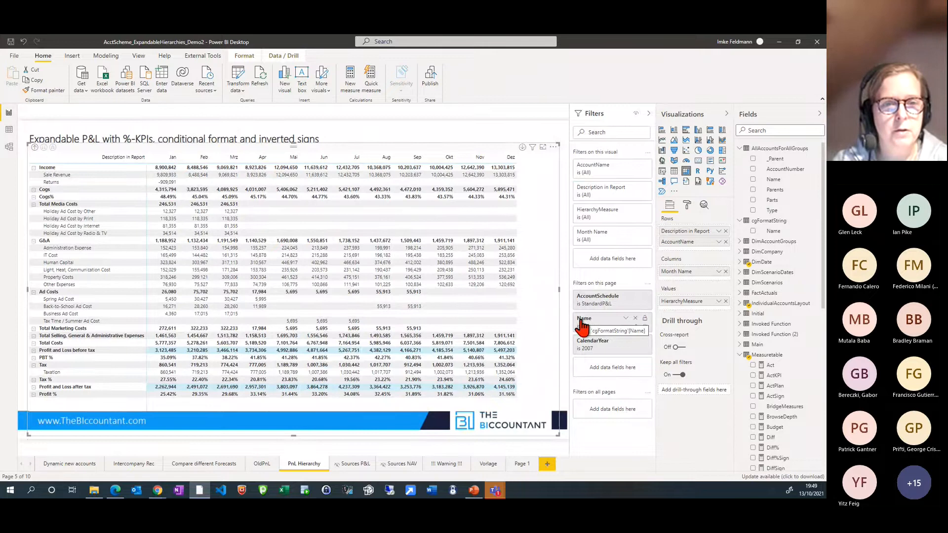
left_click(773, 219)
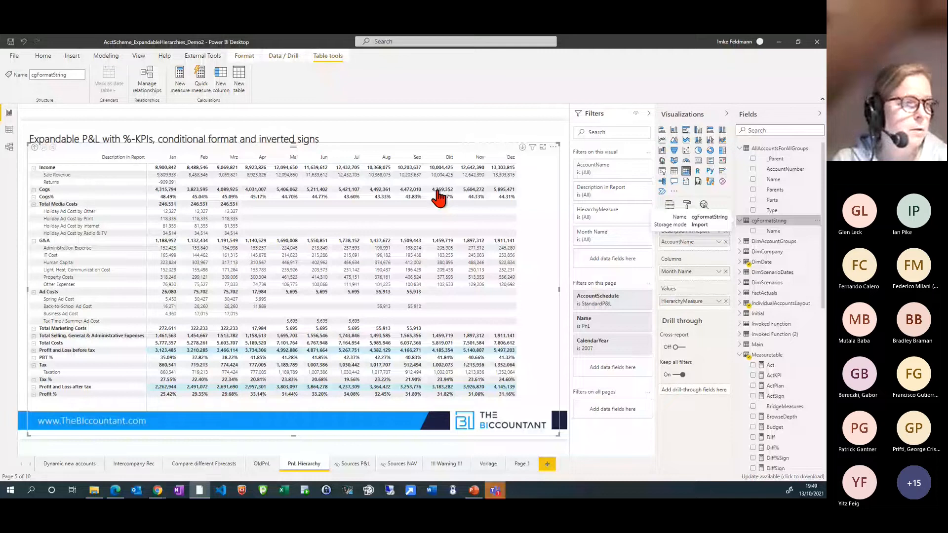
left_click(9, 130)
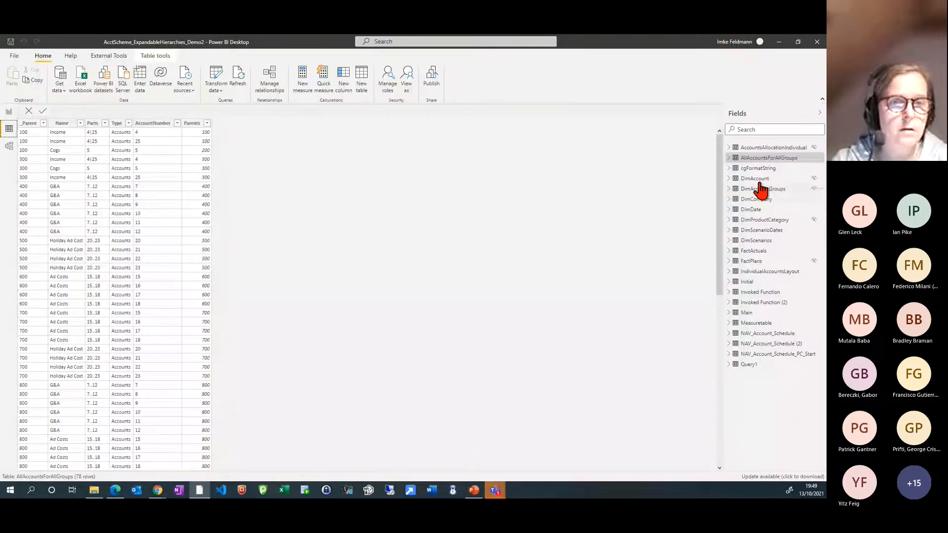
left_click(758, 169)
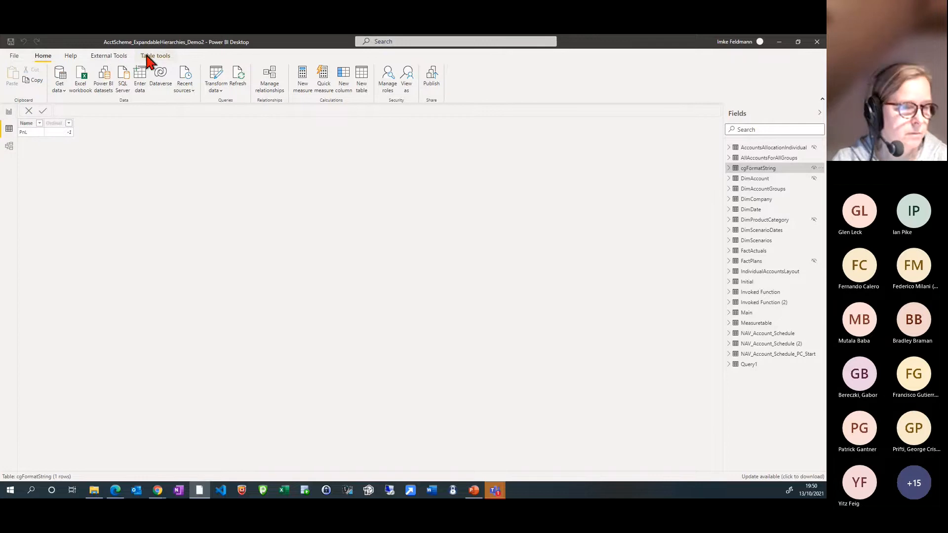
left_click(9, 112)
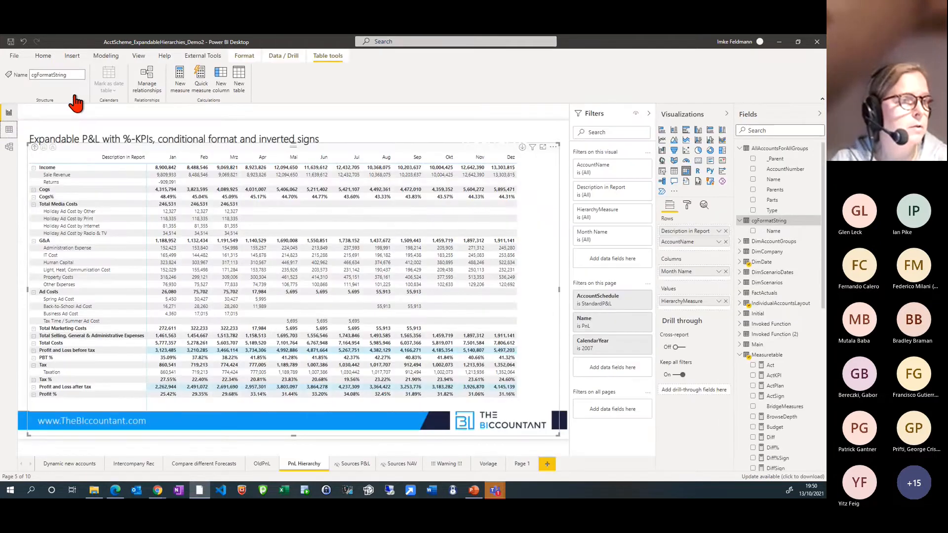
Launch Tabular Editor and show the expression of the PnL calculation item in the cgFormatString calculation group
left_click(204, 56)
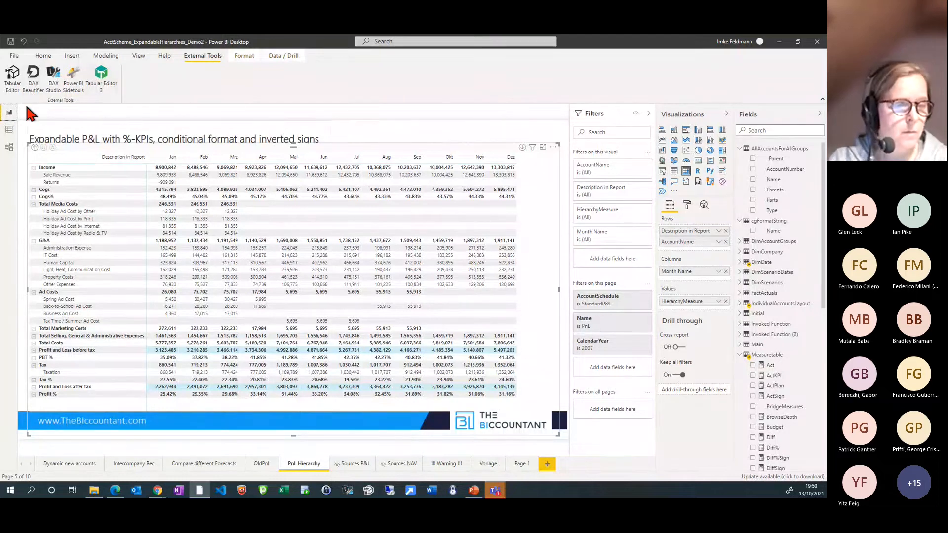
left_click(13, 76)
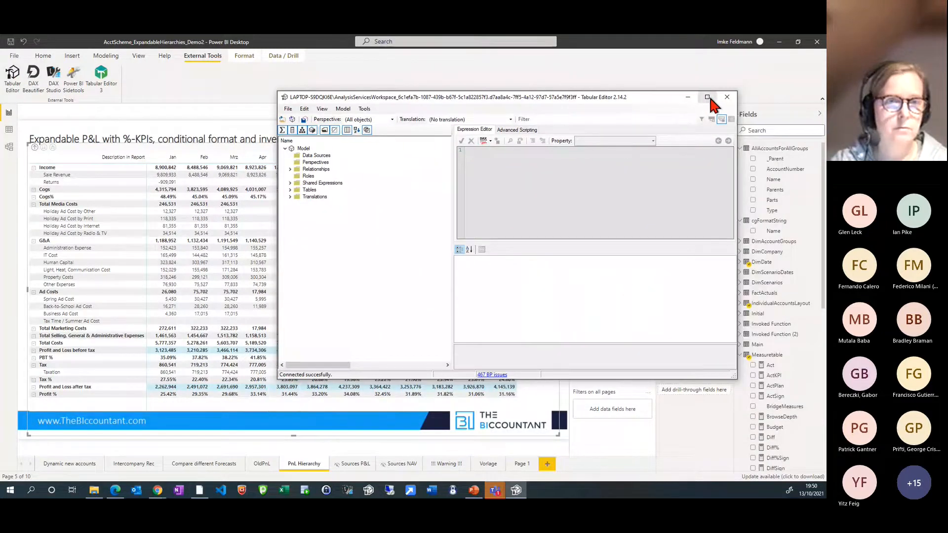
left_click(709, 94)
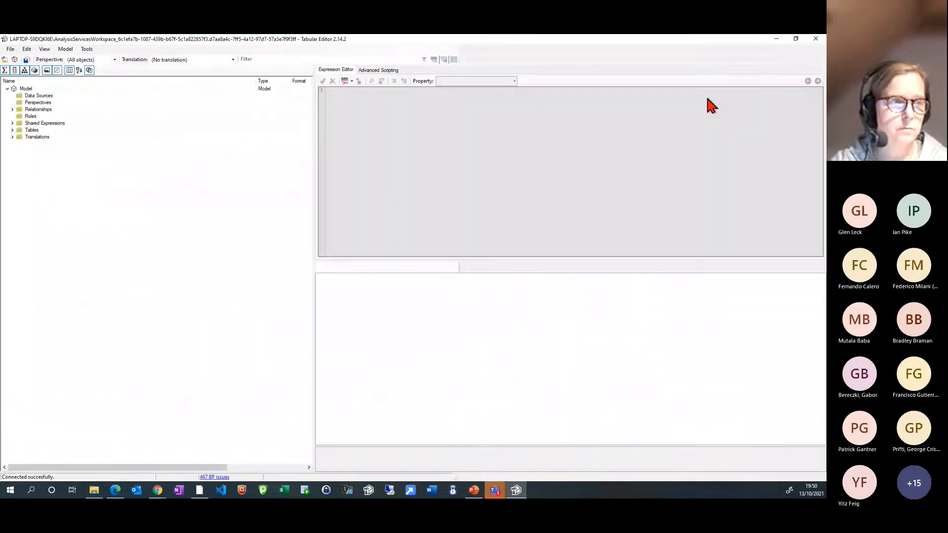
left_click(12, 130)
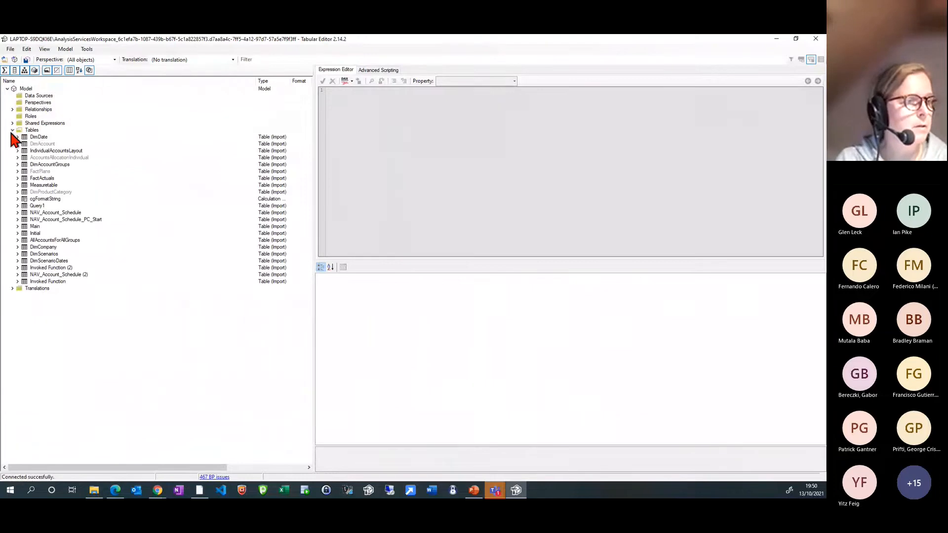
left_click(41, 200)
left_click(18, 199)
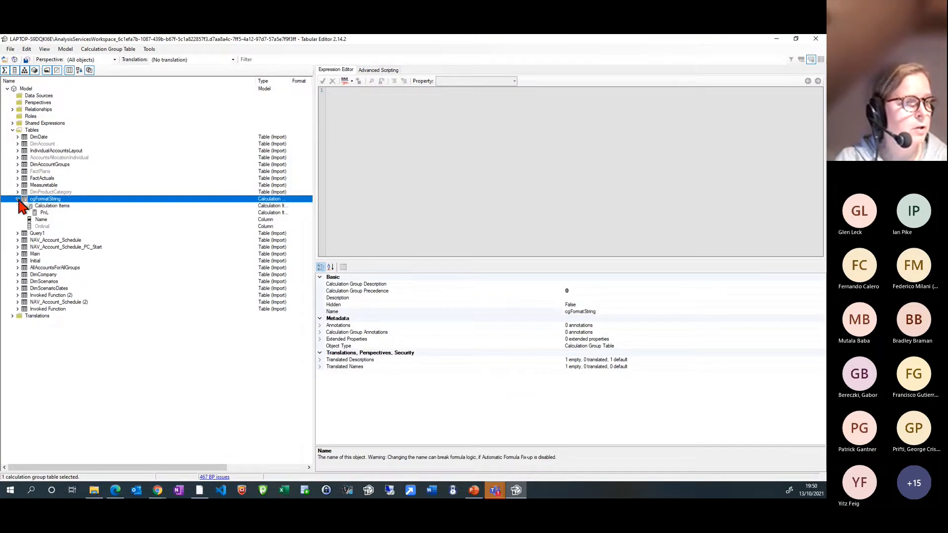
left_click(56, 206)
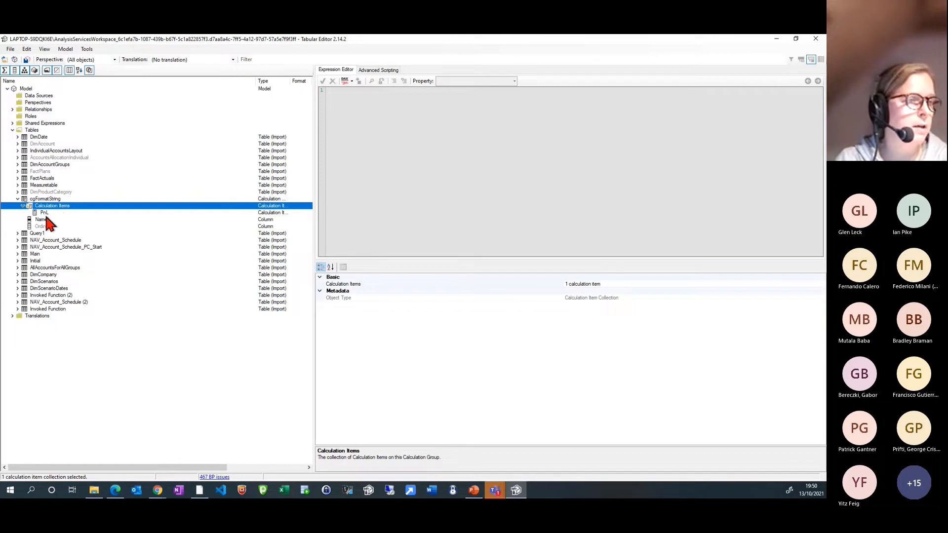
left_click(43, 214)
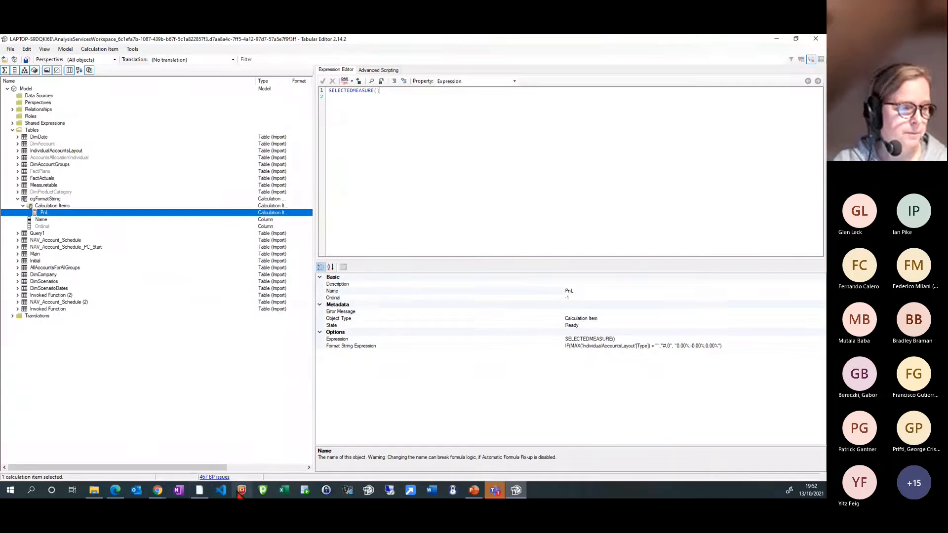
Switch back to Power BI Desktop and look through the data columns of the IndividualAccountsLayout table
left_click(199, 490)
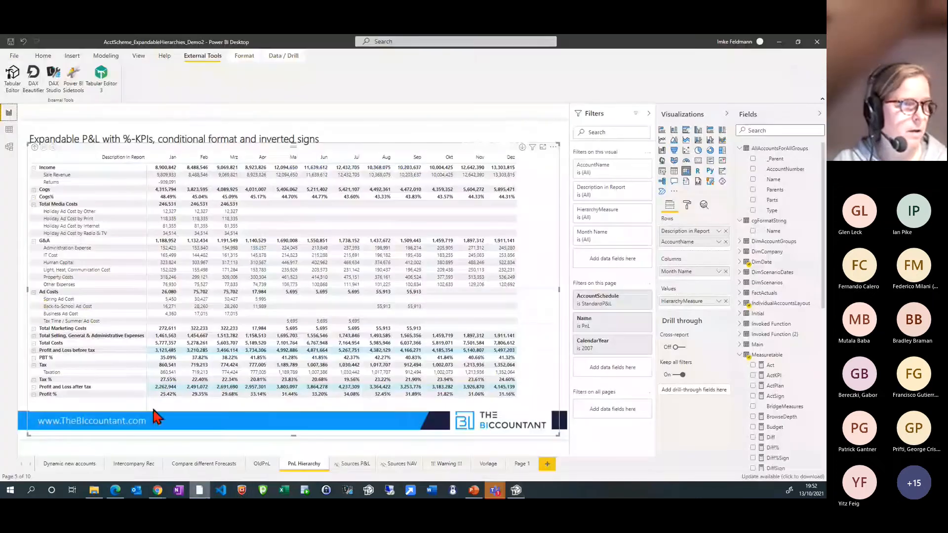
left_click(9, 130)
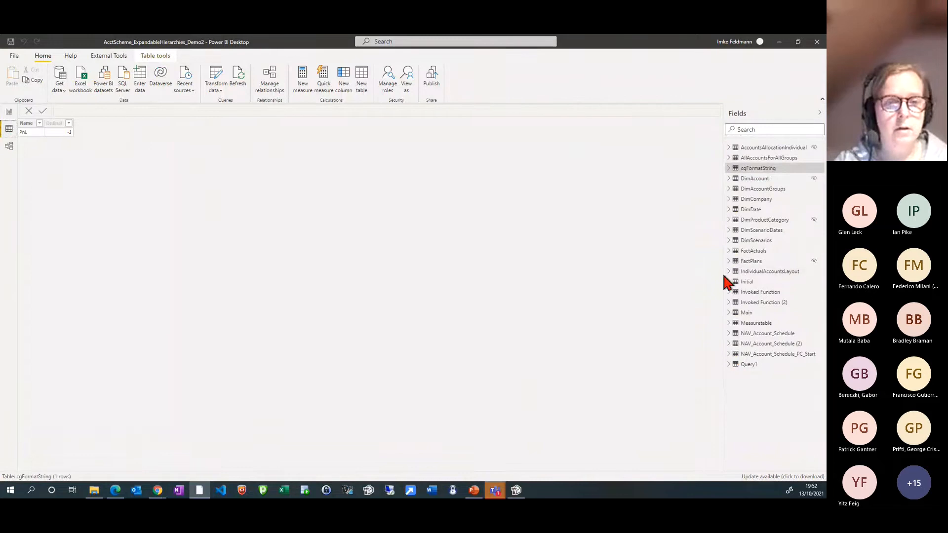
left_click(751, 273)
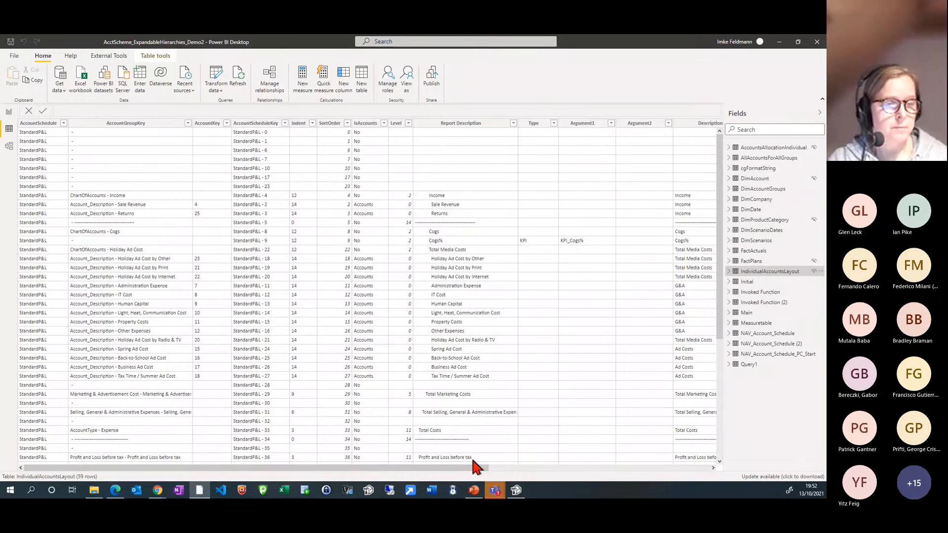
left_click_drag(473, 476, 694, 491)
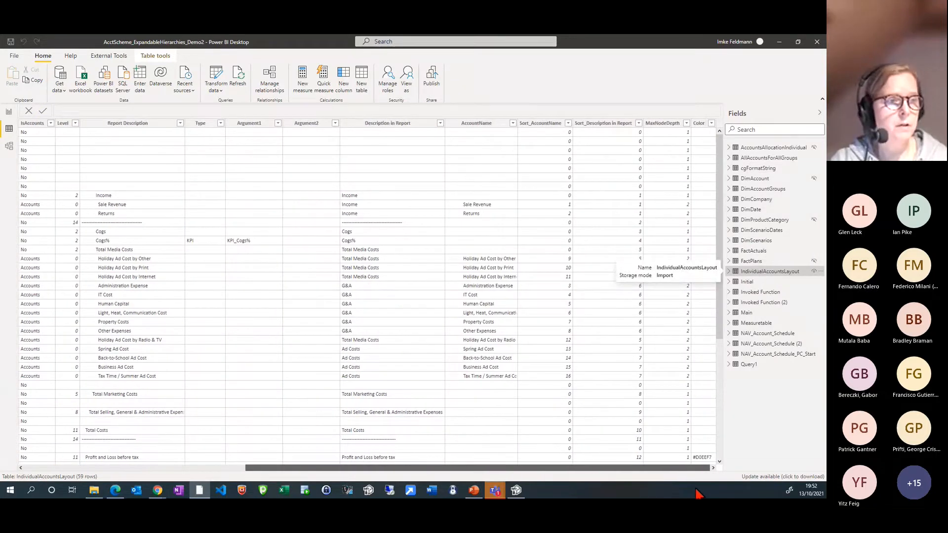
scroll(381, 367, "left", 3)
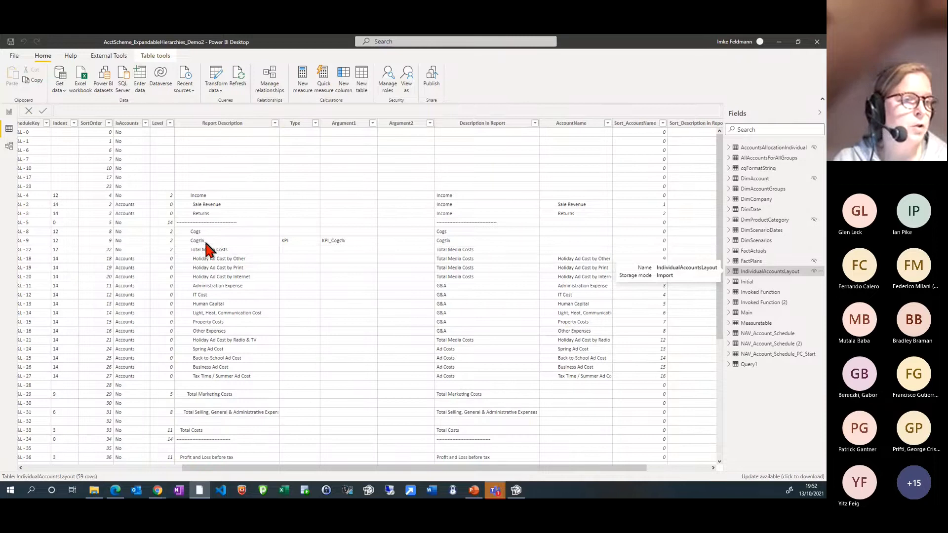
Examine the Type column entries of the KPI rows in IndividualAccountsLayout and check them against the PnL Hierarchy report
left_click(291, 239)
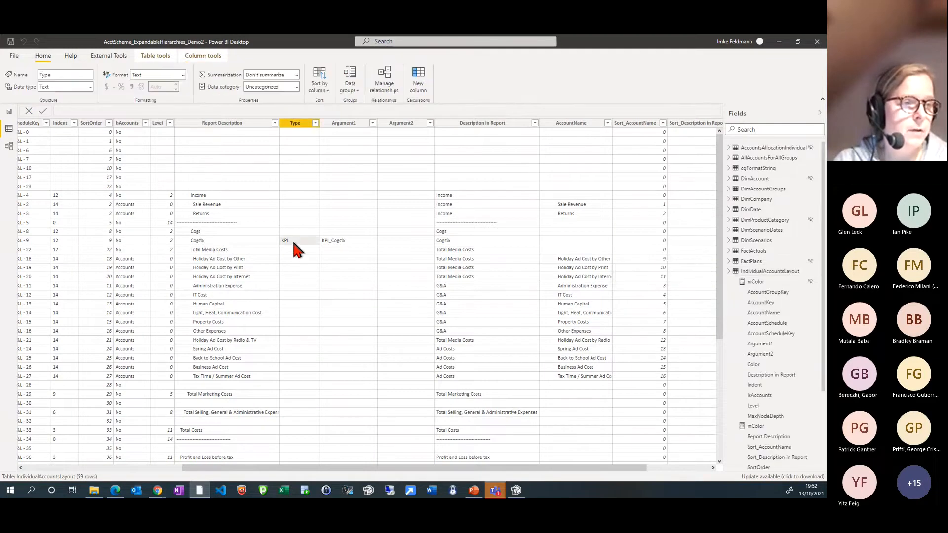
scroll(294, 248, "down", 3)
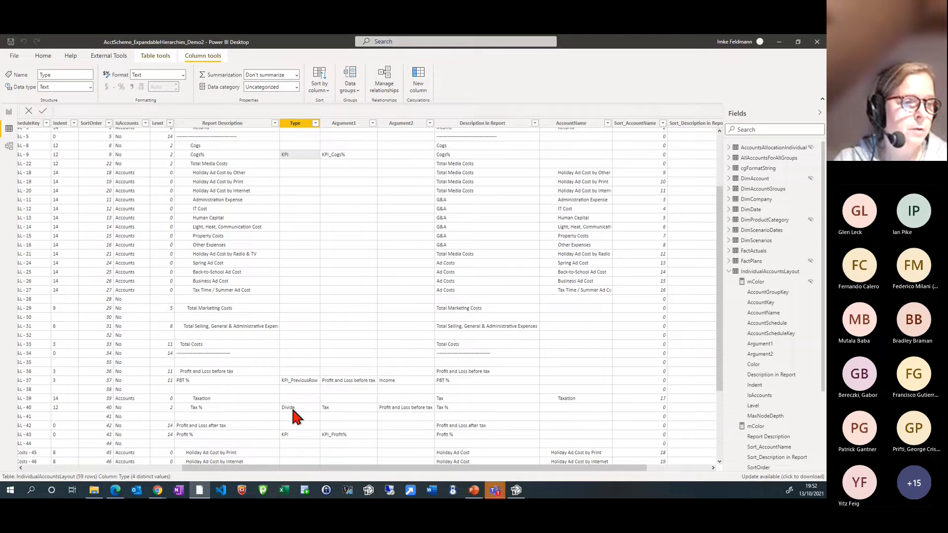
scroll(292, 412, "down", 4)
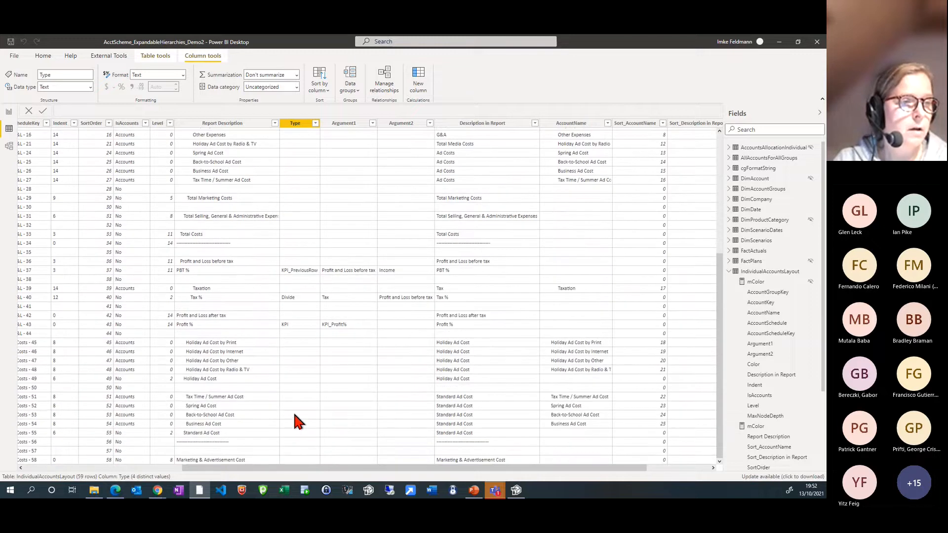
scroll(296, 422, "up", 7)
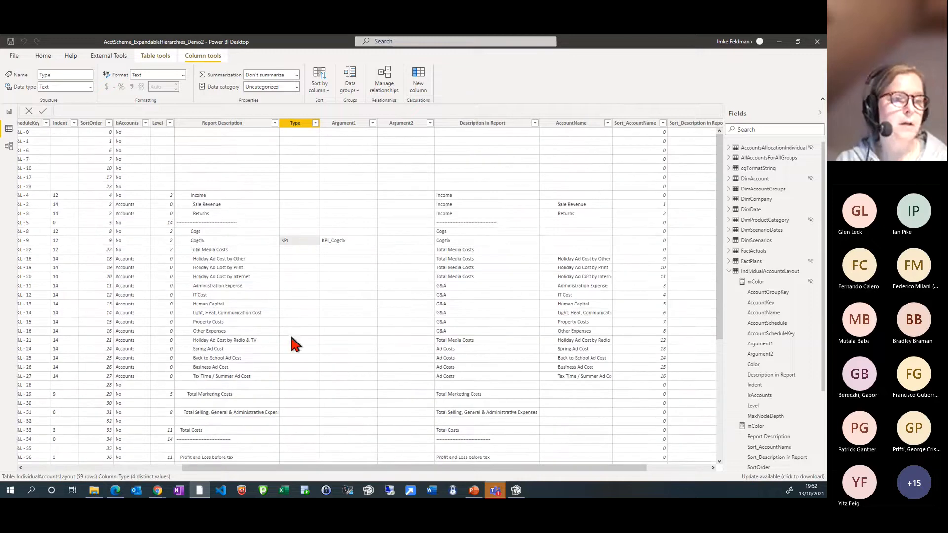
scroll(292, 369, "down", 7)
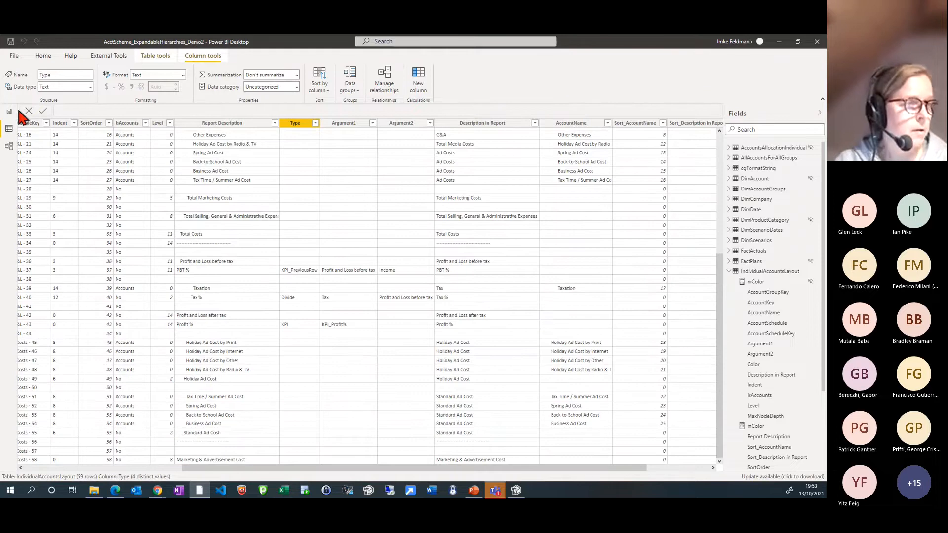
left_click(9, 113)
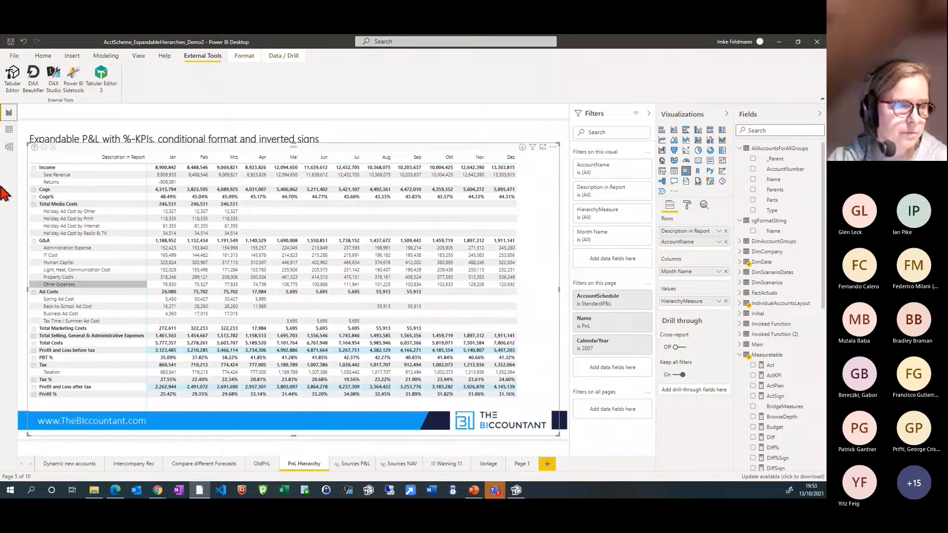
left_click(8, 130)
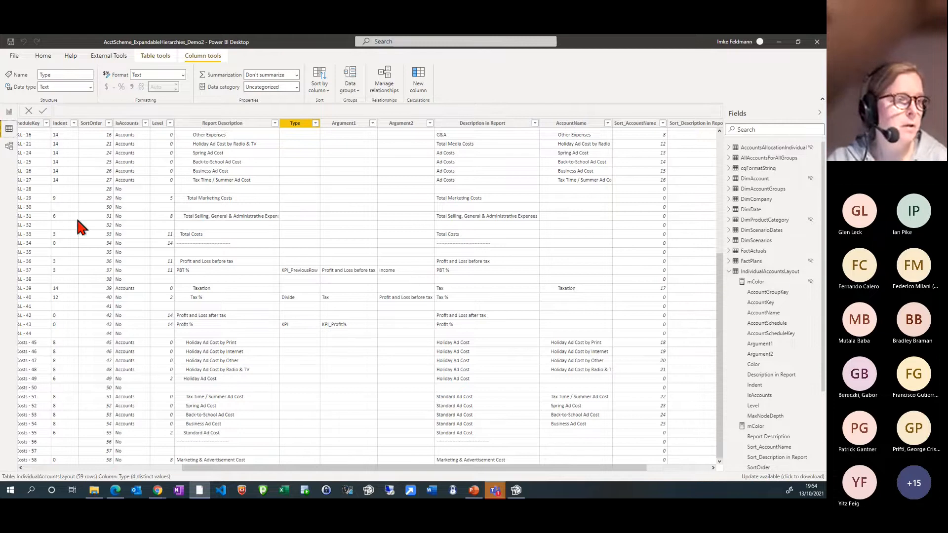
Spread out the IndividualAccountsLayout, AccountsAllocationIndividual and DimAccountGroups tables in the model diagram and return to the report
left_click(8, 146)
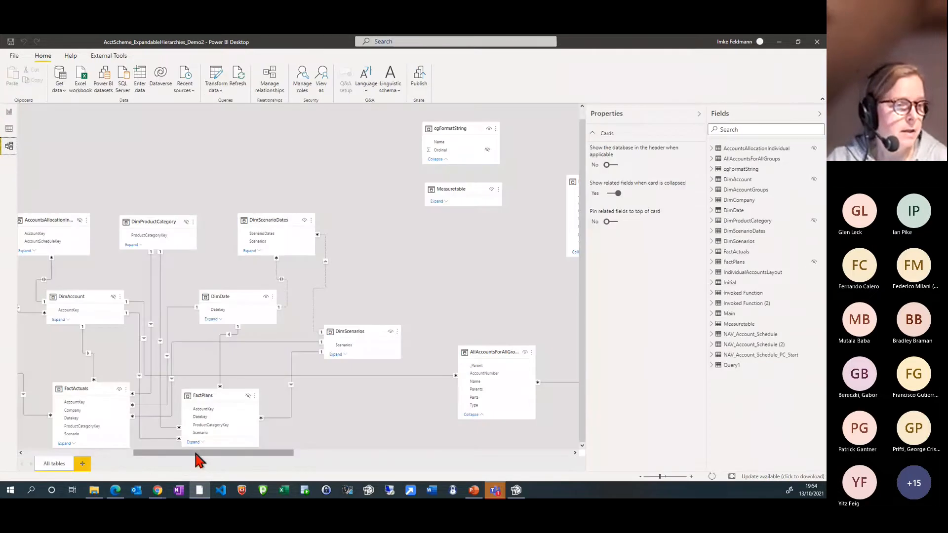
left_click_drag(194, 452, 150, 454)
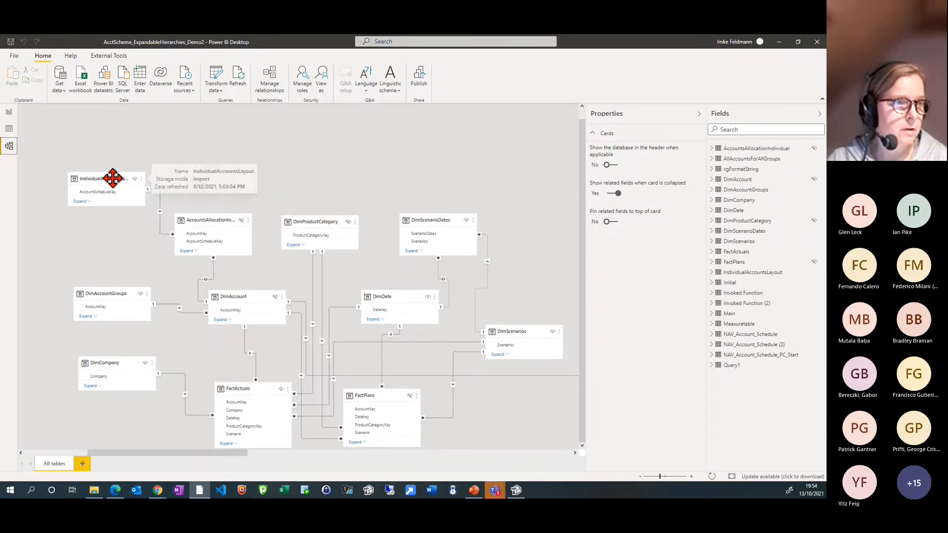
left_click_drag(113, 178, 106, 154)
left_click_drag(207, 220, 198, 218)
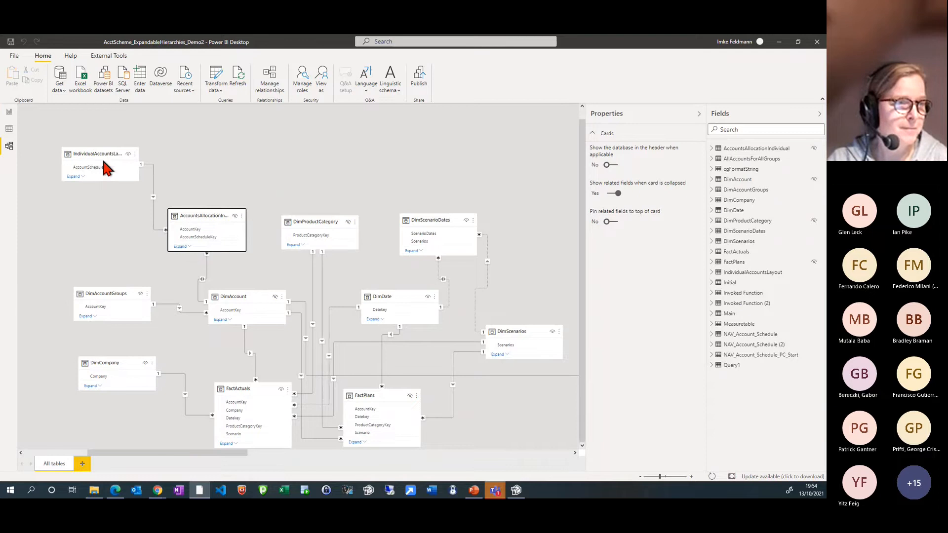
mouse_move(106, 168)
left_mouse_down()
mouse_move(97, 148)
mouse_move(103, 158)
left_mouse_up()
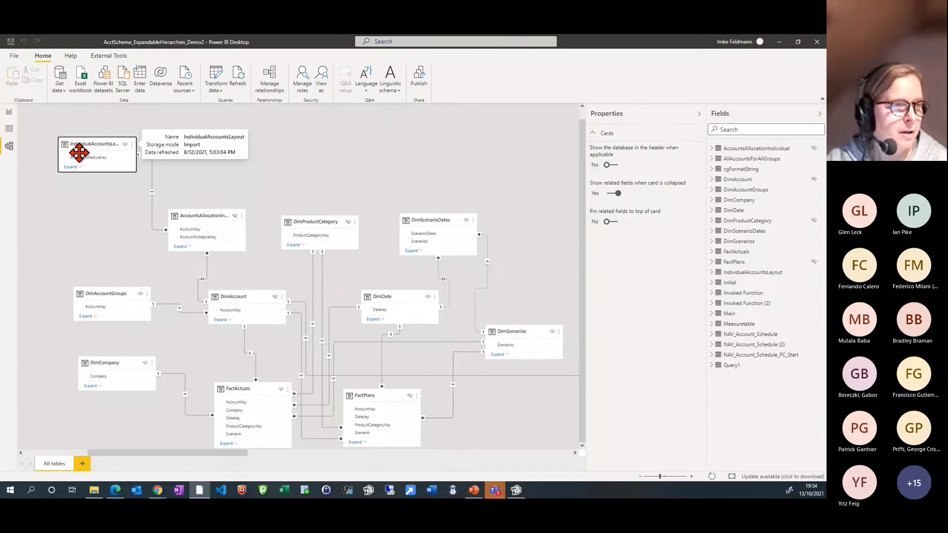
left_click_drag(106, 294, 75, 290)
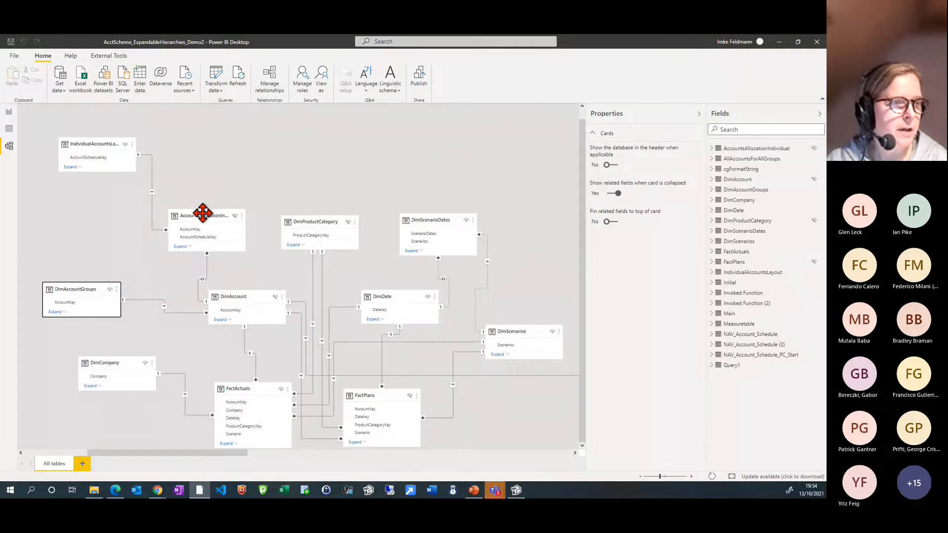
mouse_move(208, 217)
left_mouse_down()
mouse_move(201, 203)
mouse_move(201, 212)
left_mouse_up()
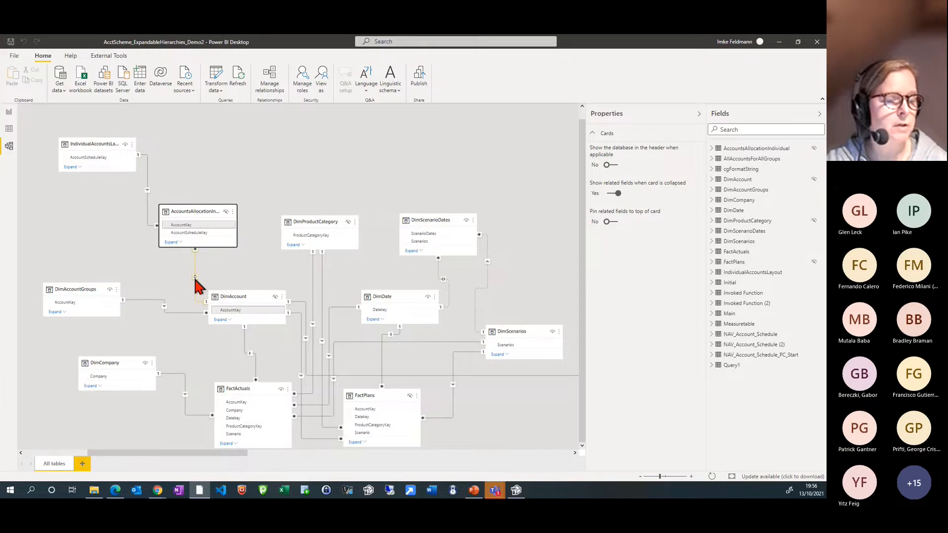
left_click(8, 112)
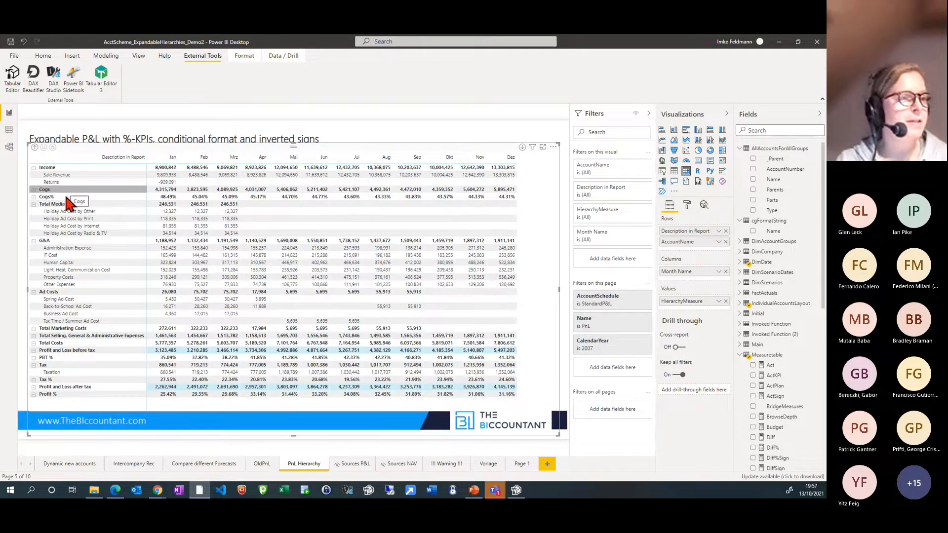
Examine the account key, indent and level columns of the IndividualAccountsLayout table in the data view and return to the report
left_click(9, 130)
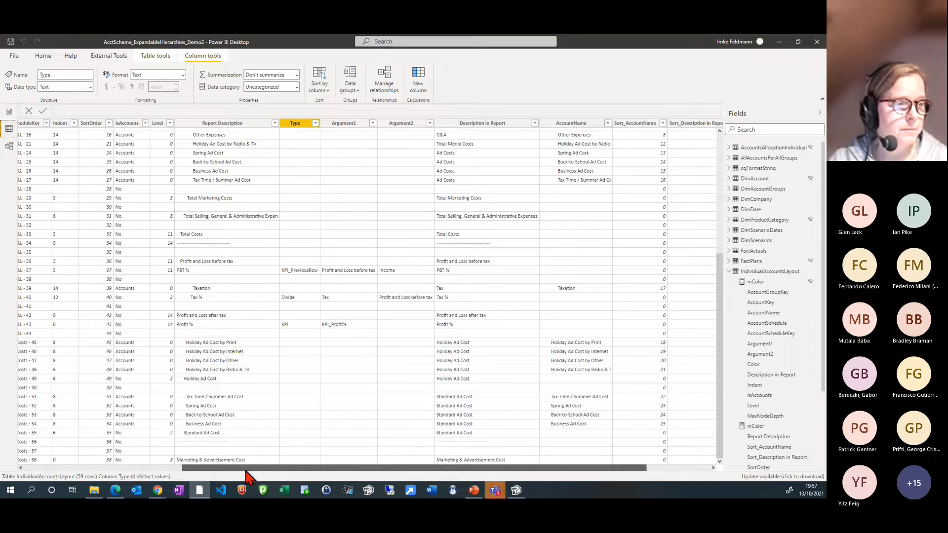
left_click_drag(246, 472, 79, 473)
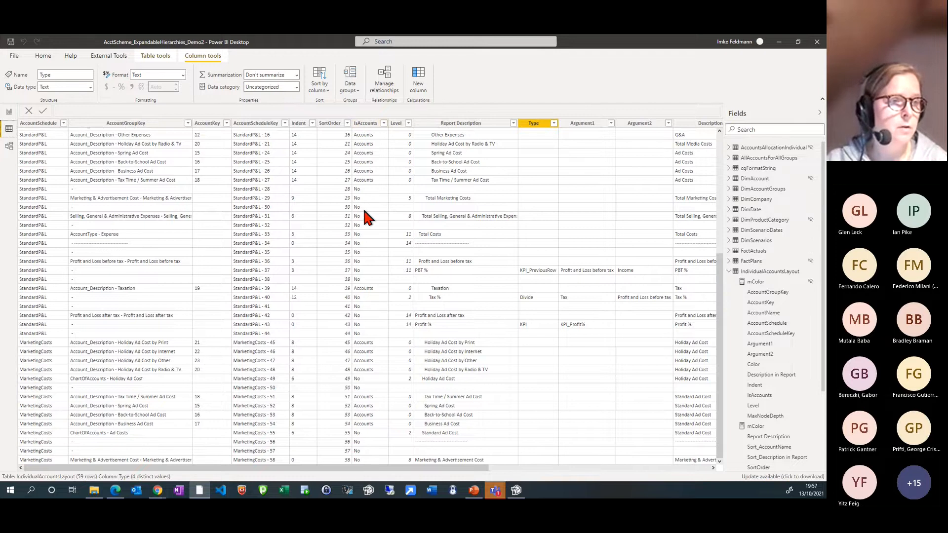
scroll(366, 217, "up", 8)
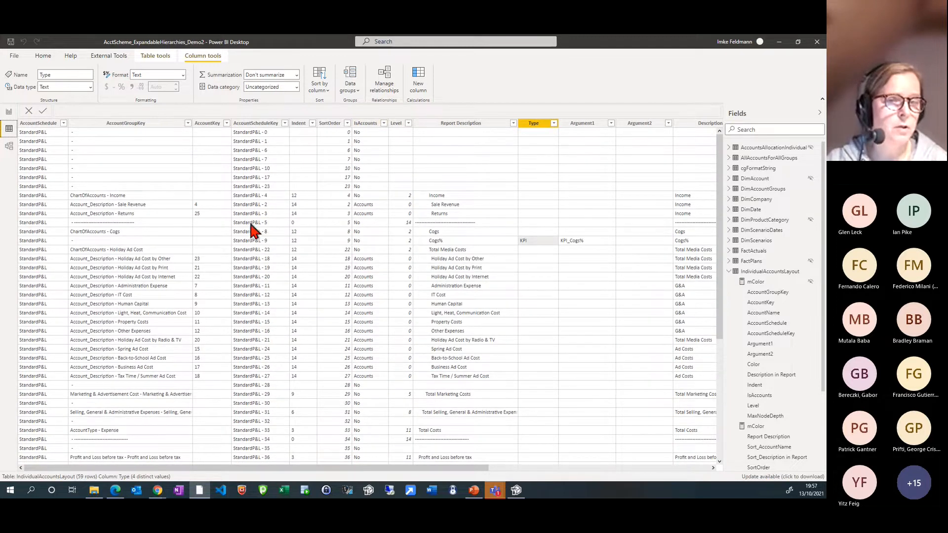
left_click(763, 273)
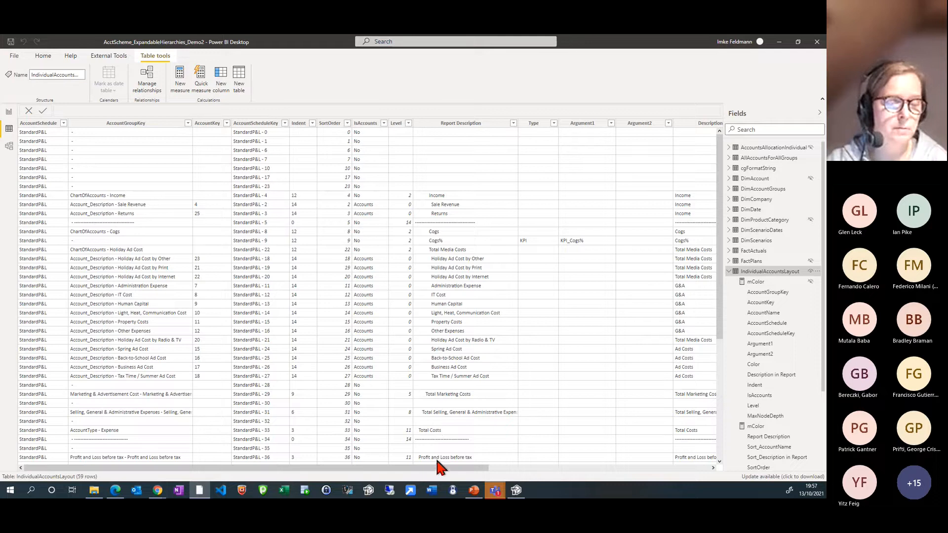
left_click(9, 113)
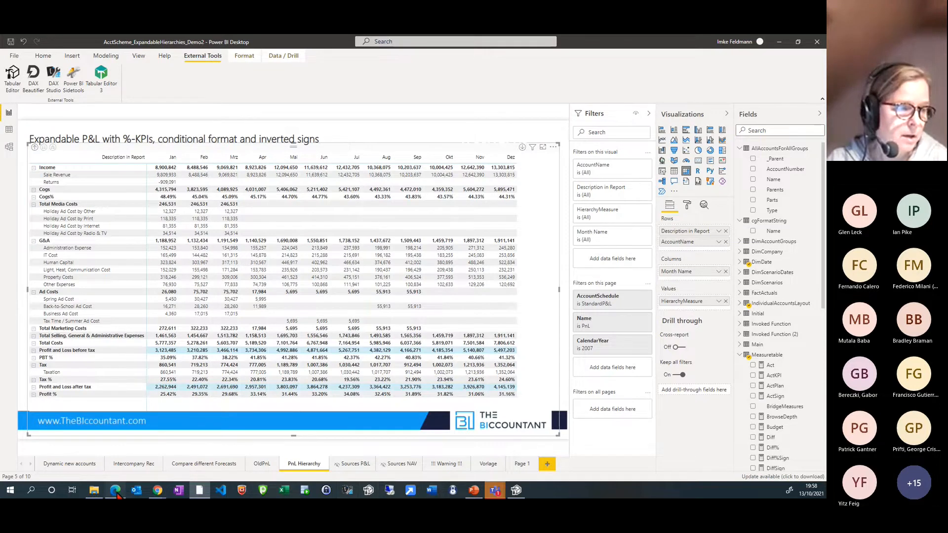
Switch to Chrome and examine the data model diagram in the BIccountant article on parent-child hierarchies with multiple parents
mouse_move(157, 491)
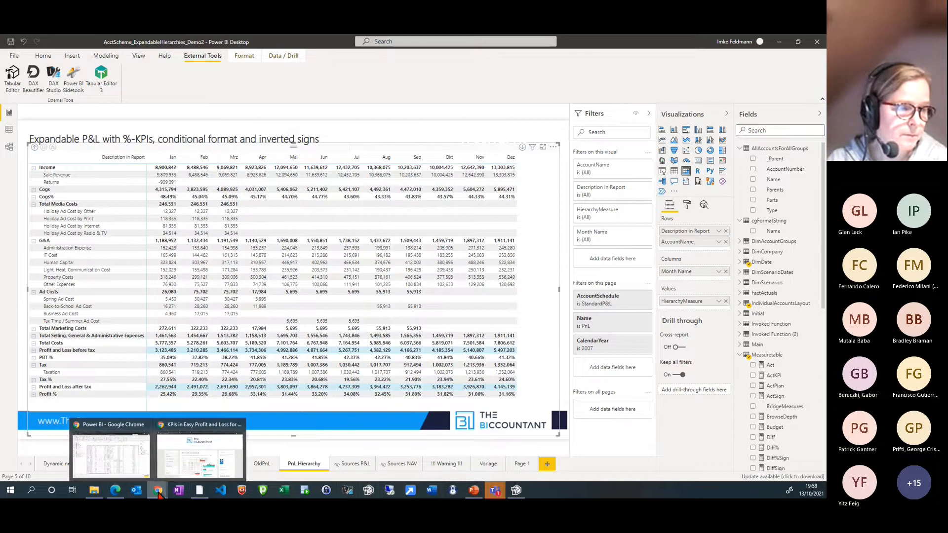
left_click(176, 468)
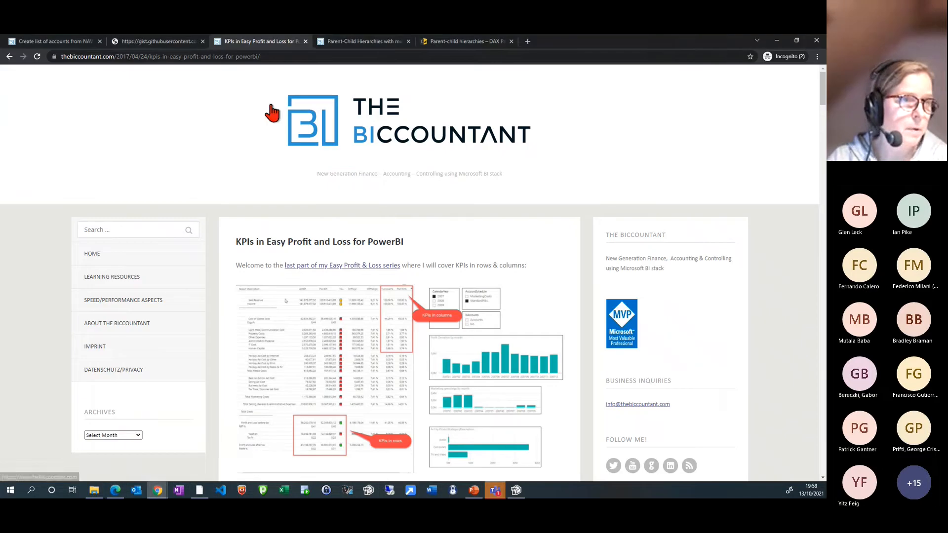
left_click(356, 44)
scroll(202, 265, "up", 1)
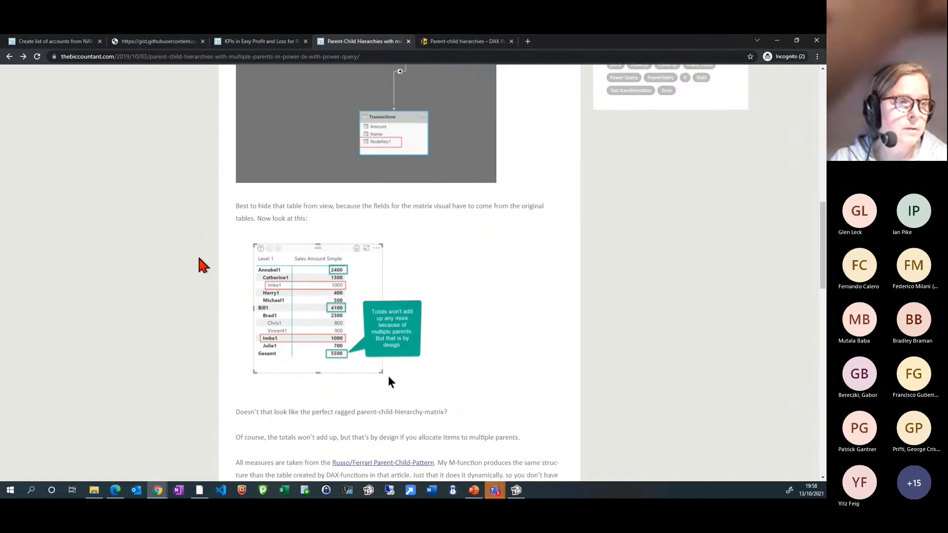
scroll(203, 265, "up", 2)
scroll(203, 265, "down", 2)
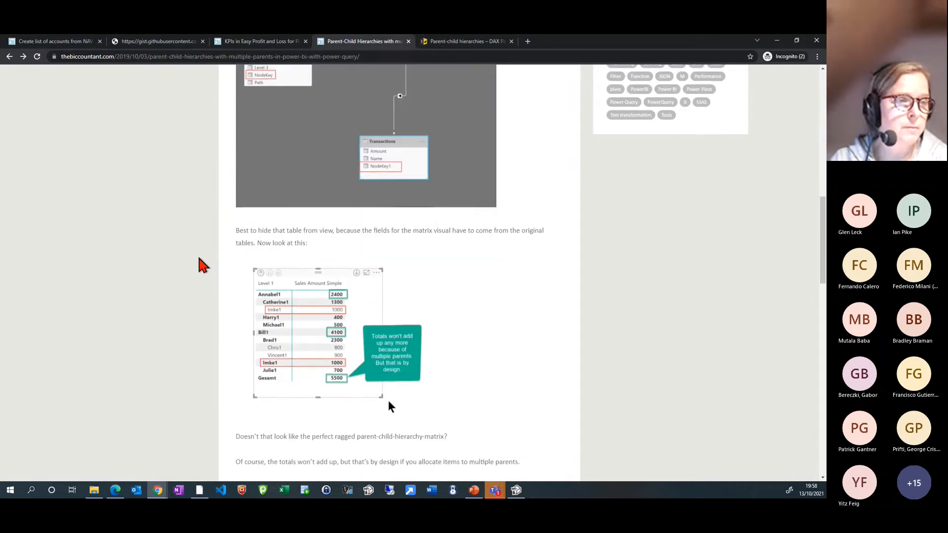
scroll(203, 265, "up", 7)
scroll(202, 265, "down", 7)
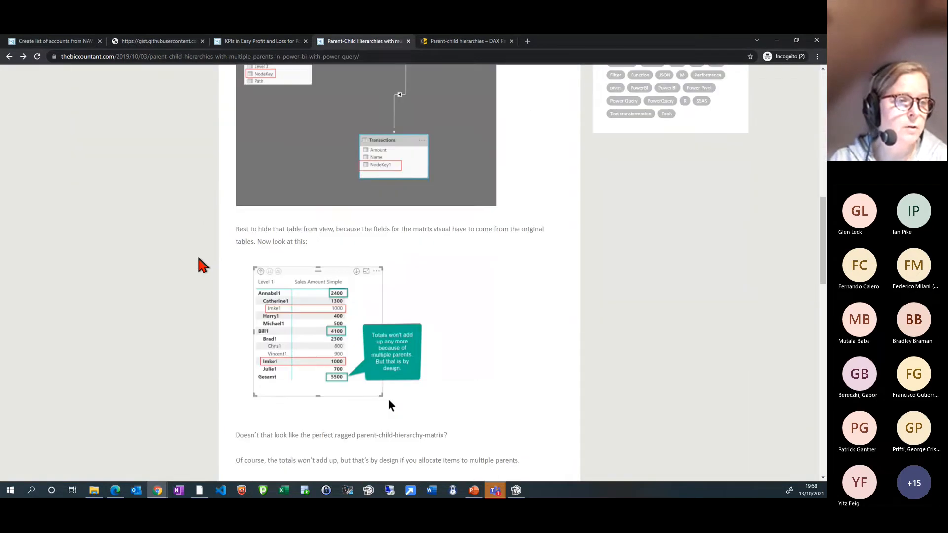
scroll(168, 290, "up", 5)
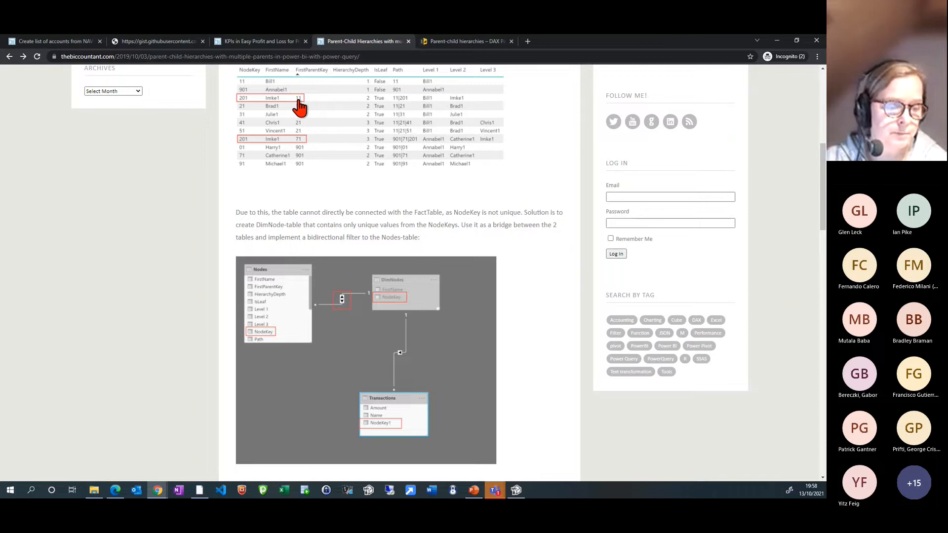
Return briefly to the Power BI report, then read through the article's DimNodes section down to its parent-child pattern reference
left_click(199, 490)
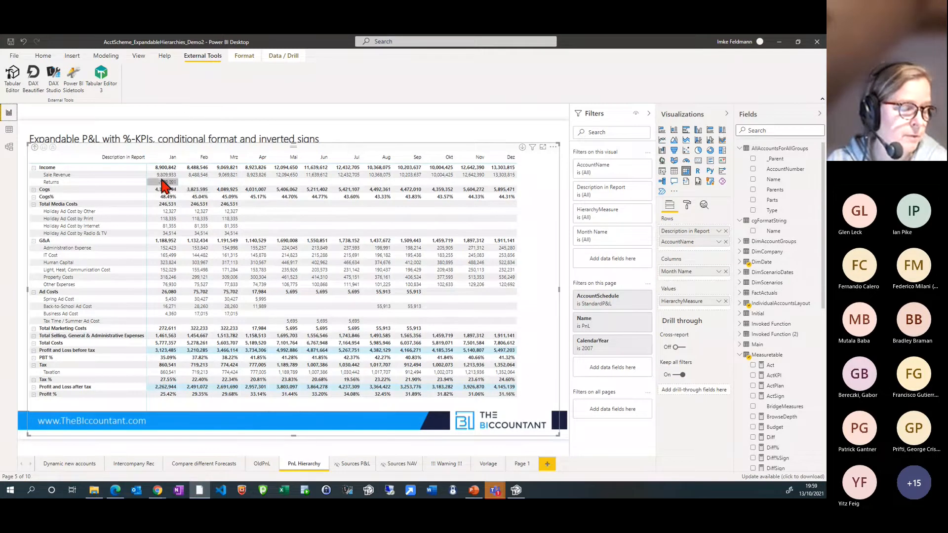
left_click(187, 465)
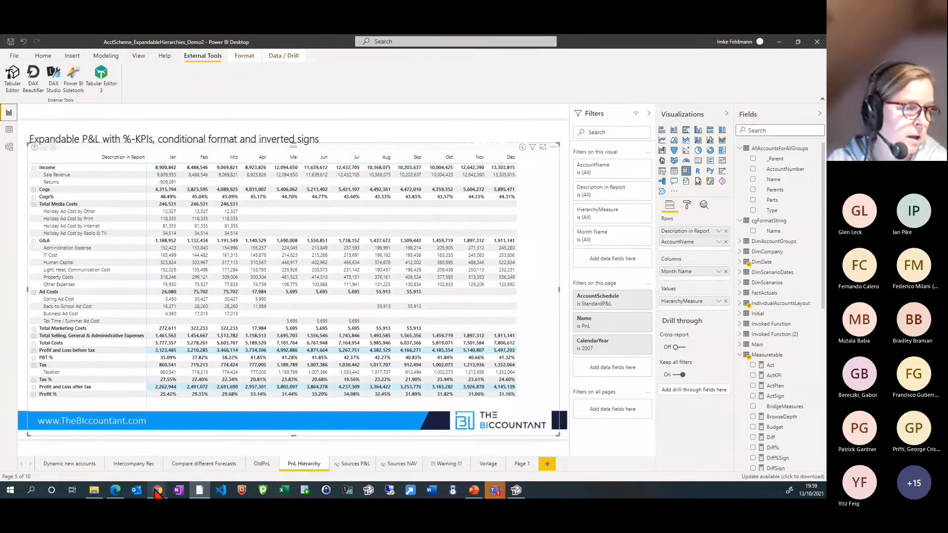
mouse_move(157, 489)
left_click(169, 466)
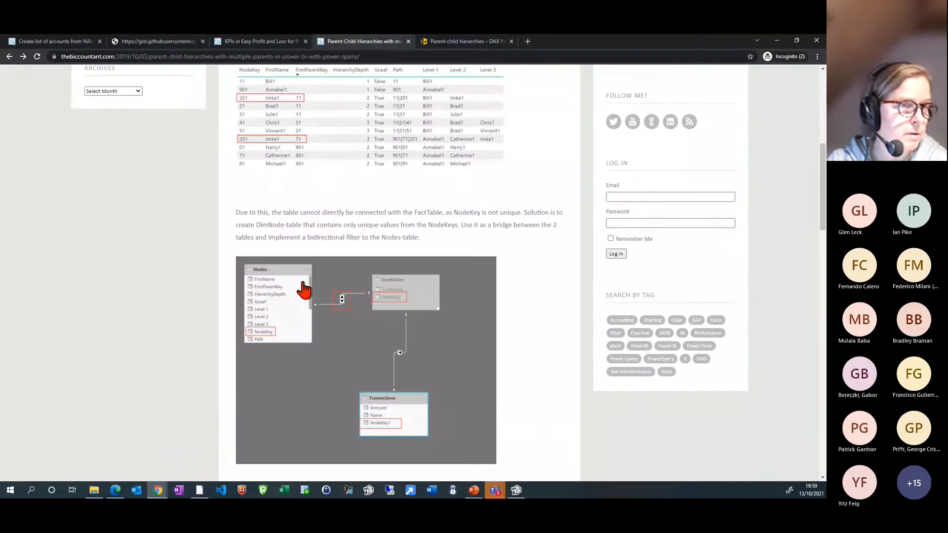
scroll(365, 294, "up", 4)
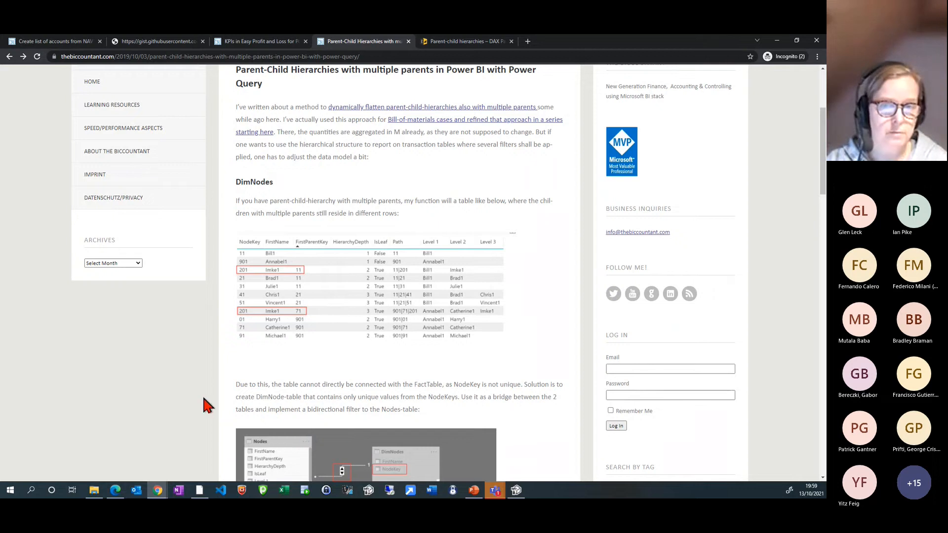
scroll(200, 394, "down", 1)
scroll(197, 393, "down", 3)
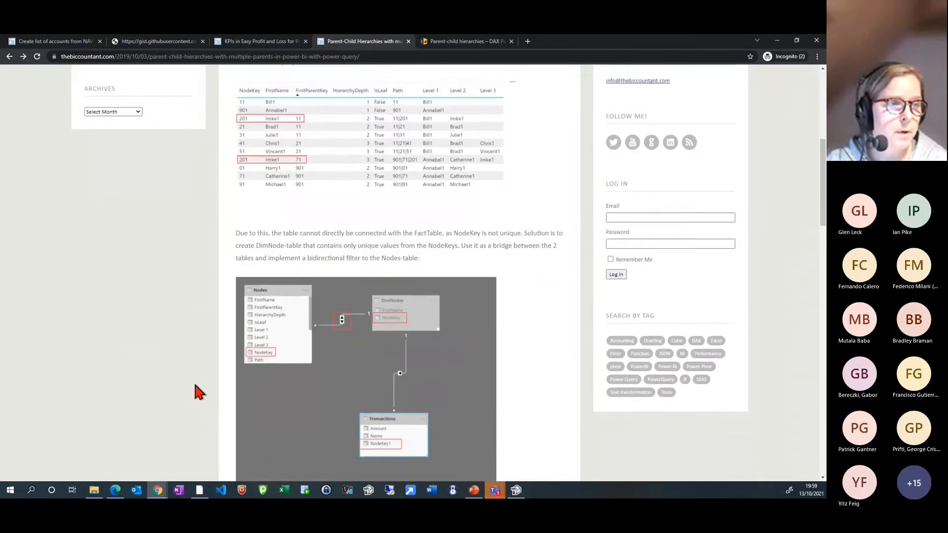
scroll(195, 391, "up", 6)
scroll(344, 341, "down", 20)
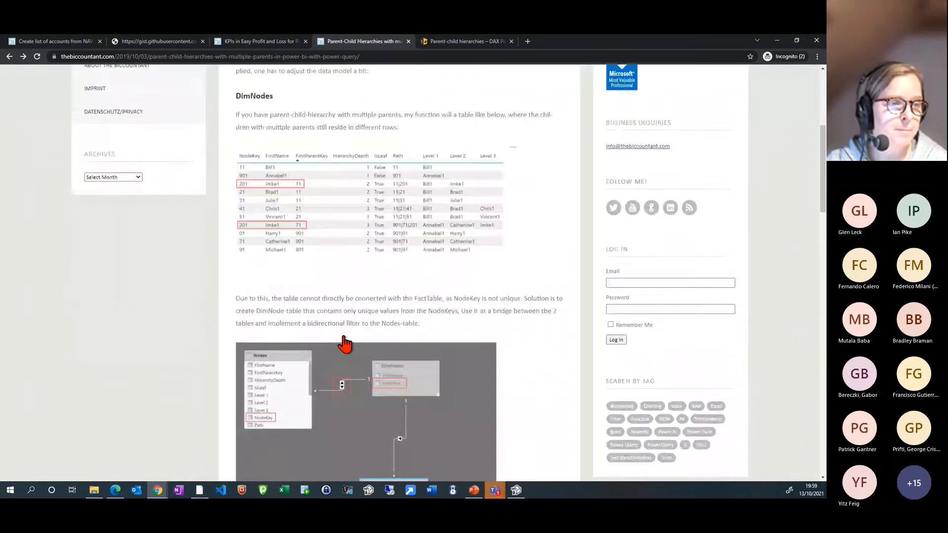
scroll(232, 347, "up", 3)
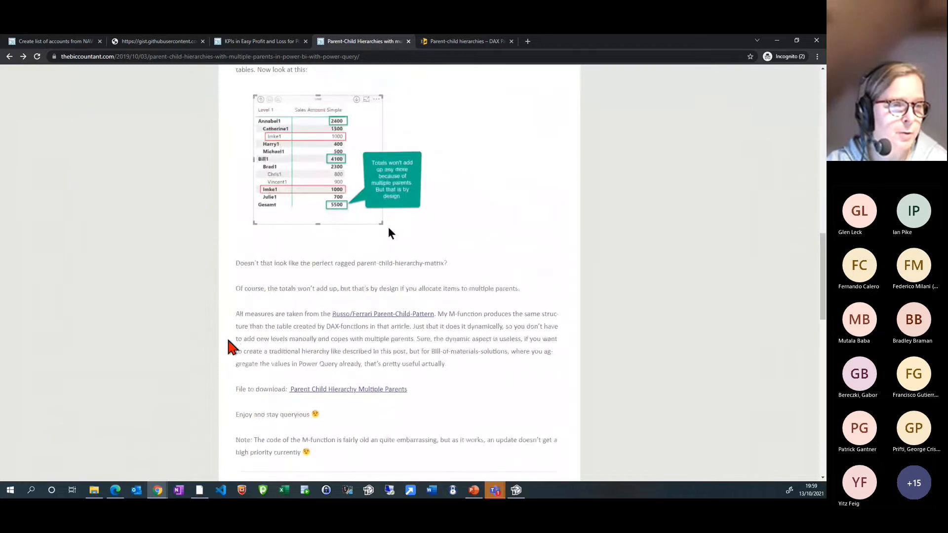
Show the DAX Patterns page on parent-child hierarchies, allow all cookies and skim its chart of accounts and basic pattern sections
right_click(395, 317)
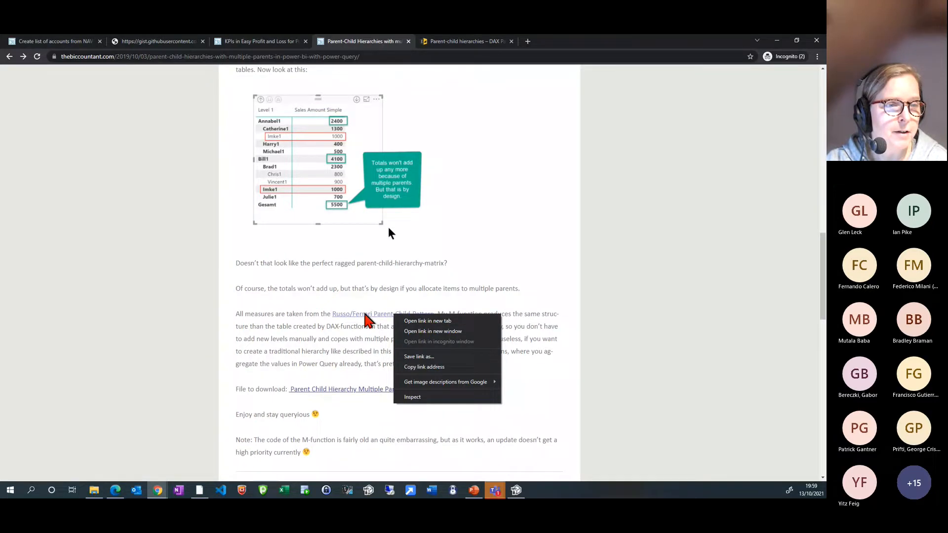
left_click(460, 43)
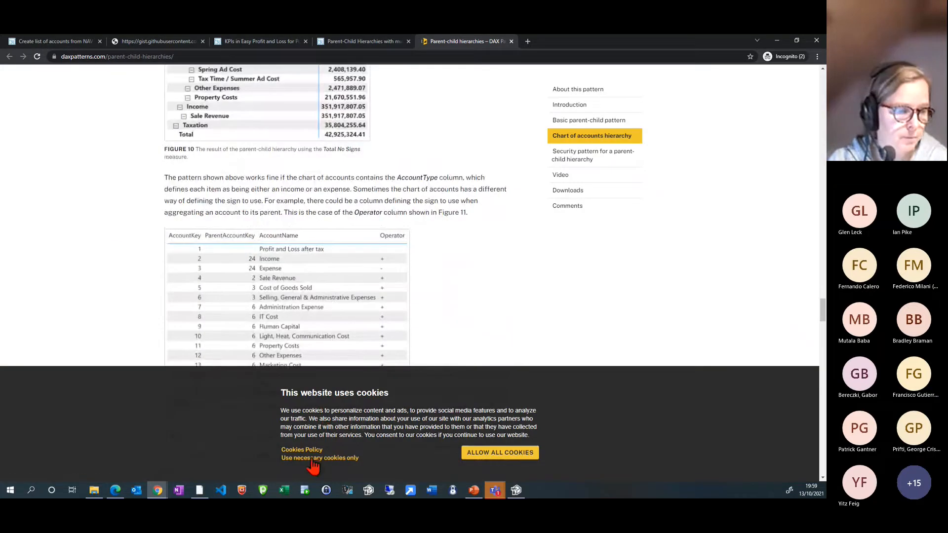
left_click(474, 453)
scroll(143, 275, "up", 5)
scroll(143, 275, "up", 15)
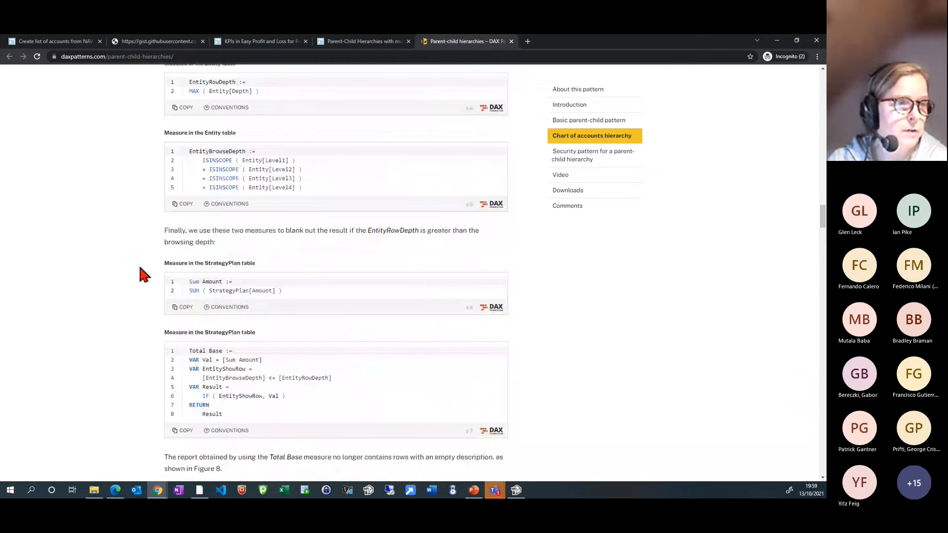
scroll(143, 275, "up", 20)
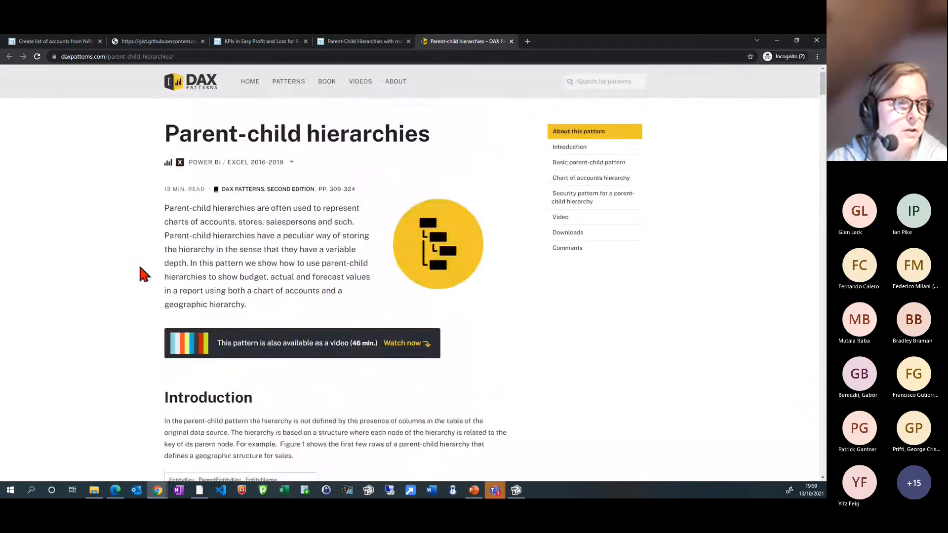
scroll(144, 275, "down", 12)
scroll(123, 340, "down", 9)
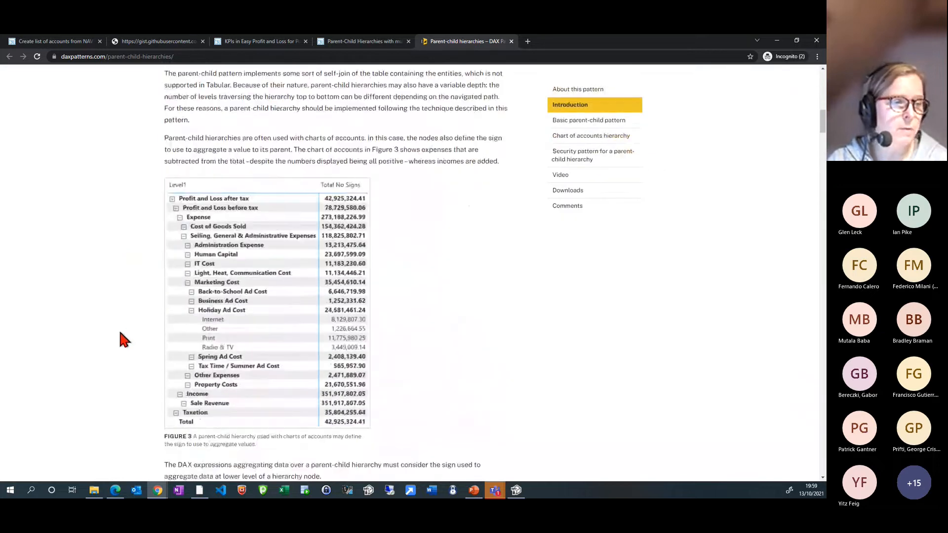
scroll(124, 340, "down", 10)
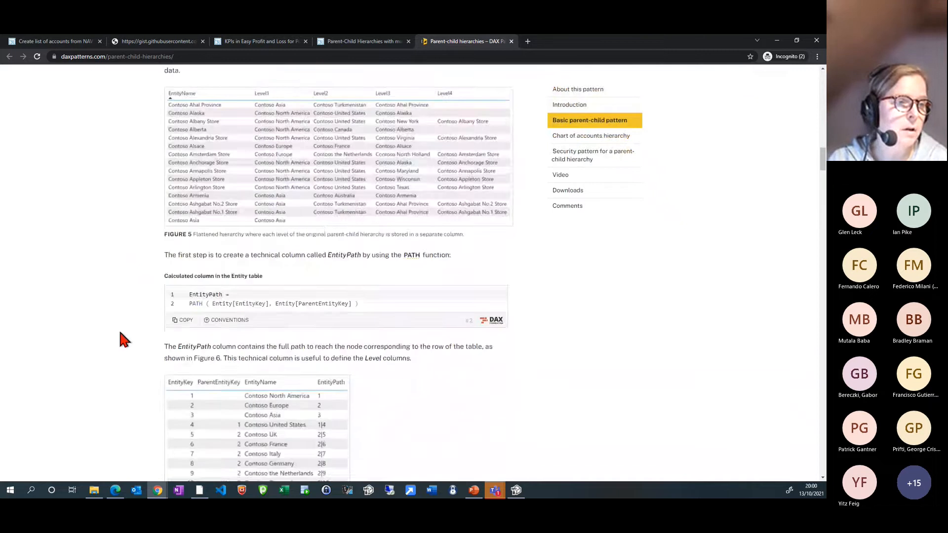
scroll(124, 340, "down", 2)
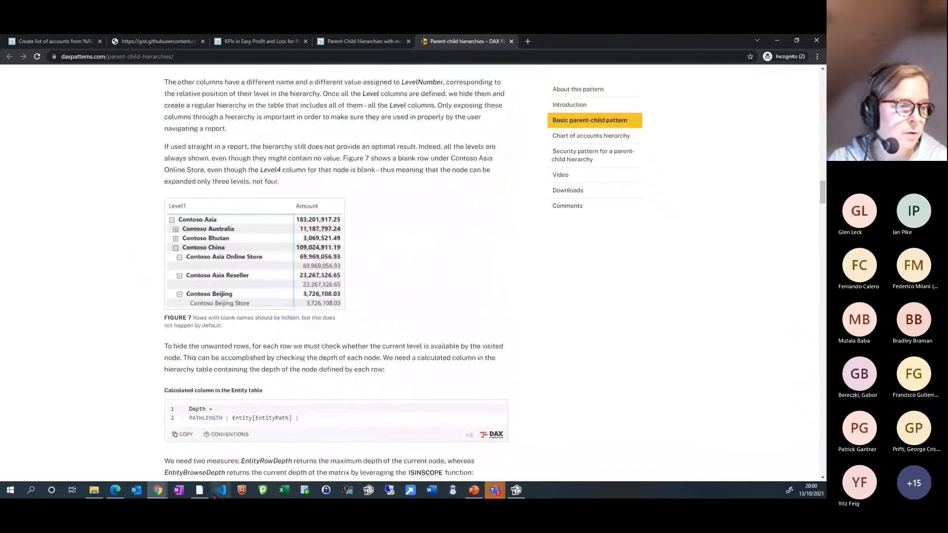
Switch back to Power BI Desktop and examine the full HierarchyMeasure formula from the PnL Hierarchy report page
left_click(200, 491)
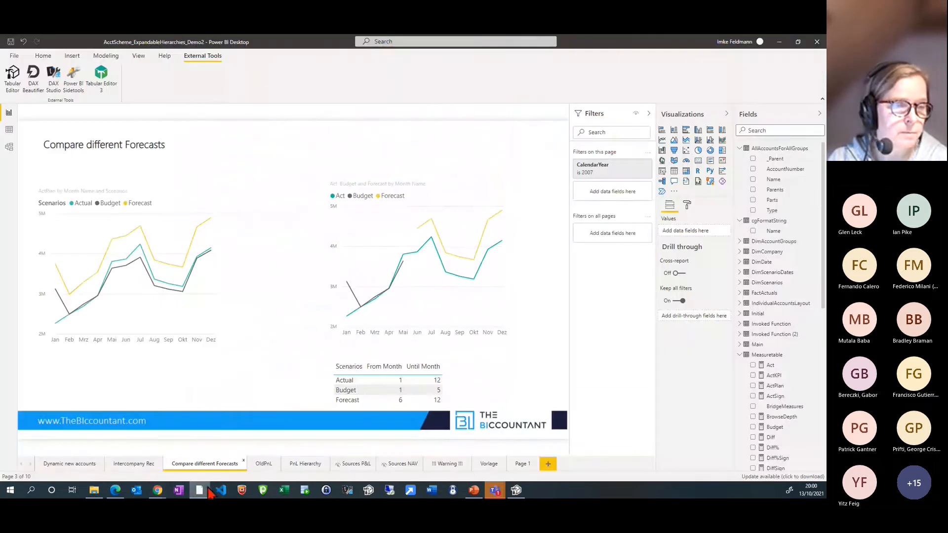
left_click(302, 466)
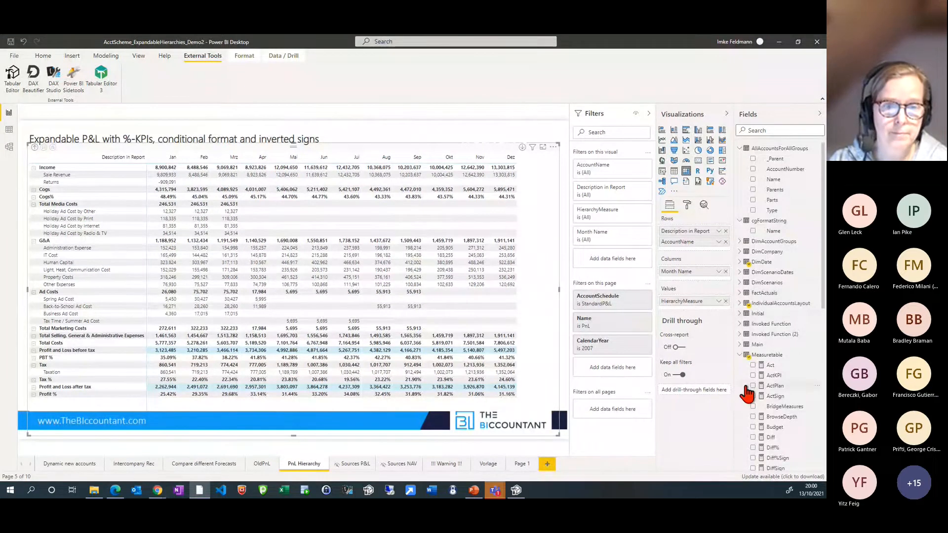
scroll(760, 395, "down", 5)
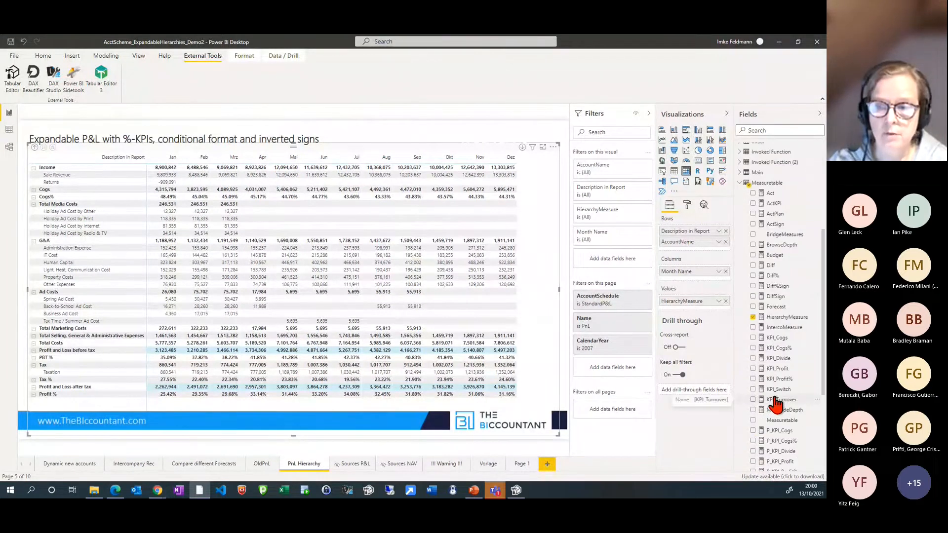
left_click(785, 318)
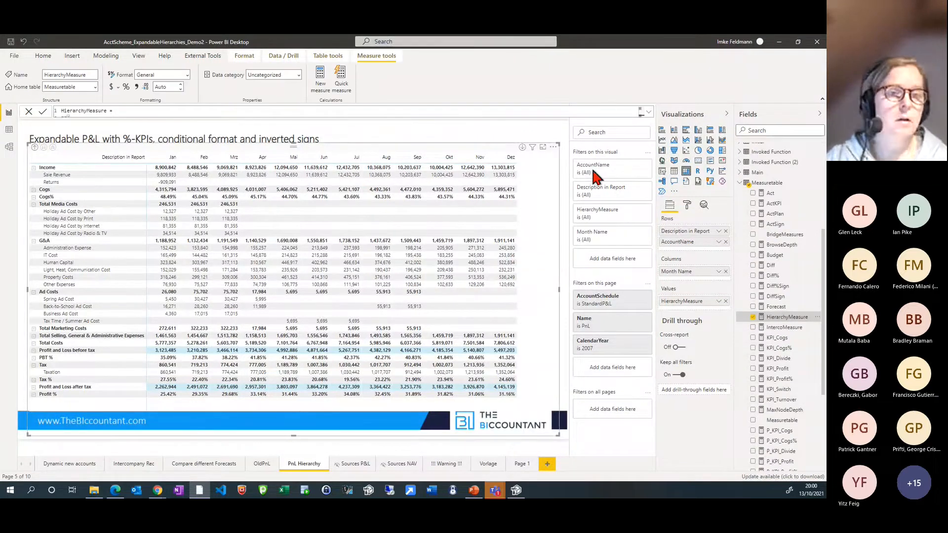
left_click(648, 112)
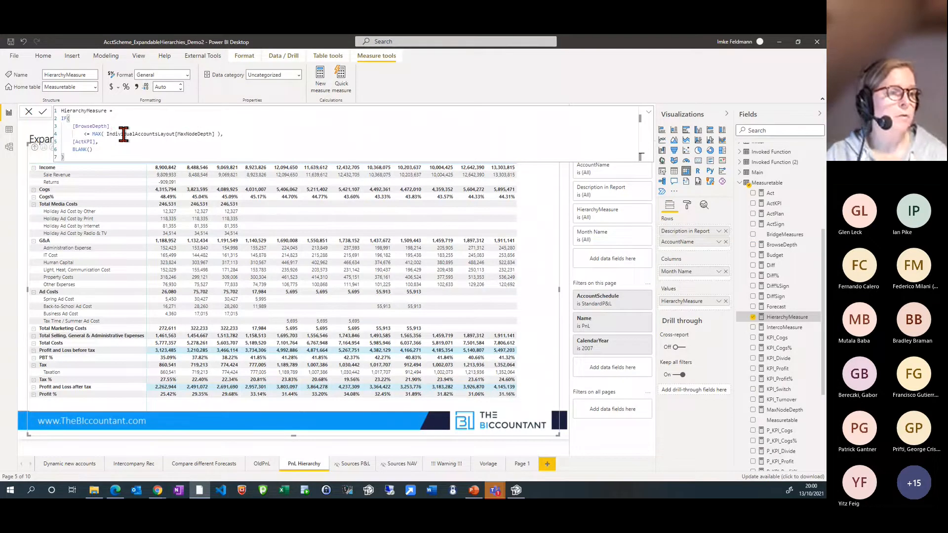
left_click(90, 142)
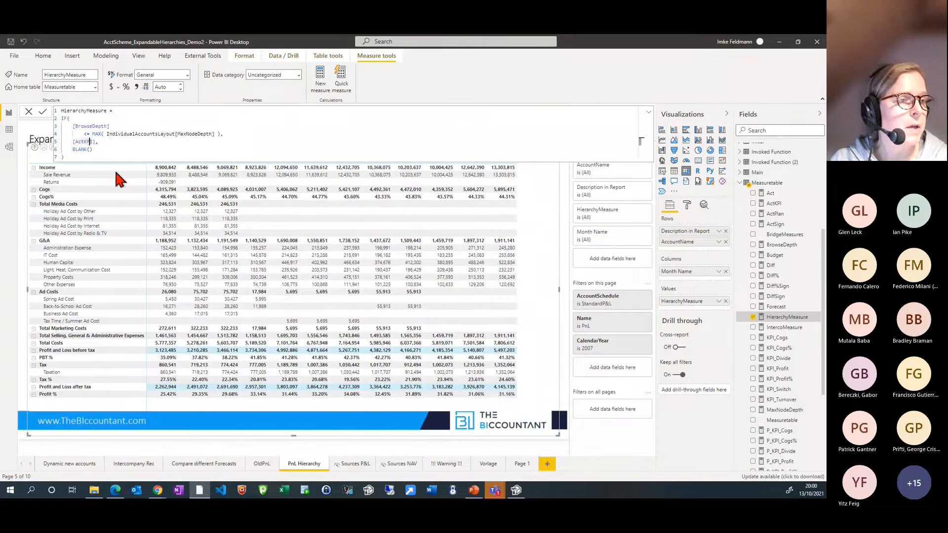
left_click(95, 149)
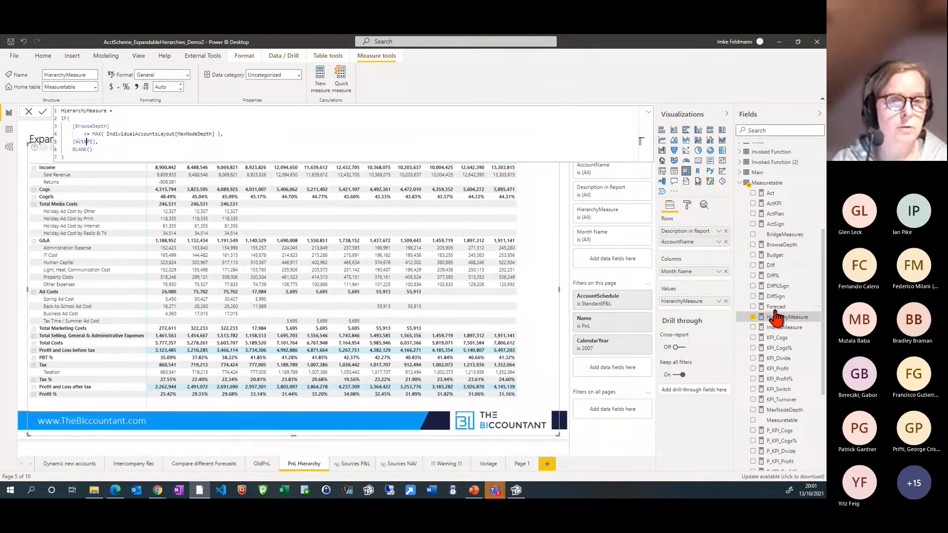
Examine the formulas of the ActKPI and KPI_Divide measures in the Measuretable
scroll(776, 318, "up", 3)
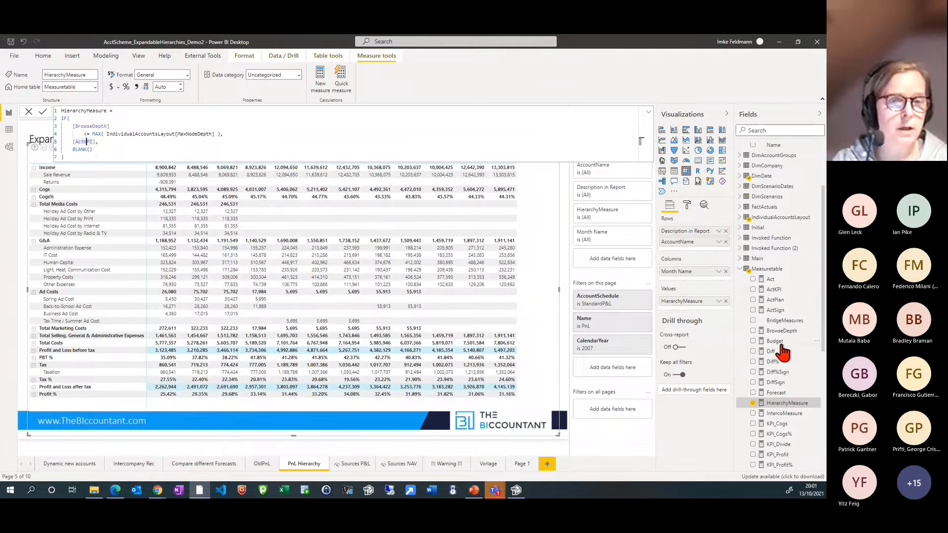
left_click(783, 291)
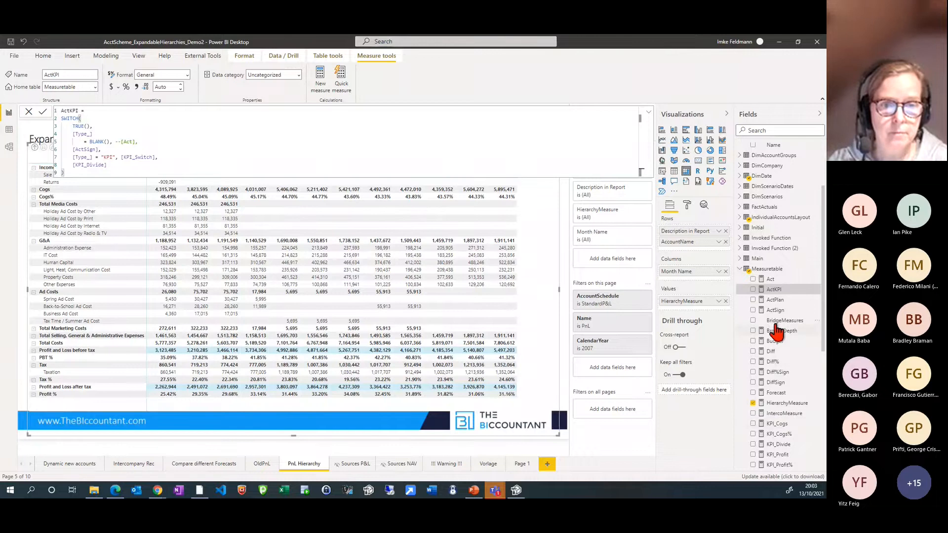
left_click(789, 447)
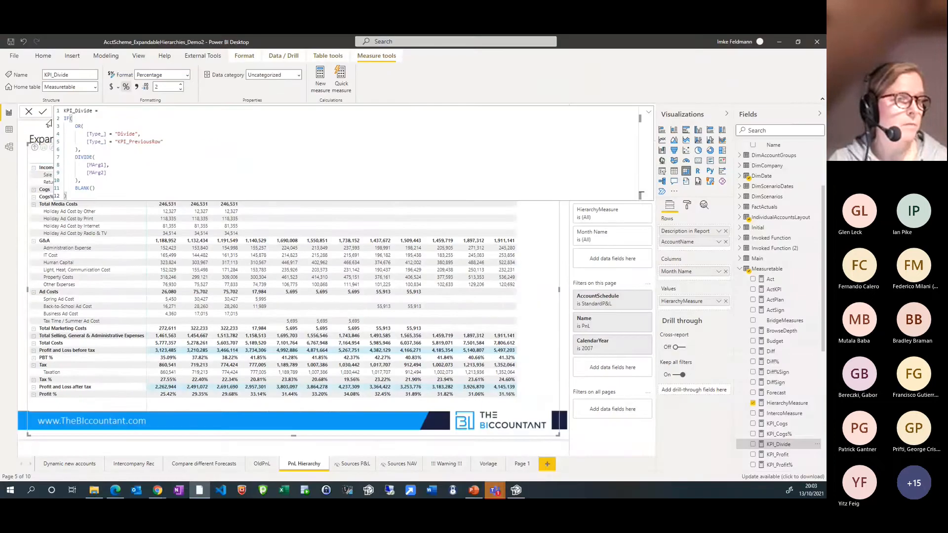
Examine the IndividualAccountsLayout table's data from its Type and Argument columns across to the sort, MaxNodeDepth and Color columns
left_click(15, 139)
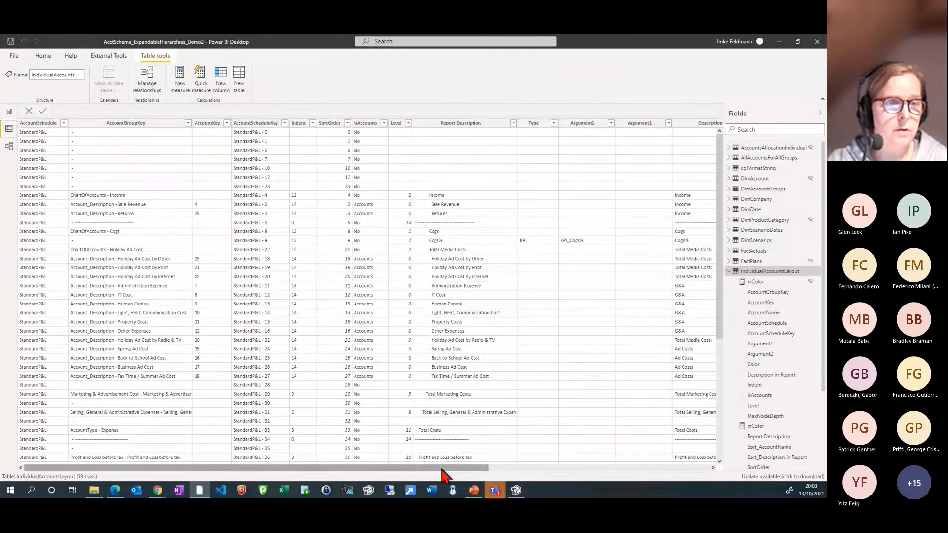
left_click_drag(443, 470, 479, 472)
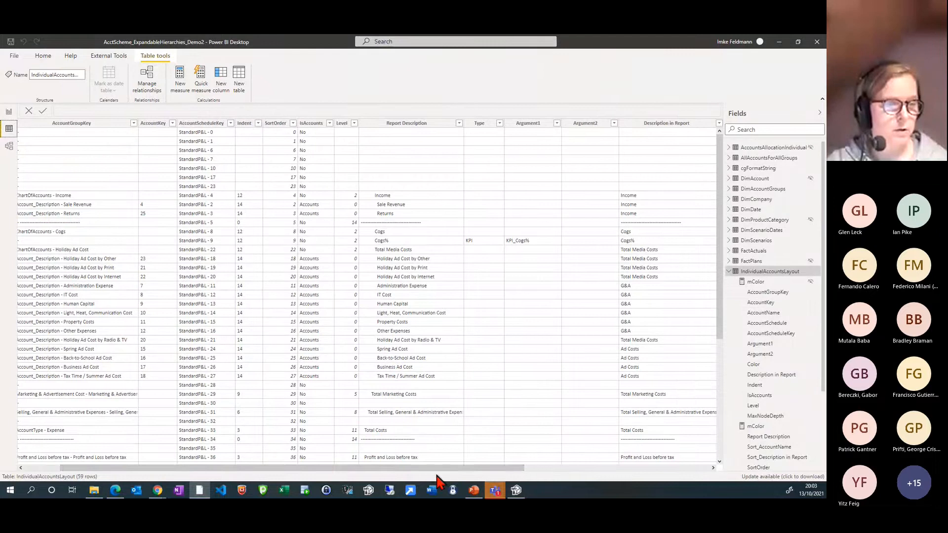
left_click_drag(437, 476, 501, 481)
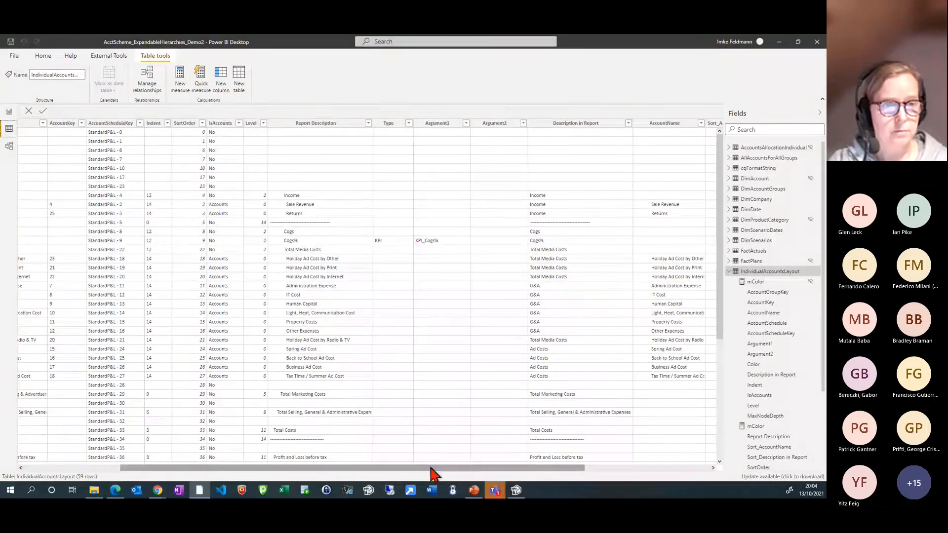
left_click_drag(431, 468, 540, 481)
scroll(392, 405, "down", 6)
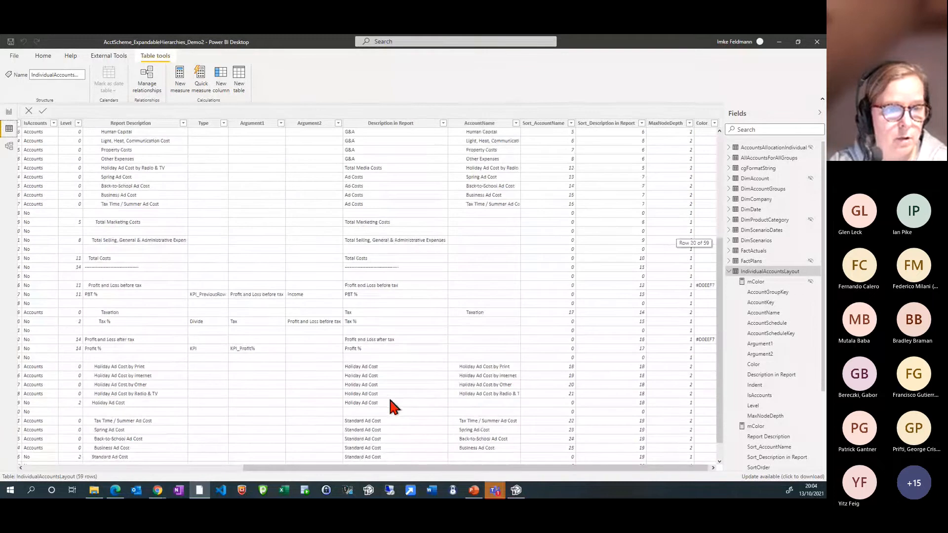
scroll(392, 406, "up", 5)
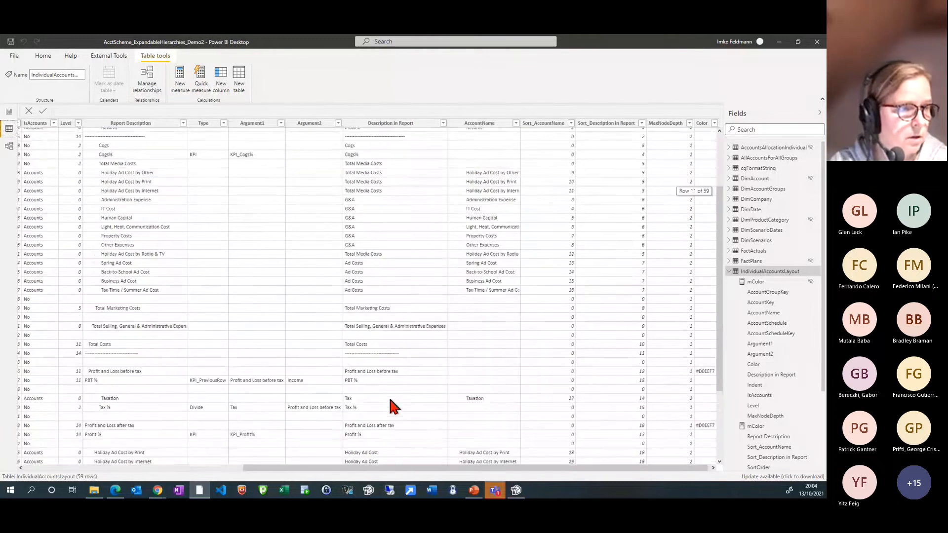
scroll(388, 395, "down", 6)
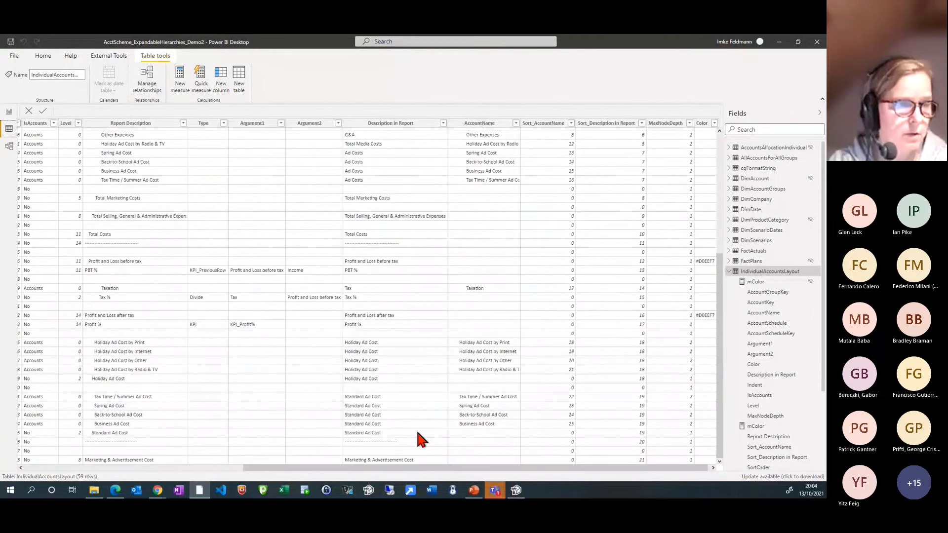
scroll(417, 433, "up", 7)
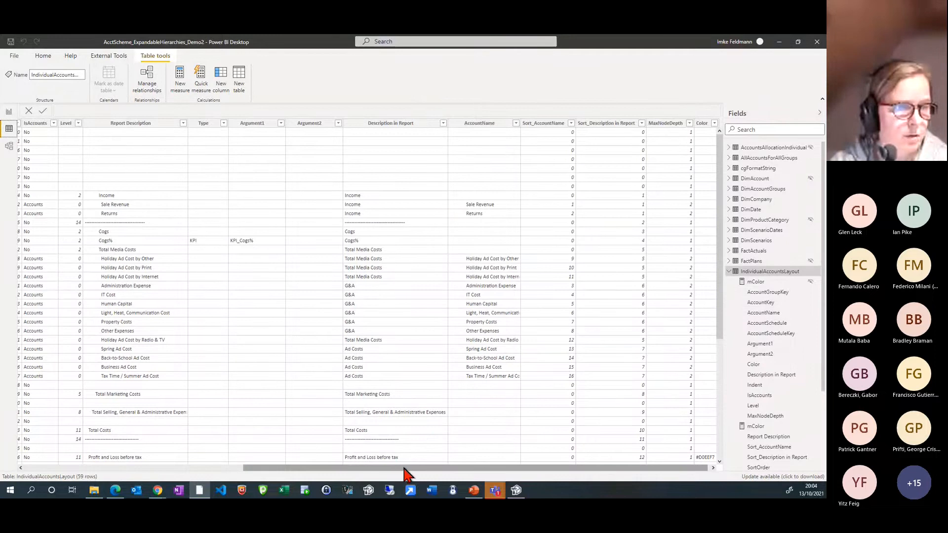
Review the layout table's StandardP&L and MarketingCosts rows from the AccountSchedule column through to the Color column
left_click_drag(407, 471, 149, 473)
scroll(163, 402, "down", 7)
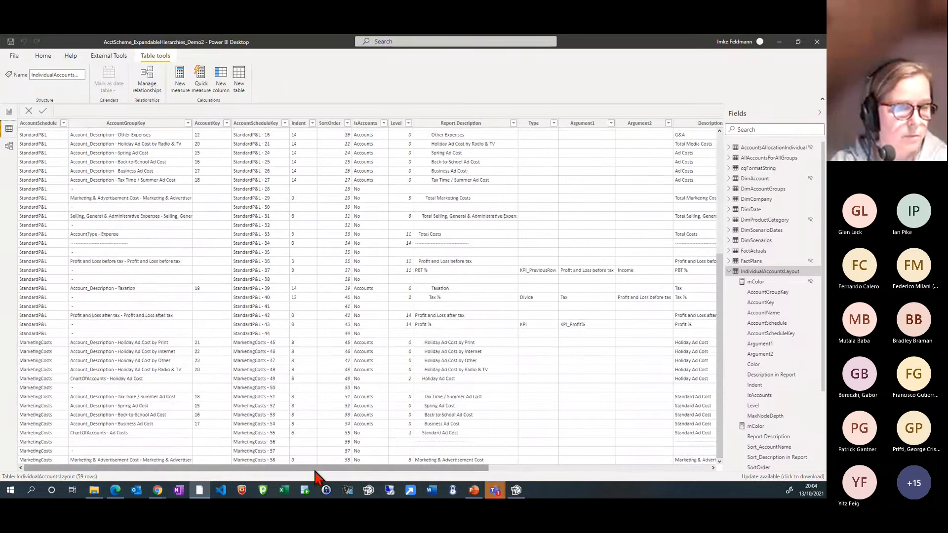
left_click_drag(316, 470, 543, 493)
scroll(352, 417, "up", 7)
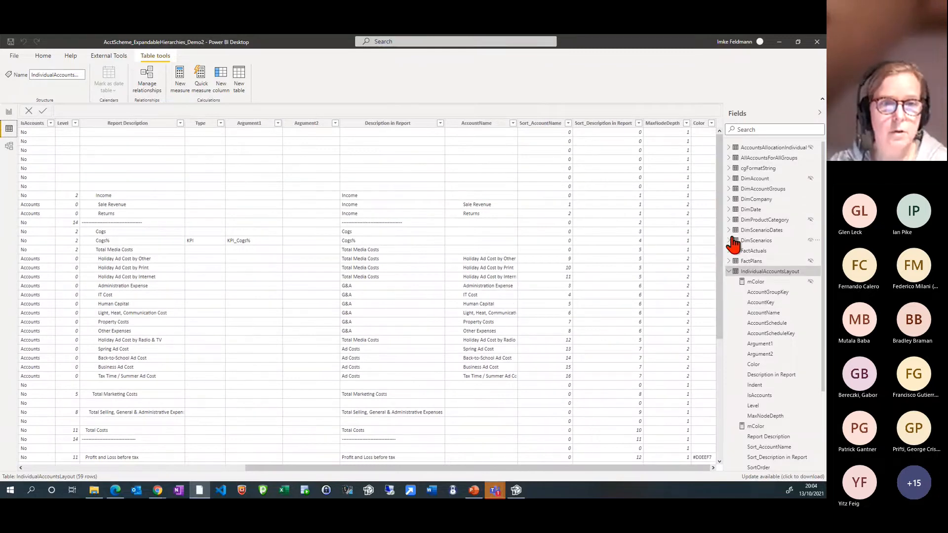
Show the Measuretable in the data view and look through its list of measures
left_click(729, 272)
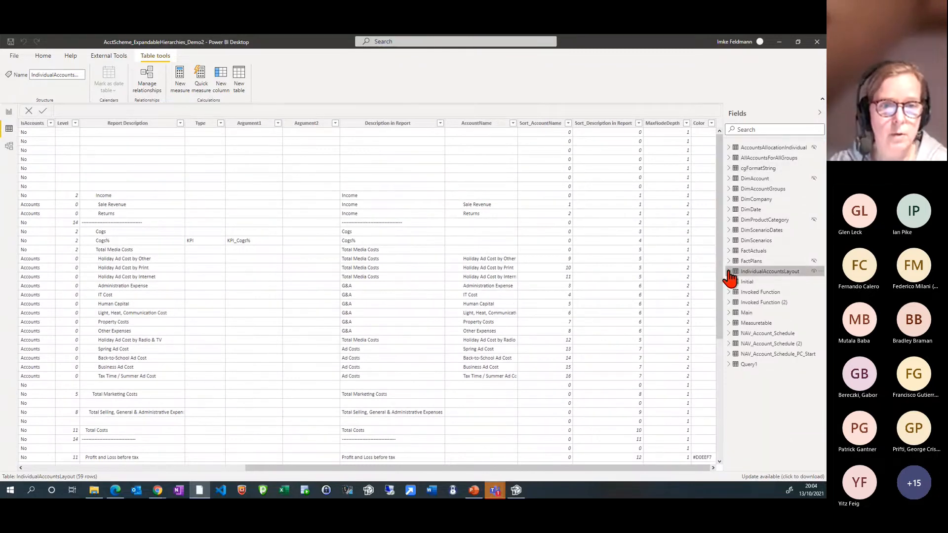
left_click(729, 272)
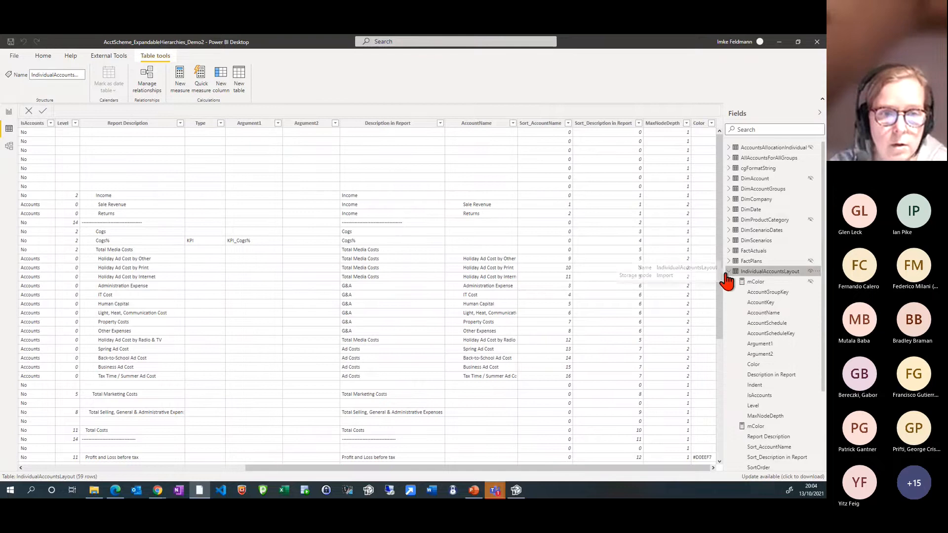
scroll(770, 377, "down", 4)
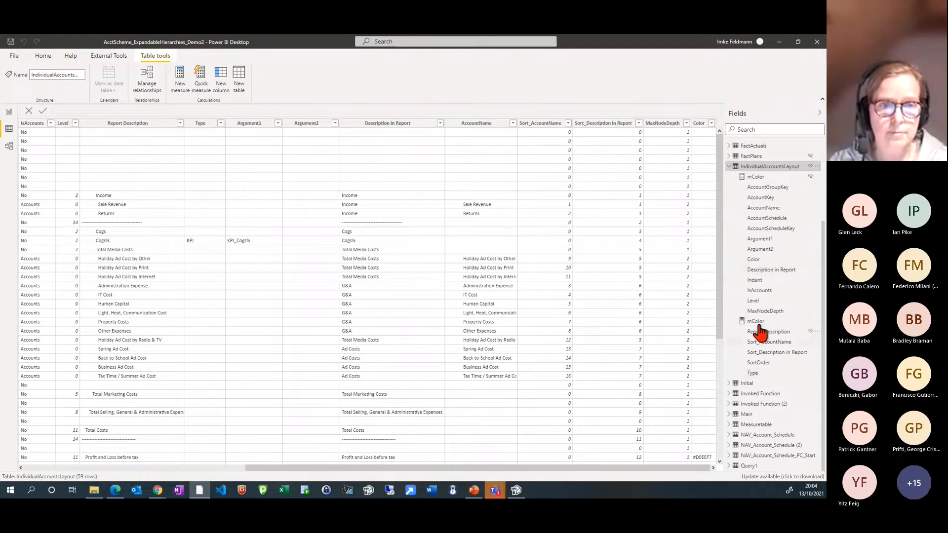
left_click(745, 426)
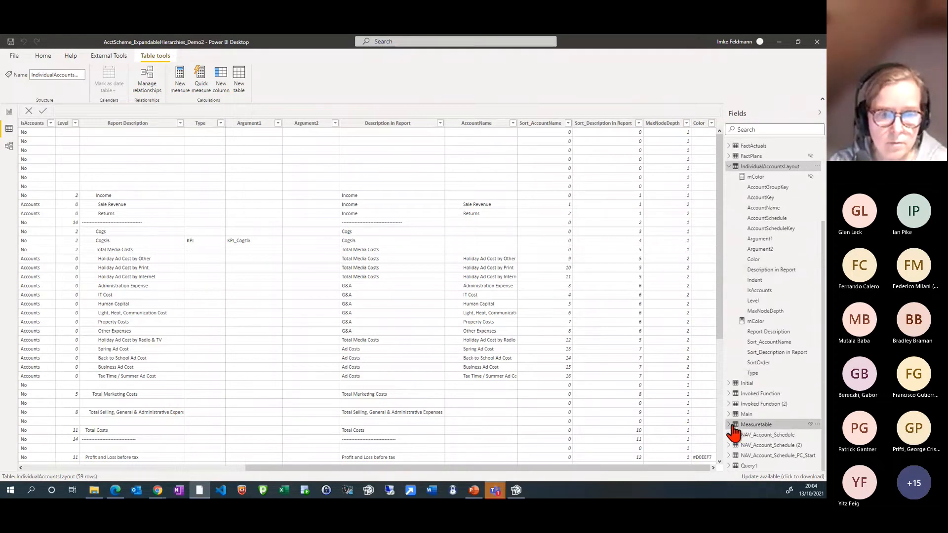
left_click(729, 425)
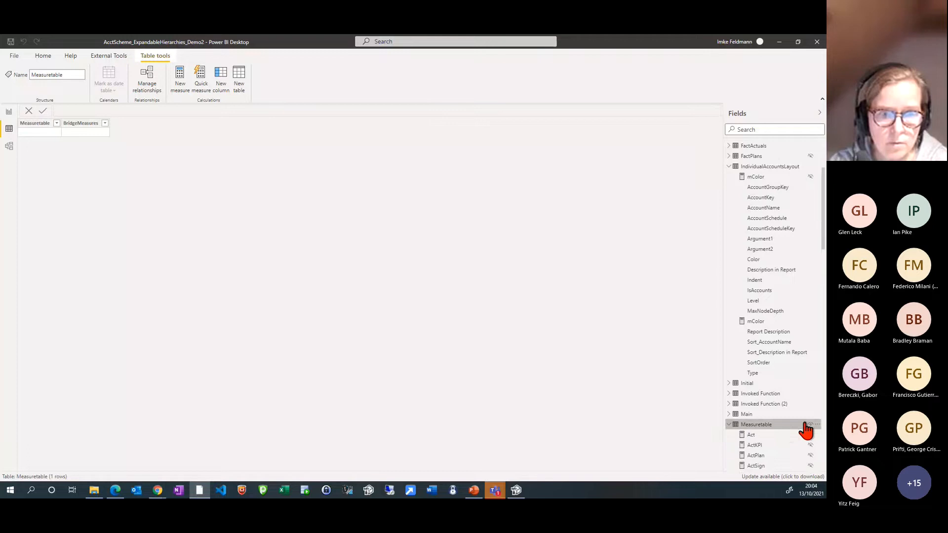
scroll(786, 431, "down", 10)
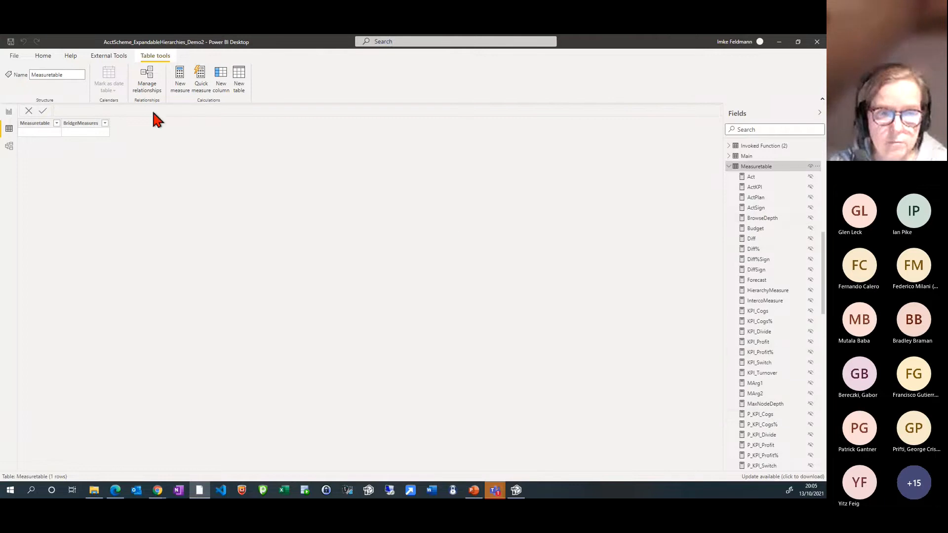
Return to the PnL Hierarchy report page and review the HierarchyMeasure, ActKPI and KPI_Divide formulas
left_click(10, 113)
left_click(777, 404)
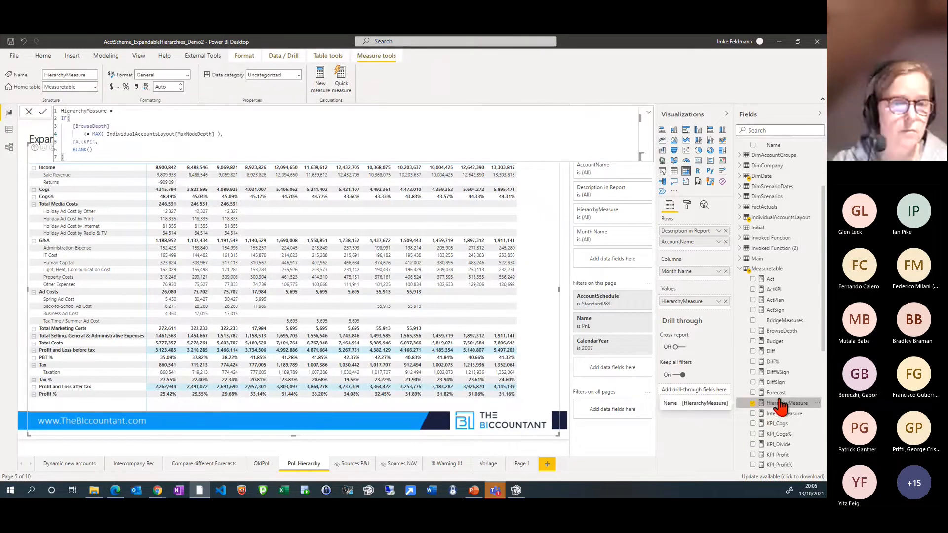
left_click(782, 291)
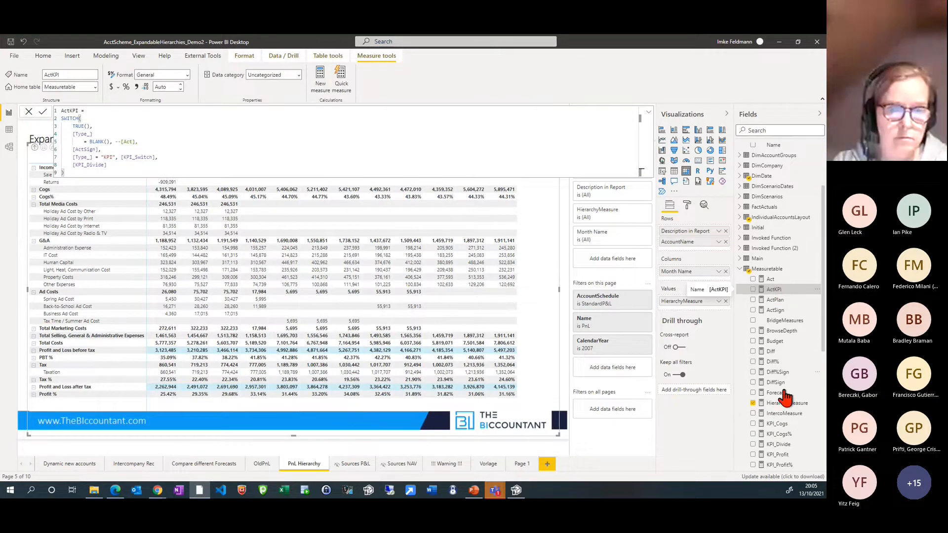
scroll(786, 433, "down", 3)
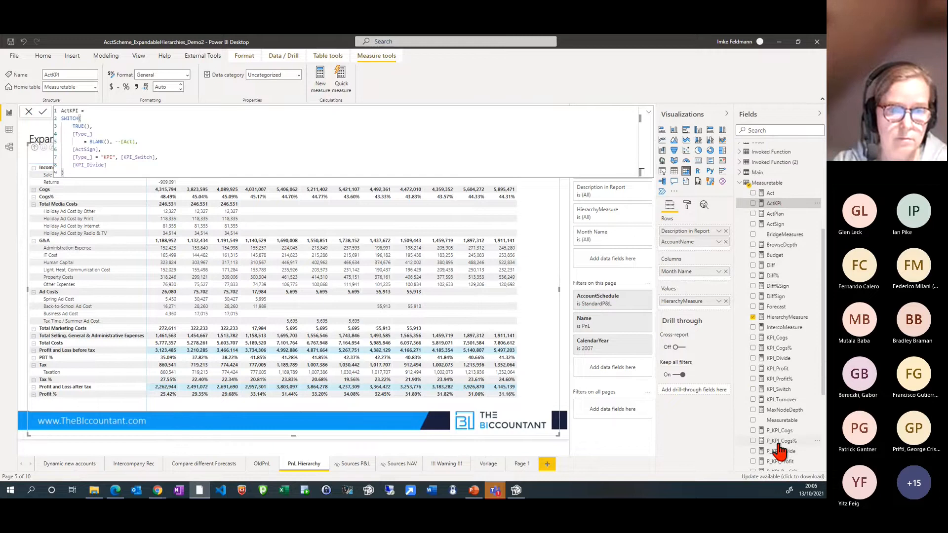
scroll(779, 447, "down", 3)
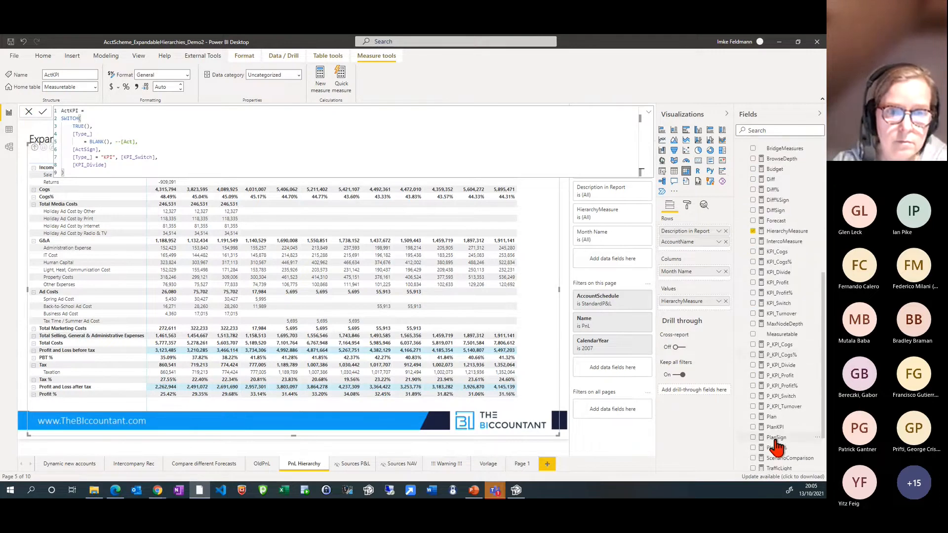
left_click(784, 275)
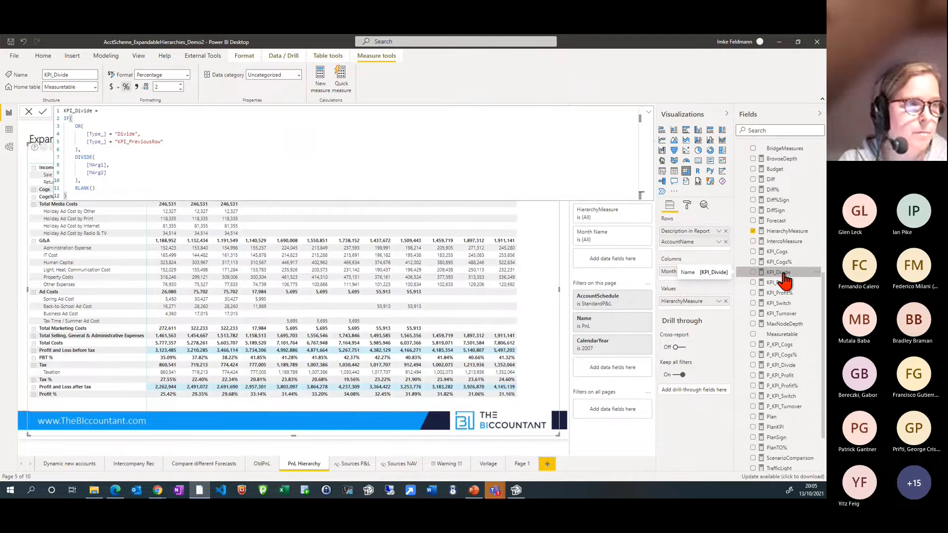
left_click(786, 232)
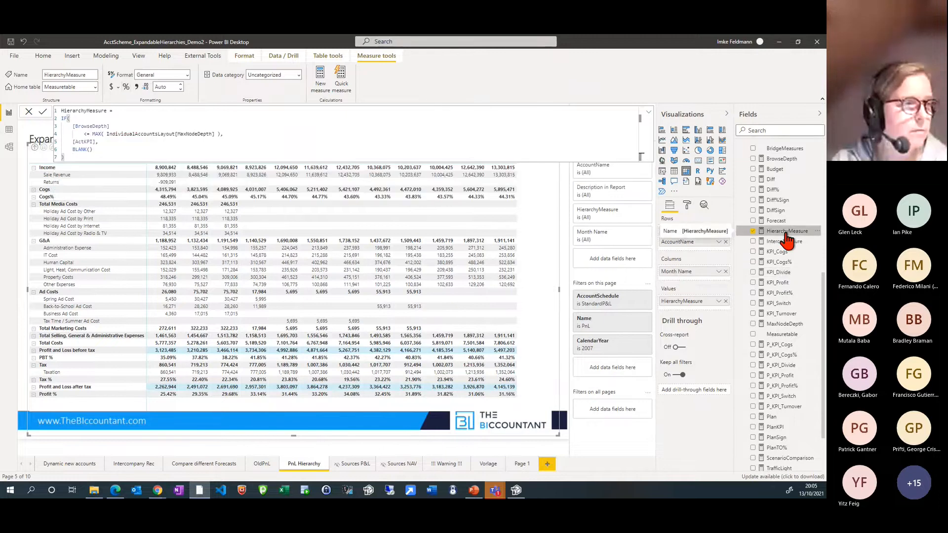
Examine the formula of the Act measure, followed by those of ActKPI and KPI_Switch
scroll(785, 247, "up", 4)
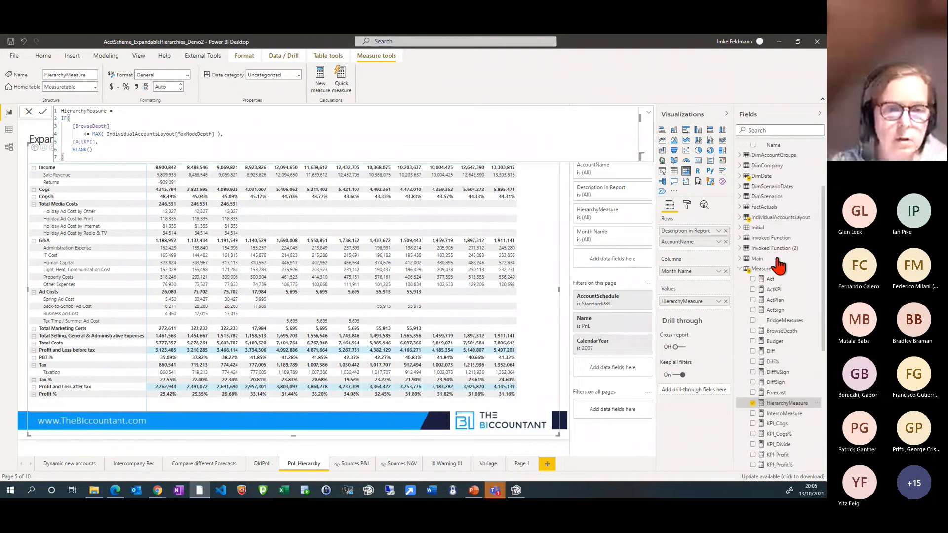
left_click(773, 280)
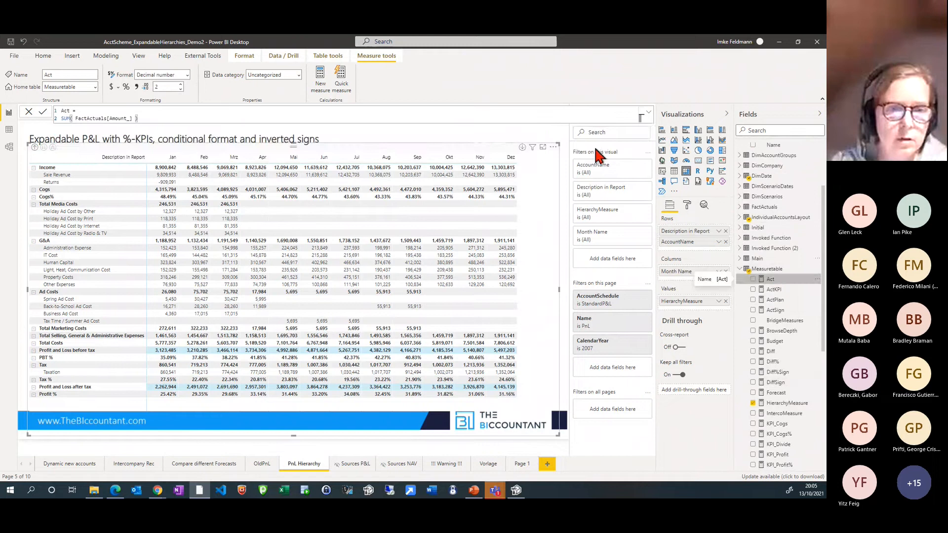
left_click(648, 114)
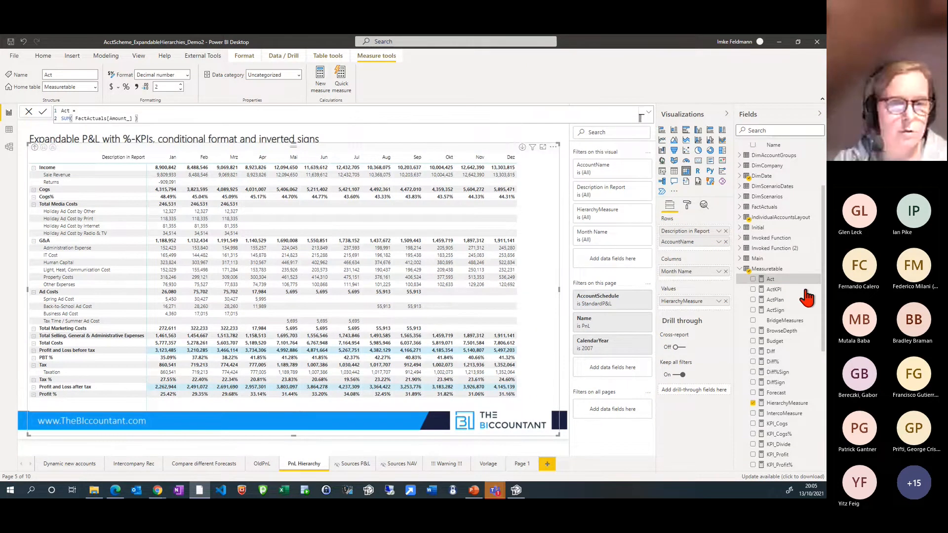
left_click(774, 291)
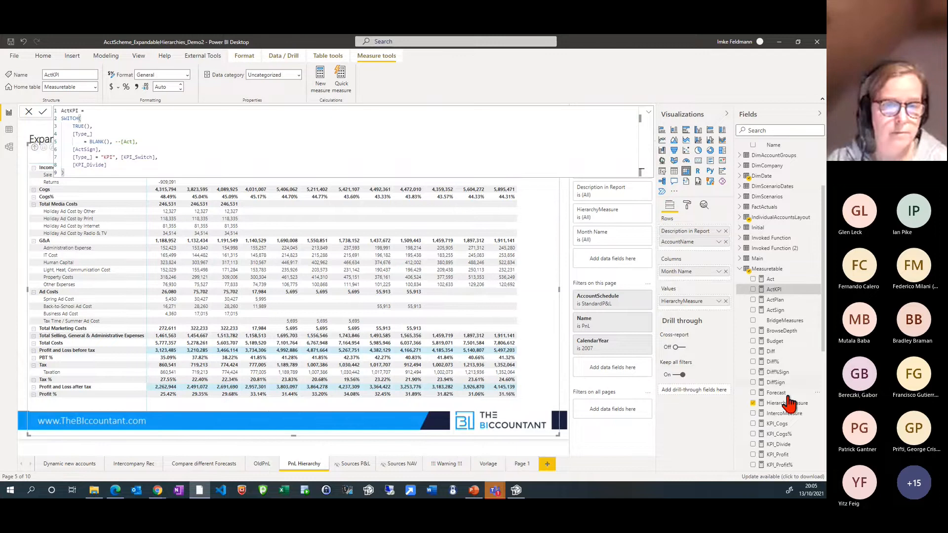
scroll(787, 404, "down", 3)
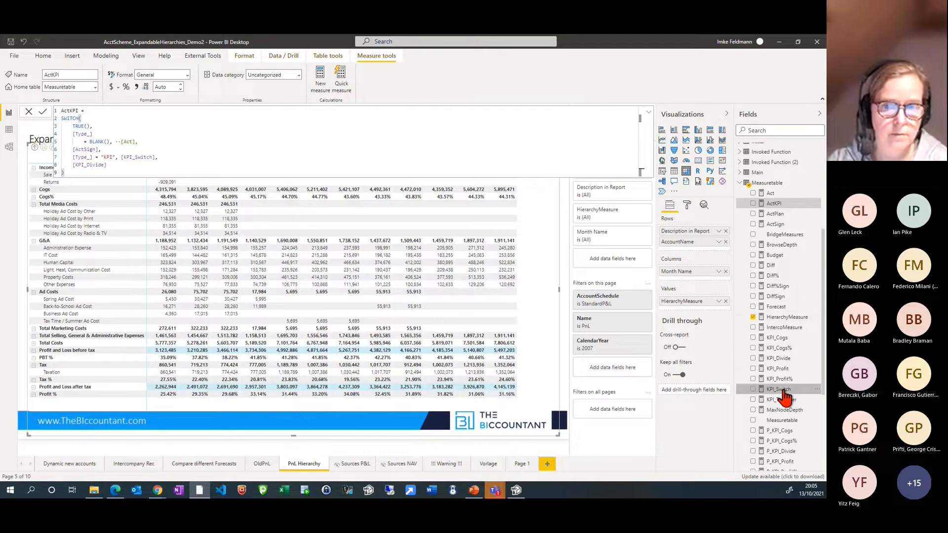
left_click(782, 390)
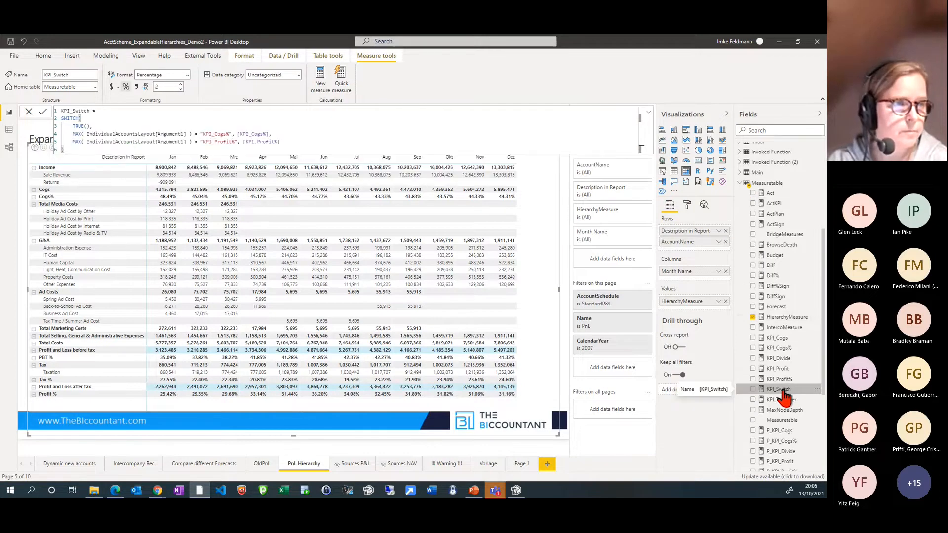
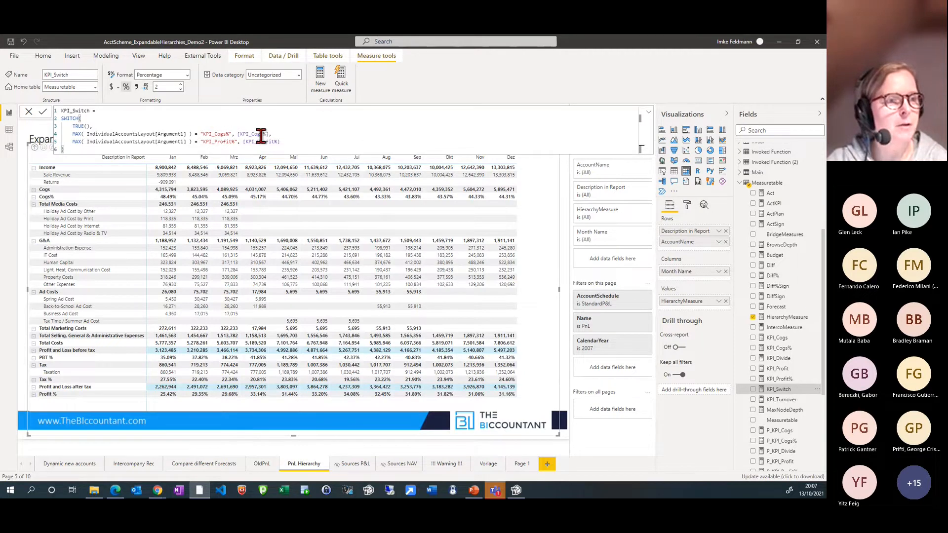
Highlight the KPI_Cogs% and KPI_Profit% references in the KPI_Switch formula while reviewing its conditions
left_click_drag(269, 134, 237, 133)
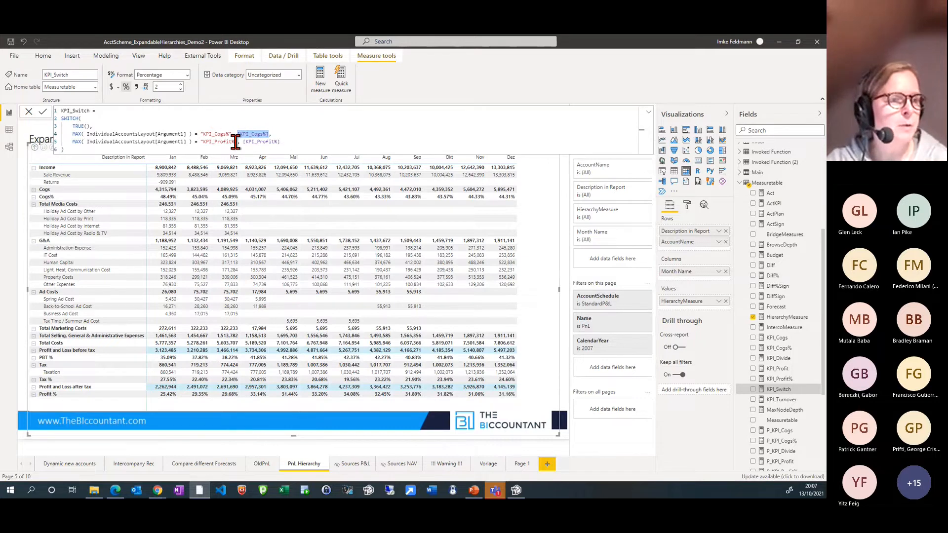
left_click_drag(237, 143, 200, 142)
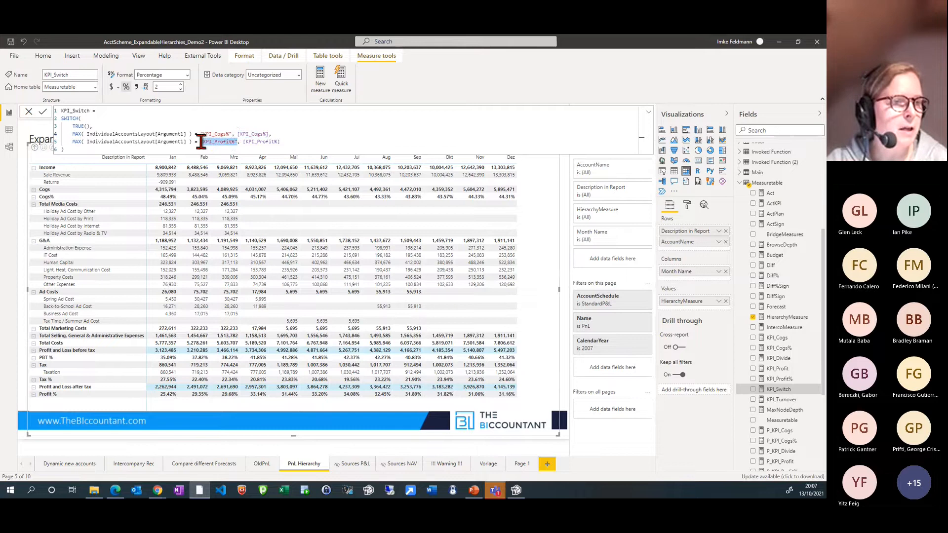
left_click_drag(280, 143, 248, 143)
left_click(257, 134)
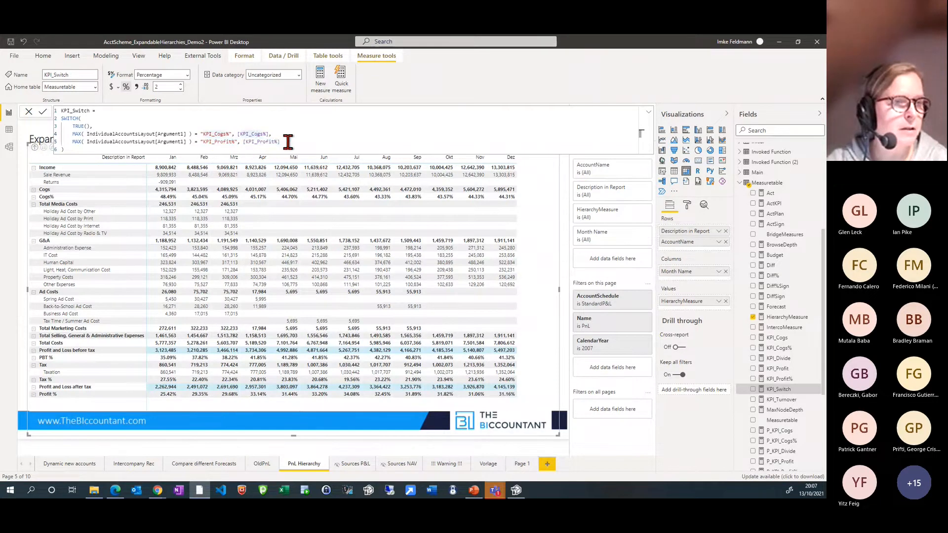
Examine the KPI_Cogs% formula and the KPI_Cogs formula, highlighting its IndividualAccountsLayout references and the "Cogs" filter value
left_click(788, 350)
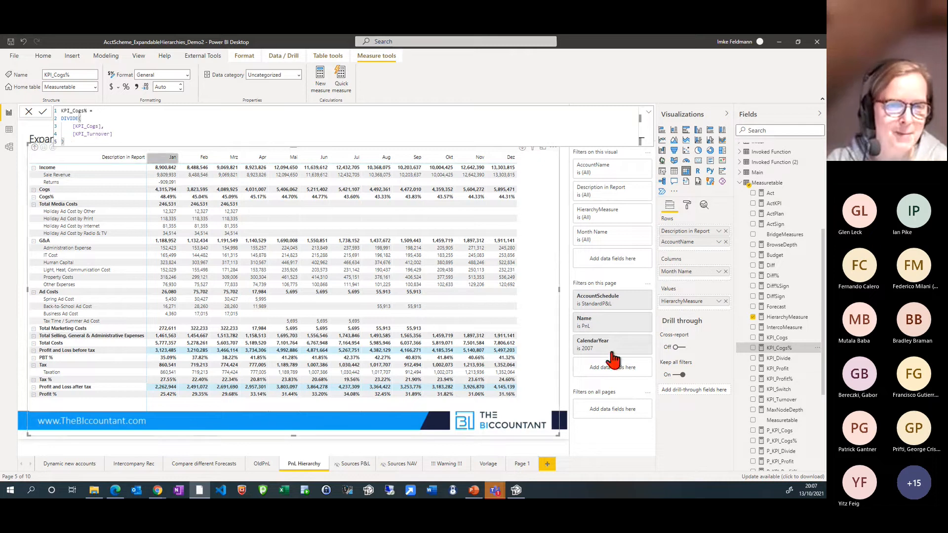
left_click(778, 339)
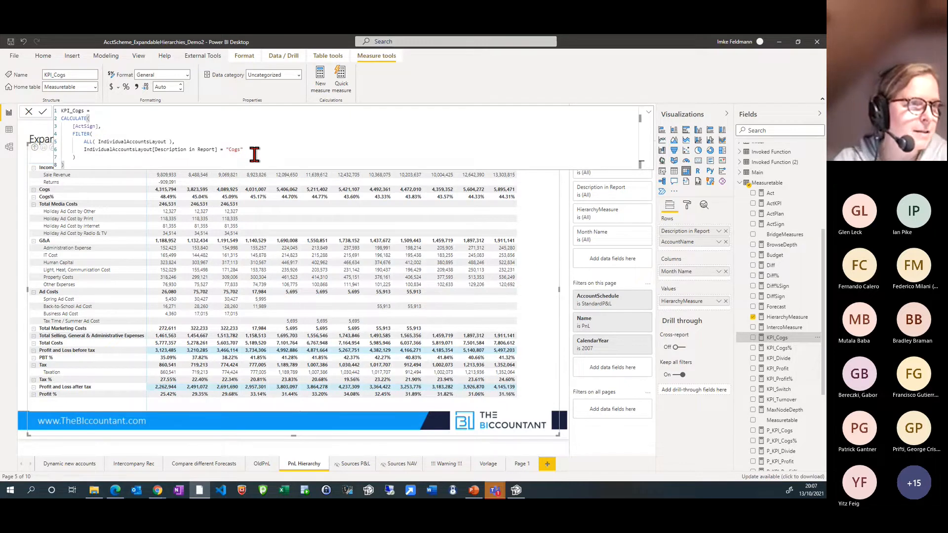
left_click(127, 141)
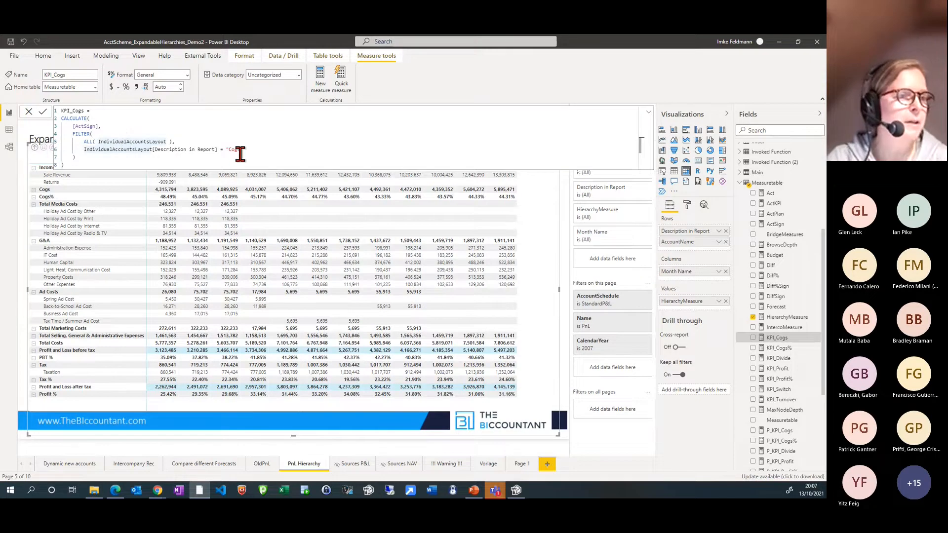
left_click_drag(243, 150, 227, 150)
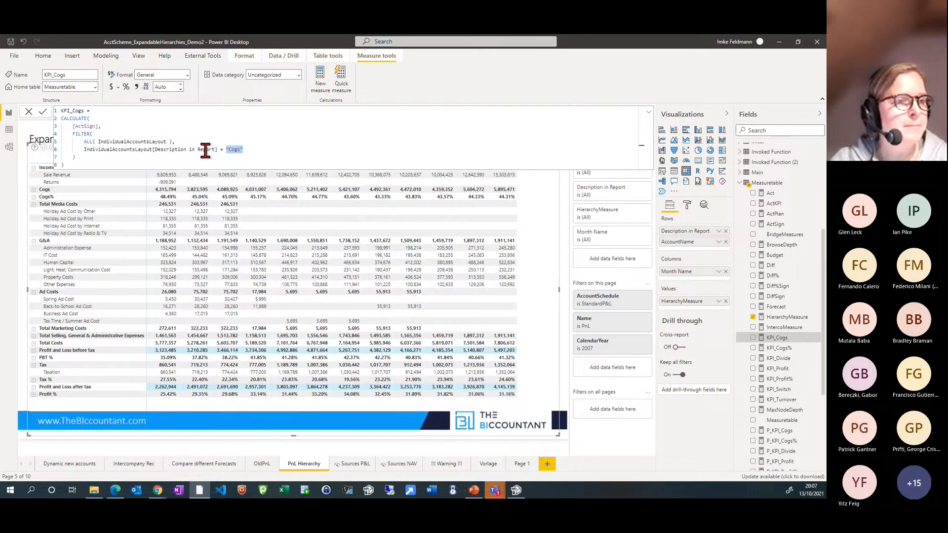
left_click(256, 149)
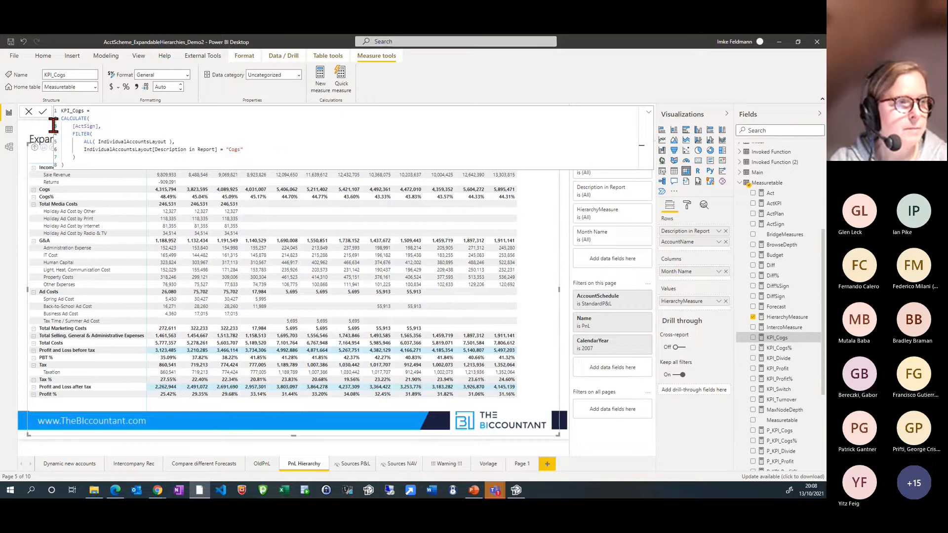
Show the IndividualAccountsLayout table in the data view and review its Type, Argument1 and Argument2 entries, ending at the Tax % row's Type
left_click(9, 130)
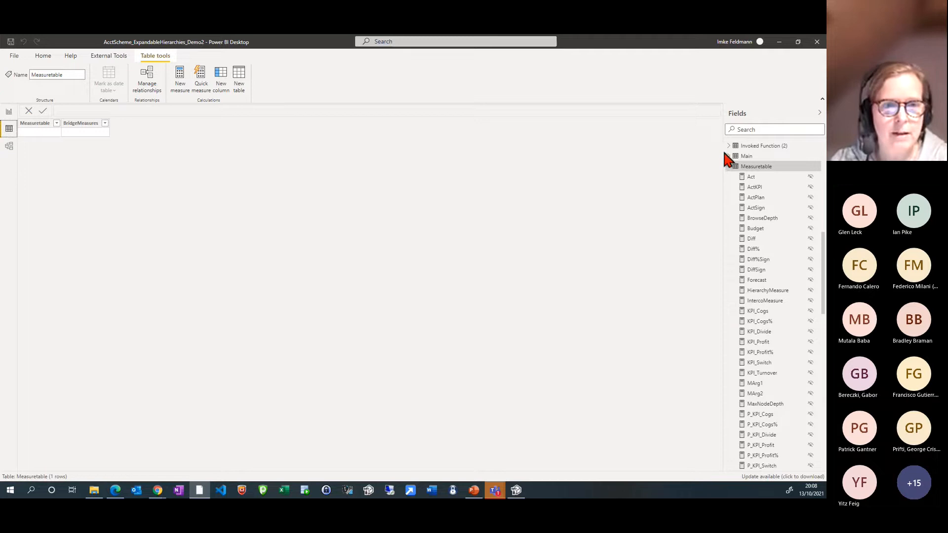
left_click(729, 167)
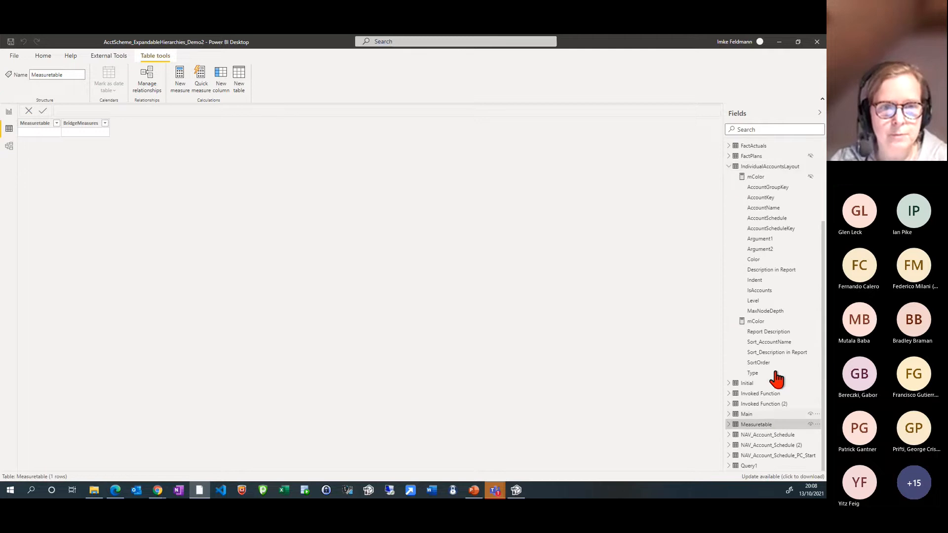
left_click(775, 169)
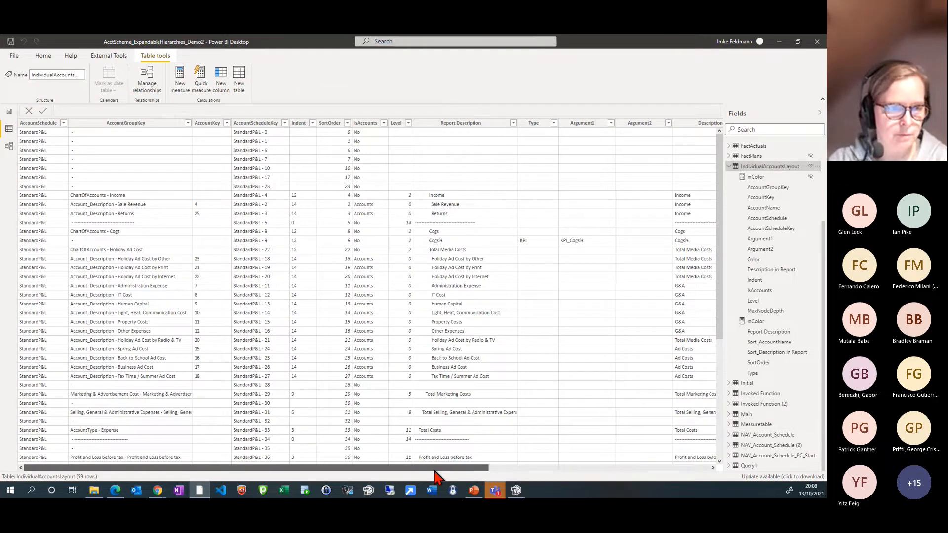
left_click_drag(435, 468, 486, 468)
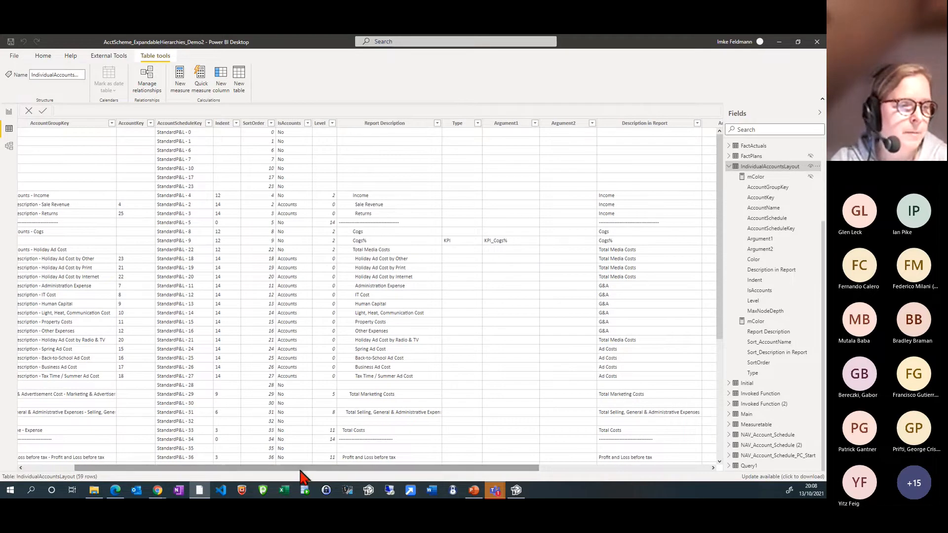
scroll(297, 473, "left", 3)
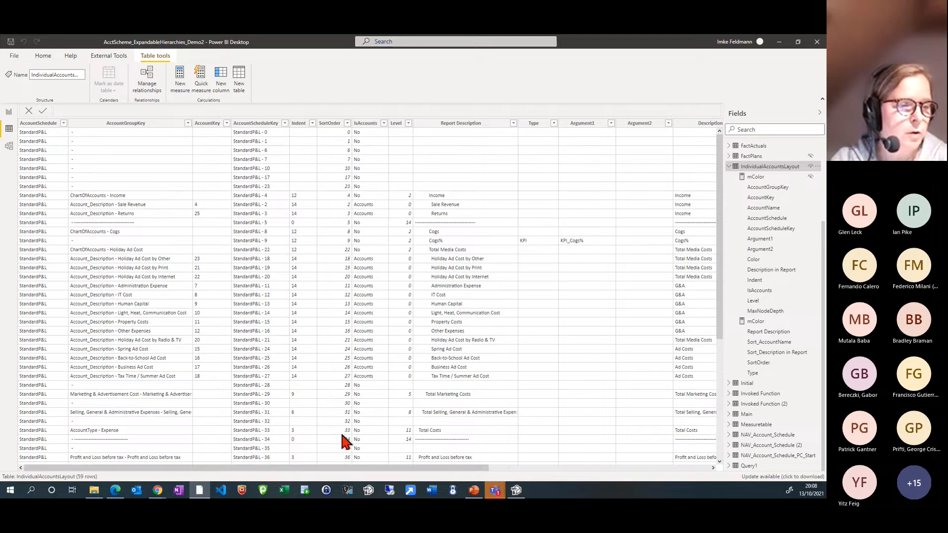
left_click_drag(378, 471, 521, 470)
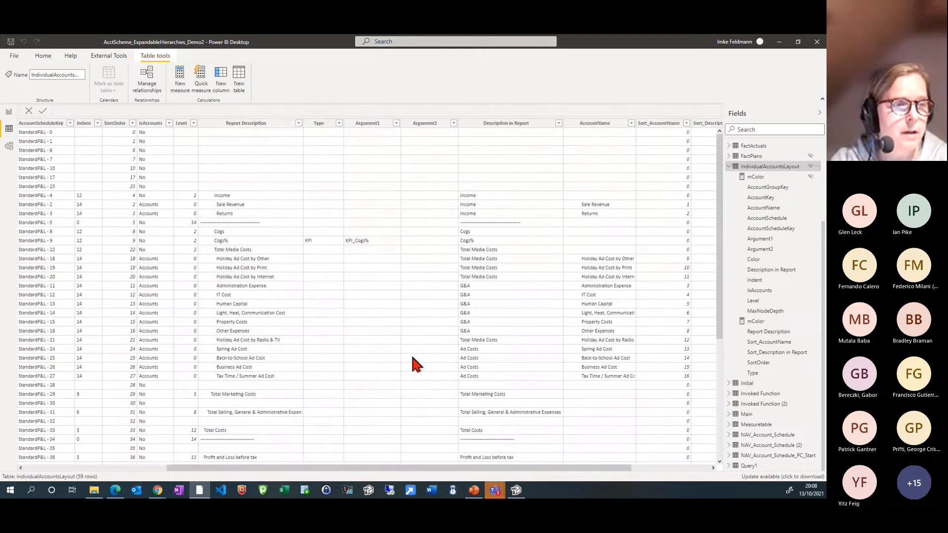
scroll(412, 359, "down", 3)
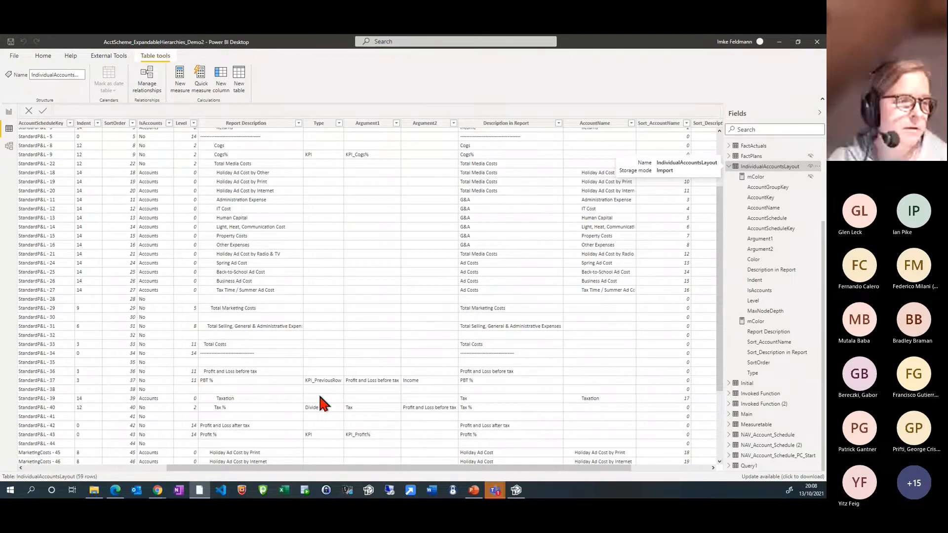
scroll(320, 396, "right", 2)
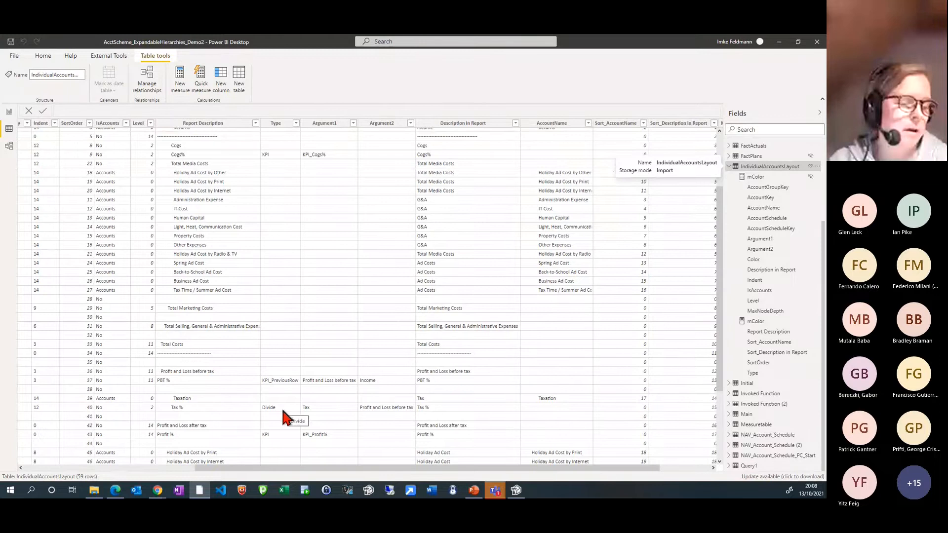
left_click(280, 409)
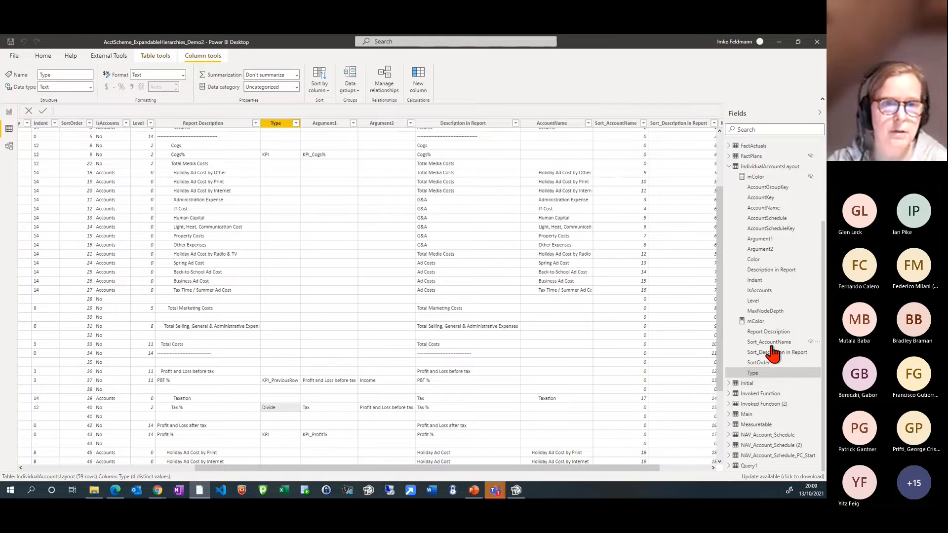
Locate ActKPI in the Measuretable, then return to the report page and examine the ActKPI and KPI_Divide formulas
left_click(729, 167)
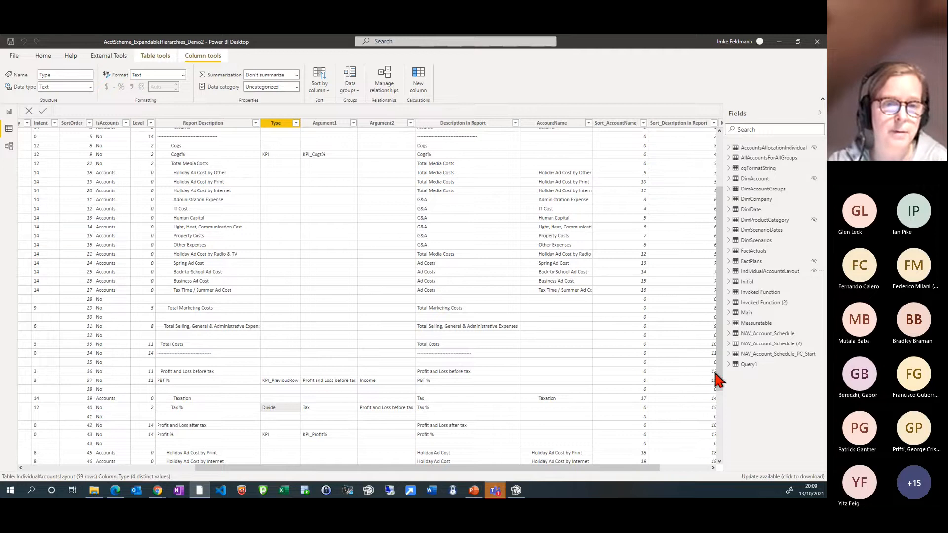
left_click(727, 324)
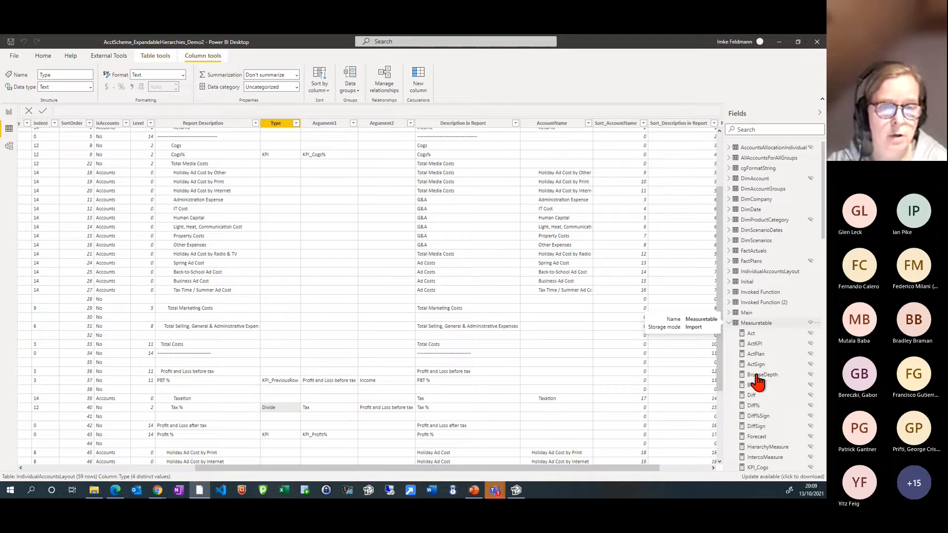
left_click(768, 346)
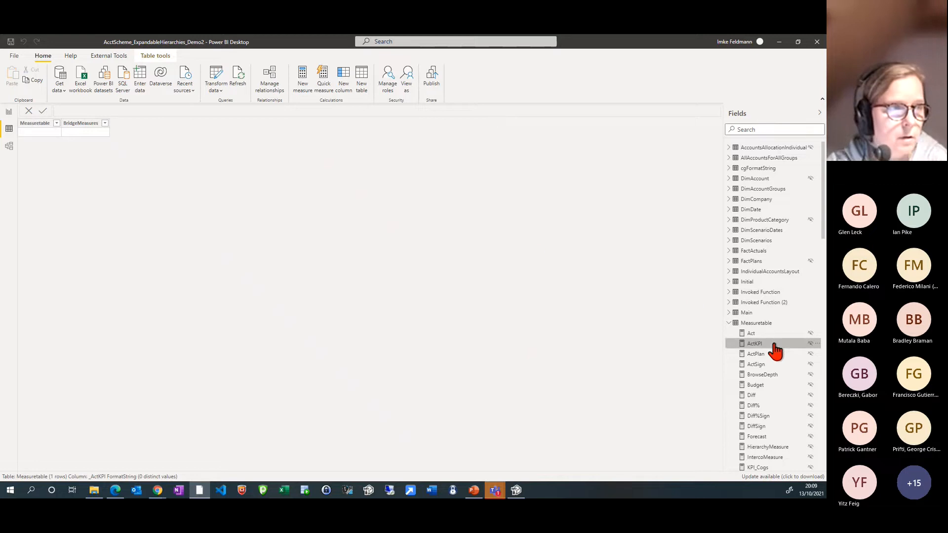
left_click(8, 112)
left_click(774, 204)
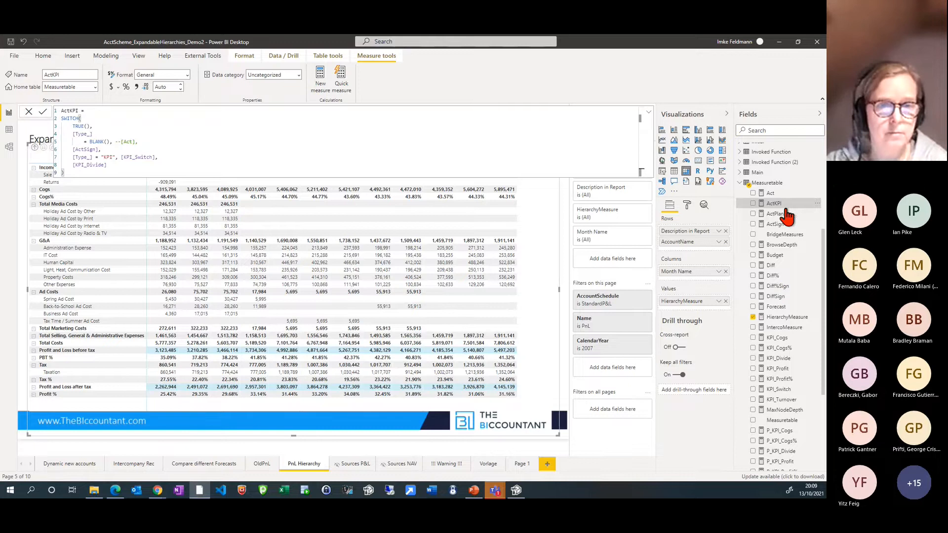
left_click(781, 360)
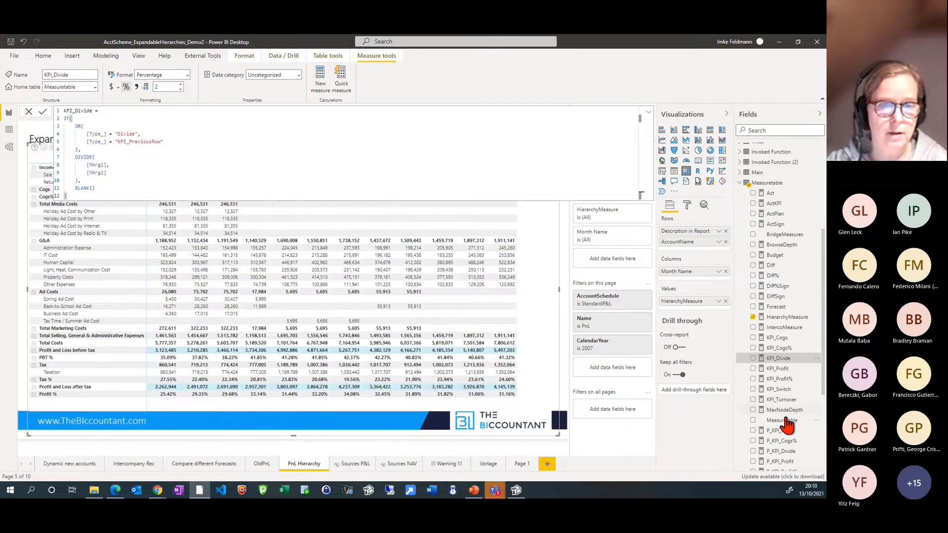
Look for the MArg1 measure in the Measuretable and try to open its formula from the data view
scroll(787, 427, "down", 2)
scroll(792, 444, "down", 3)
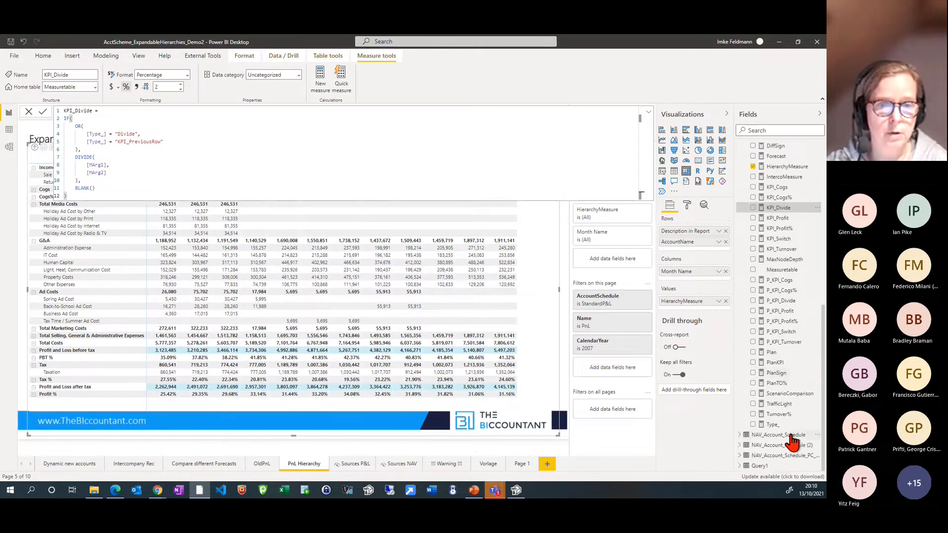
scroll(789, 436, "up", 3)
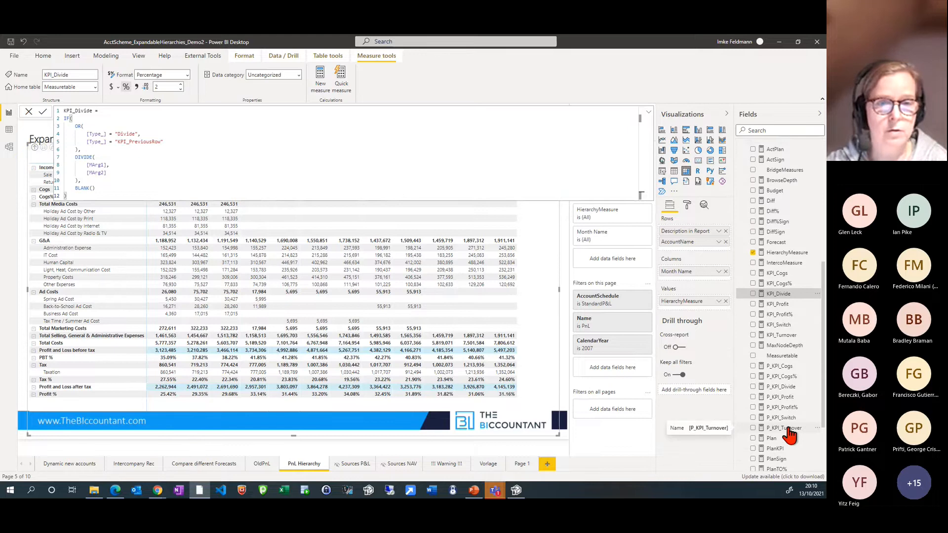
scroll(789, 424, "up", 3)
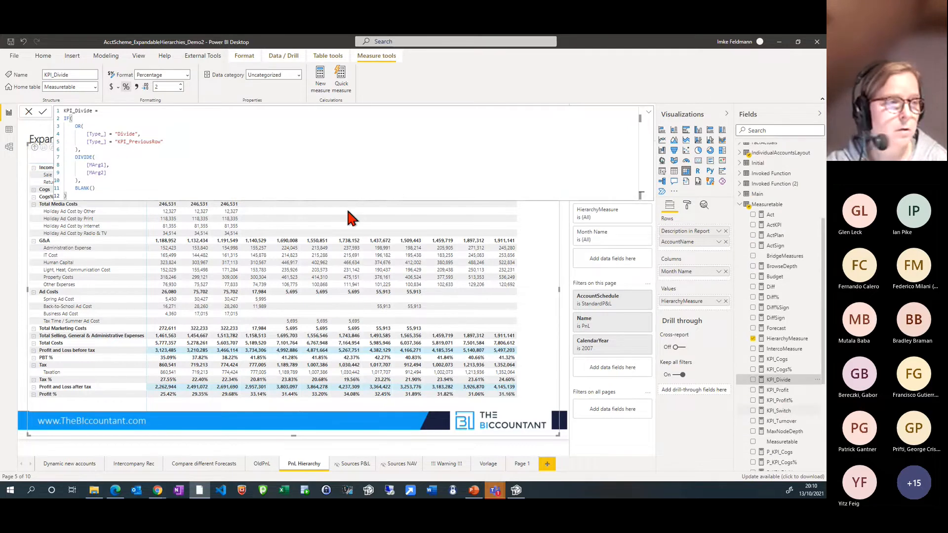
left_click(9, 130)
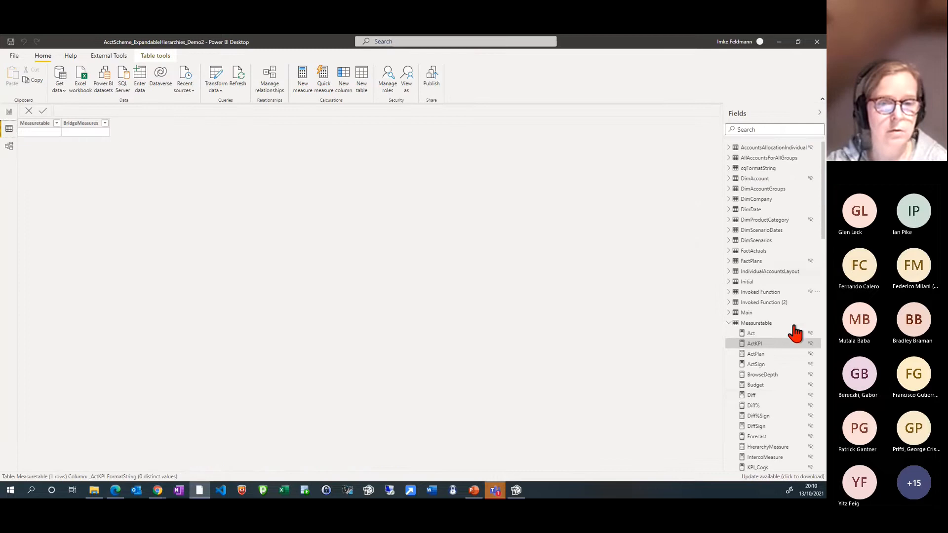
scroll(774, 407, "down", 10)
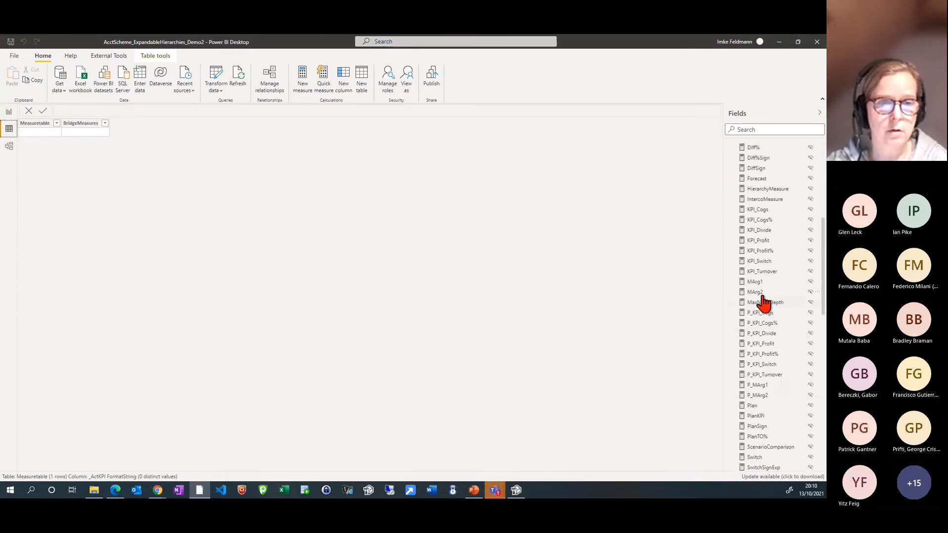
left_click(763, 283)
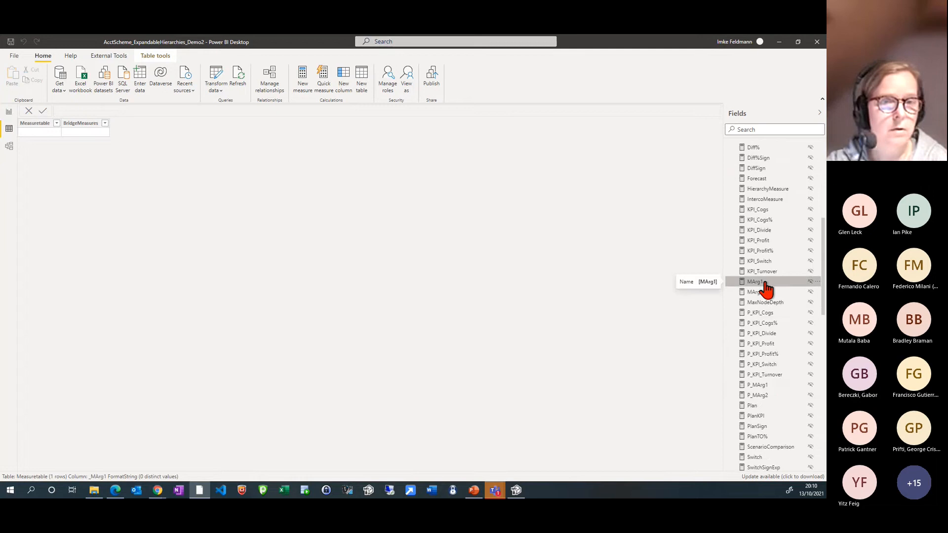
double_click(763, 283)
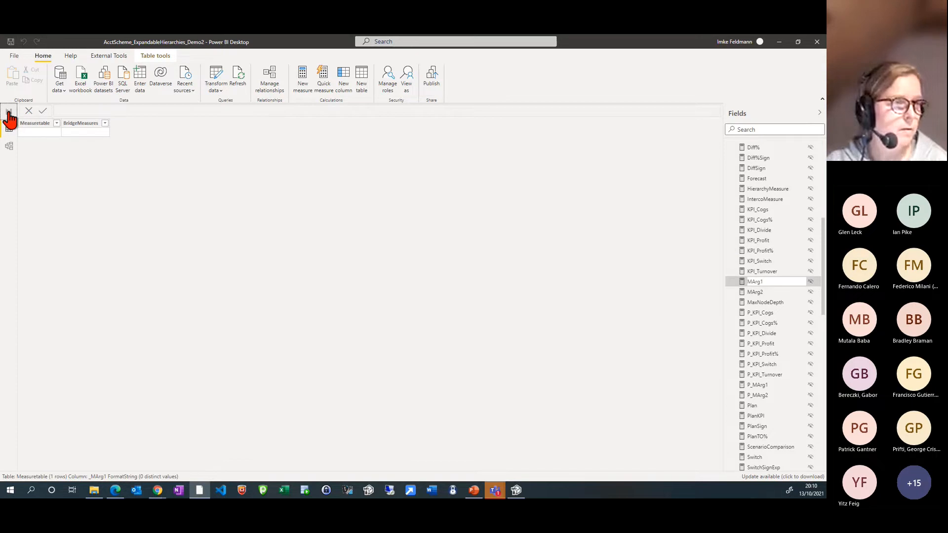
Switch to Chrome and review the KPI types and the ActKPI, KPI_Switch, KPI_Divide and MArg1 formulas in the Easy Profit and Loss article
mouse_move(157, 492)
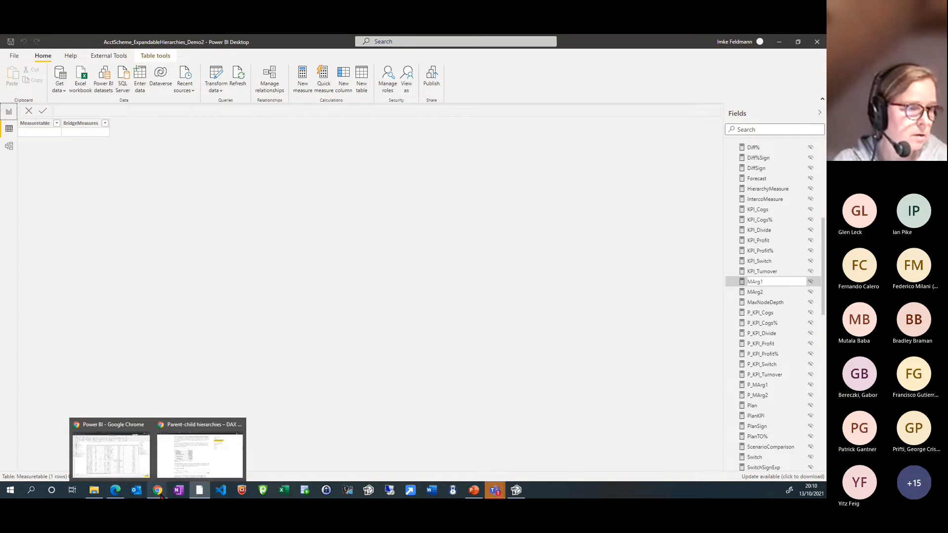
left_click(187, 469)
scroll(374, 336, "down", 5)
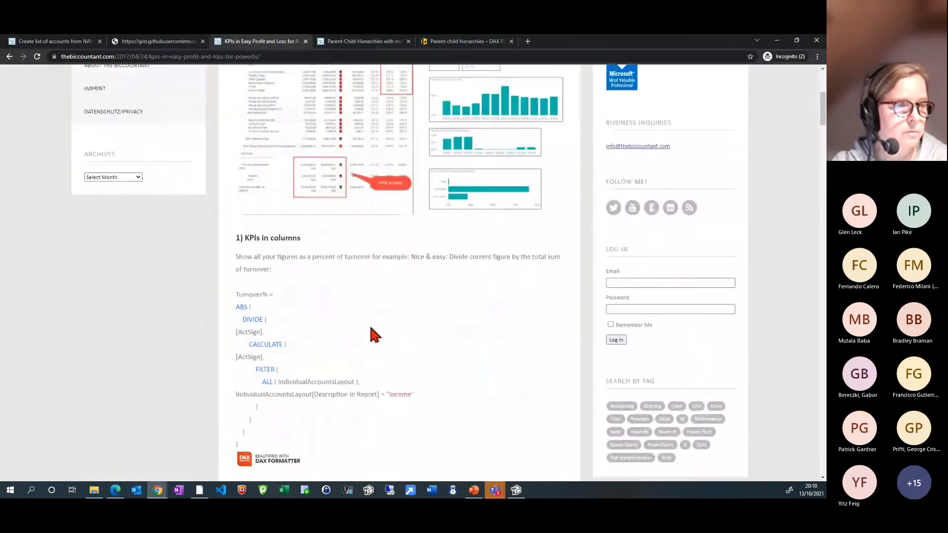
scroll(374, 335, "down", 12)
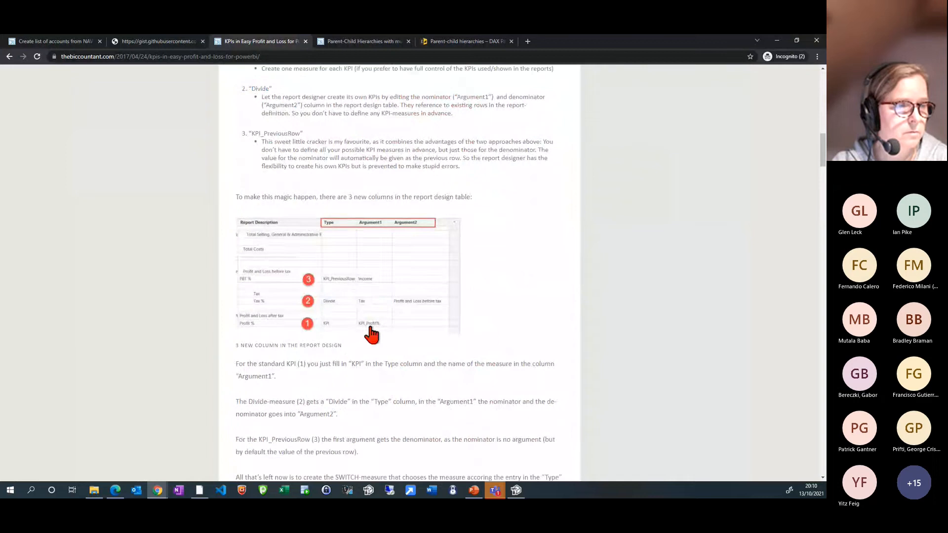
scroll(370, 328, "down", 9)
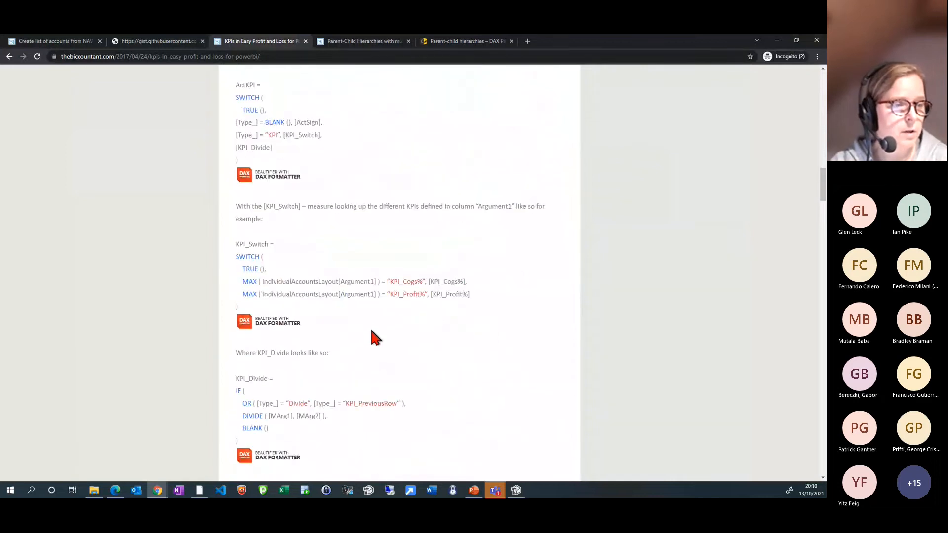
scroll(371, 328, "down", 4)
scroll(371, 328, "down", 6)
scroll(372, 329, "down", 5)
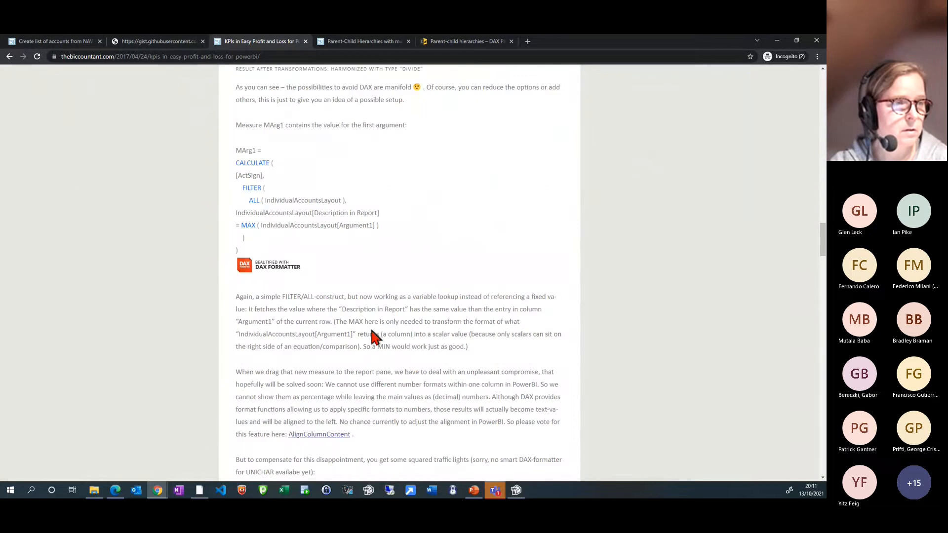
scroll(352, 310, "up", 1)
scroll(348, 307, "up", 15)
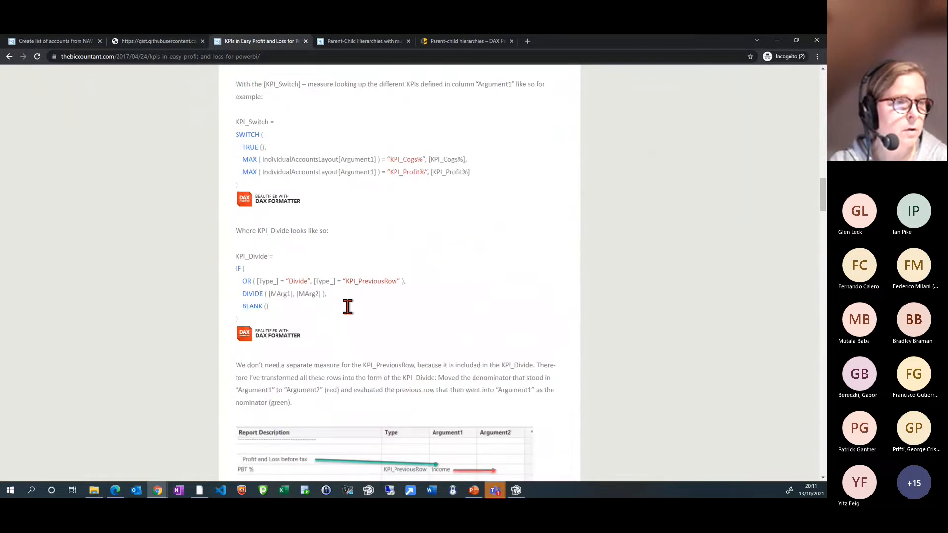
Continue reading the KPI article from the KPI_Divide formula to the MArg1 measure and its explanation
scroll(261, 329, "down", 2)
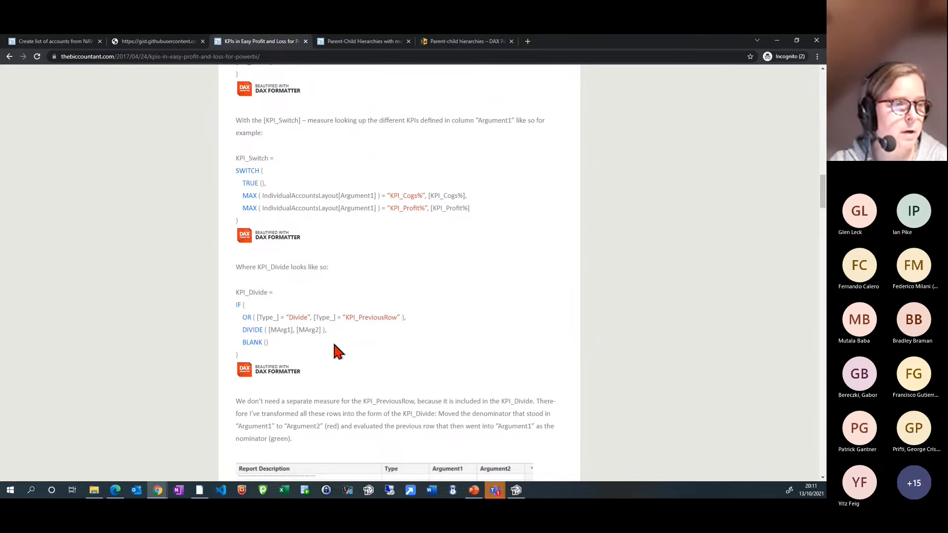
scroll(334, 345, "down", 12)
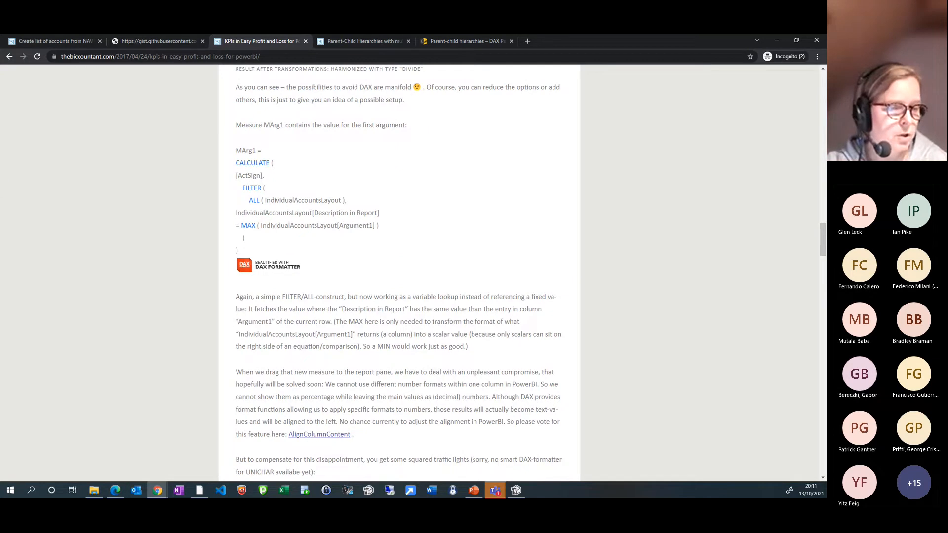
left_click(200, 491)
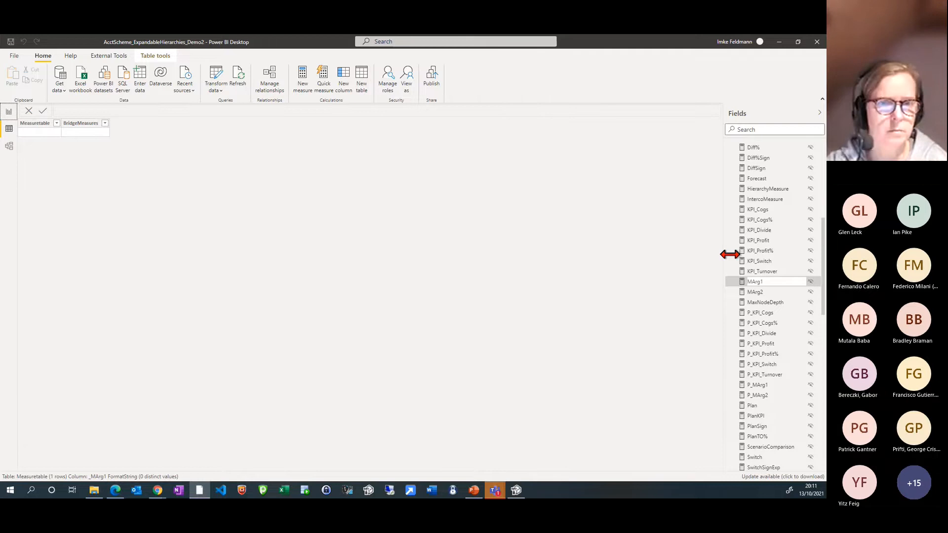
scroll(777, 276, "up", 8)
scroll(778, 278, "up", 1)
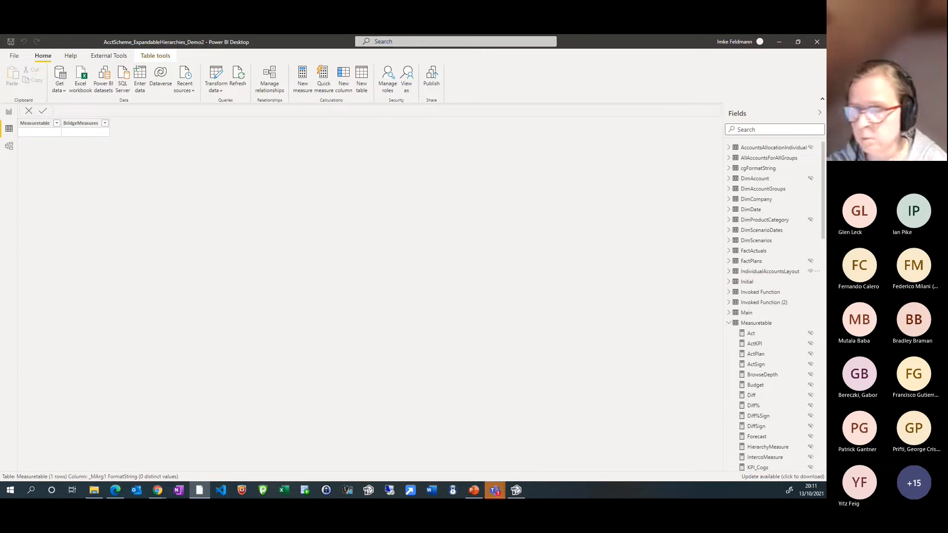
left_click(335, 456)
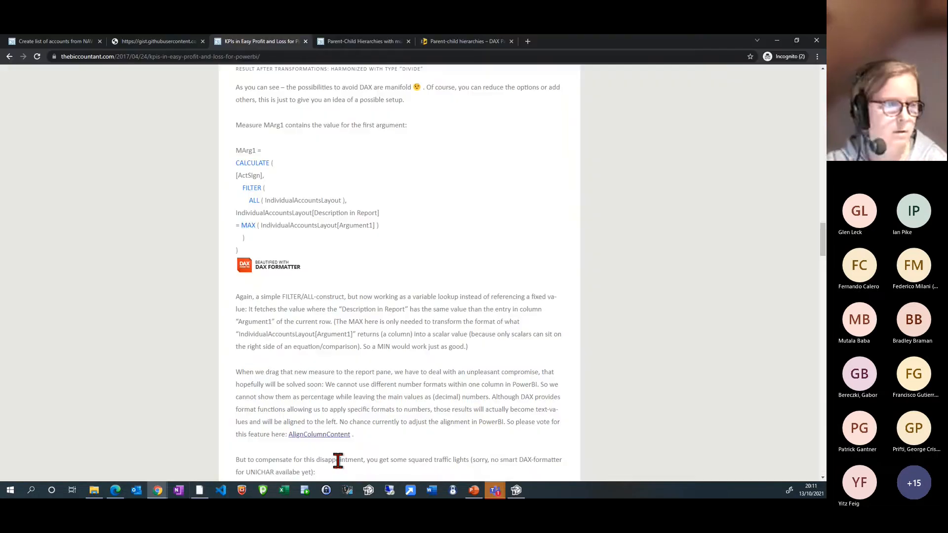
left_click(197, 494)
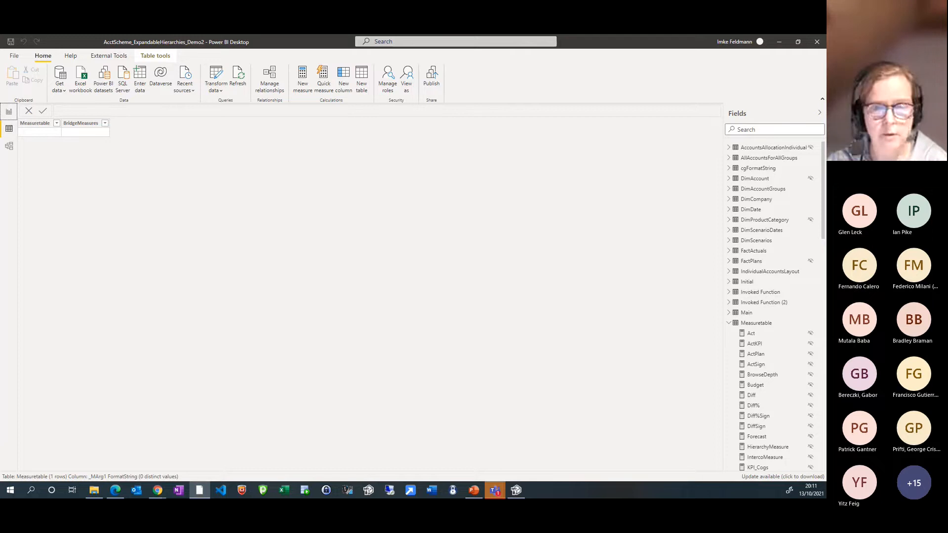
key("alt+Tab")
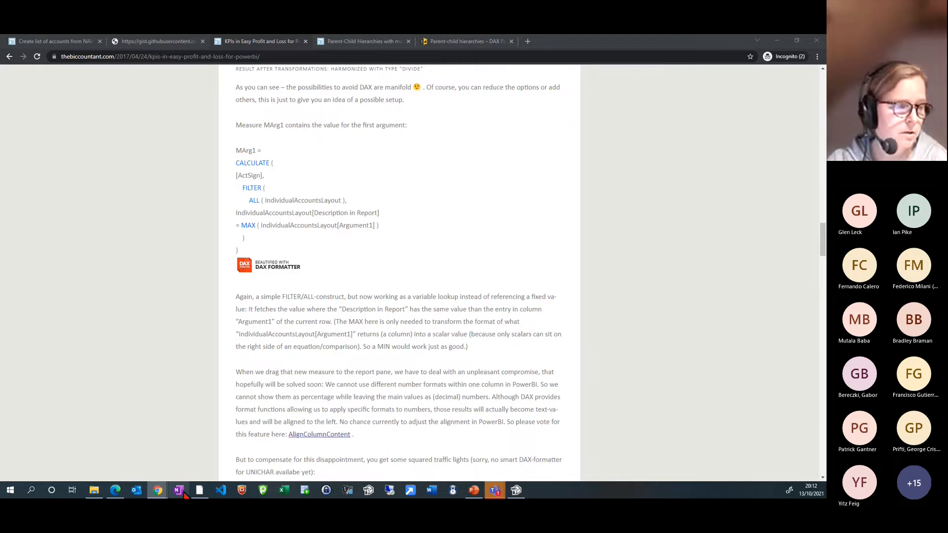
left_click(199, 490)
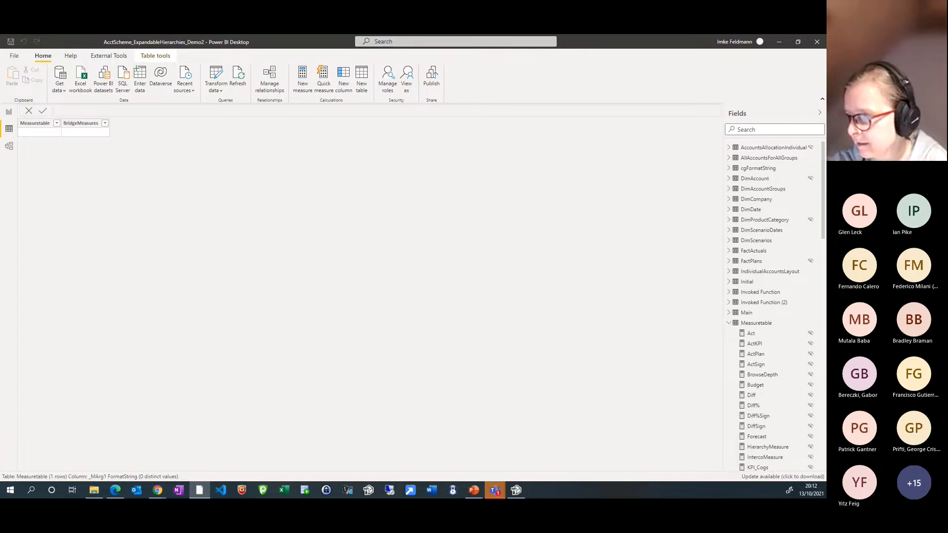
key("alt+Tab")
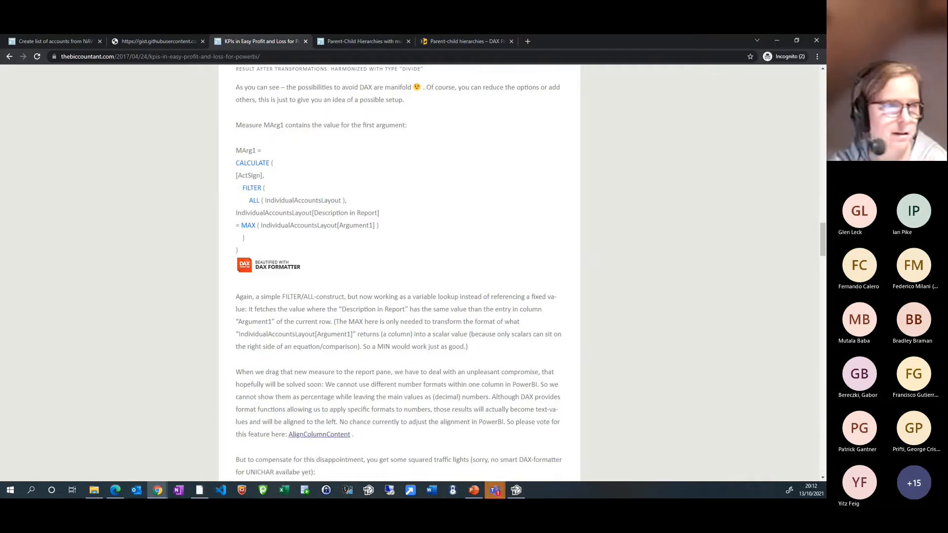
Switch to Power BI Desktop and close the AcctScheme_ExpandableHierarchies_Demo2 file without saving its changes
left_click(205, 494)
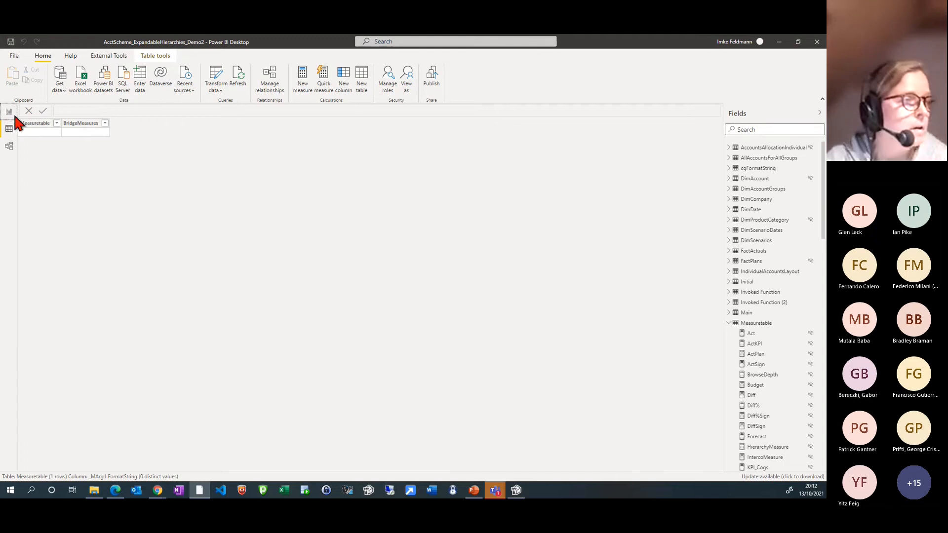
right_click(200, 495)
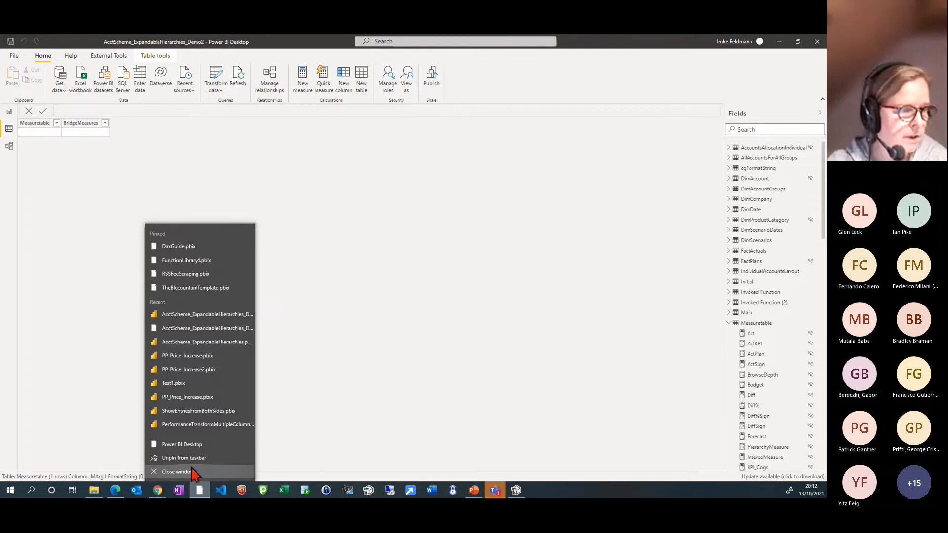
left_click(192, 473)
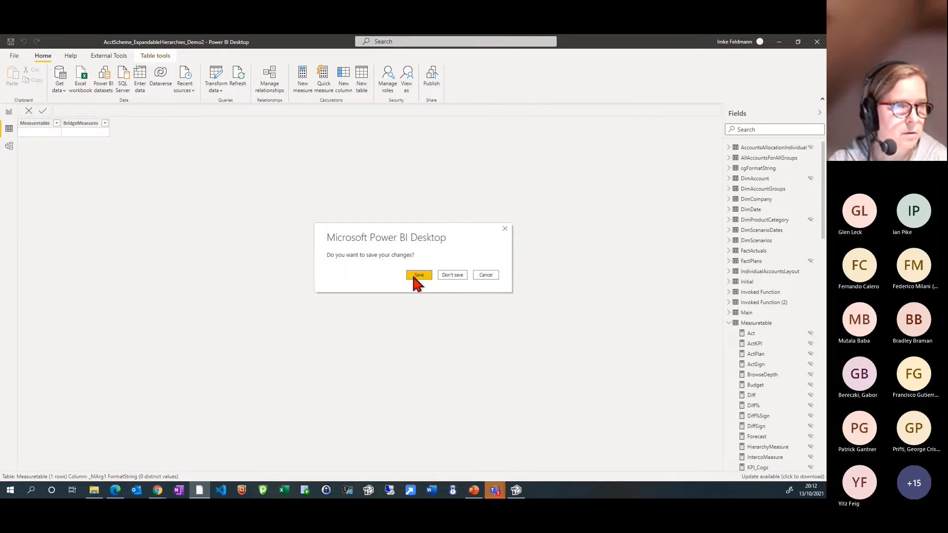
left_click(452, 277)
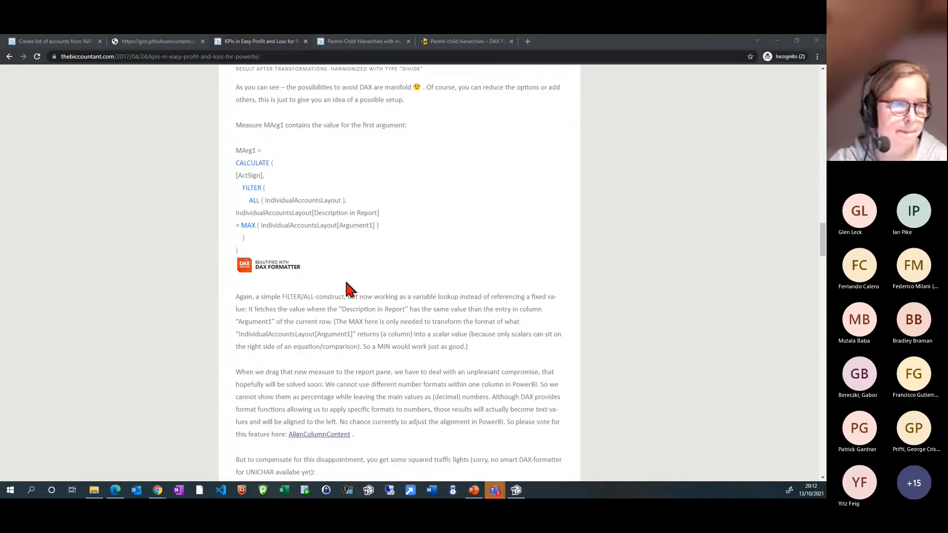
Reopen the recent file AcctScheme_ExpandableHierarchies_Demo2 in Power BI Desktop and maximize its window
right_click(200, 493)
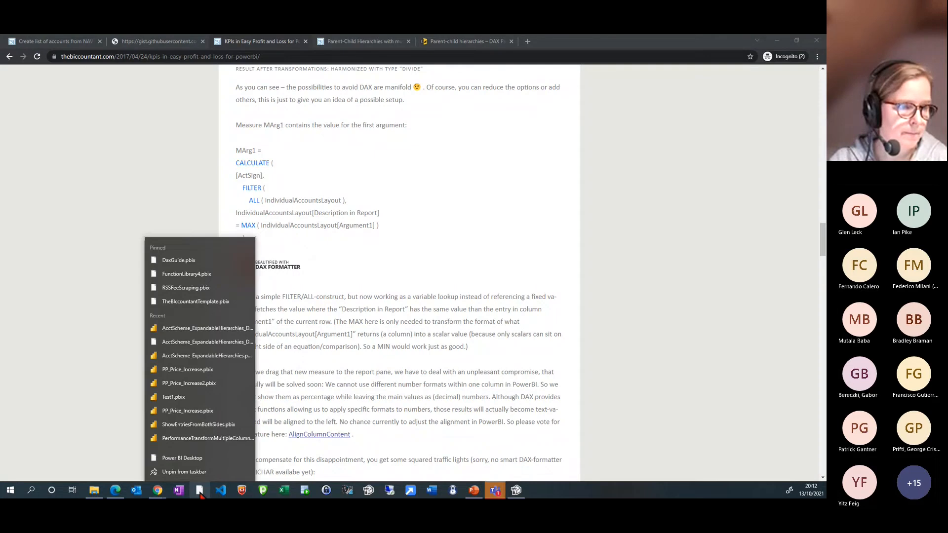
left_click(176, 330)
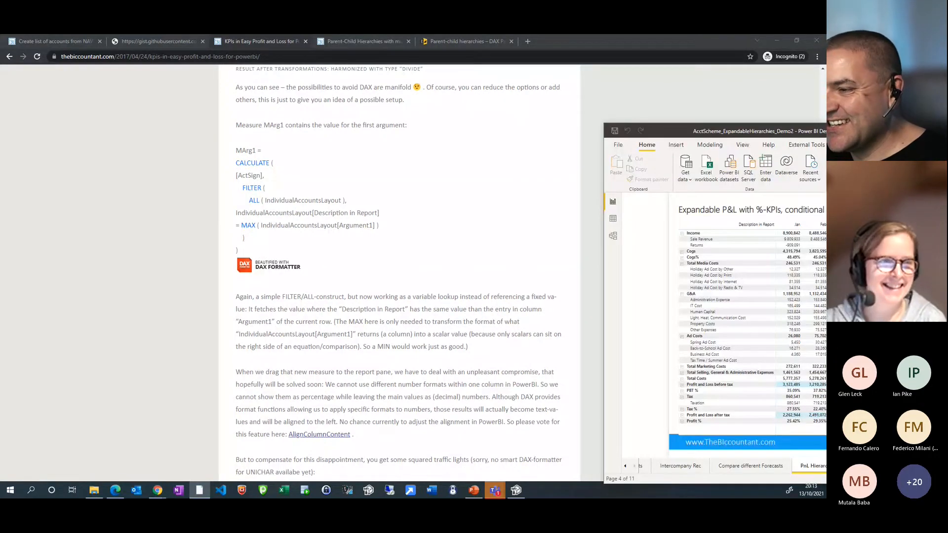
left_click_drag(770, 130, 700, 36)
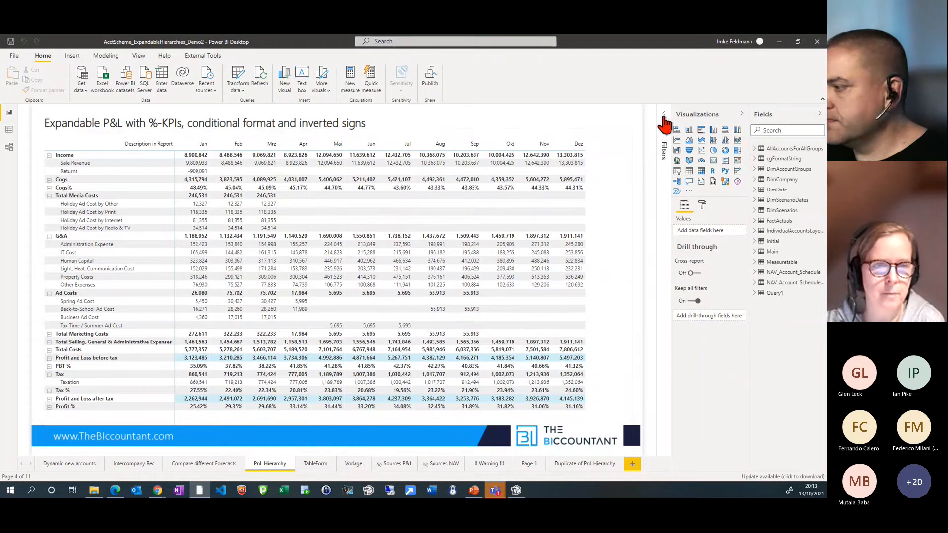
Show the background color conditional formatting of HierarchyMeasure in the P&L matrix and leave it without changes
left_click(612, 355)
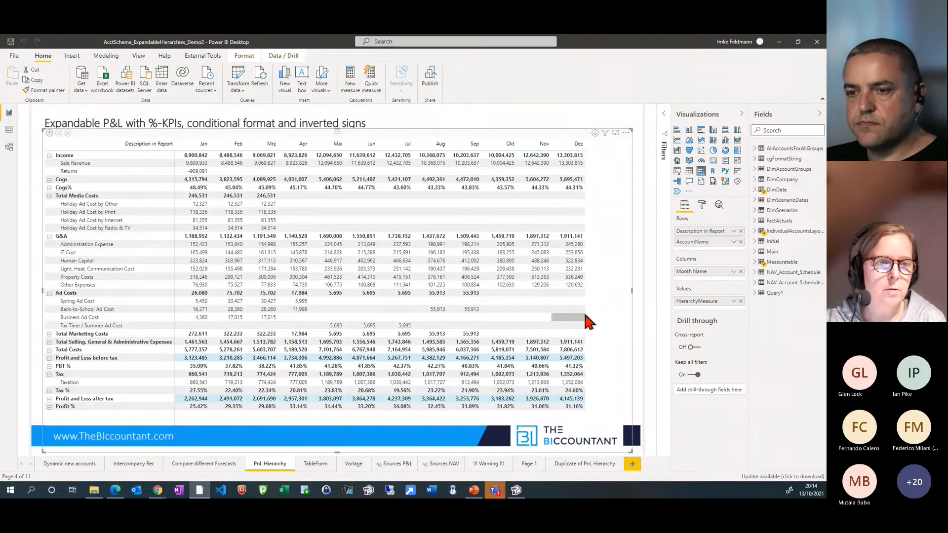
left_click(733, 301)
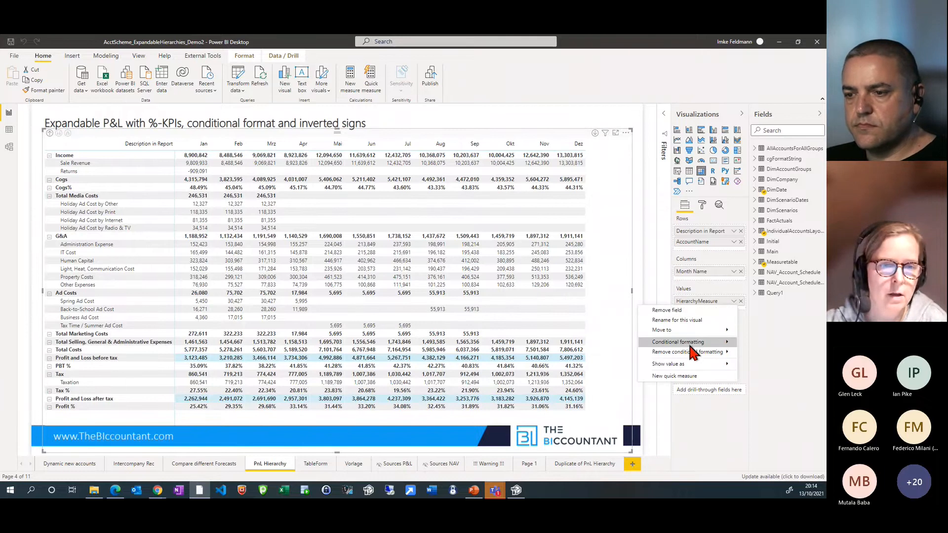
mouse_move(688, 343)
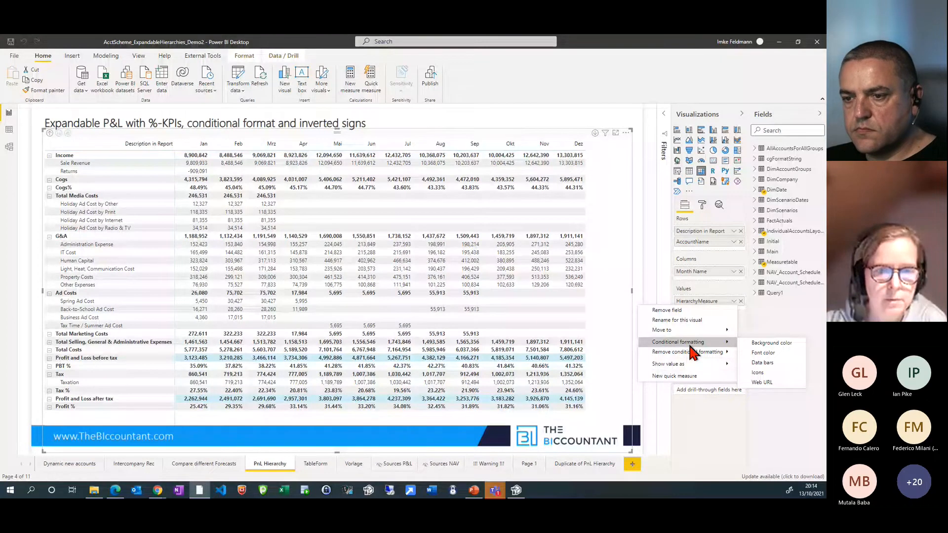
left_click(766, 344)
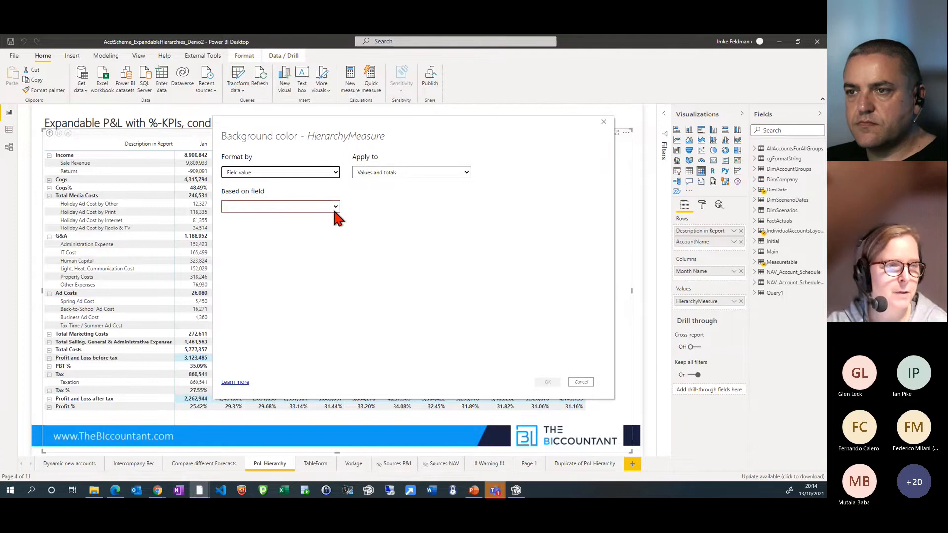
left_click(577, 383)
Examine the Color column of IndividualAccountsLayout in the data view, including the Profit and Loss after tax entry, and return to the report
left_click(9, 131)
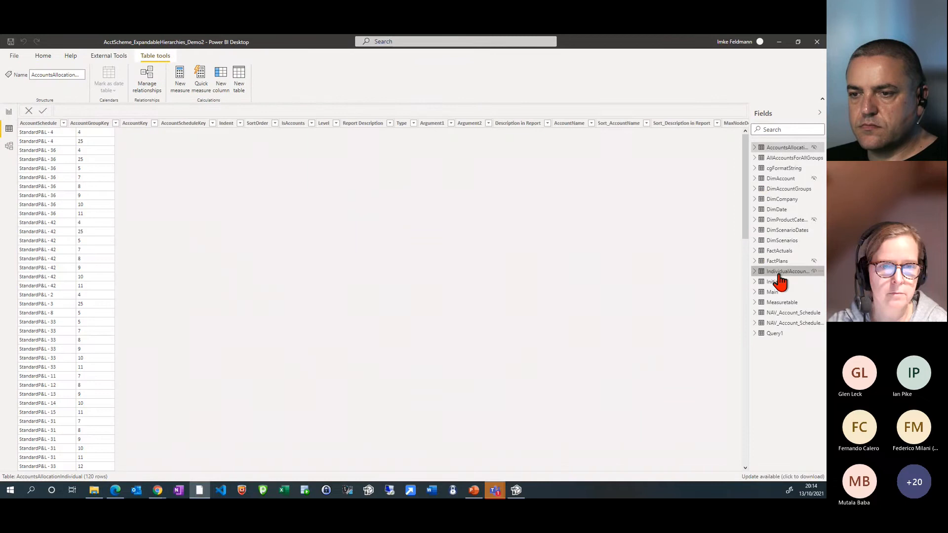
left_click(779, 274)
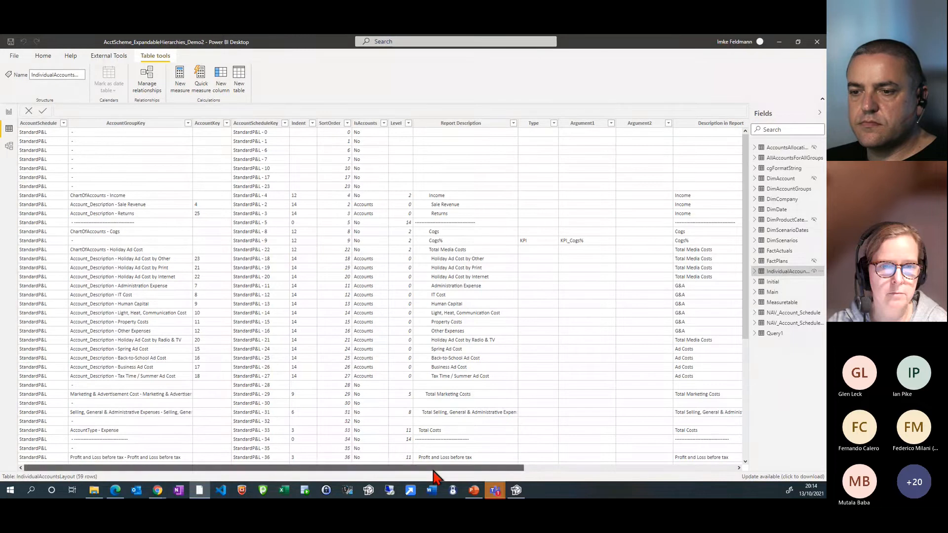
left_click_drag(434, 468, 683, 492)
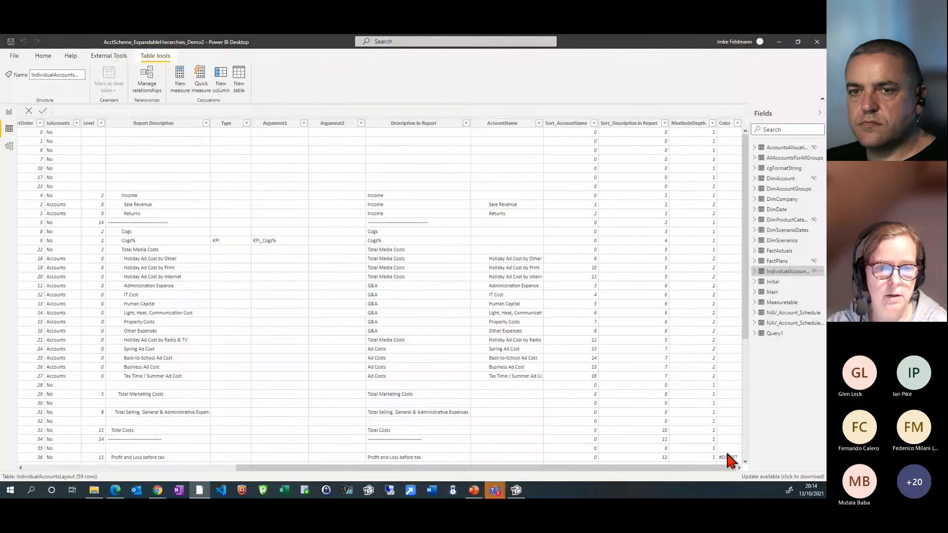
scroll(726, 316, "down", 7)
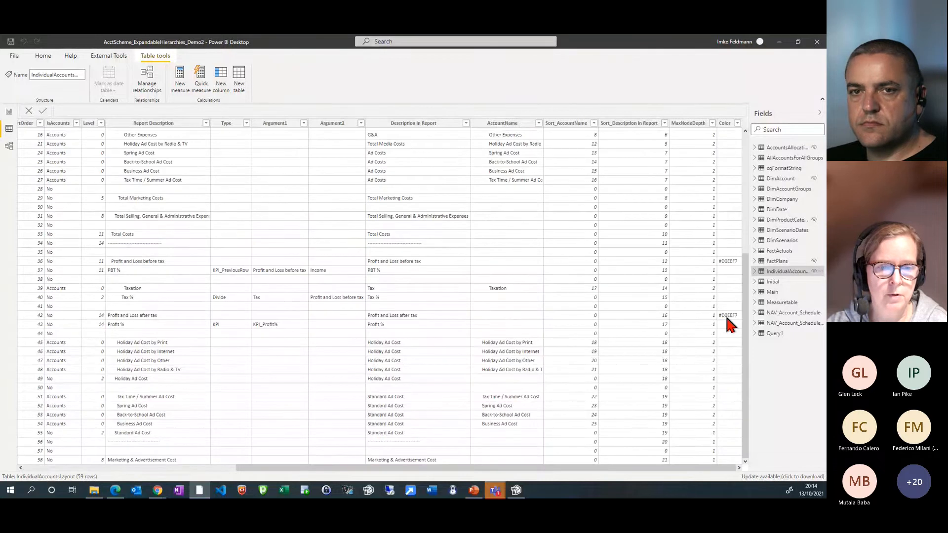
left_click(726, 318)
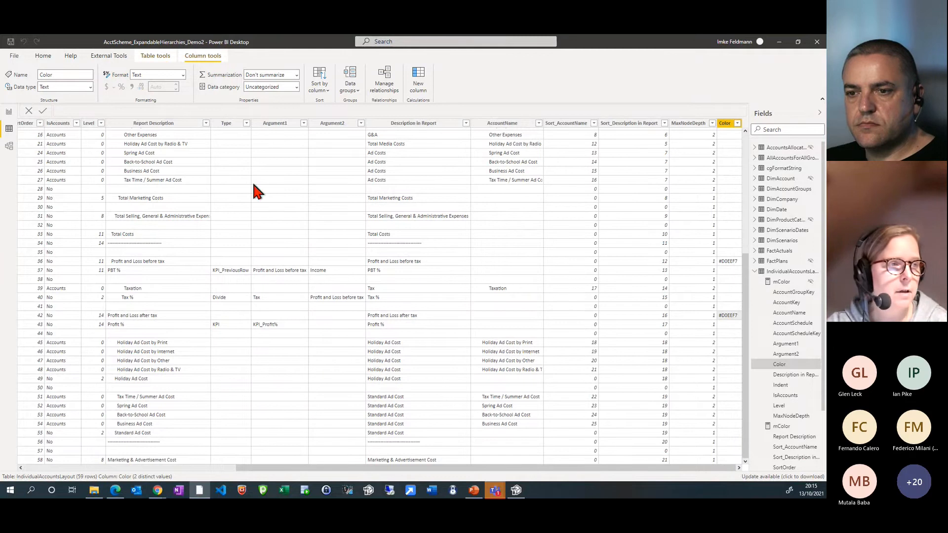
left_click(9, 115)
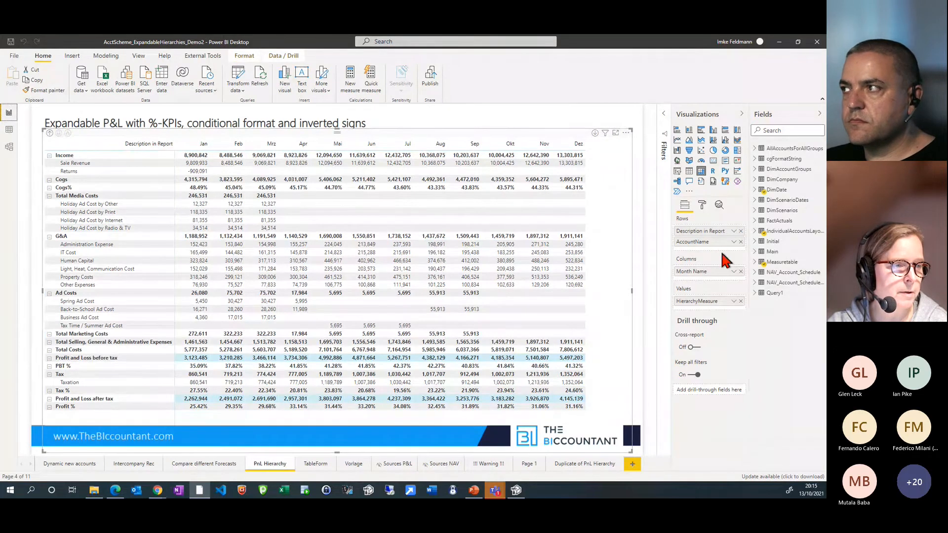
Expand the Measuretable on the report page and look through its measures for the color measure
left_click(754, 262)
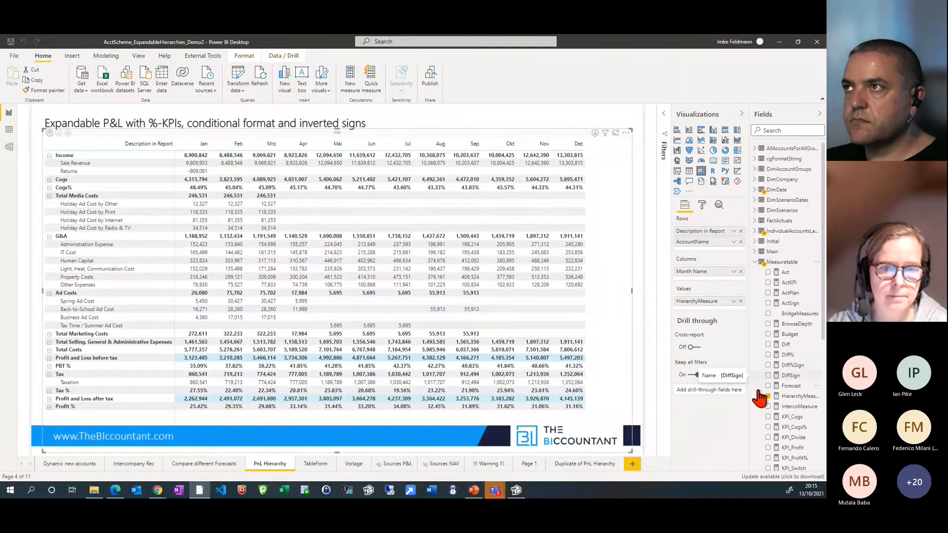
scroll(794, 421, "down", 3)
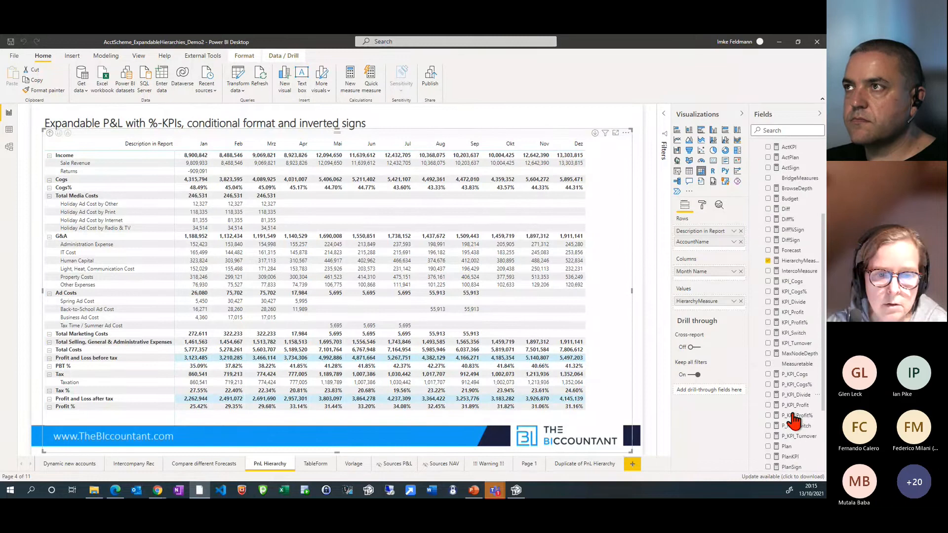
scroll(796, 427, "down", 2)
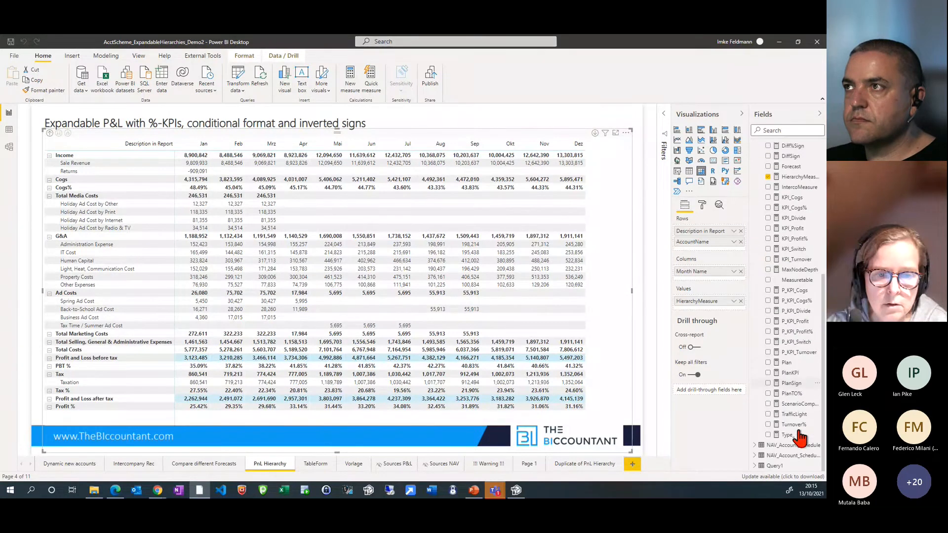
Set the background color of HierarchyMeasure in the P&L matrix to be formatted by field value, based on the mColor measure
left_click(733, 301)
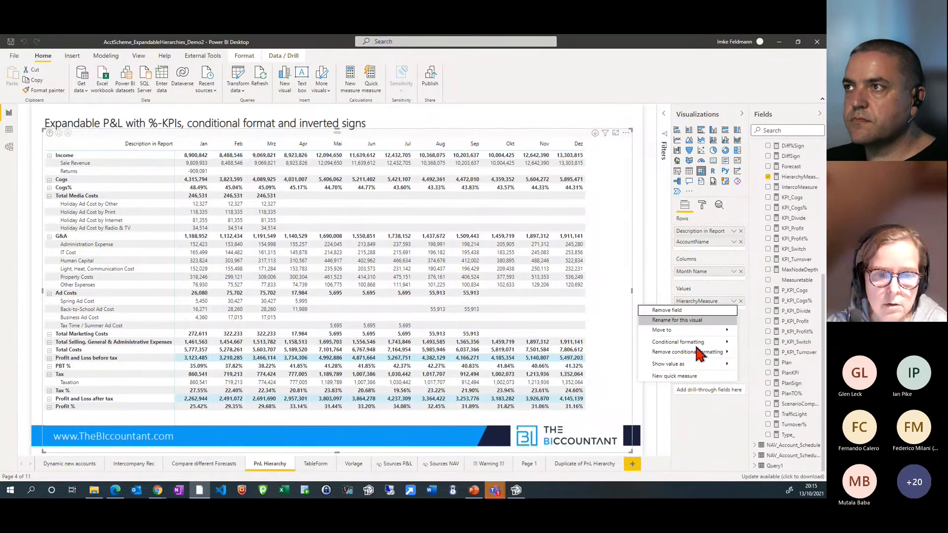
mouse_move(694, 342)
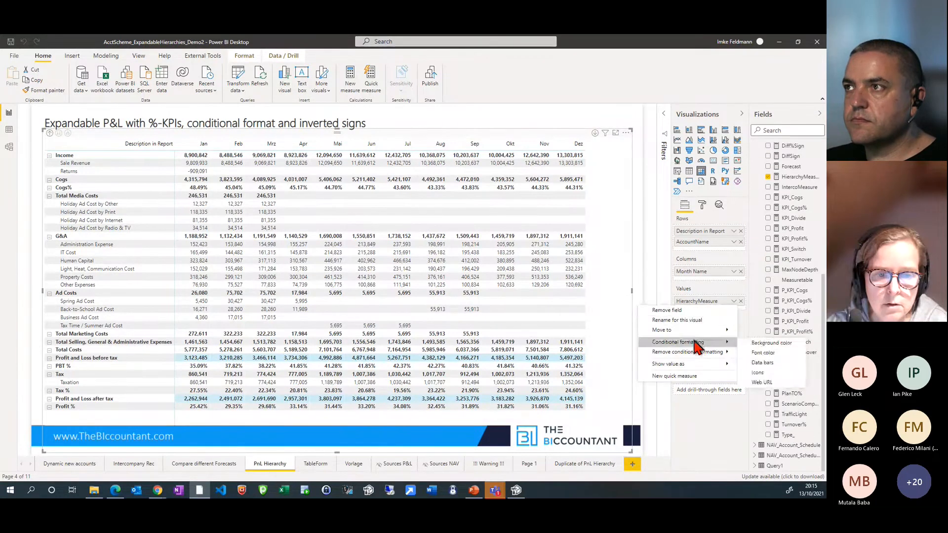
left_click(762, 344)
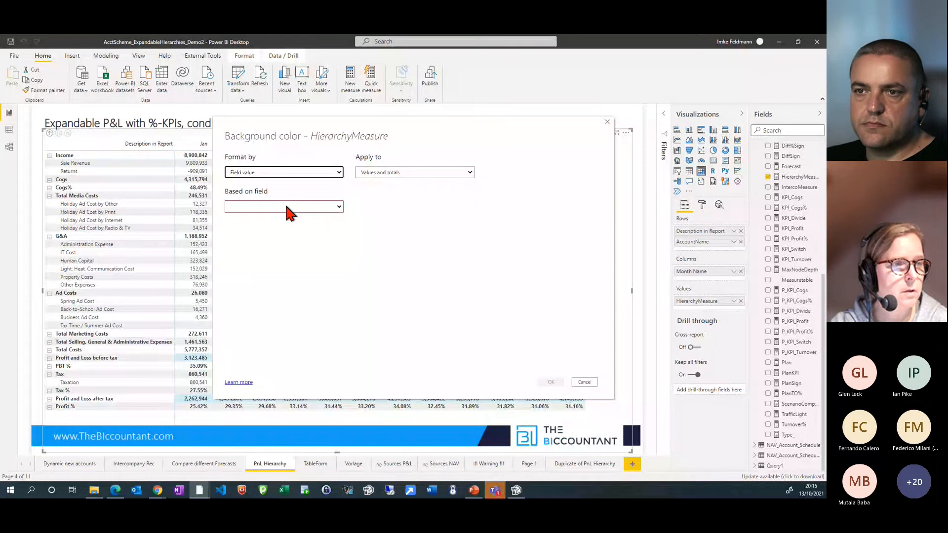
left_click(289, 210)
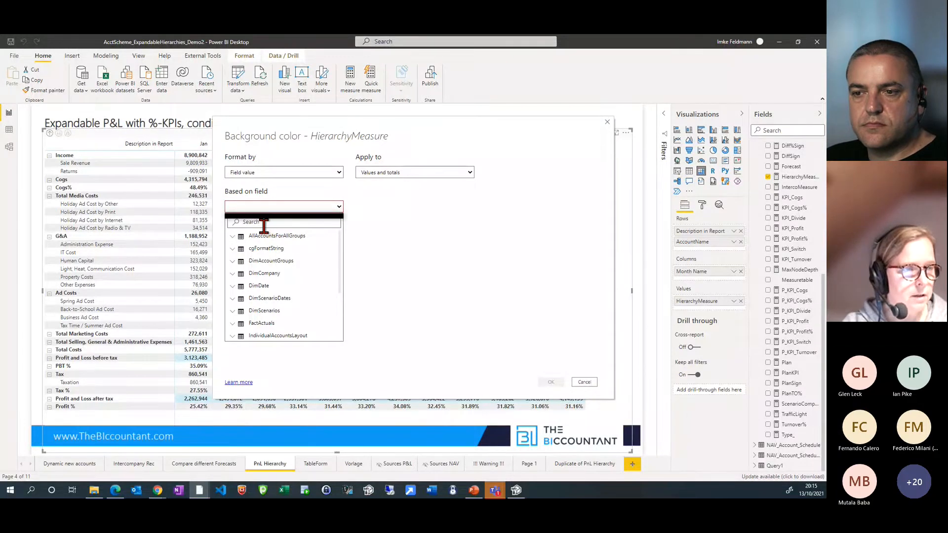
type("co")
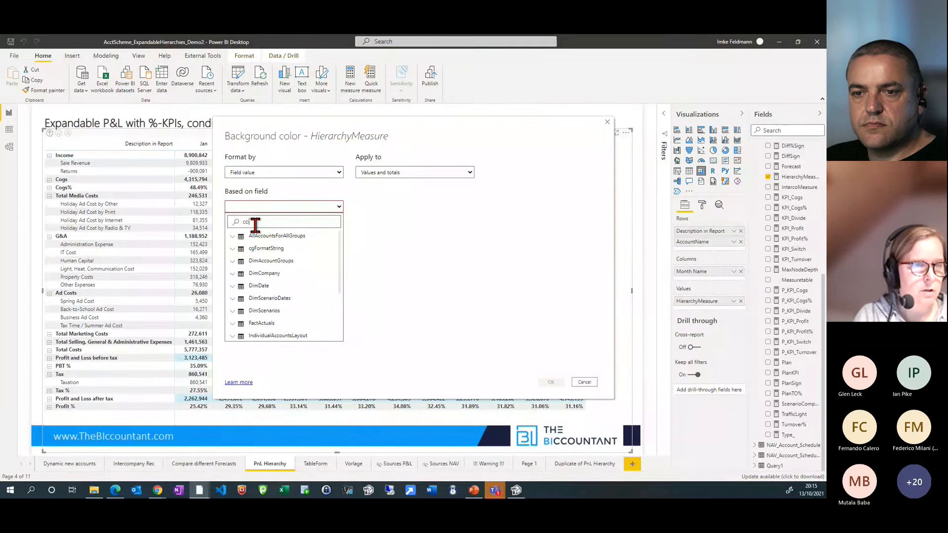
type("lo")
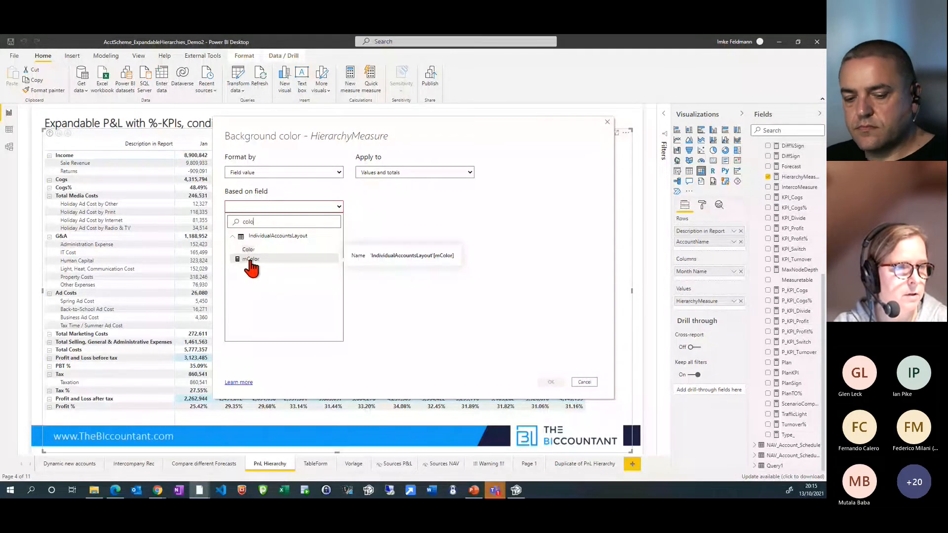
left_click(250, 260)
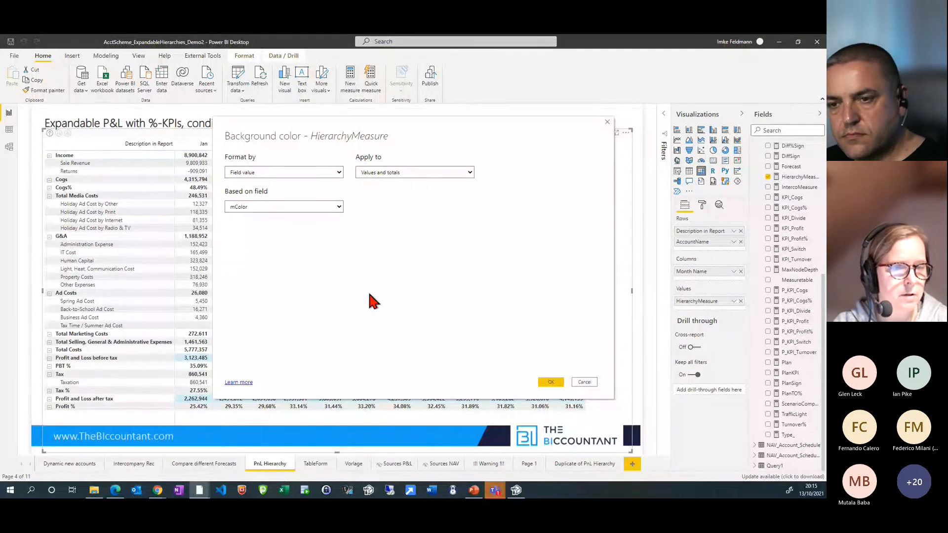
left_click(550, 382)
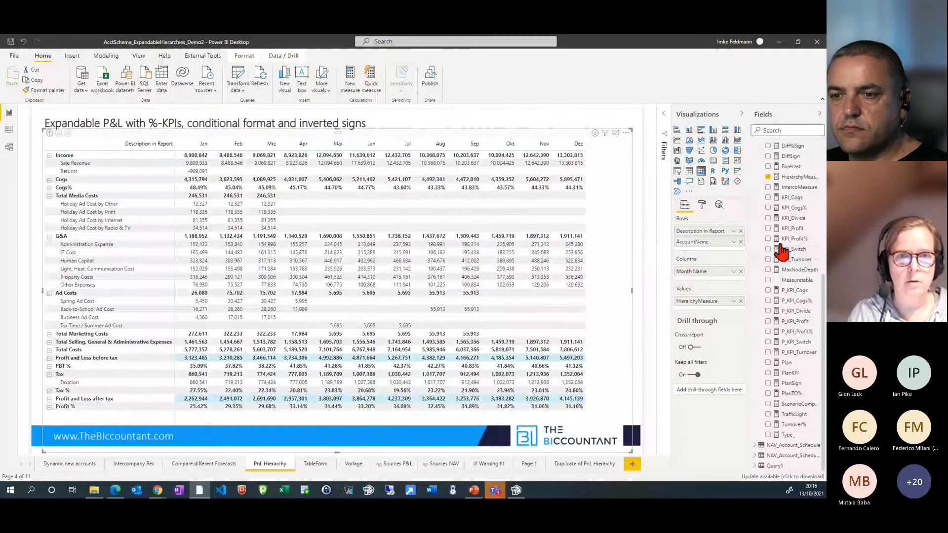
Search the fields for "colo" to show the mColor formula, and check the Color column it reads in the data view before returning to the report
left_click(785, 130)
type("colo")
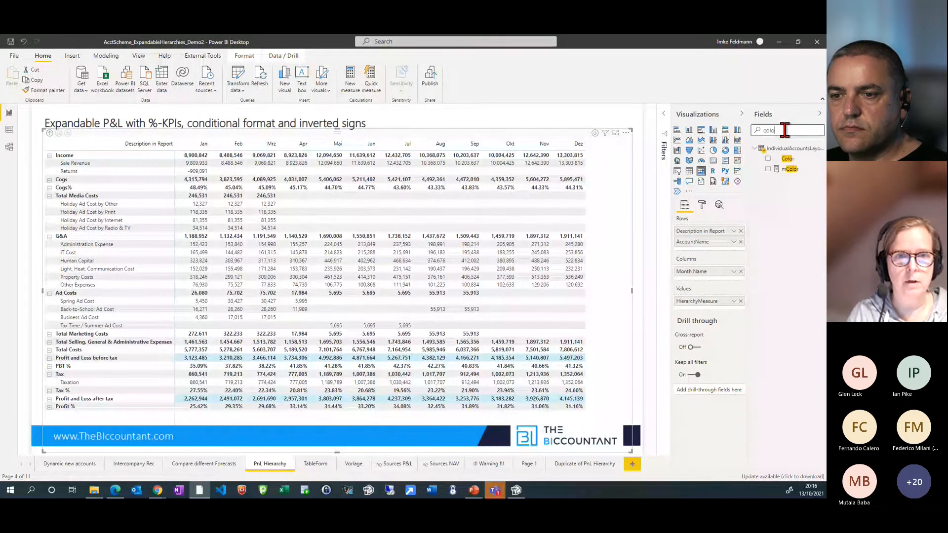
left_click(789, 169)
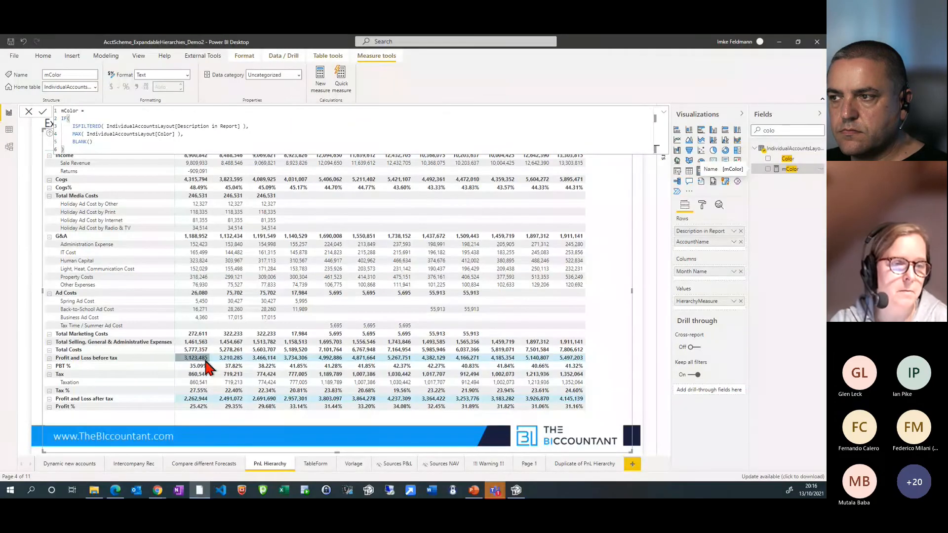
left_click(9, 131)
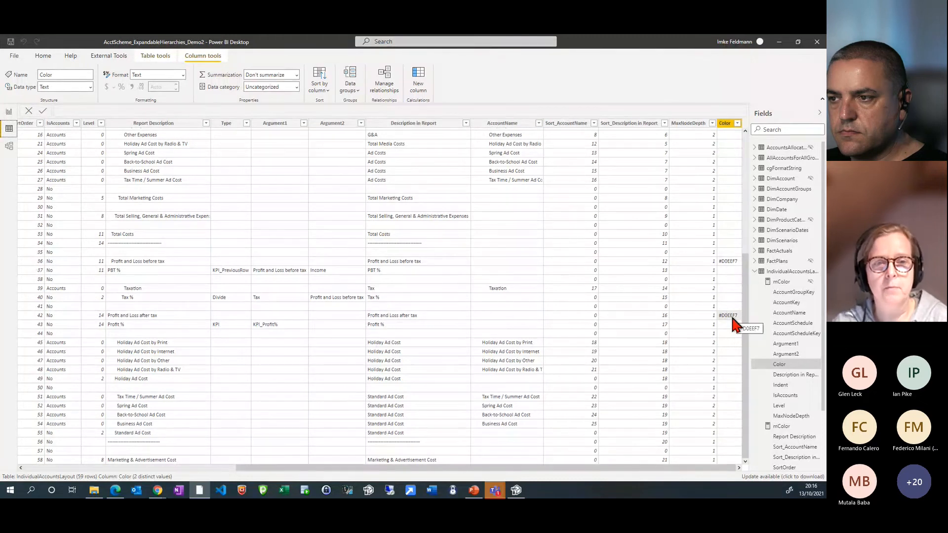
left_click(10, 113)
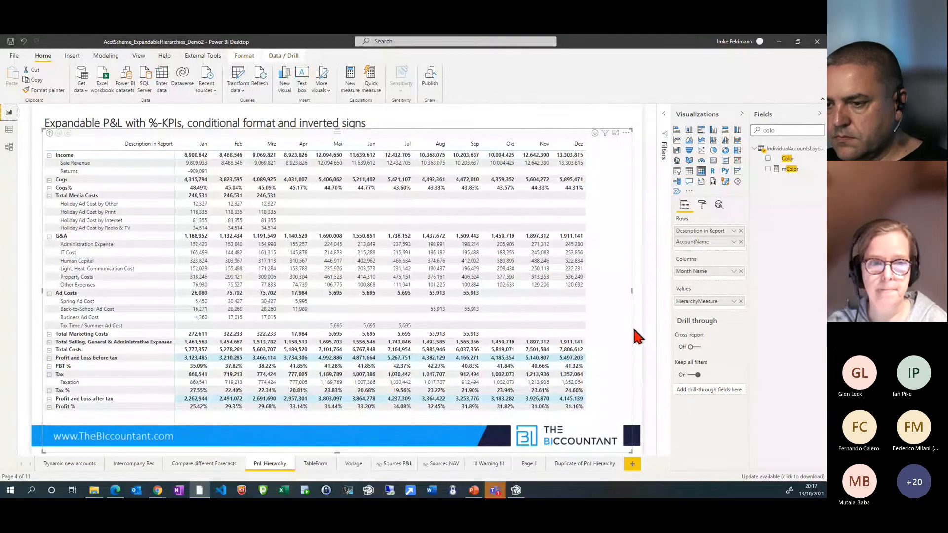
Show the filters applied to the report page and widen the P&L matrix slightly towards the page's left edge
left_click(665, 124)
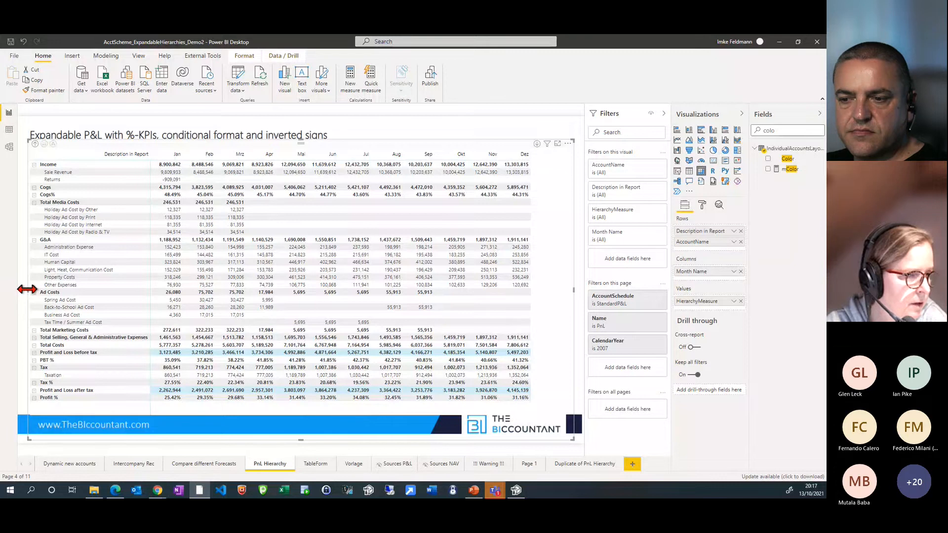
left_click_drag(27, 289, 19, 290)
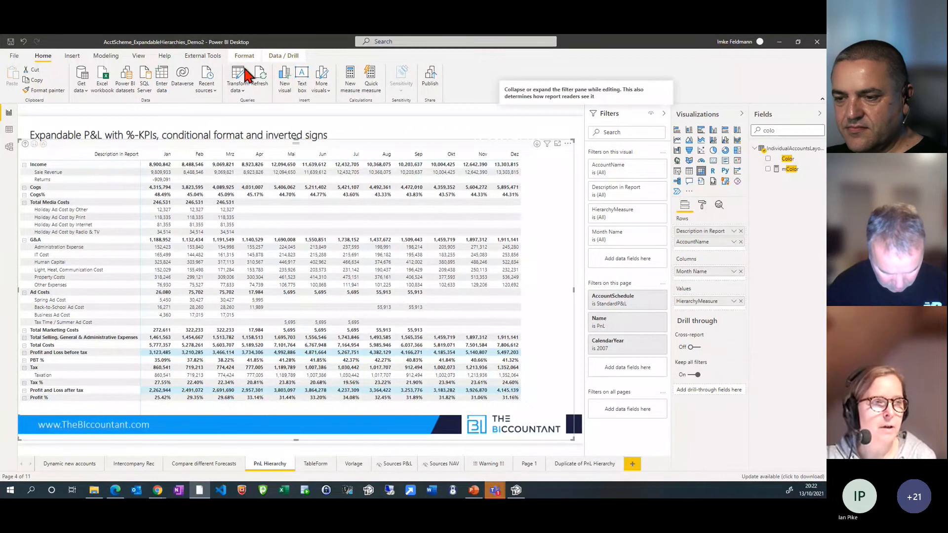
Show the FactActuals data in the data view and open the FactActuals query in Power Query Editor
left_click(9, 129)
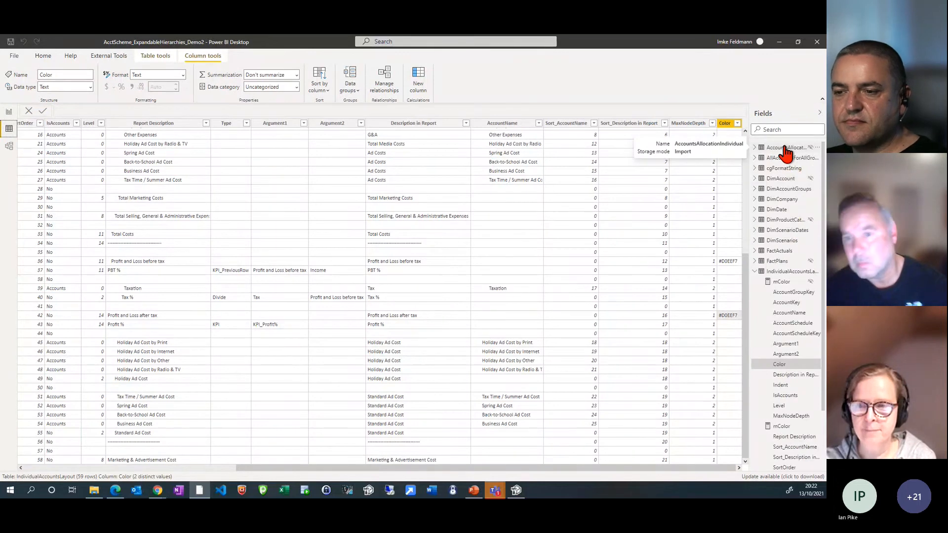
left_click(782, 251)
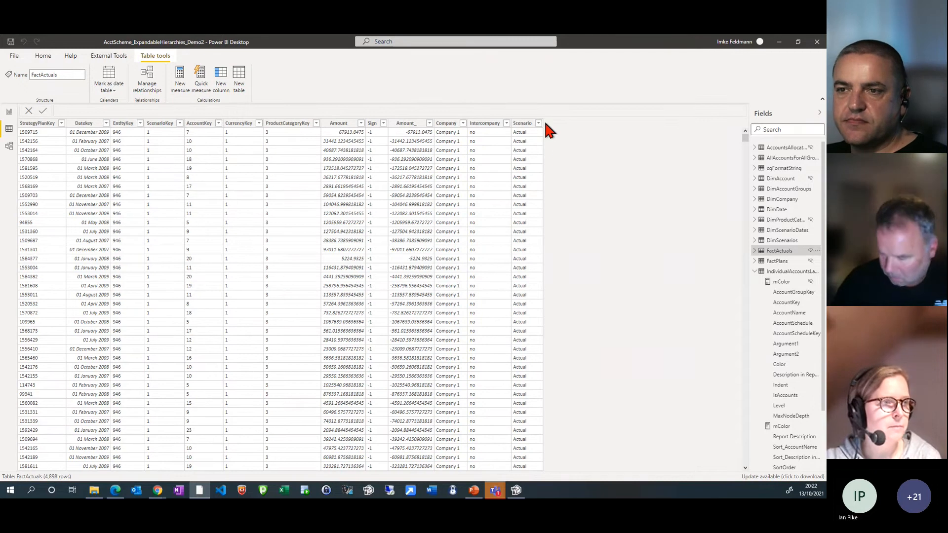
left_click(43, 55)
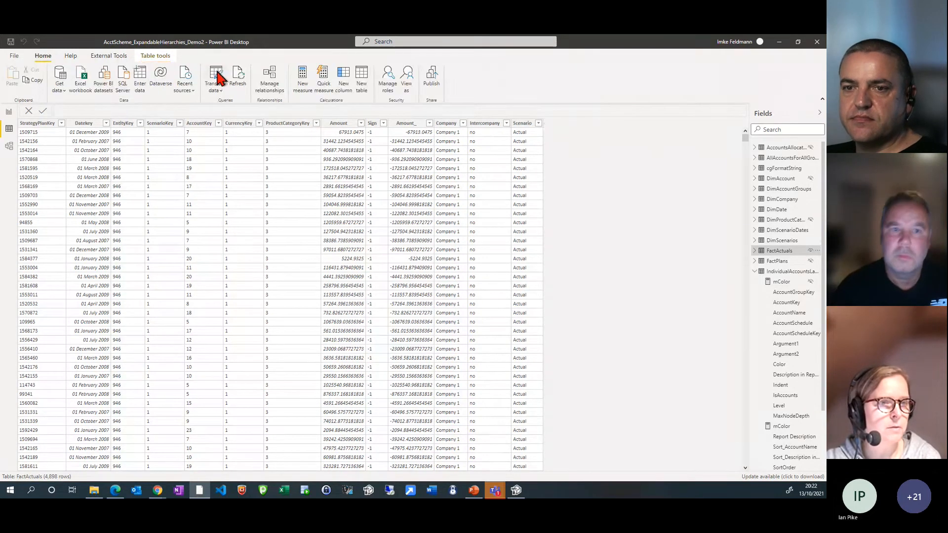
left_click(218, 78)
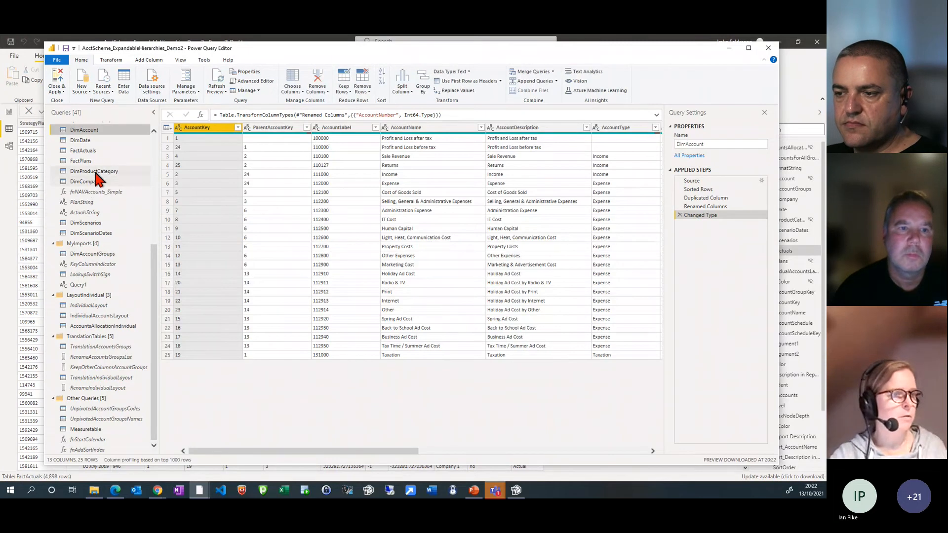
left_click(93, 150)
Add a custom column named Adjustment to FactActuals with the formula "Original" and bring the new column into view
left_click(139, 57)
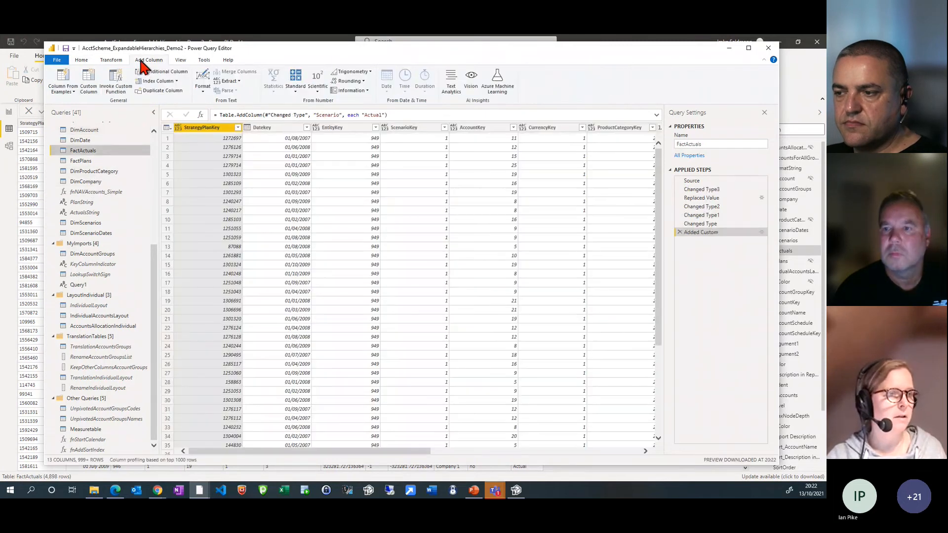
left_click(91, 80)
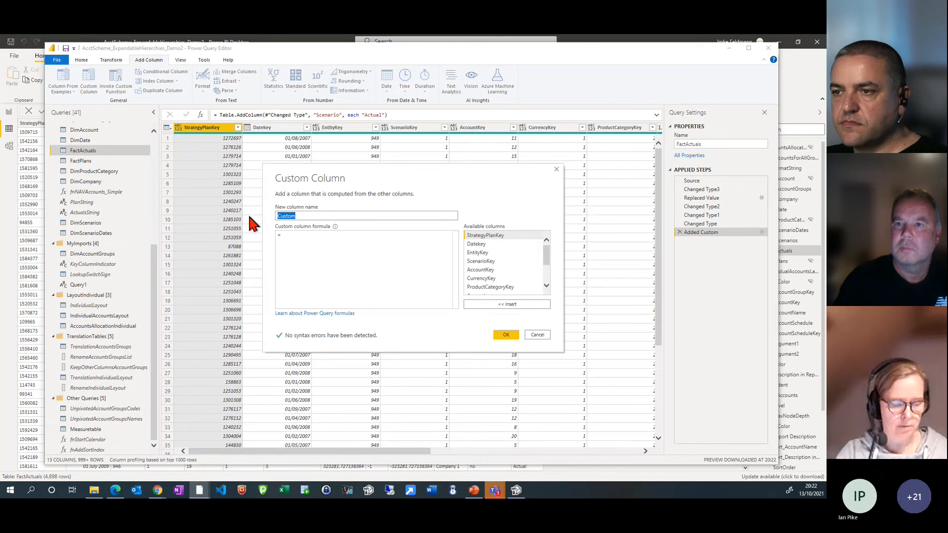
type("Ad")
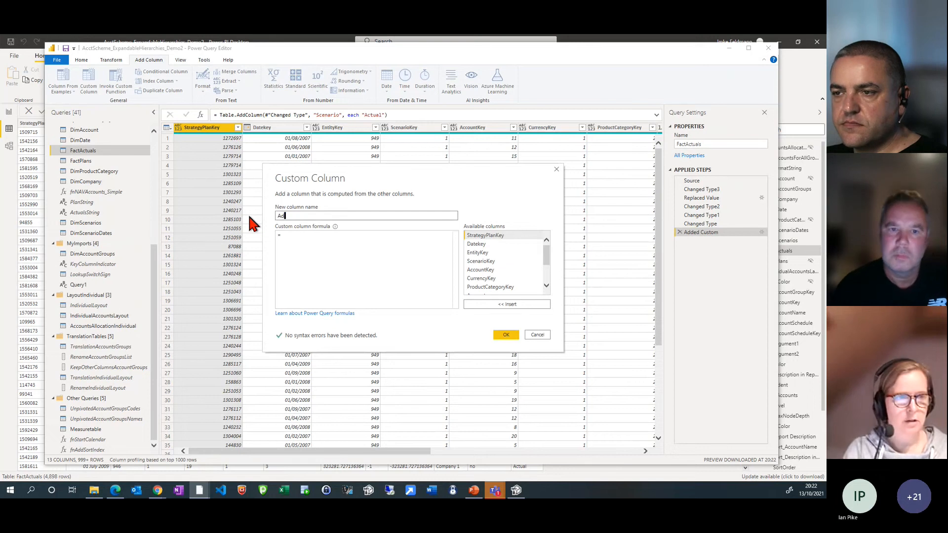
type("justment")
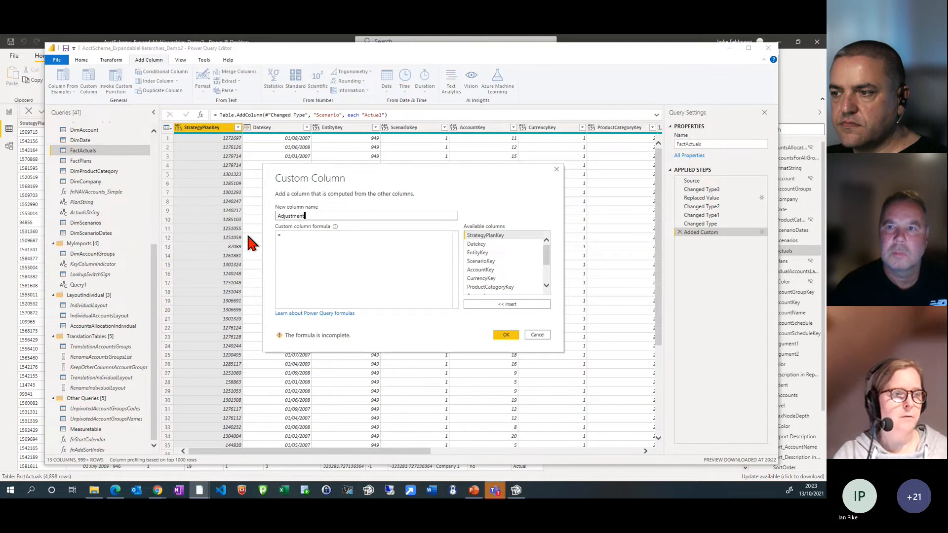
left_click(294, 236)
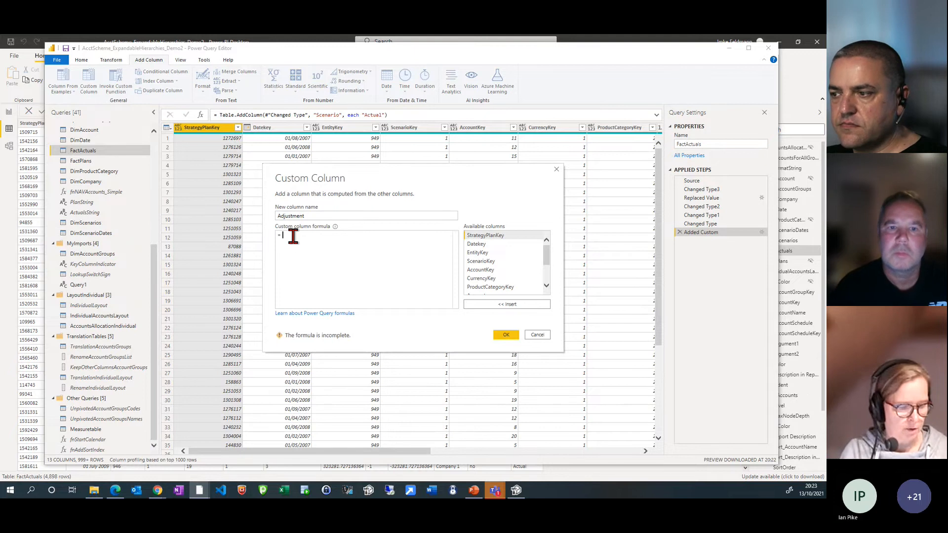
type("1")
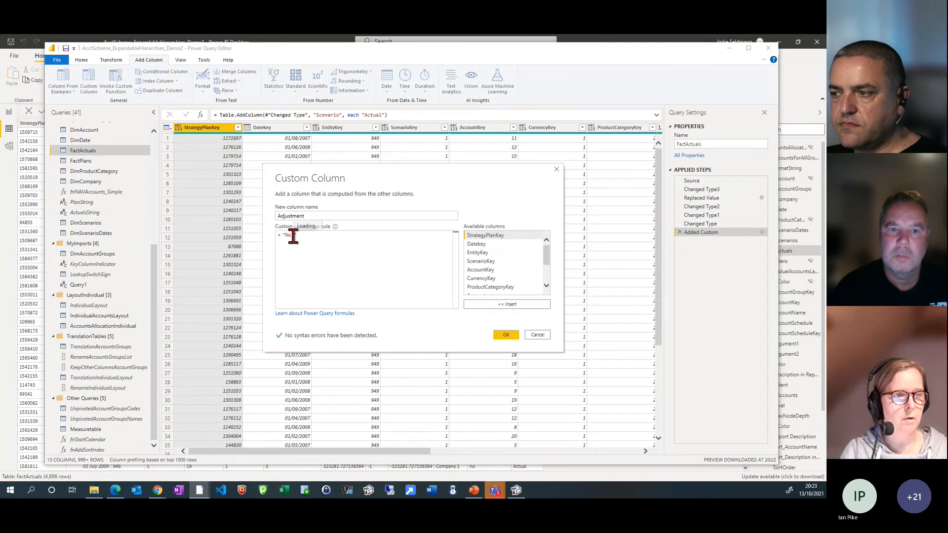
key("BackSpace")
key("BackSpace")
key("BackSpace")
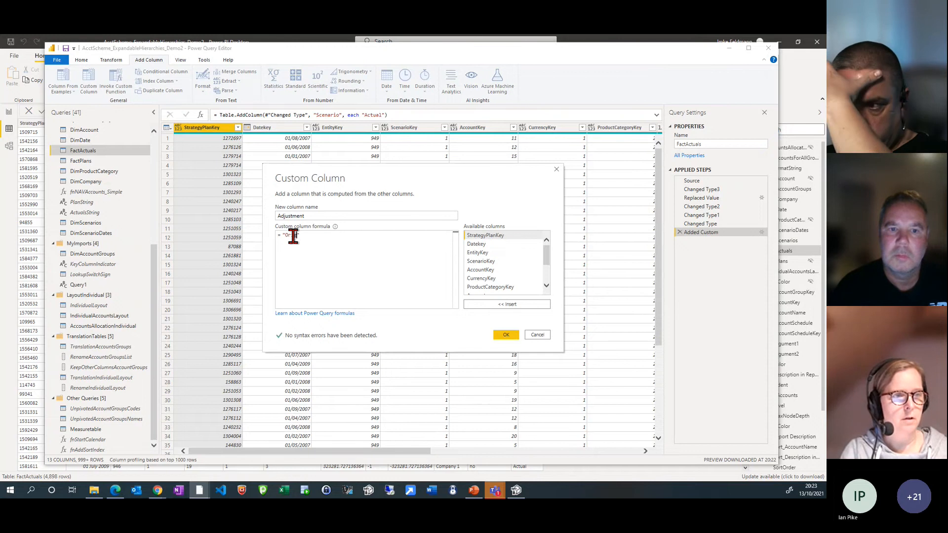
type("Original")
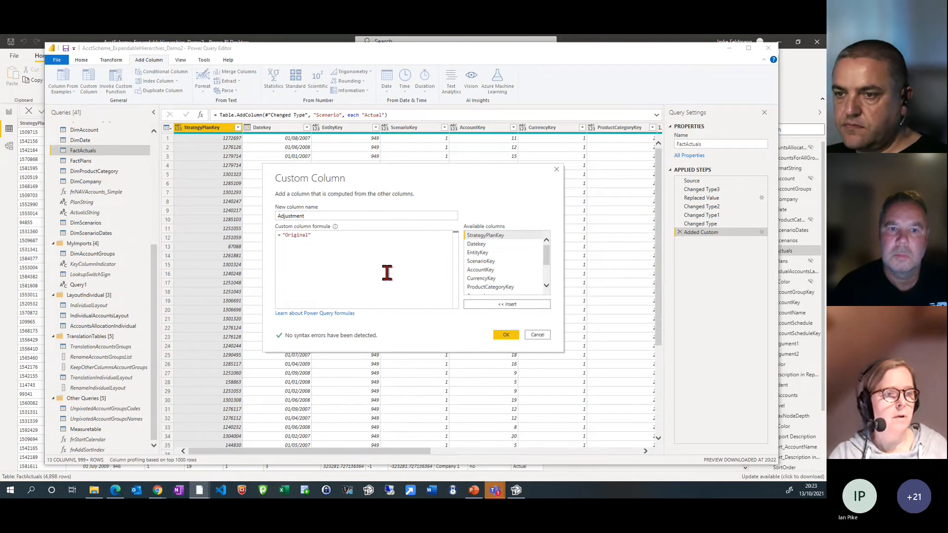
left_click(507, 335)
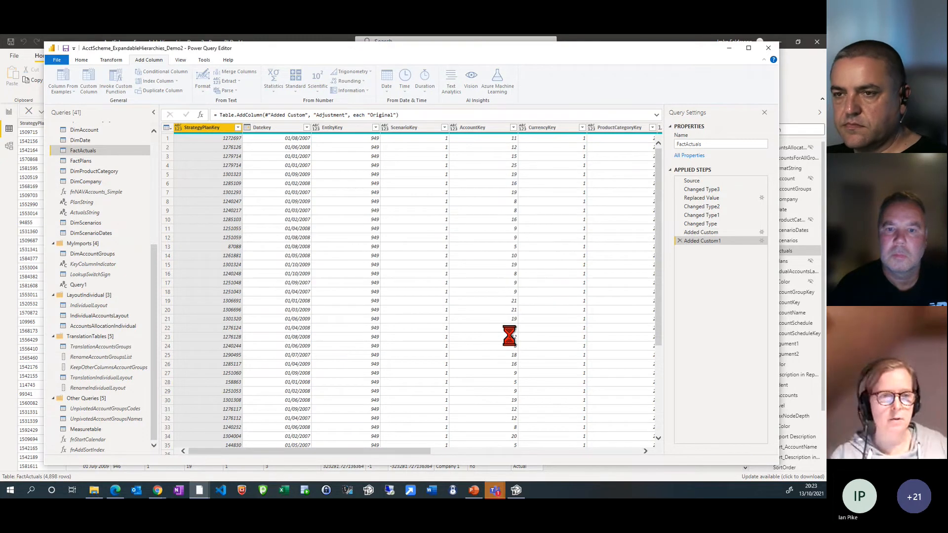
left_click(431, 451)
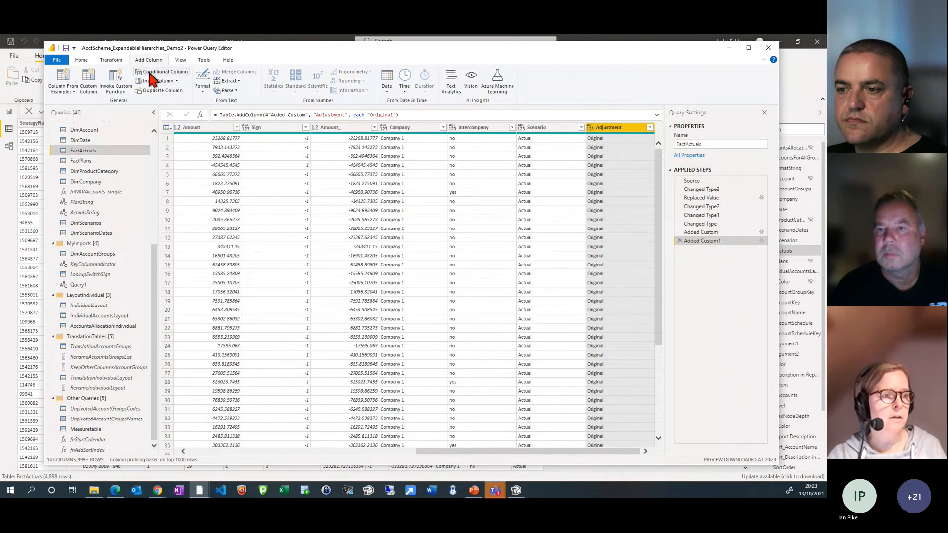
Begin a manually entered table with two columns, entering yxcv in Column1 and 10 in Column2
left_click(81, 60)
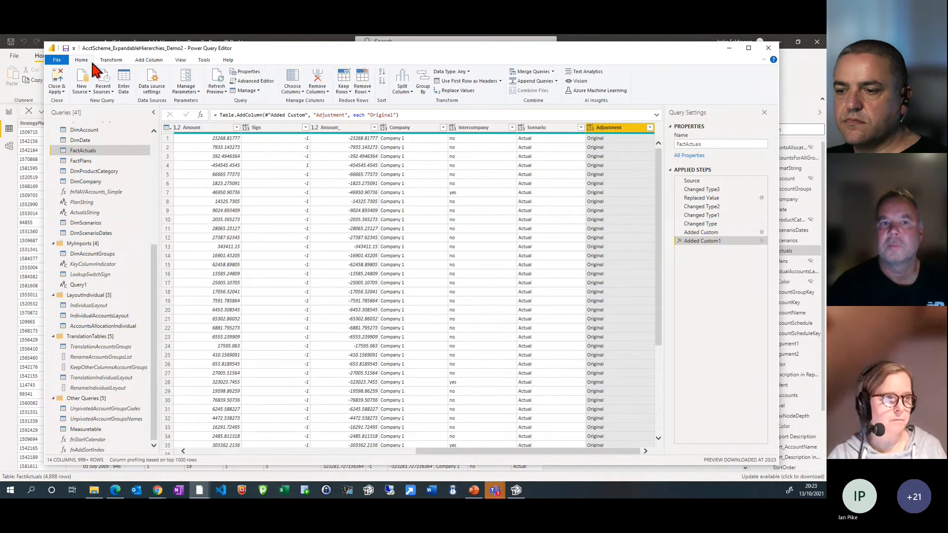
left_click(122, 85)
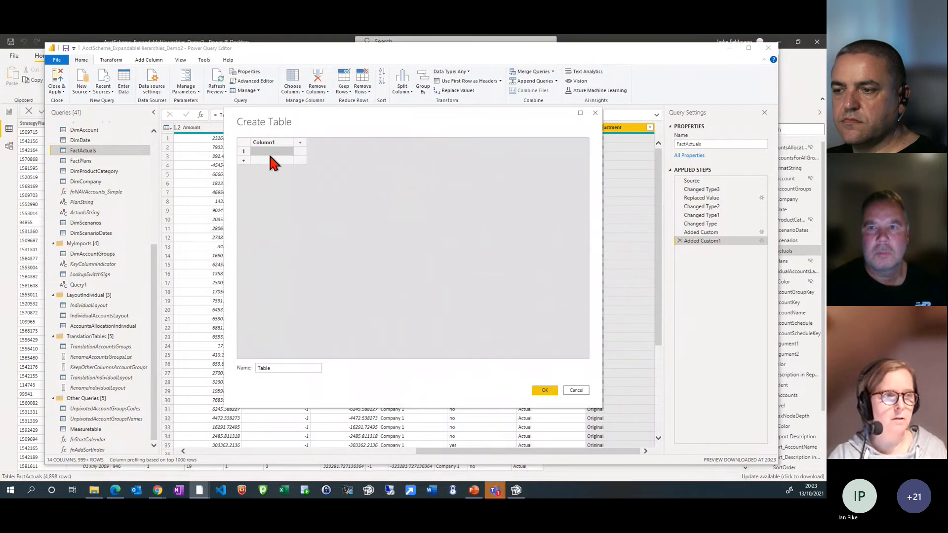
left_click(300, 143)
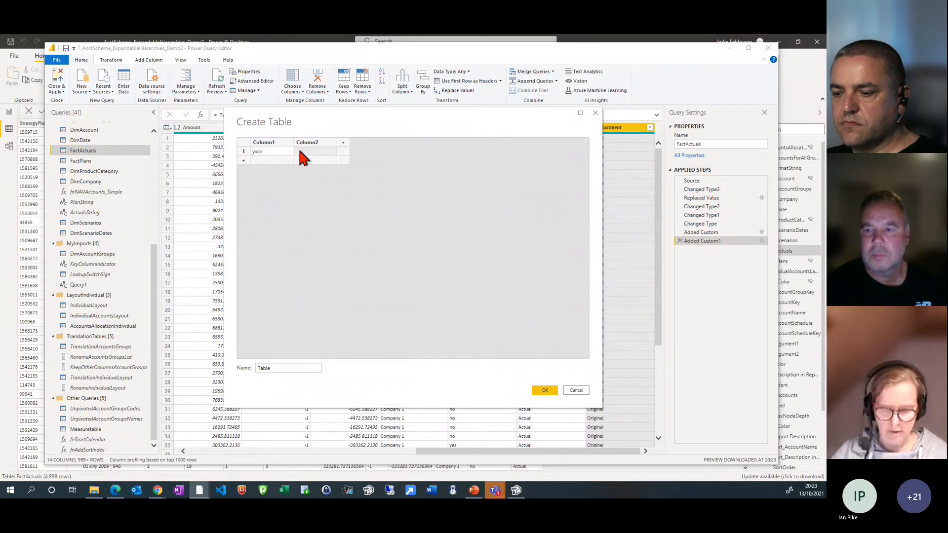
type("10")
Add a third column named Adjustments with the value Adjustment in the first row and create the table
left_click(343, 143)
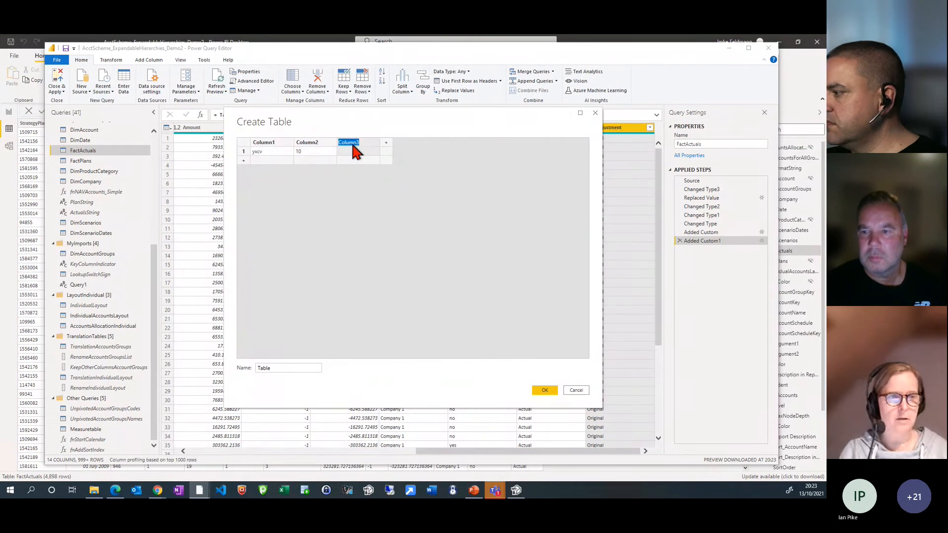
type("Adjustm")
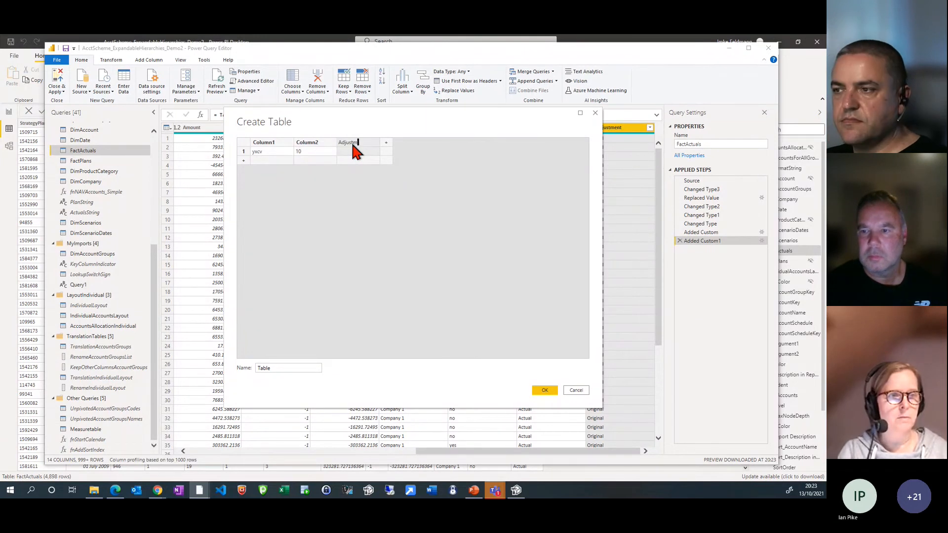
type("ents")
left_click(352, 152)
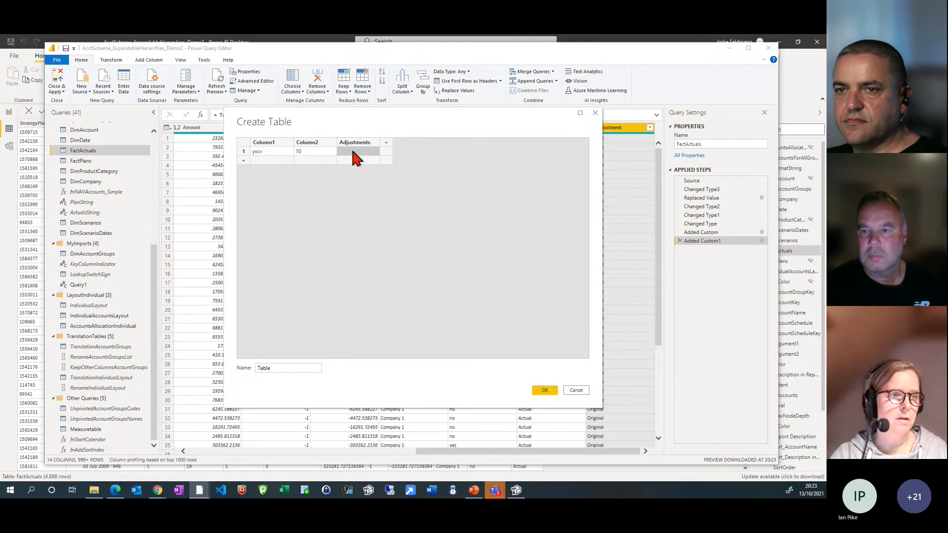
type("A")
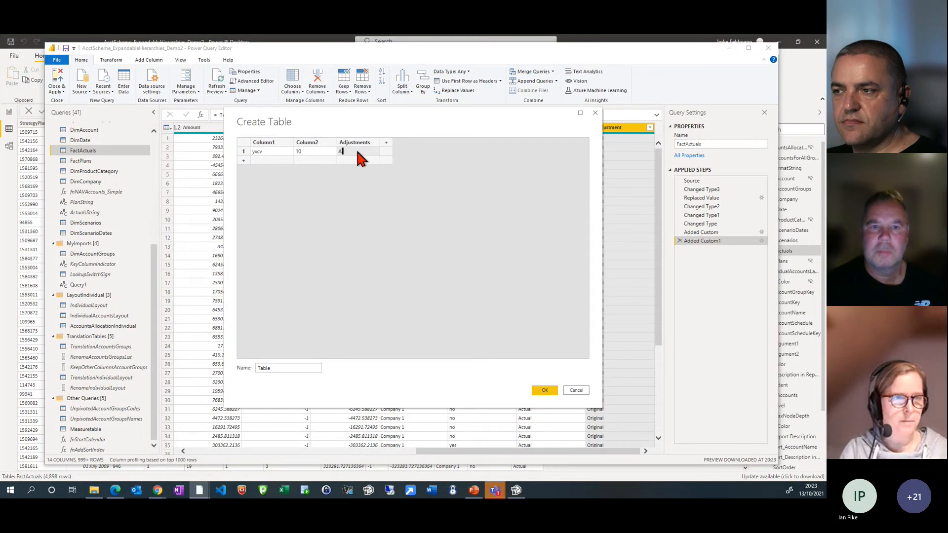
type("dj")
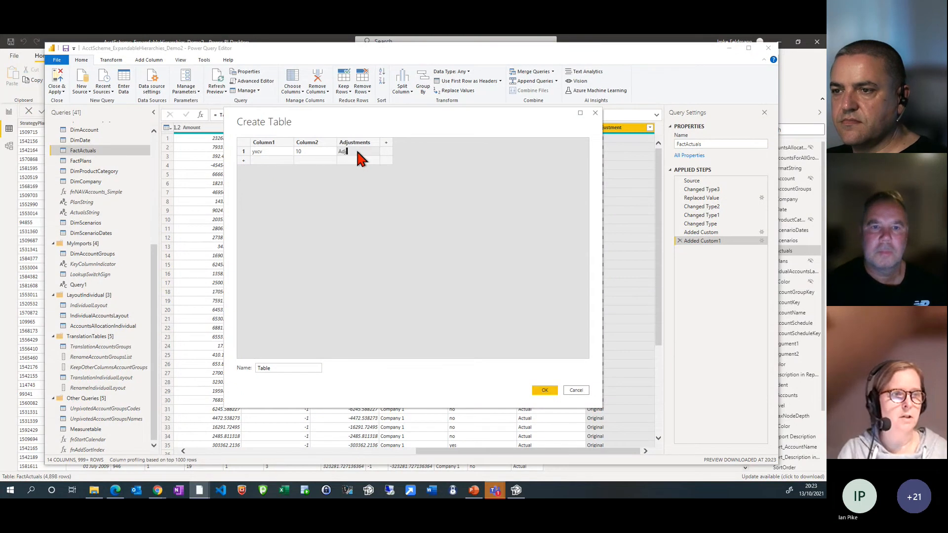
type("ustment")
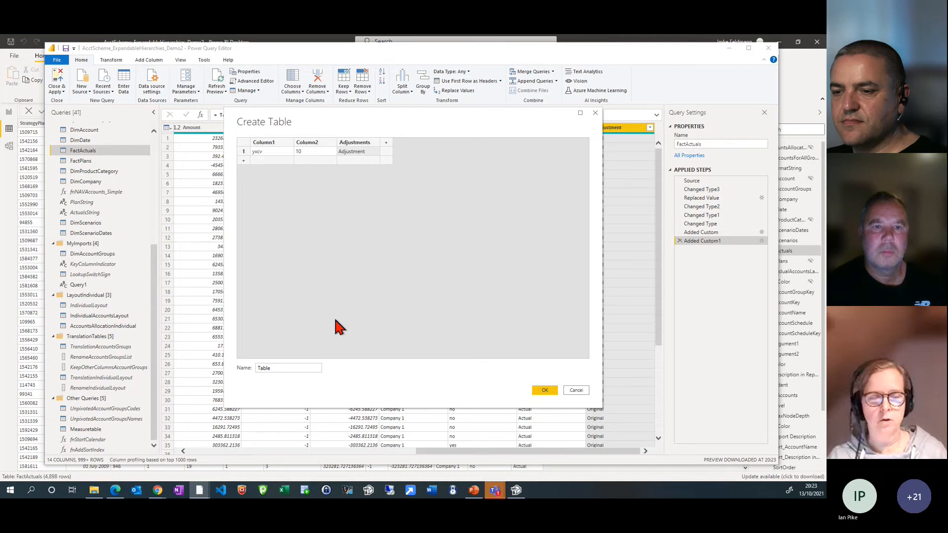
left_click(368, 161)
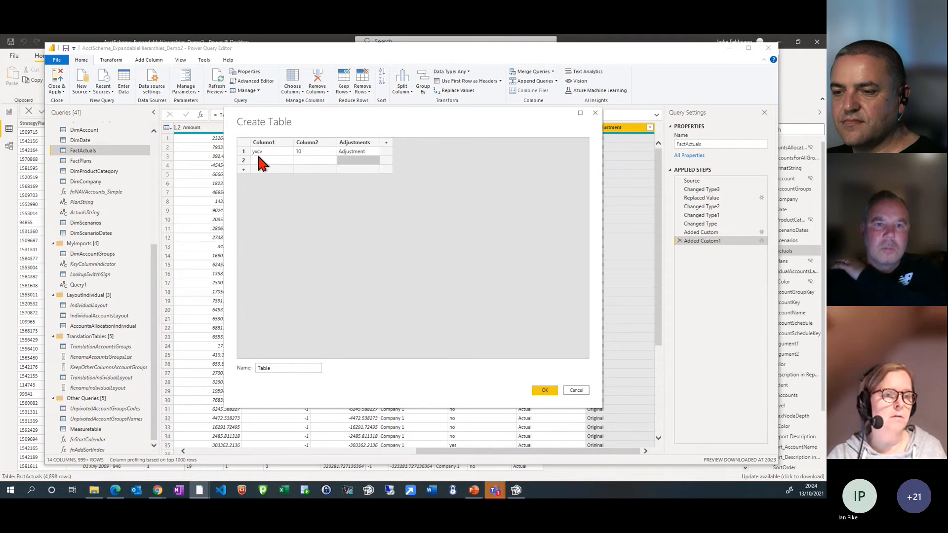
left_click(259, 158)
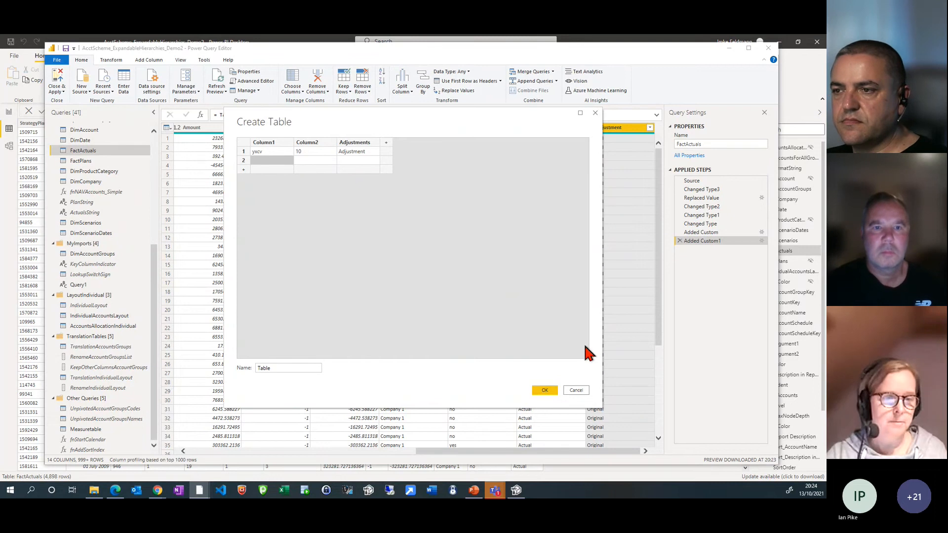
left_click(545, 390)
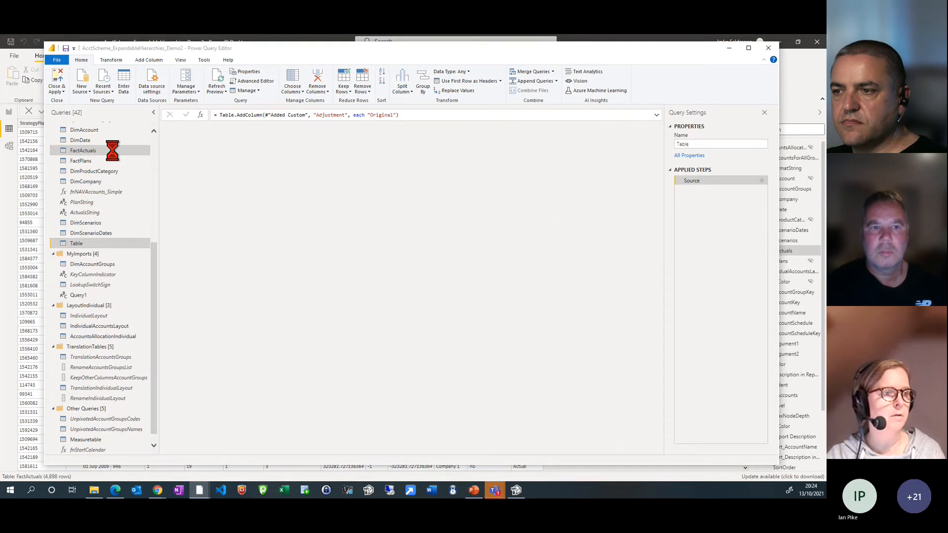
Rename the new table query as AdjustmentsTAble
double_click(715, 145)
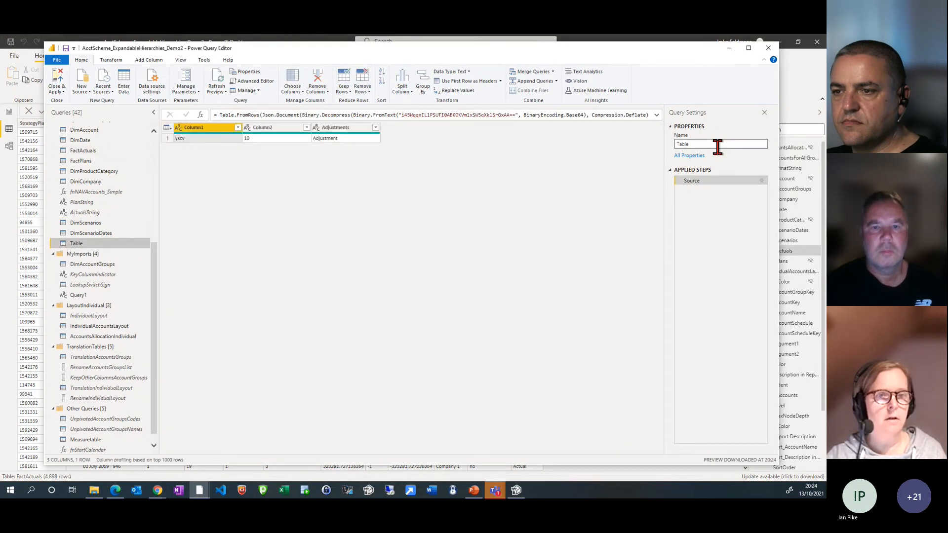
type("Ad")
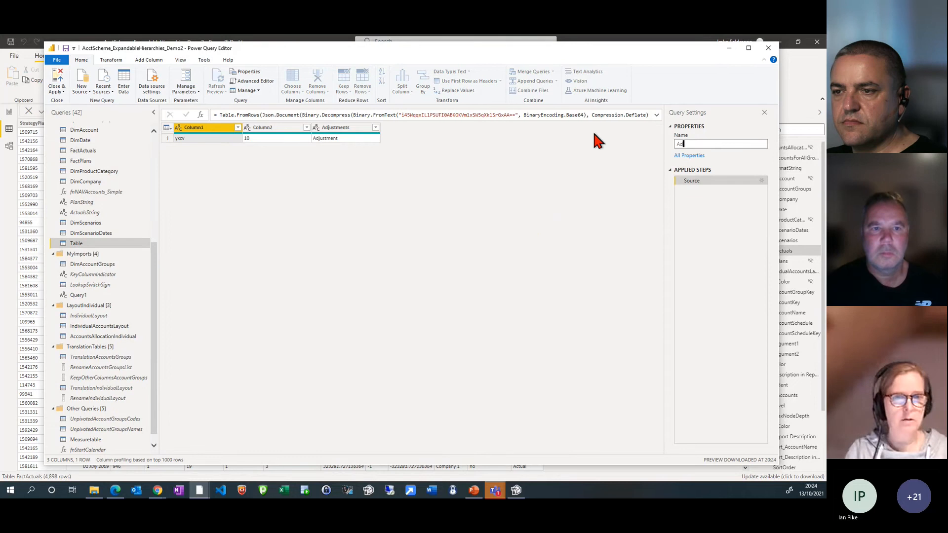
type("justments")
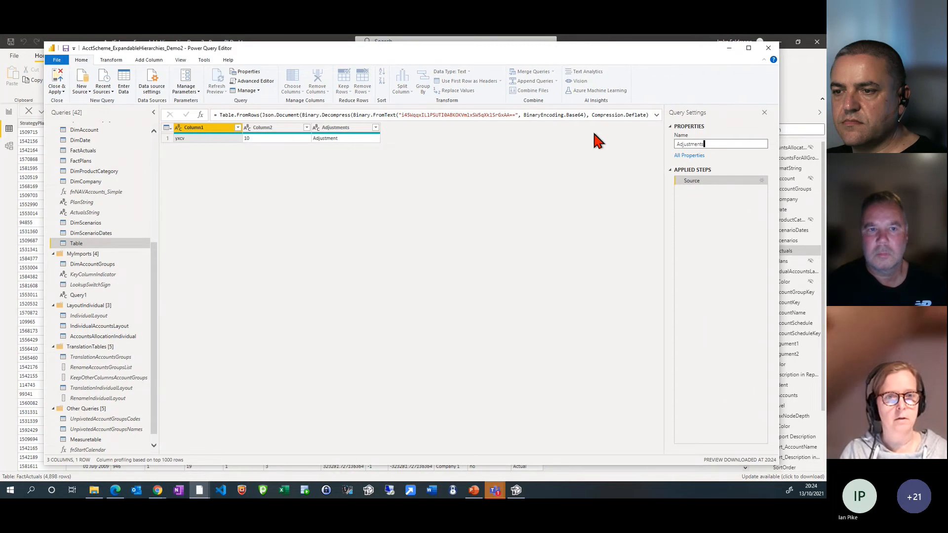
type("TAble")
key("Return")
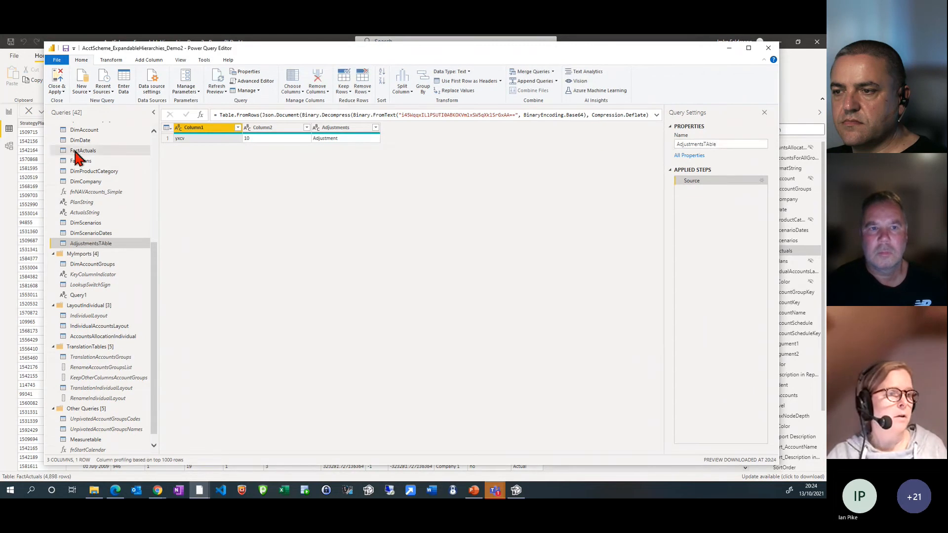
Append AdjustmentsTAble to the FactActuals query and apply the query changes to the model
left_click(79, 150)
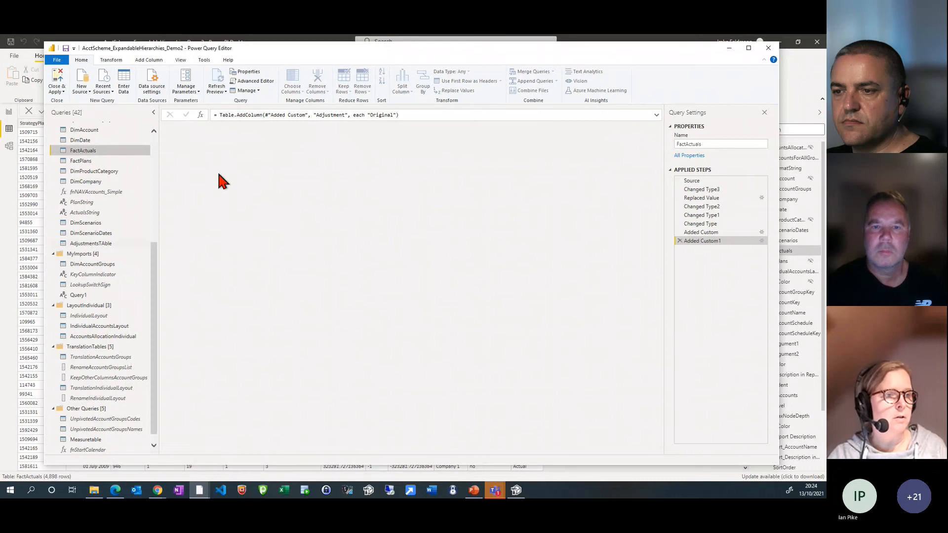
left_click(200, 115)
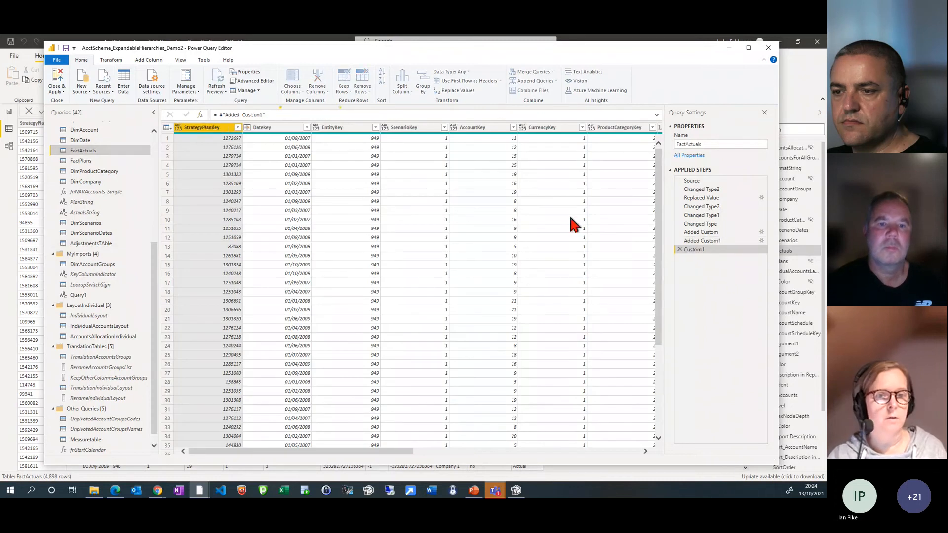
left_click(679, 249)
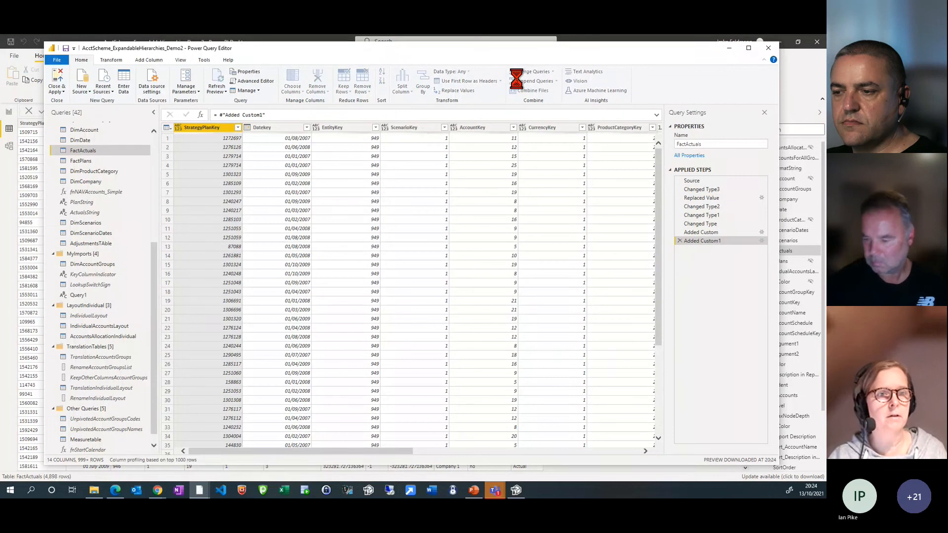
left_click(545, 83)
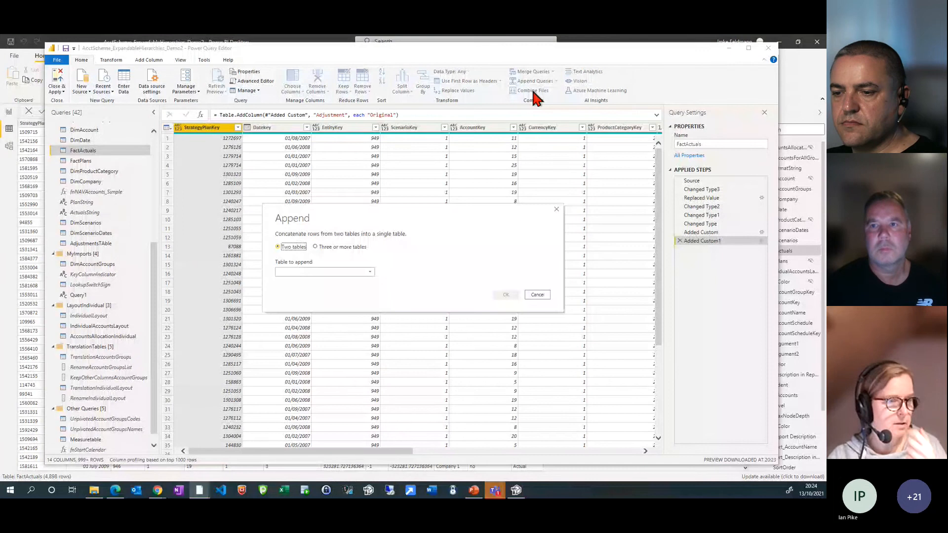
left_click(338, 273)
scroll(338, 343, "down", 5)
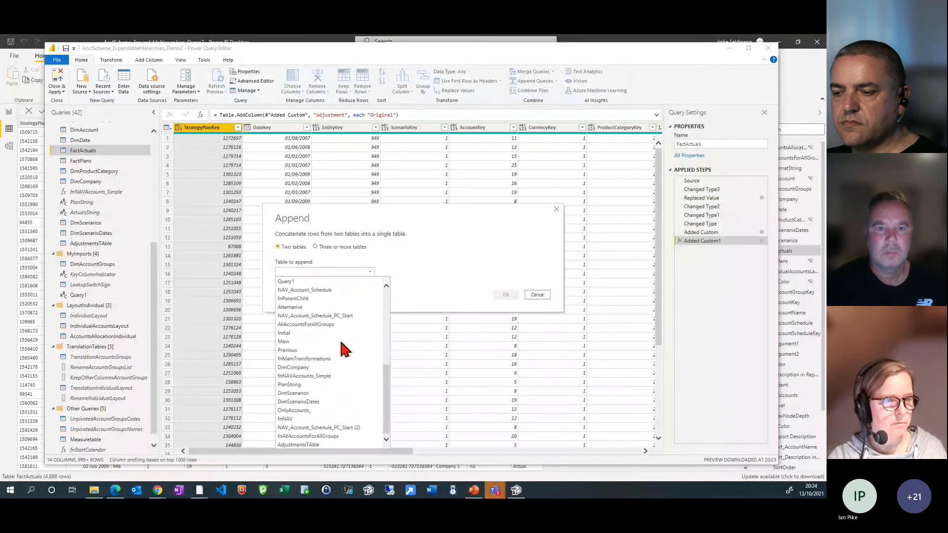
left_click(333, 445)
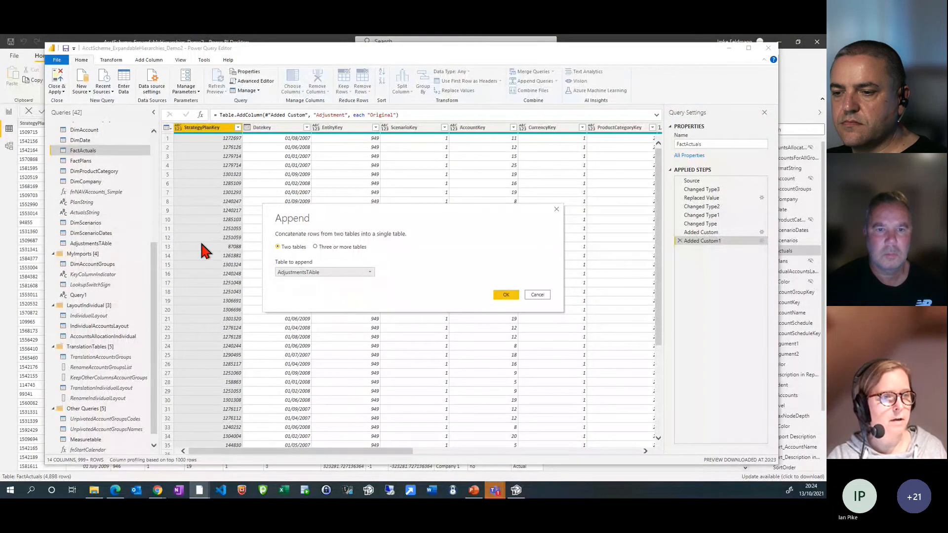
left_click(505, 294)
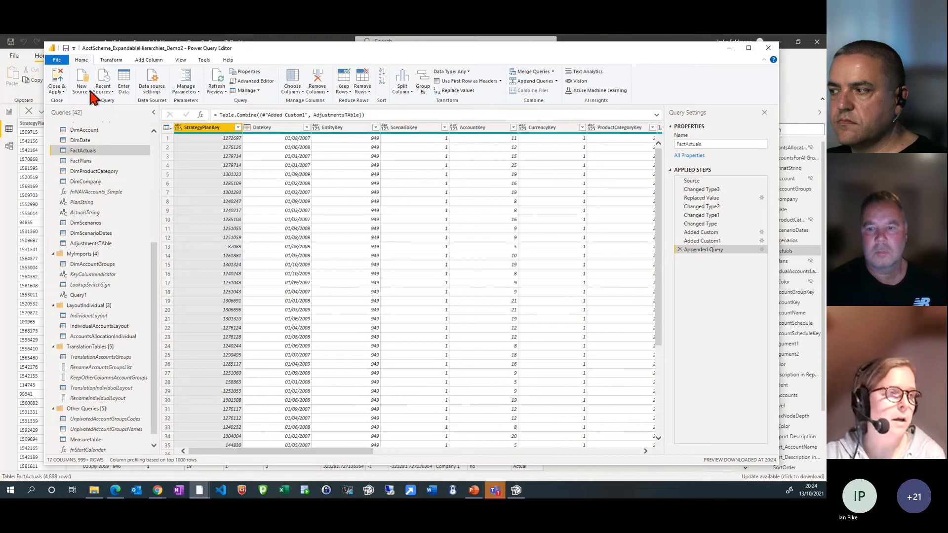
left_click(57, 84)
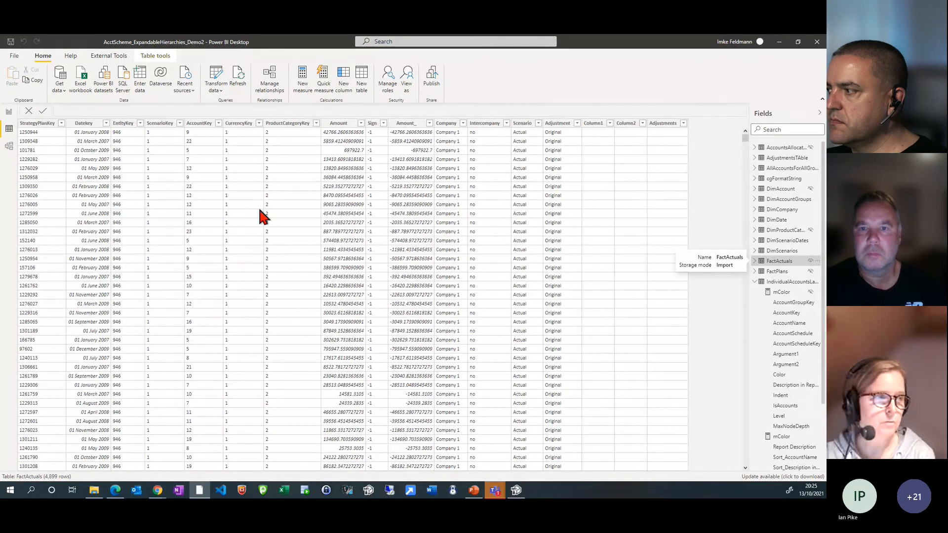
Add the FactActuals fields Adjustments and Adjustment as filters on the report's P&L matrix, and switch the Original value on and off
left_click(9, 112)
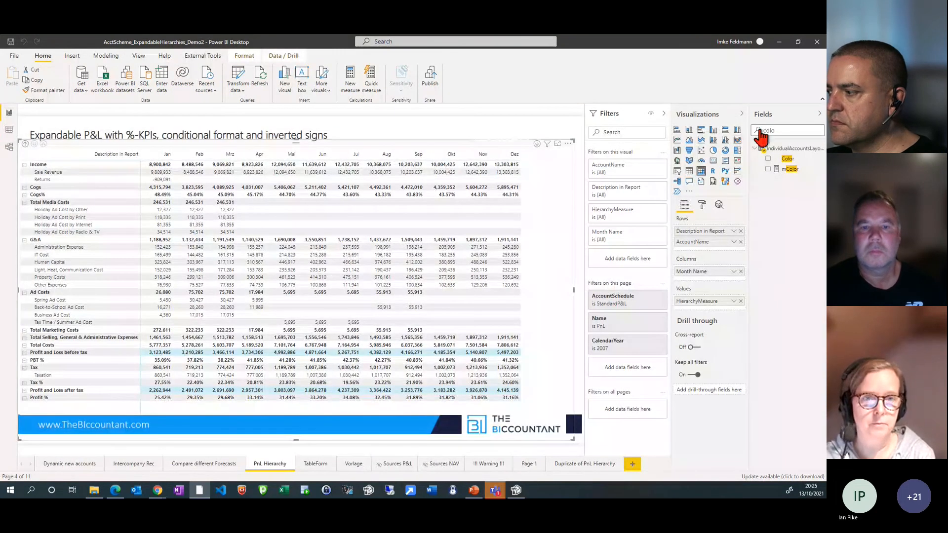
left_click_drag(779, 130, 758, 132)
key("BackSpace")
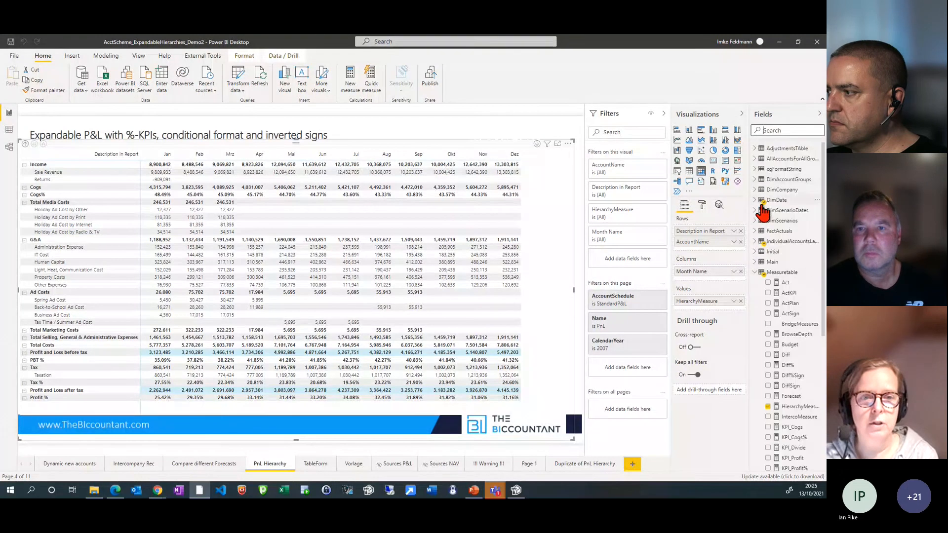
left_click(755, 231)
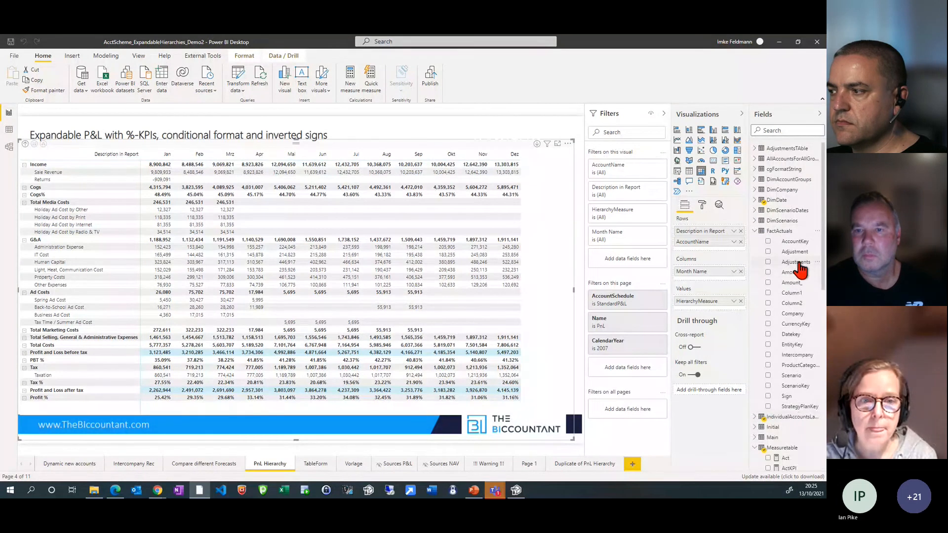
left_click_drag(798, 265, 634, 265)
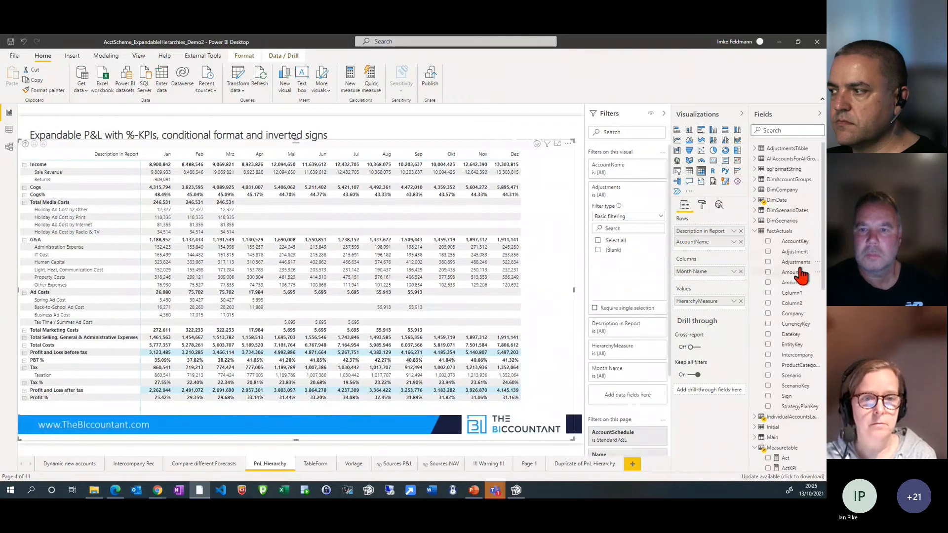
left_click_drag(795, 251, 631, 188)
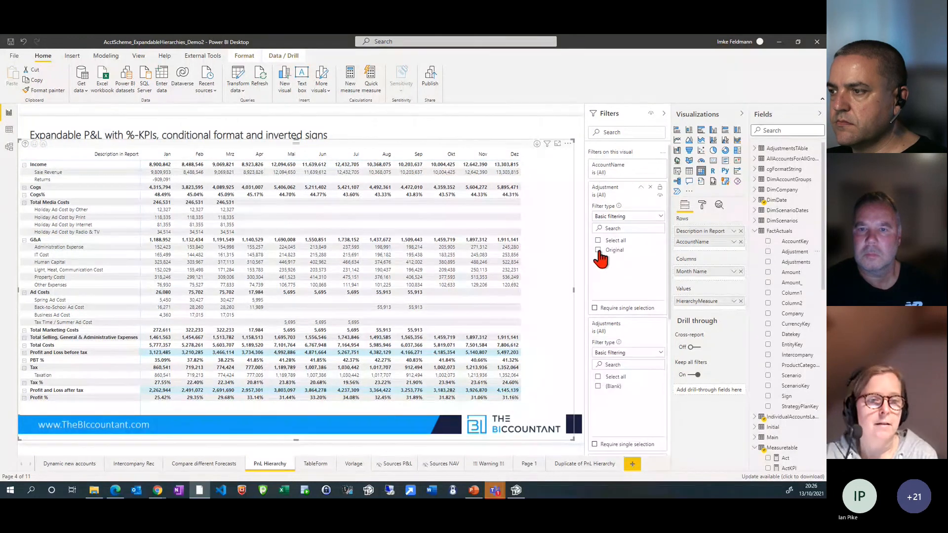
left_click(599, 251)
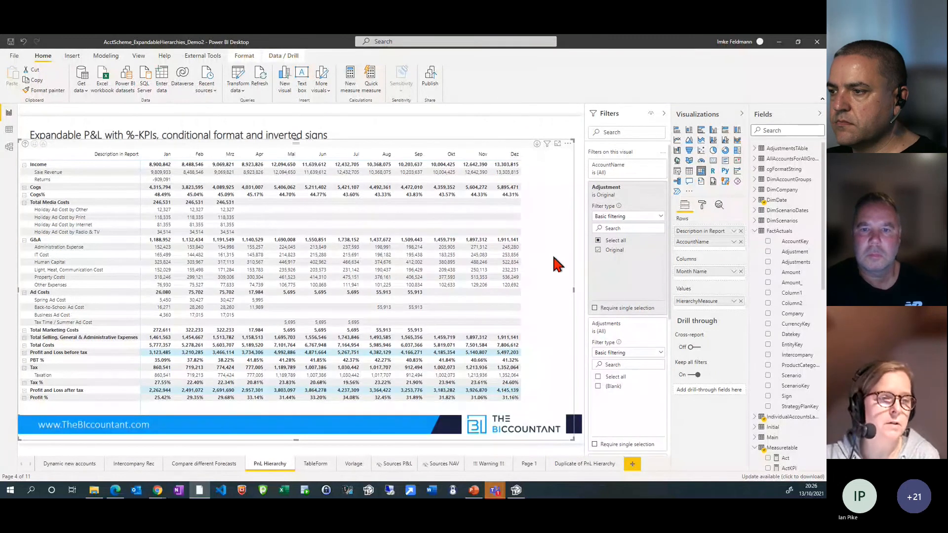
left_click(599, 251)
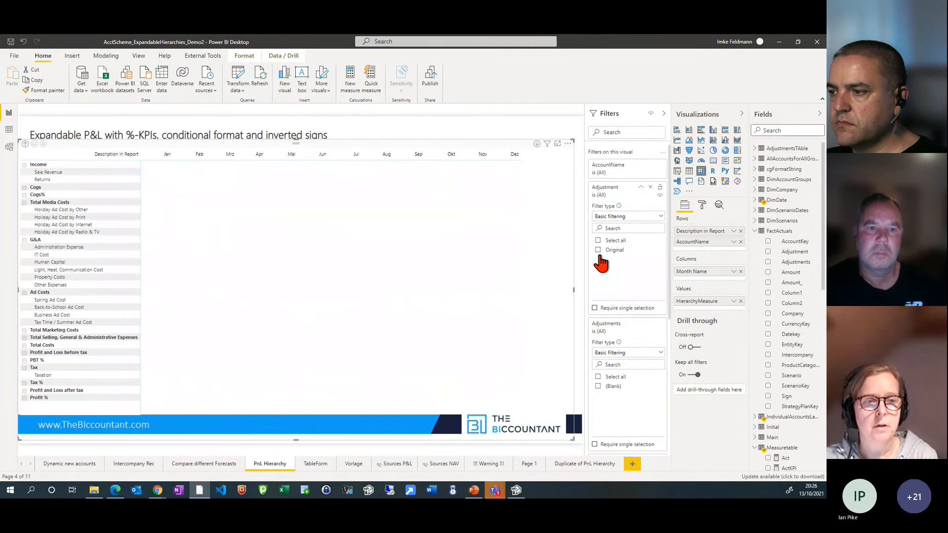